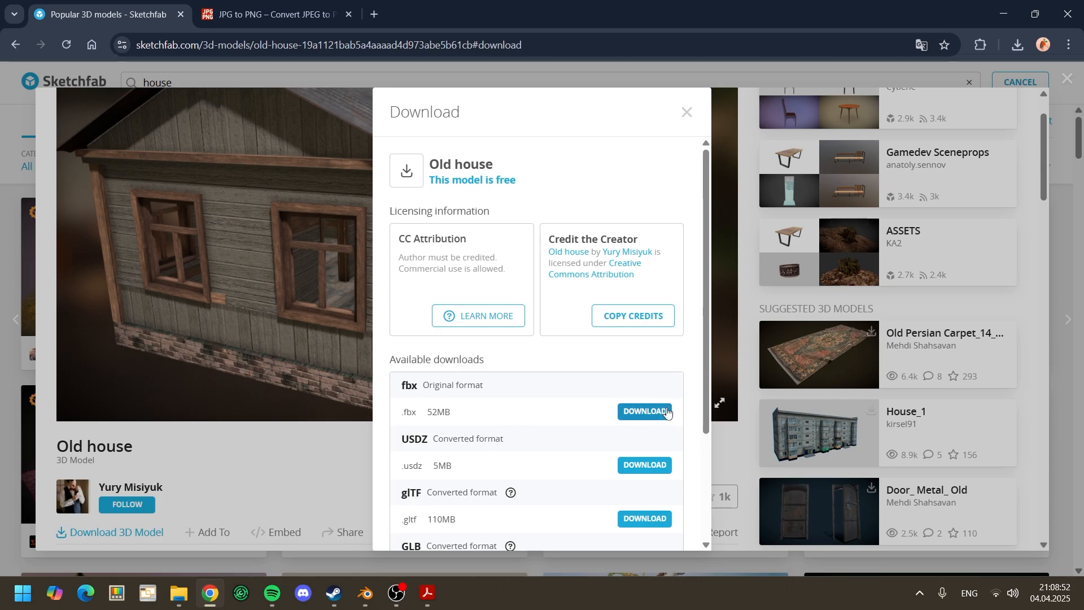
Step: Leave the model's download page and extract the old-house.zip archive on the desktop
left_click(372, 481)
left_click(1005, 16)
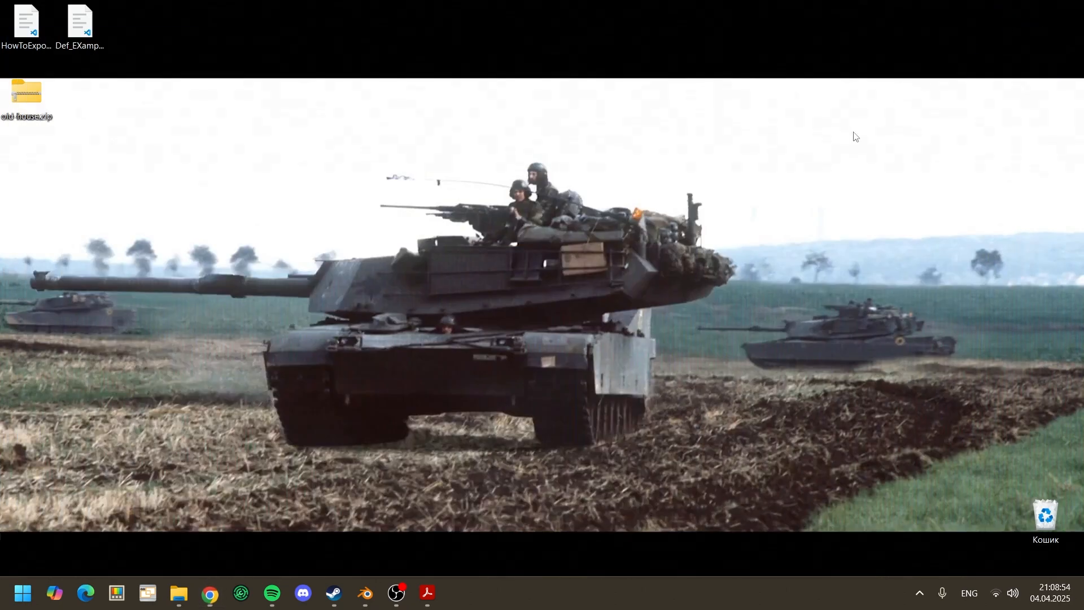
right_click(35, 104)
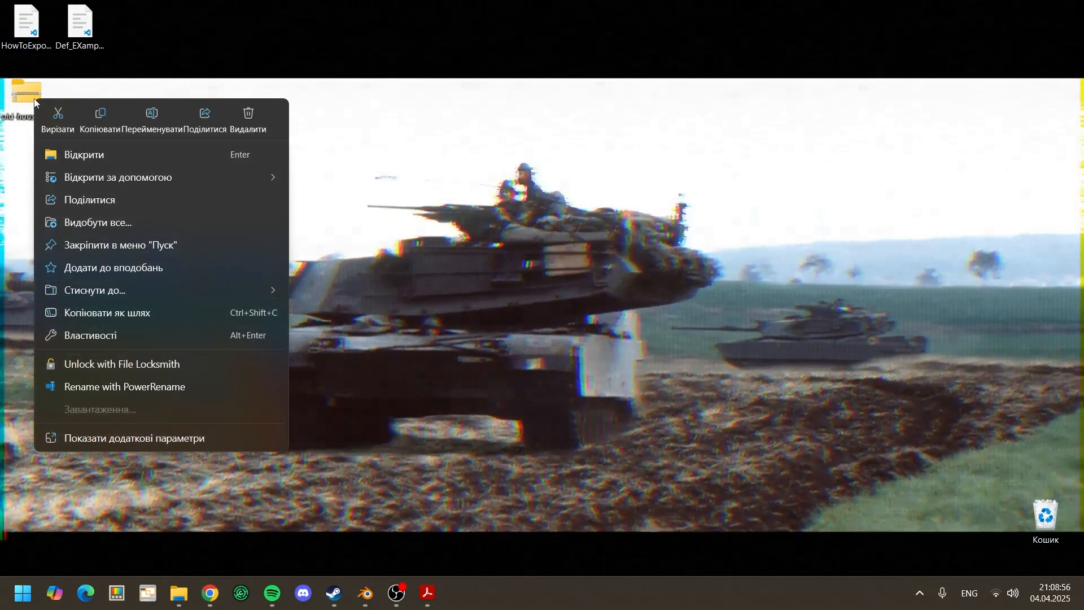
left_click(113, 438)
mouse_move(119, 176)
left_click(368, 242)
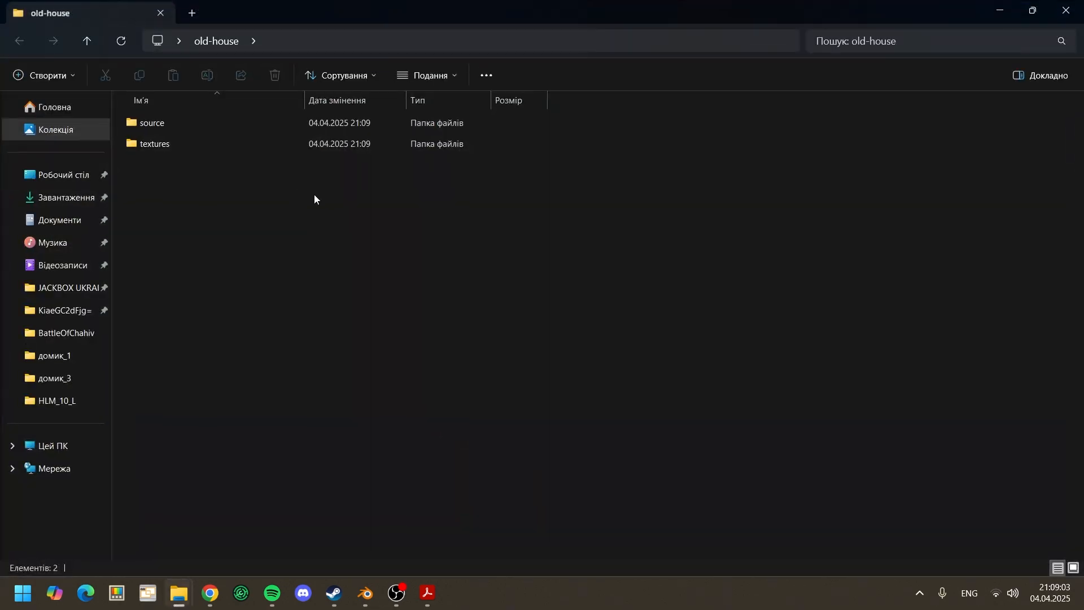
Step: Examine the contents of the extracted source folder and the JPG texture files in the textures folder
double_click(179, 128)
key("alt+Left")
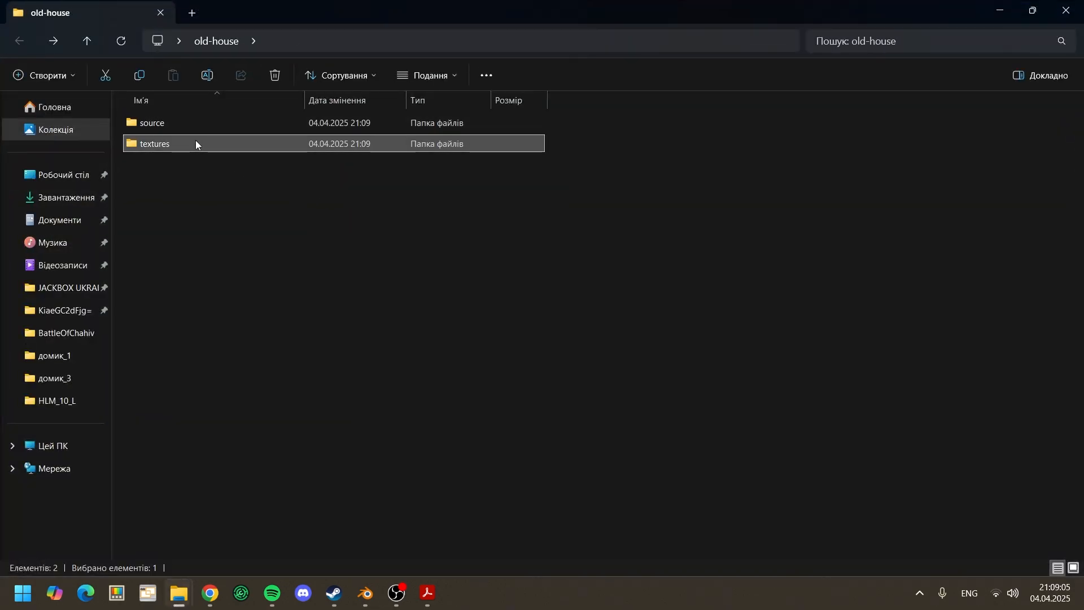
double_click(195, 140)
left_click_drag(1036, 221, 812, 275)
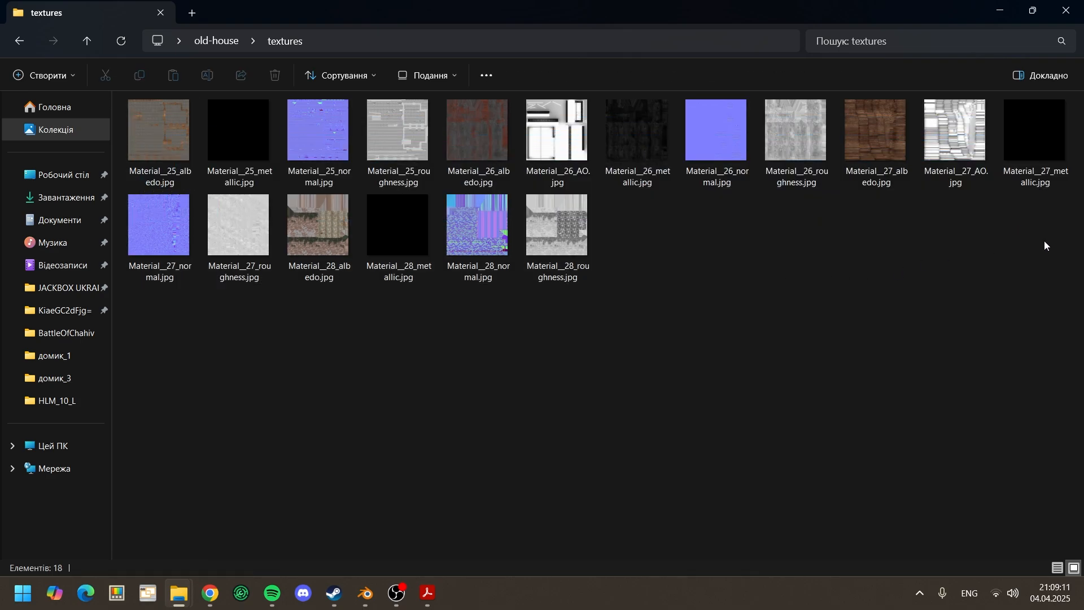
left_click_drag(1044, 240, 576, 282)
left_click(582, 307)
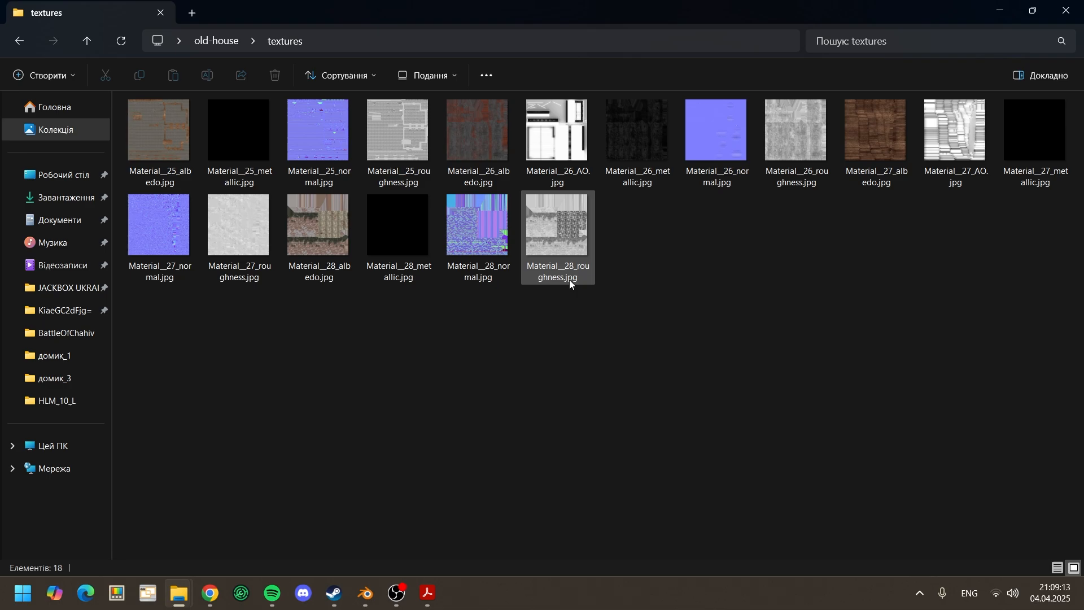
left_click_drag(1061, 249, 97, 134)
Step: Switch to the JPG to PNG converter in the browser and download all the converted textures
left_click(211, 594)
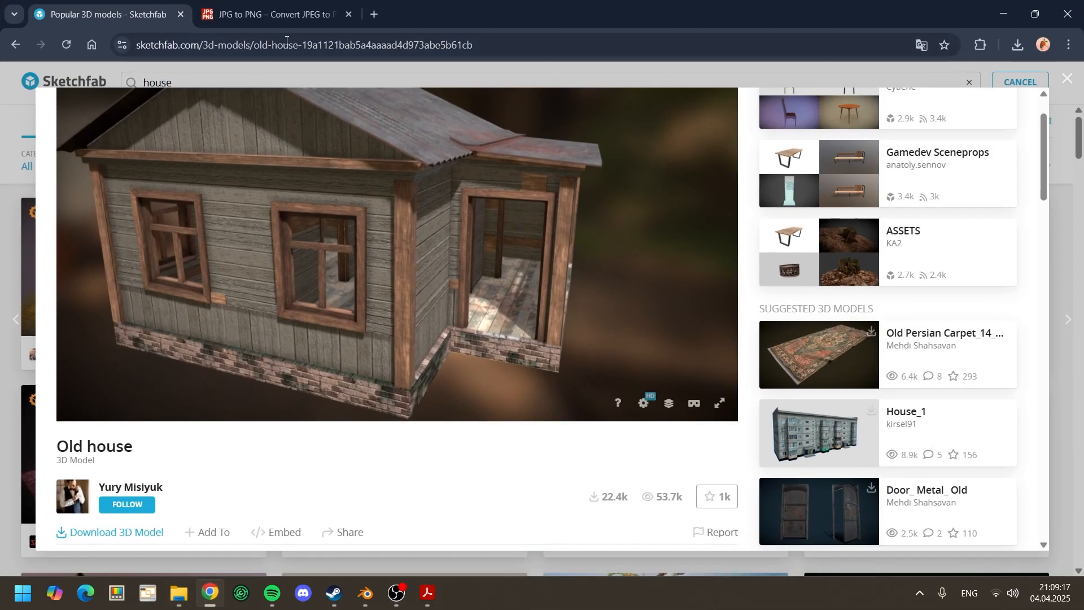
left_click(245, 22)
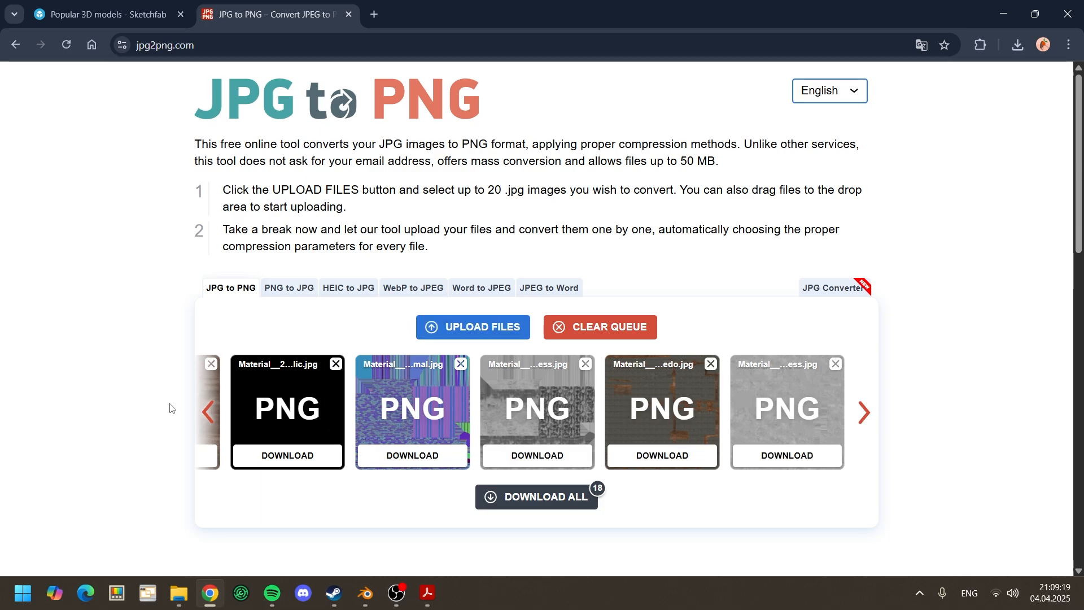
left_click(210, 415)
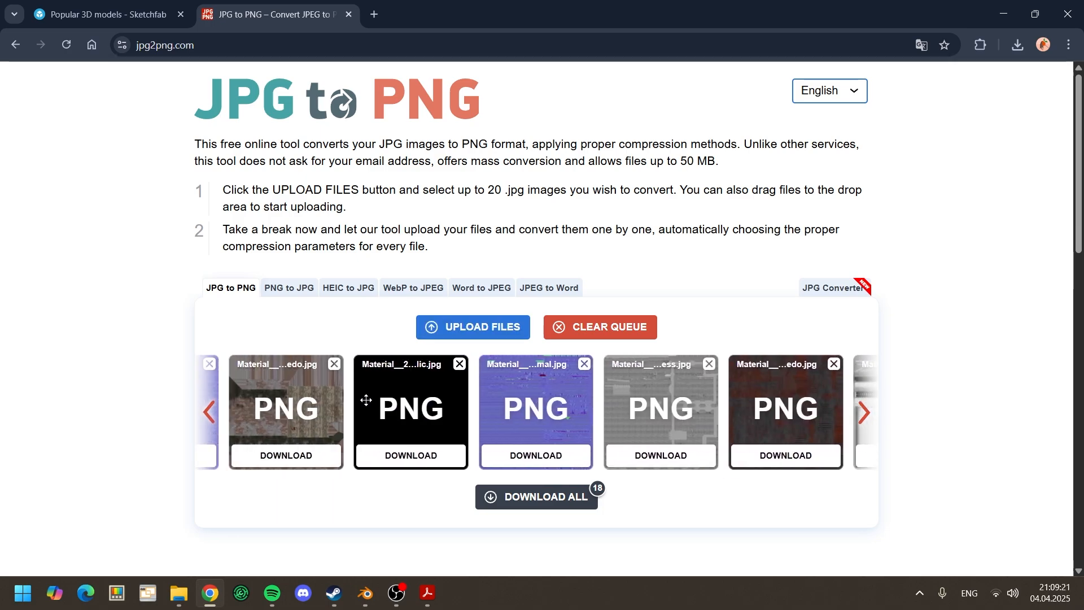
left_click(557, 496)
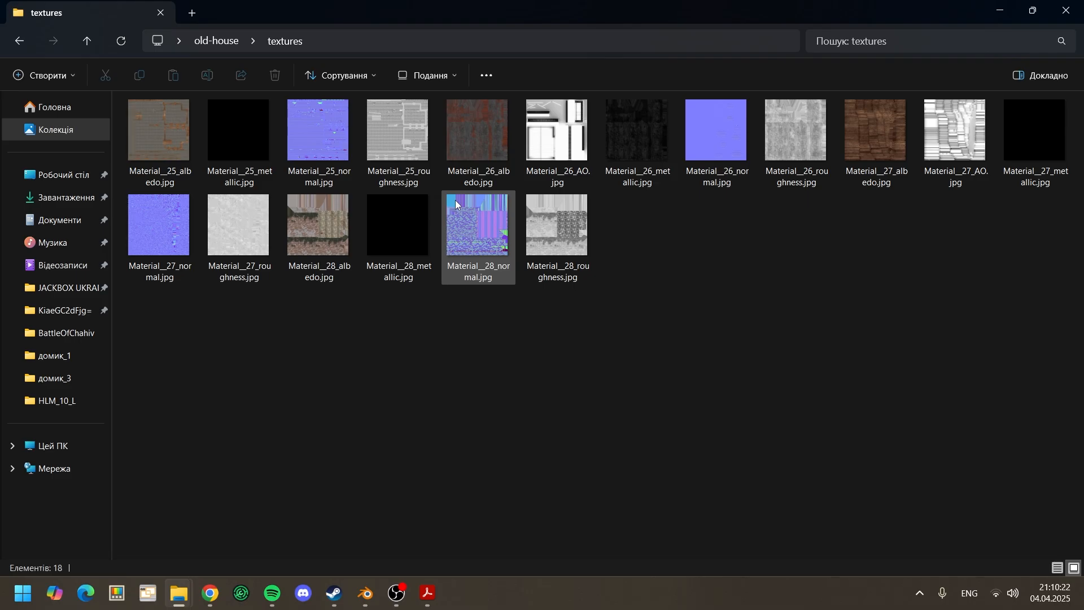
Step: Delete all the original JPG textures from the old-house textures folder
left_click(324, 170)
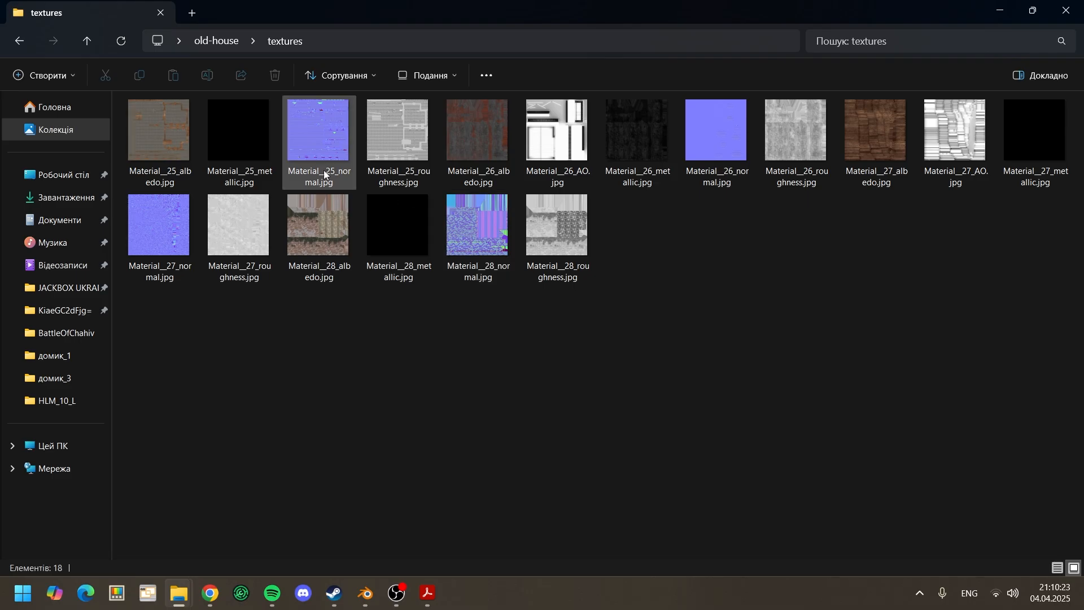
left_click(269, 176)
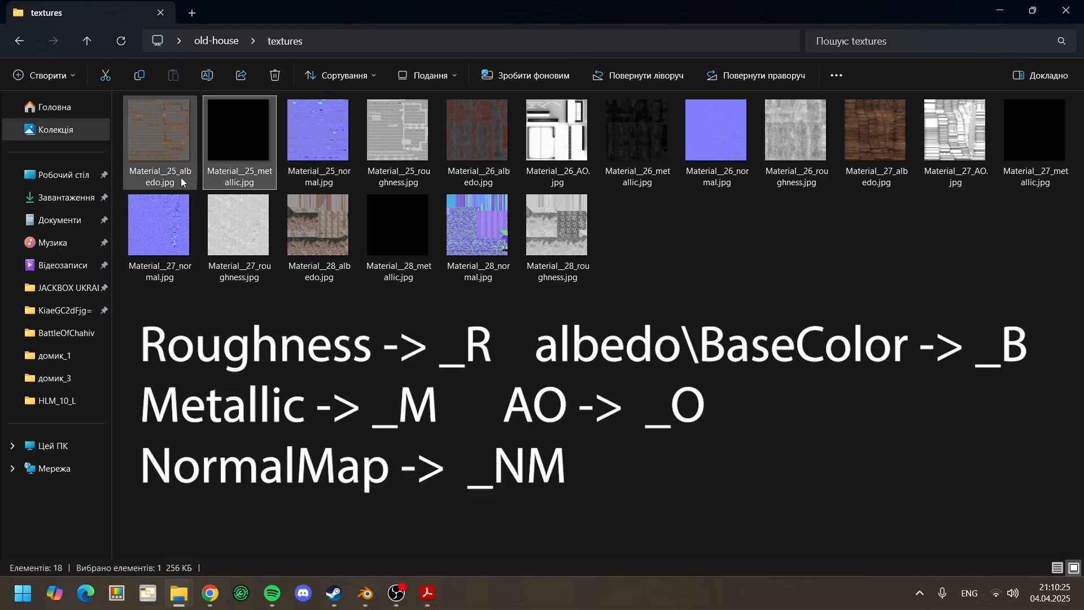
left_click(182, 175)
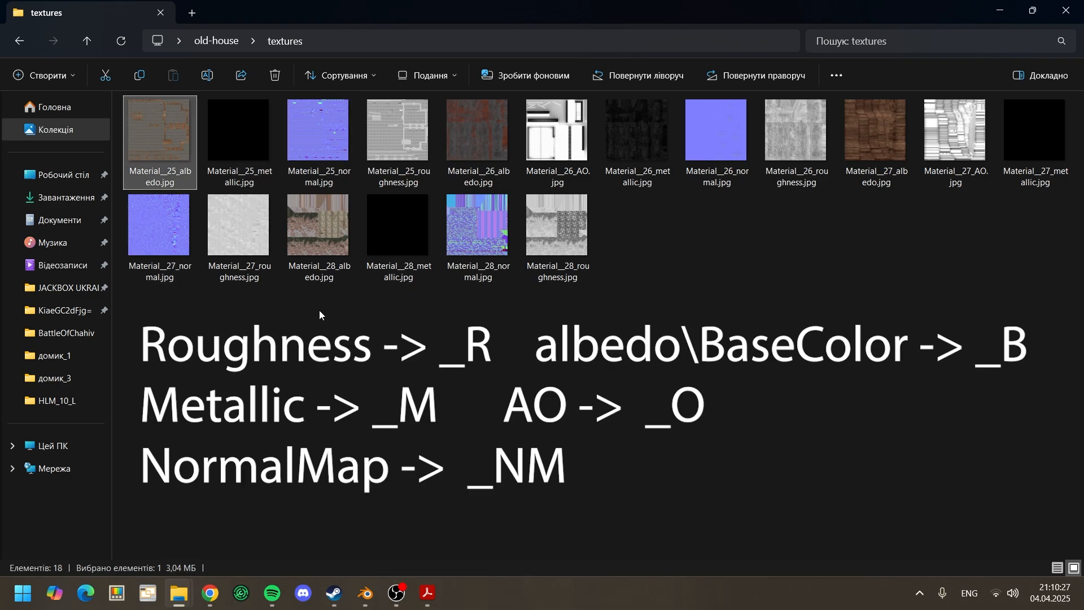
left_click(354, 321)
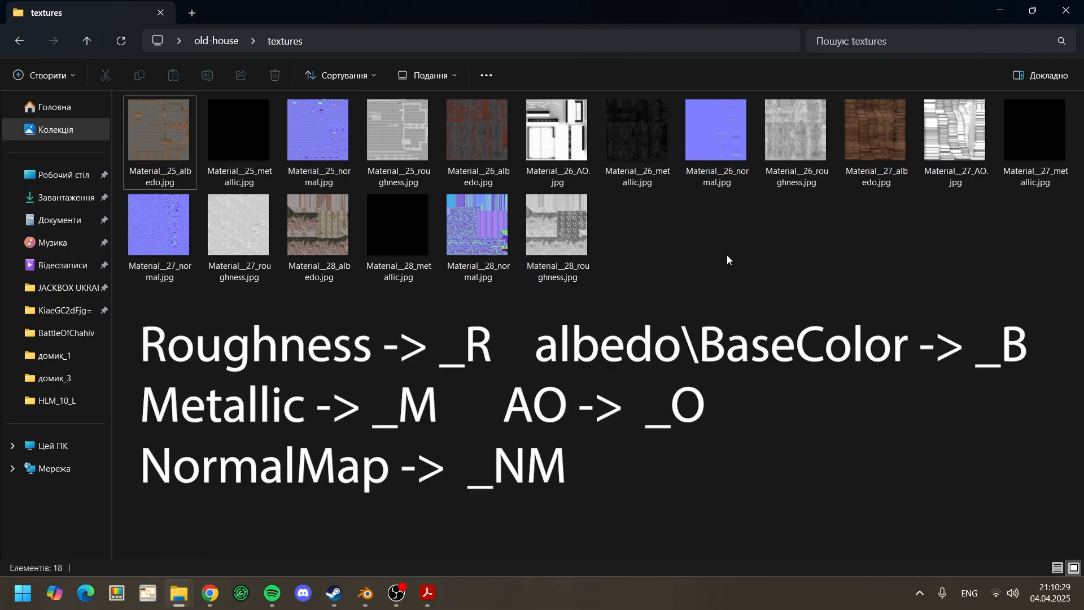
left_click_drag(1035, 262, 144, 124)
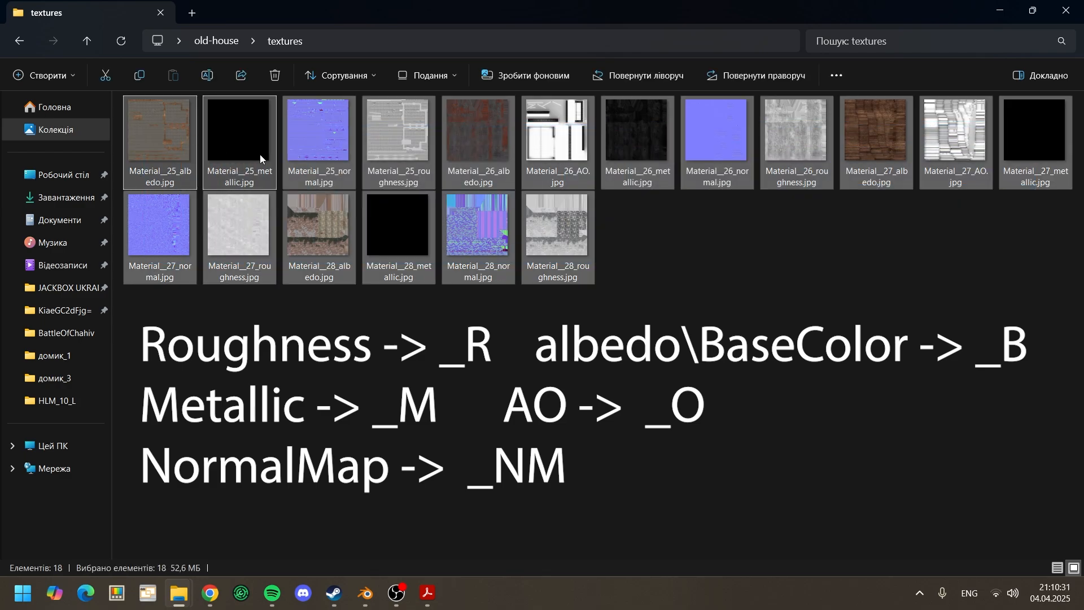
key("Delete")
Step: Copy all the renamed PNG textures from the old-house (1) textures folder into the emptied old-house textures folder
key("alt+Tab")
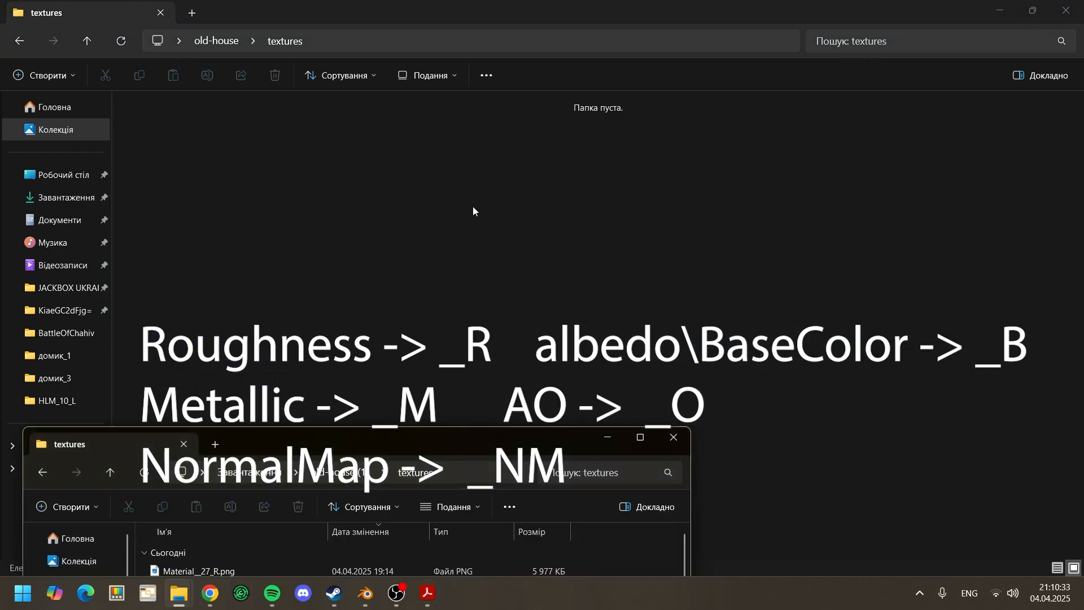
left_click_drag(461, 432, 571, 190)
key("ctrl+a")
key("ctrl+c")
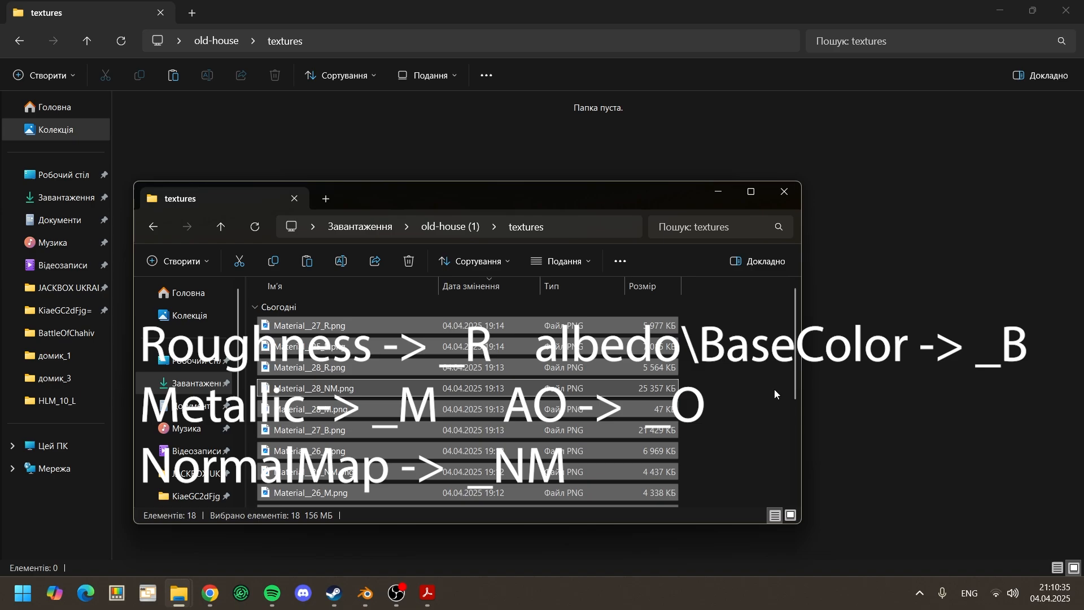
key("alt+Tab")
key("ctrl+v")
left_click(745, 256)
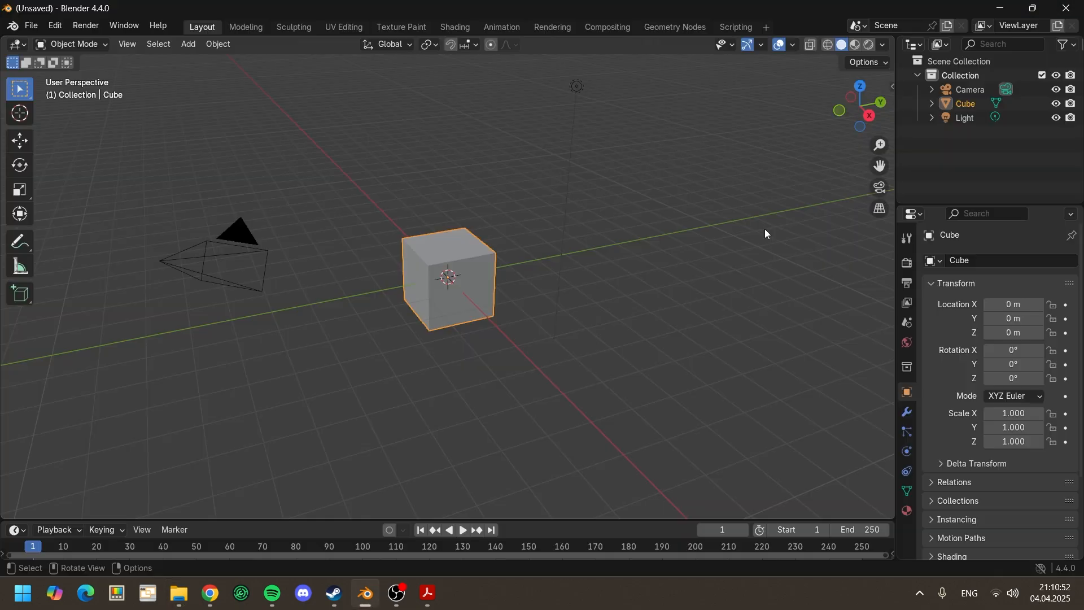
middle_click_drag(764, 232, 251, 167)
Step: Switch to Blender, delete the default scene objects and import 1.fbx from the old-house source folder
left_click_drag(253, 171, 619, 397)
key("Delete")
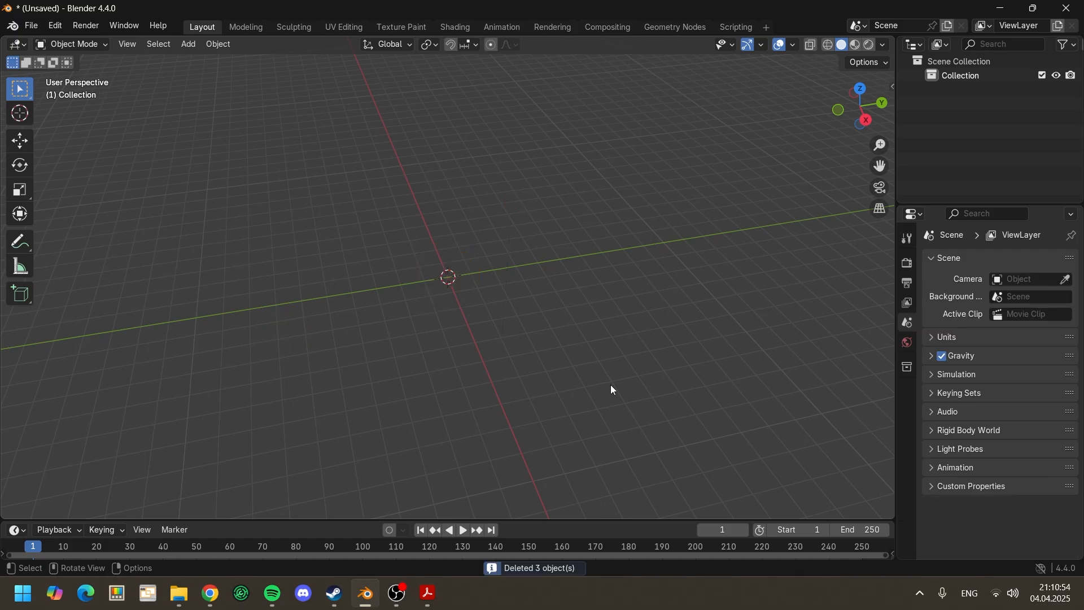
key("alt+Tab")
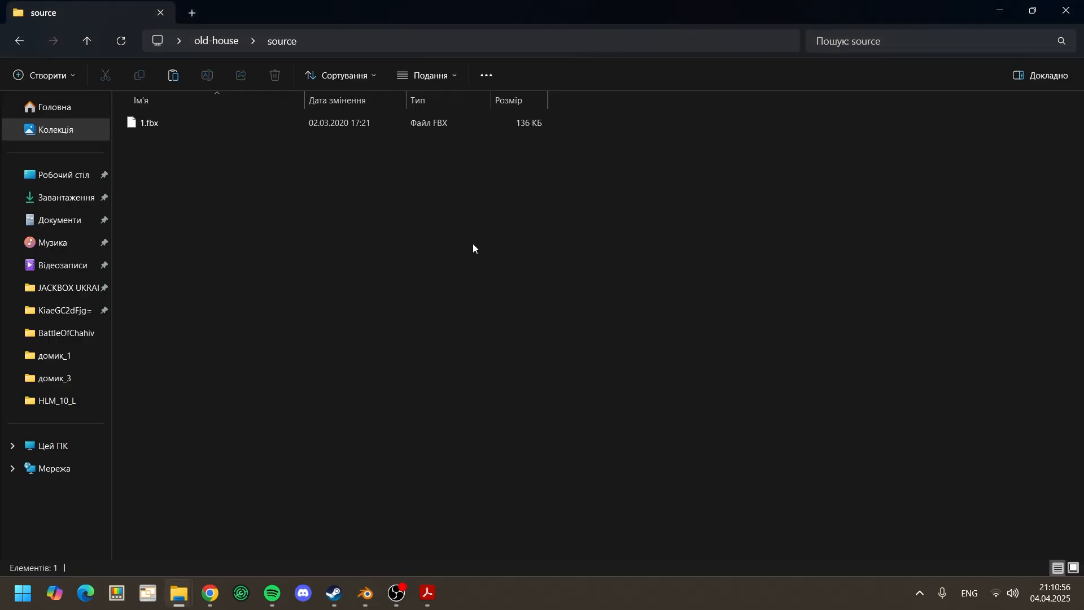
left_click(209, 131)
left_click_drag(140, 122, 423, 495)
left_click_drag(455, 327, 455, 328)
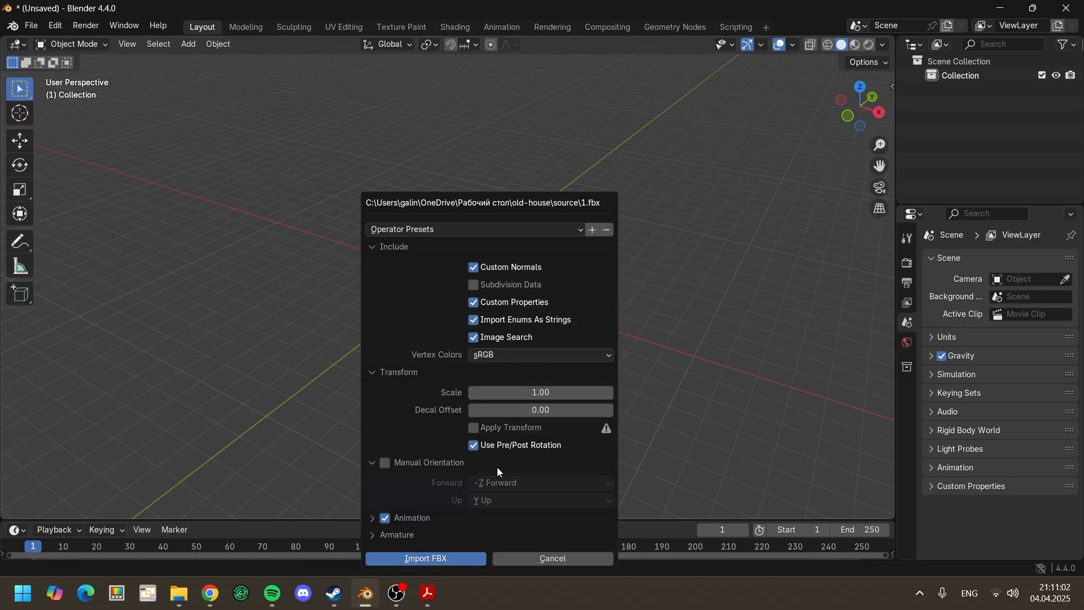
left_click(468, 559)
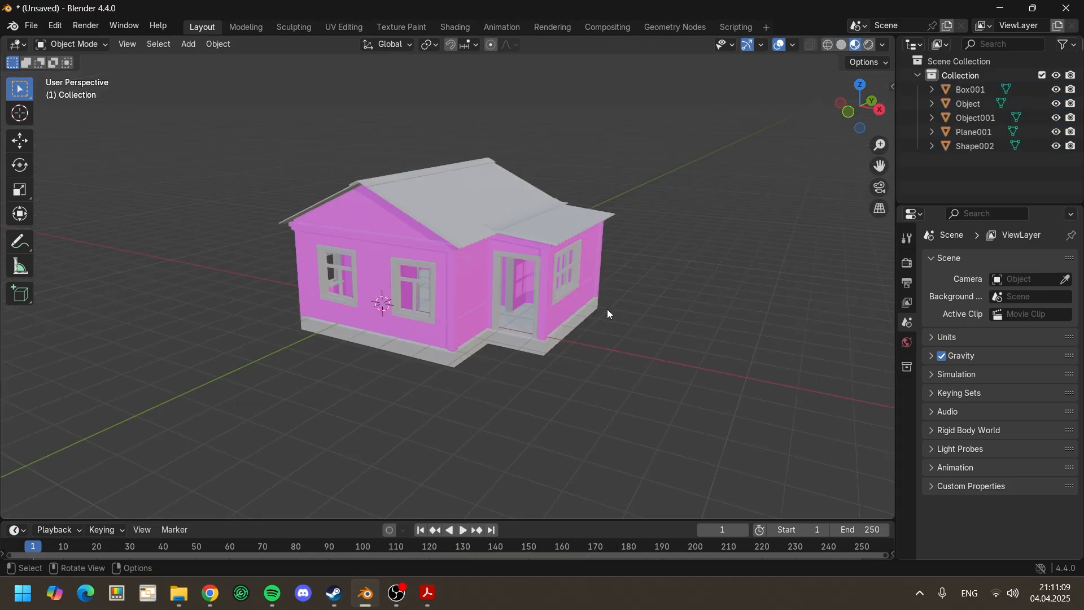
Step: Select the Box001 object and display its material properties
middle_click_drag(607, 310, 631, 317)
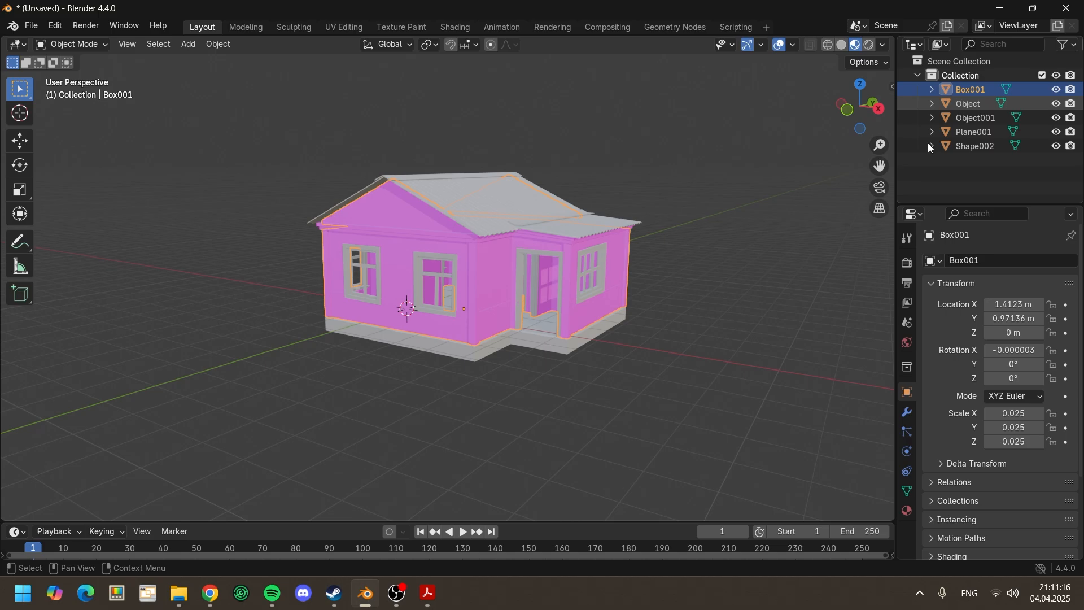
left_click(925, 176)
left_click(907, 510)
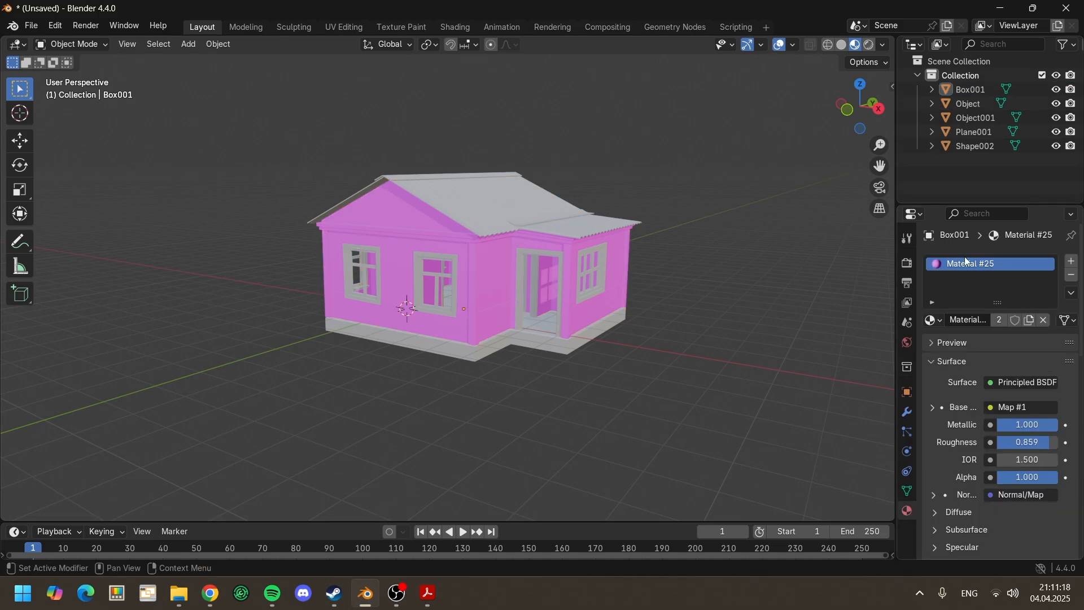
Step: Open the old-house textures folder in File Explorer and show its files as a detailed list sorted by name
left_click_drag(938, 8, 872, 333)
left_click(416, 125)
key("alt+Up")
double_click(323, 148)
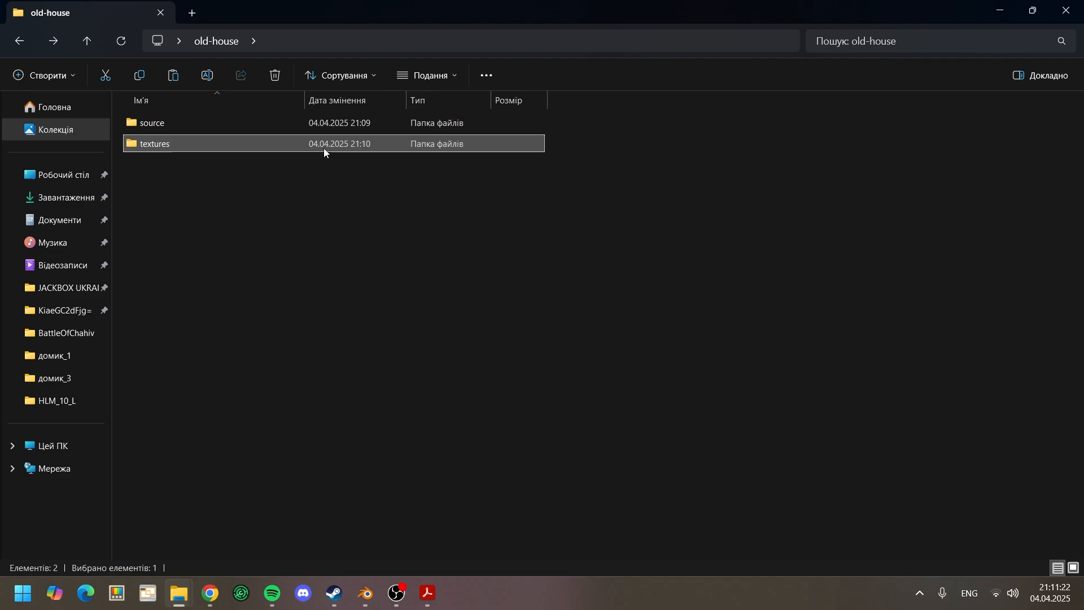
left_click(339, 75)
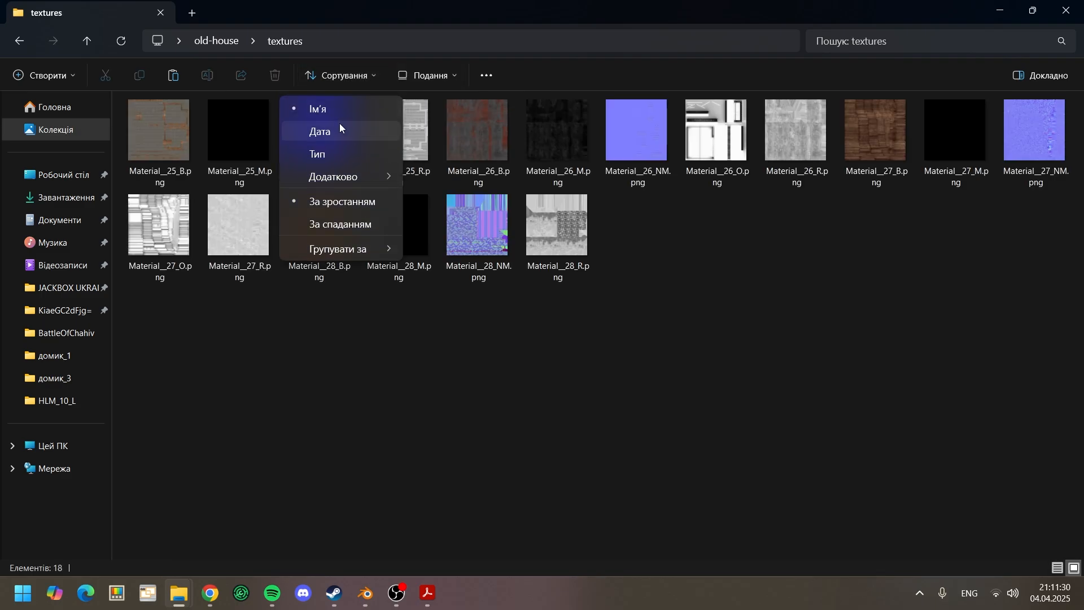
left_click(334, 111)
left_click(1058, 567)
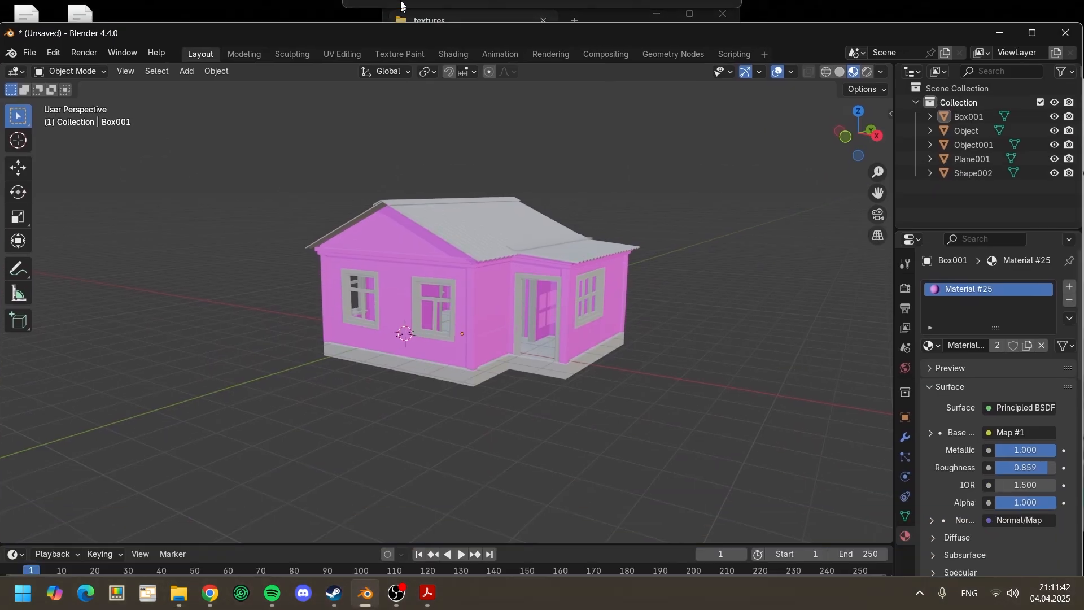
Step: Switch Blender to the Shading workspace with a larger node editor and remove the old image texture nodes from Material #25
scroll(352, 218, "up", 3)
left_click(459, 26)
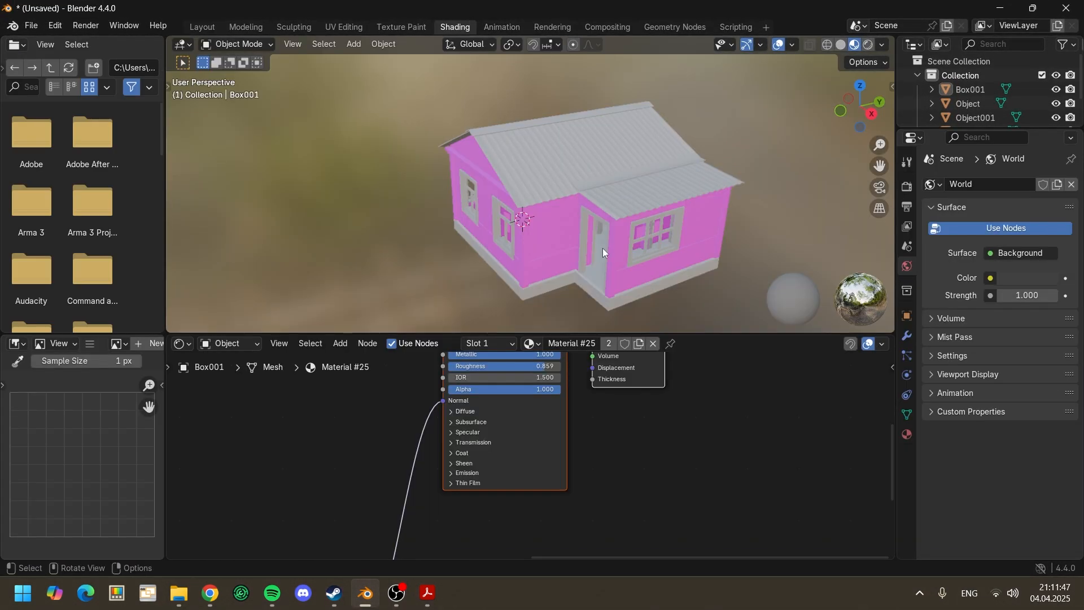
scroll(598, 435, "down", 16)
middle_click_drag(436, 456, 505, 459)
left_click(491, 442)
scroll(491, 442, "up", 3)
scroll(504, 459, "down", 1)
left_click_drag(331, 395, 552, 476)
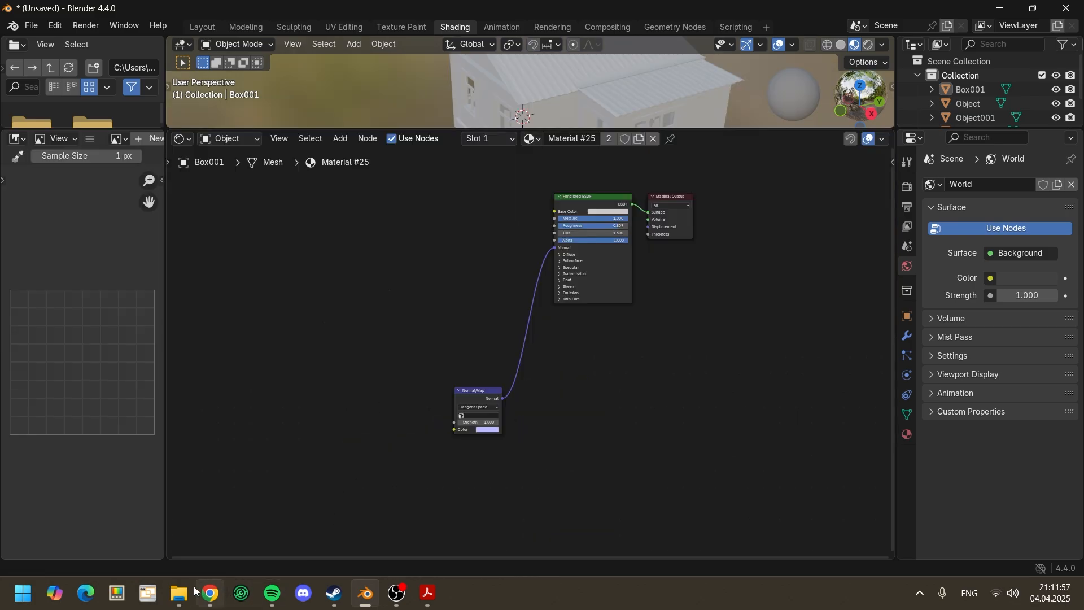
Step: Add the Material__25 B, M, NM and R PNG textures from File Explorer to the Material #25 node tree
left_click(178, 593)
scroll(645, 183, "down", 3)
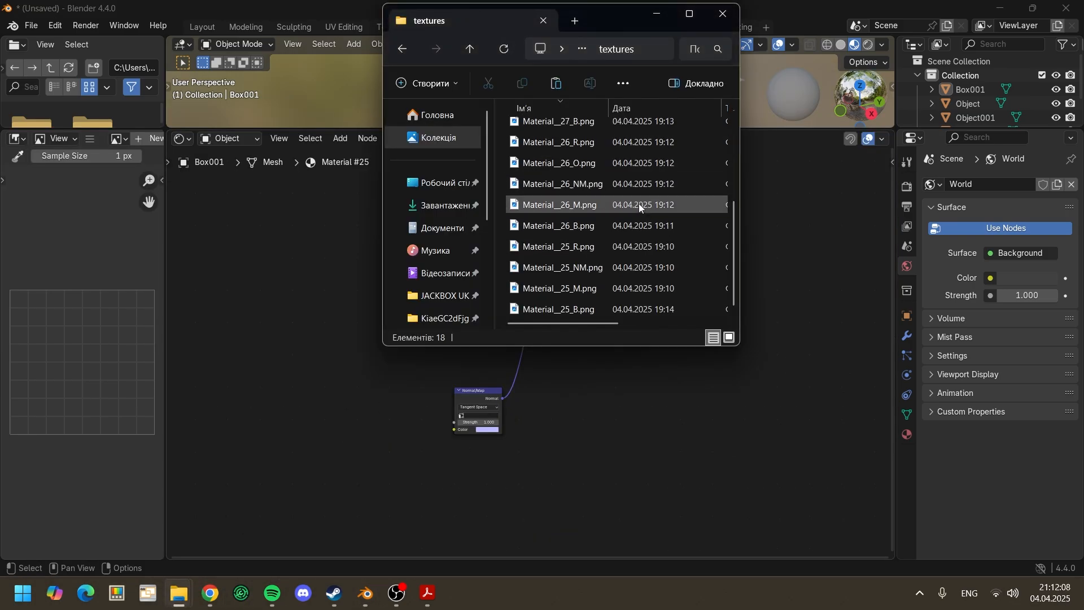
left_click_drag(743, 308, 866, 311)
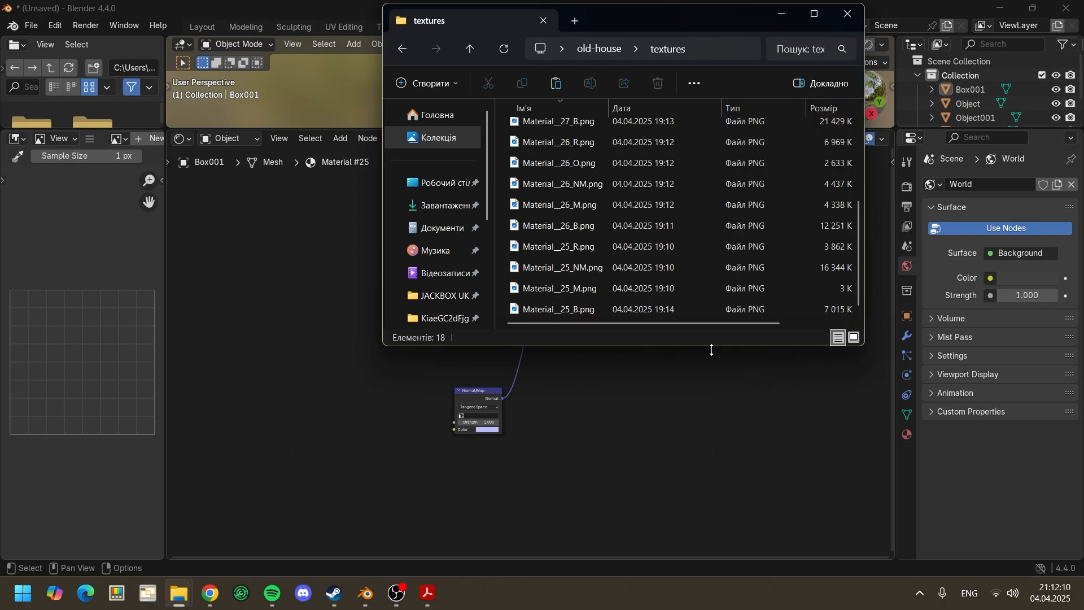
left_click_drag(711, 350, 670, 534)
left_click_drag(517, 496, 257, 325)
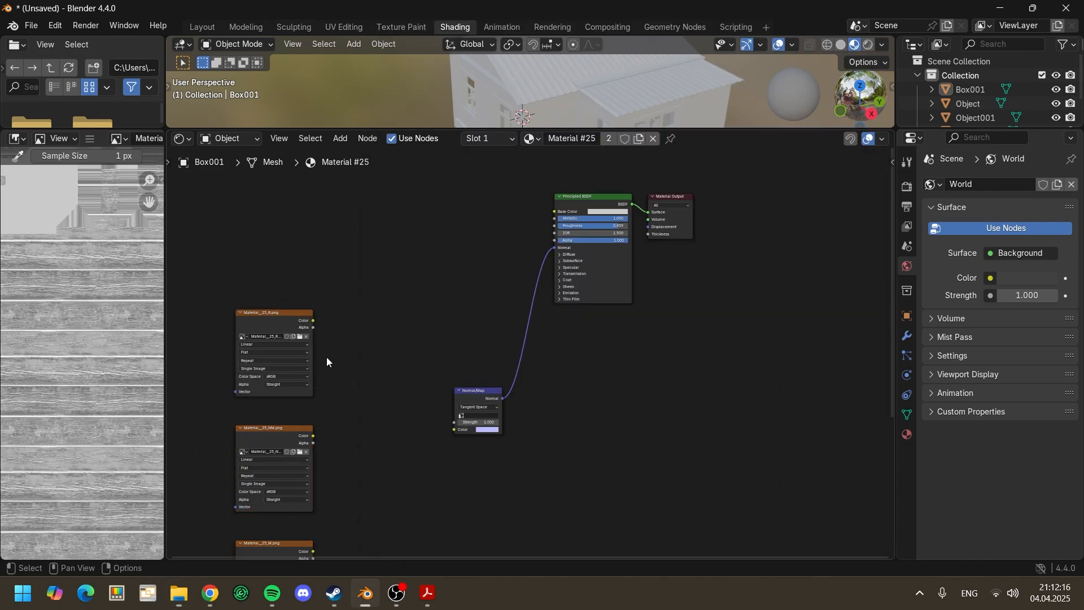
Step: Arrange the image texture nodes beside the Principled BSDF, with Material__25_B.png above Material__25_R.png
left_click_drag(285, 474, 404, 295)
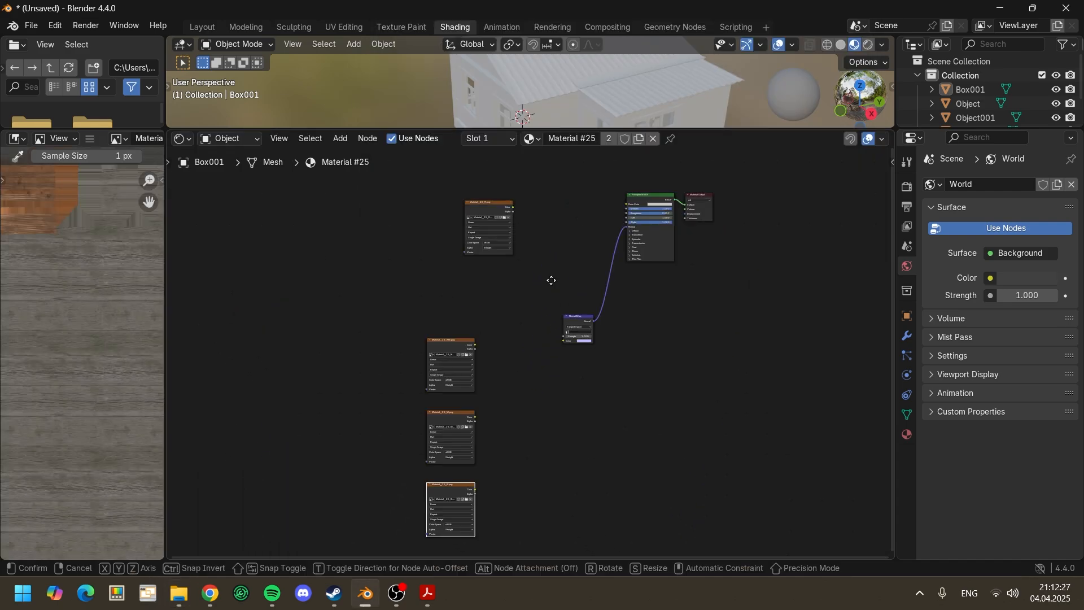
left_click_drag(451, 485, 563, 178)
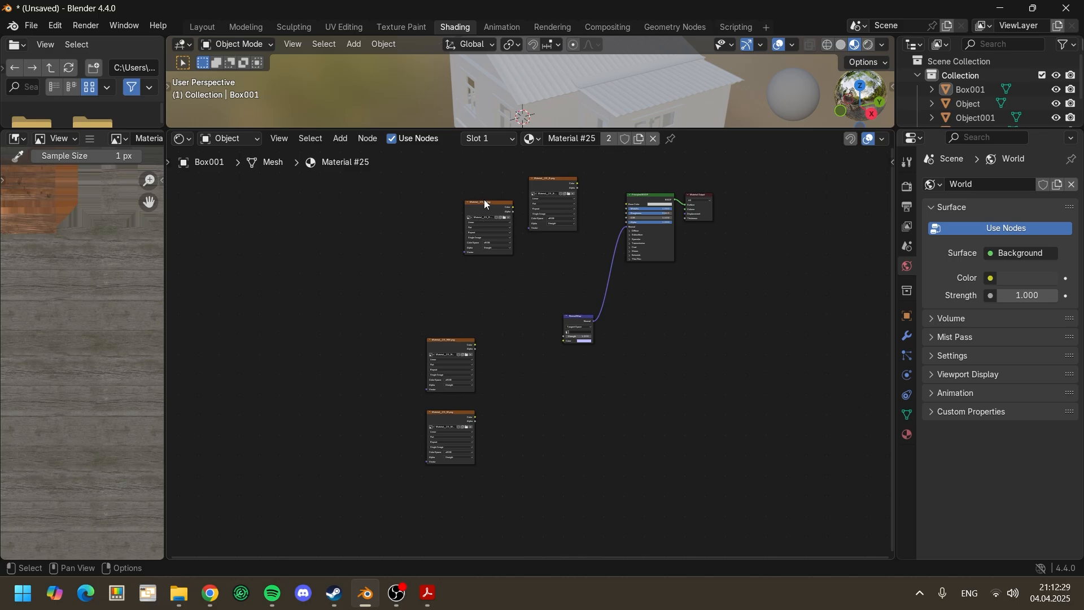
left_click_drag(489, 202, 486, 263)
middle_click_drag(559, 187, 489, 321)
Step: Connect the Color output of Material__25_B.png to the Principled BSDF's Base Color
scroll(490, 322, "up", 5)
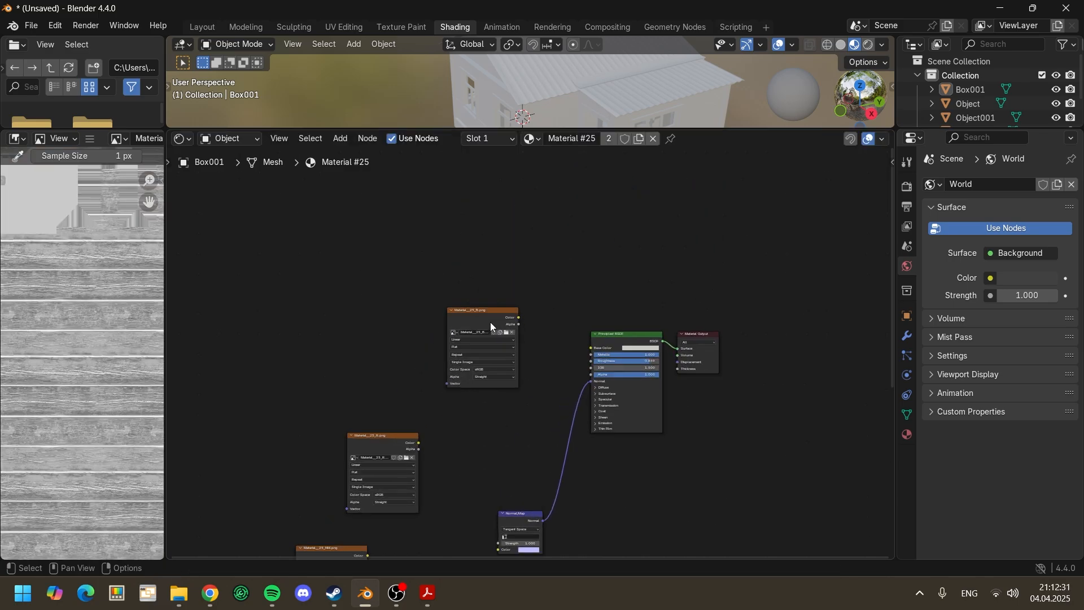
scroll(490, 322, "up", 4)
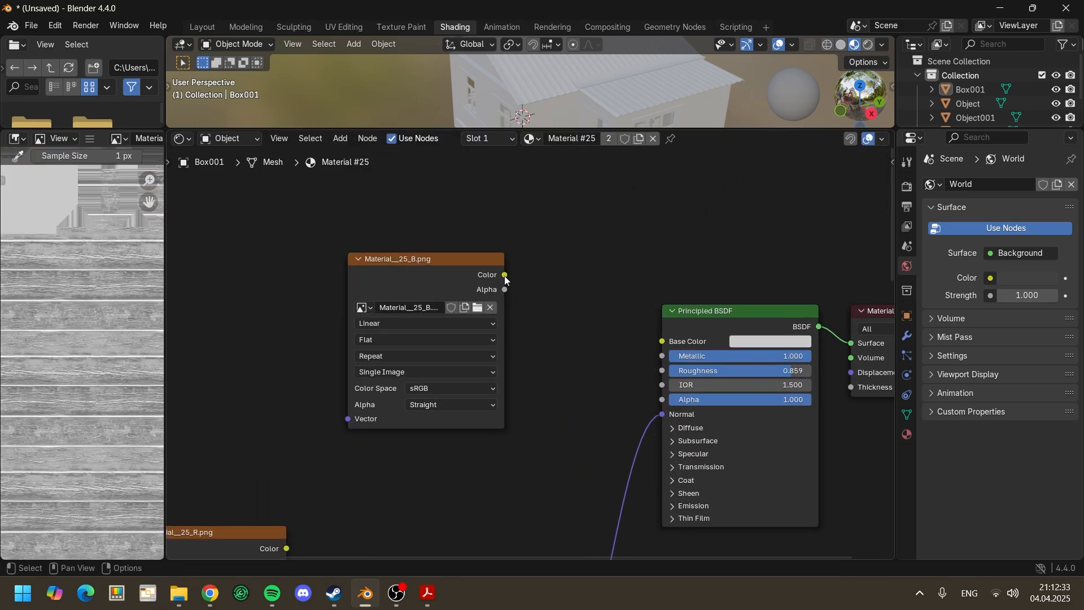
left_click_drag(504, 275, 662, 346)
Step: Place Material__25_R.png below the Material__25_B.png node and set its color space to Non-Color
middle_click_drag(590, 405, 663, 316)
scroll(555, 380, "down", 4)
middle_click_drag(554, 382, 590, 242)
scroll(557, 259, "up", 3)
middle_click_drag(478, 295, 428, 343)
left_click(332, 345)
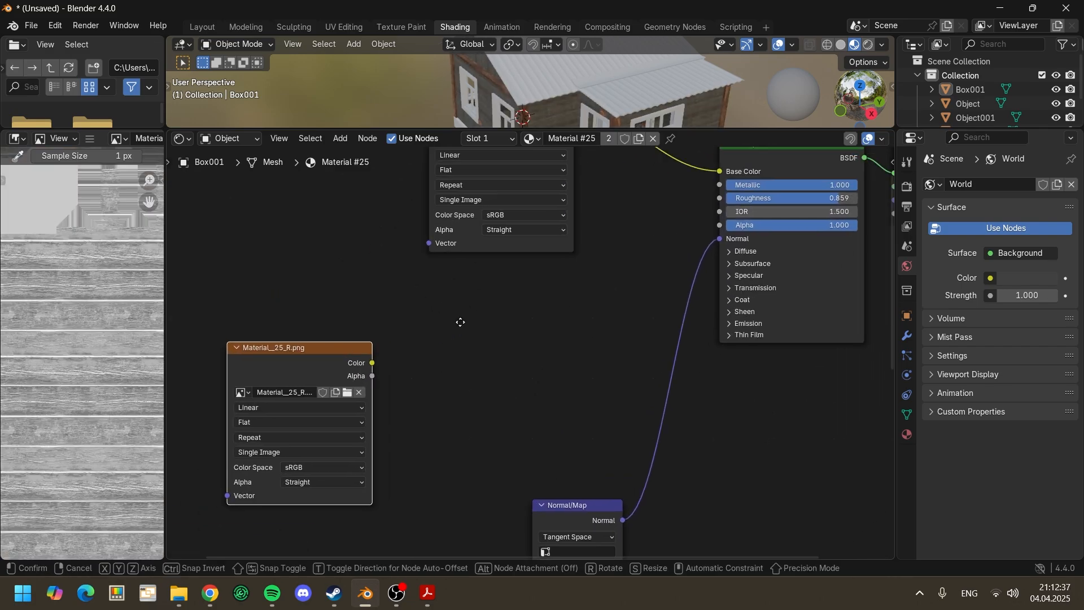
left_click_drag(344, 344, 502, 294)
scroll(536, 424, "up", 1)
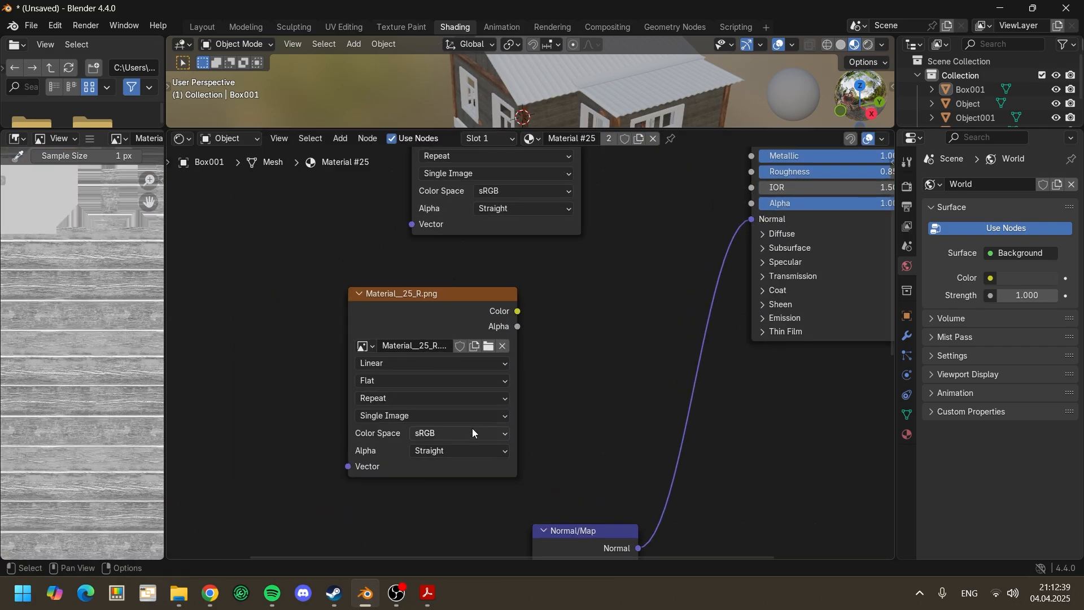
left_click(462, 435)
left_click(593, 358)
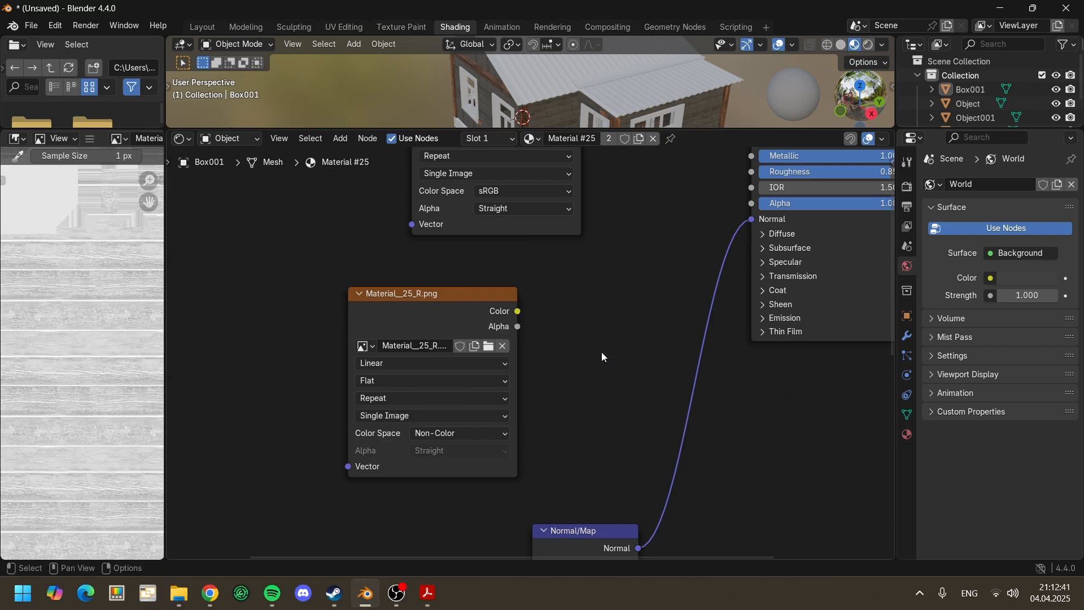
Step: Connect Material__25_R.png's Color to the Principled BSDF's Roughness and move the texture node farther from the shader
middle_click_drag(602, 356, 426, 473)
left_click_drag(328, 428, 563, 290)
scroll(445, 404, "down", 1)
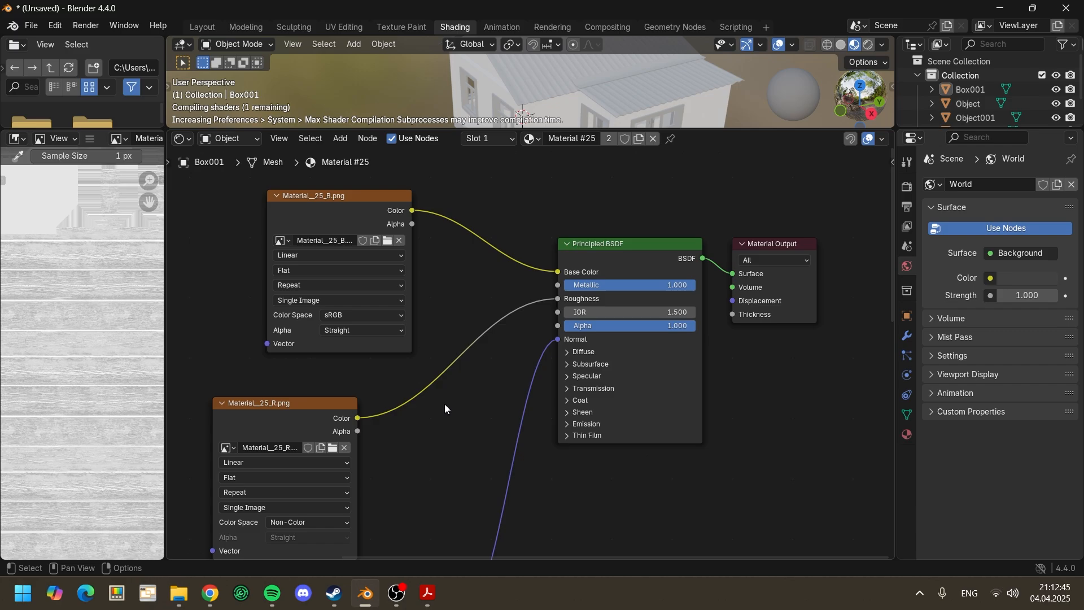
scroll(497, 379, "down", 3)
middle_click_drag(375, 460, 582, 371)
left_click_drag(479, 309, 370, 261)
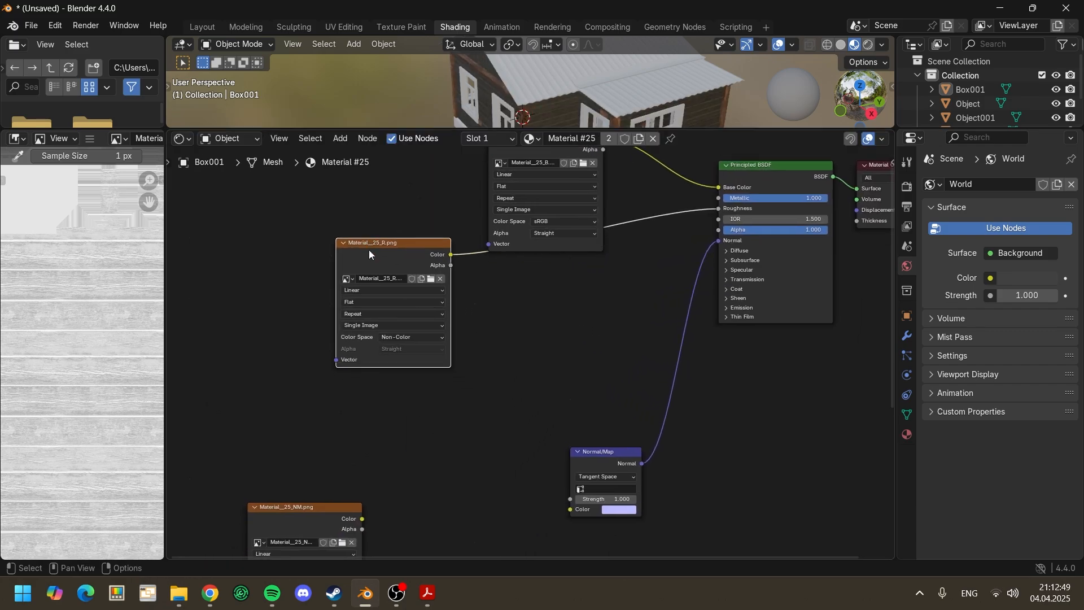
Step: Set Material__25_NM.png's color space to Non-Color and connect its Color output to the Normal/Map node's Color input
scroll(374, 445, "up", 1)
left_click_drag(294, 488, 457, 399)
scroll(553, 486, "up", 1)
scroll(553, 486, "up", 1)
left_click(465, 369)
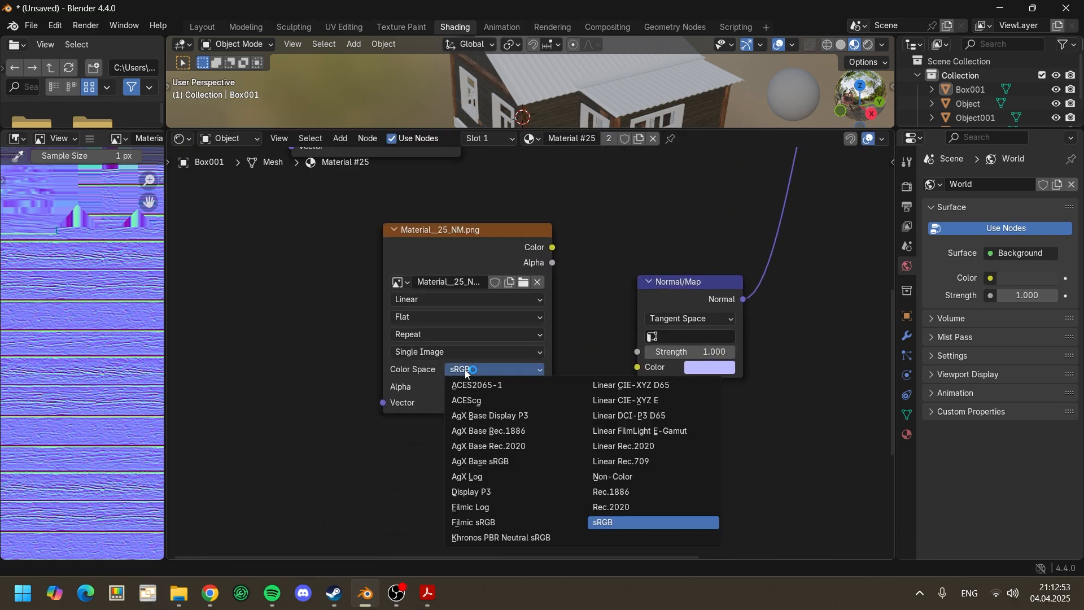
left_click(604, 477)
scroll(557, 423, "up", 3)
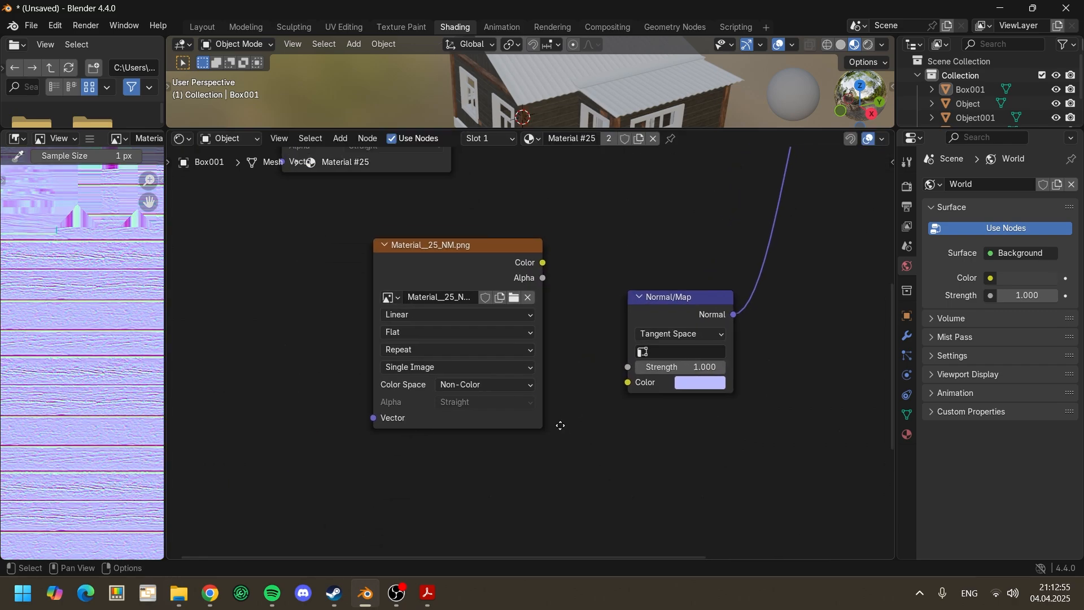
left_click_drag(518, 305, 598, 424)
scroll(543, 422, "down", 5)
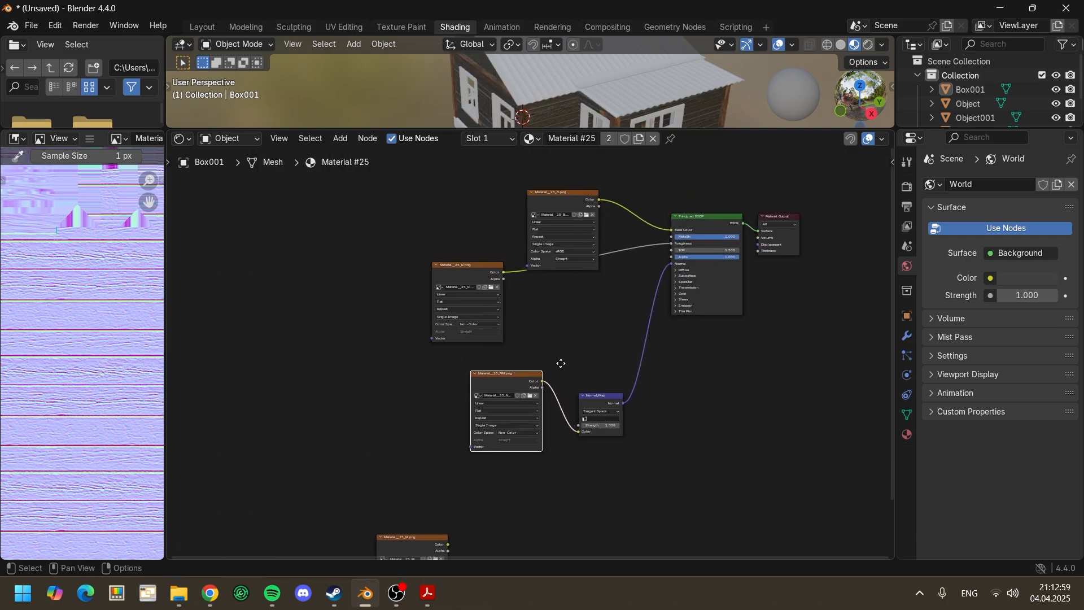
Step: Move Material__25_M.png directly below Material__25_B.png and set its color space to Non-Color
left_click(418, 540)
left_click_drag(418, 540, 581, 289)
scroll(580, 289, "up", 5)
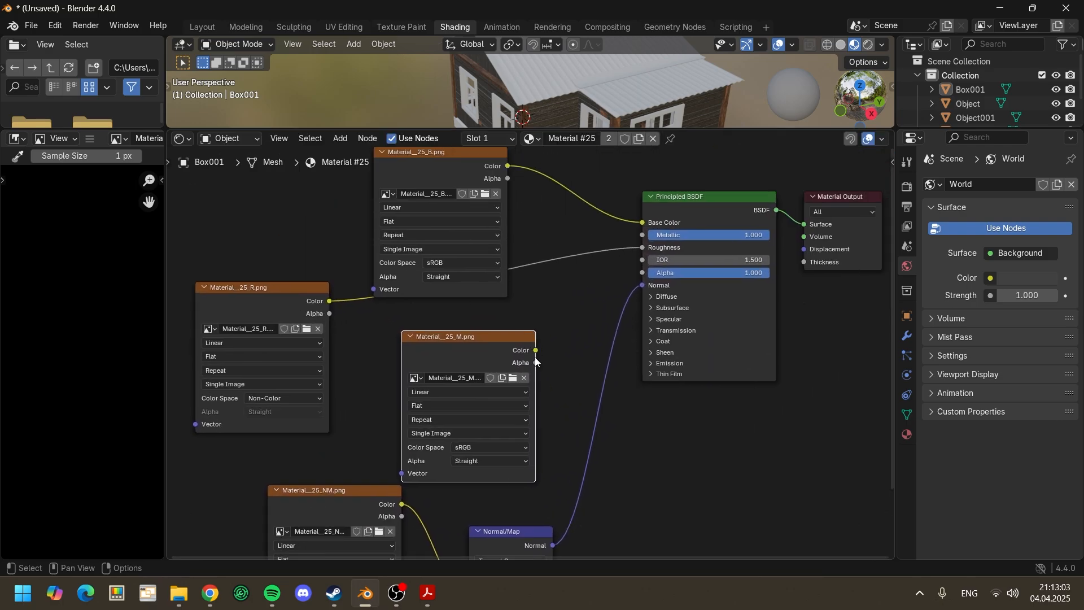
left_click(452, 482)
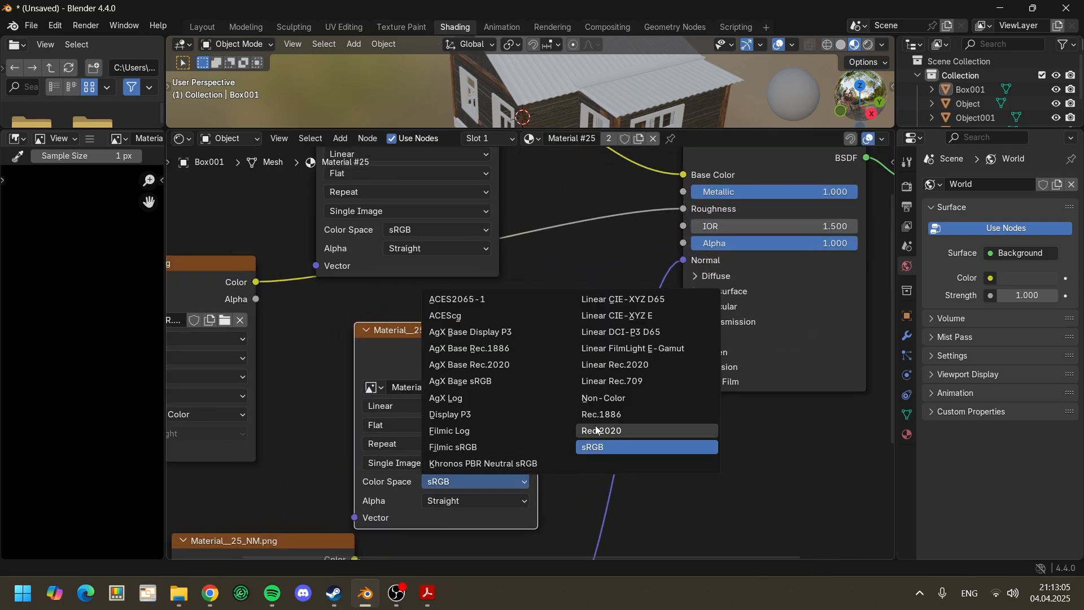
left_click(603, 399)
Step: Connect the Color output of Material__25_M.png to the Principled BSDF's Metallic input
scroll(528, 387, "down", 1)
middle_click_drag(533, 378, 437, 458)
middle_click_drag(467, 413, 442, 439)
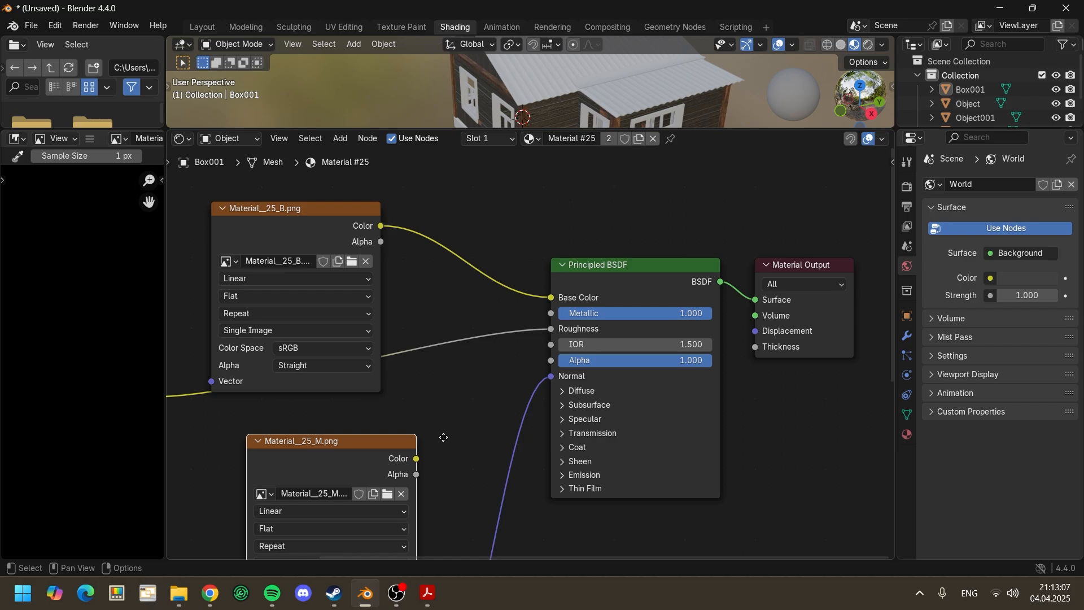
scroll(444, 438, "down", 1)
left_click_drag(422, 453, 546, 322)
scroll(477, 305, "down", 1)
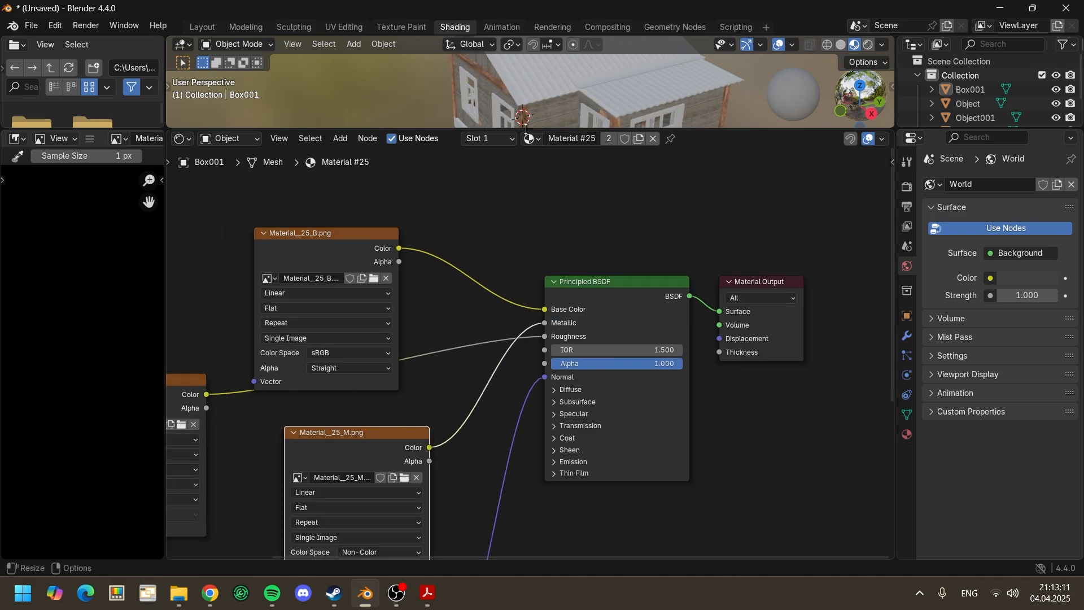
Step: Enlarge the 3D viewport and examine the house's wood walls and trim
left_click_drag(525, 129, 485, 418)
scroll(483, 376, "up", 1)
middle_click_drag(483, 366, 656, 348)
middle_click_drag(561, 330, 632, 337)
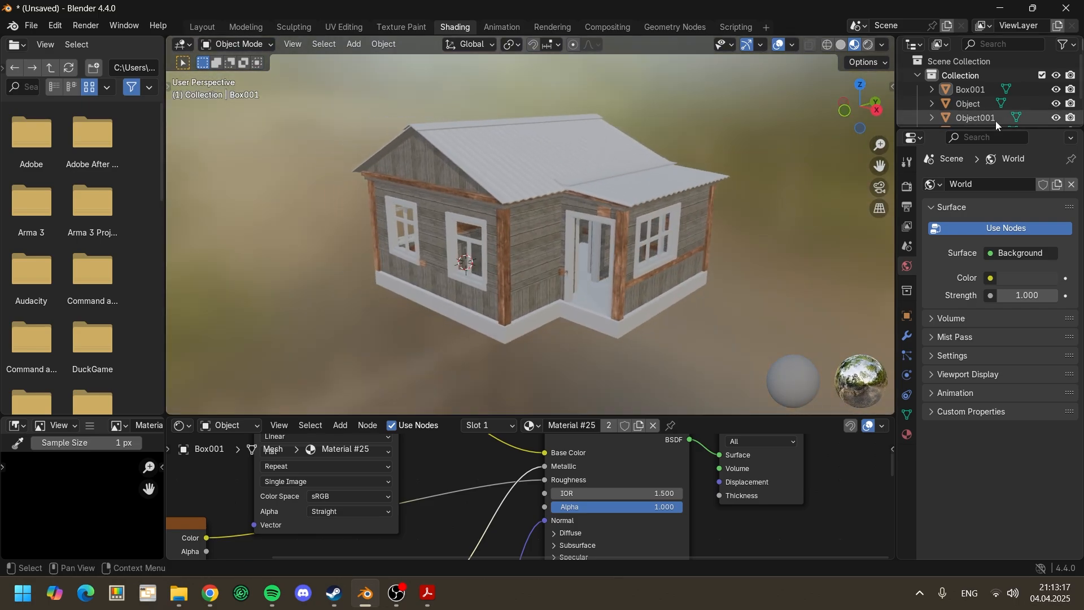
Step: Select the mesh named Object and enlarge the node editor to frame all nodes of Material #28
left_click(972, 107)
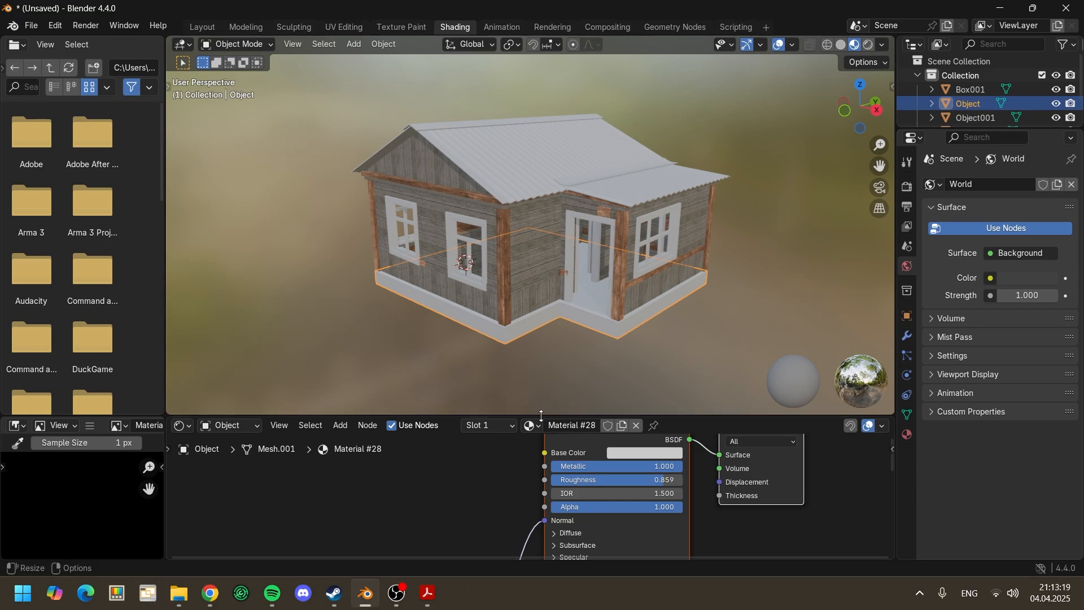
left_click_drag(540, 415, 570, 217)
key("Home")
Step: Add the Material__28 R, NM, M and B PNG textures from File Explorer to the Material #28 node tree
mouse_move(178, 593)
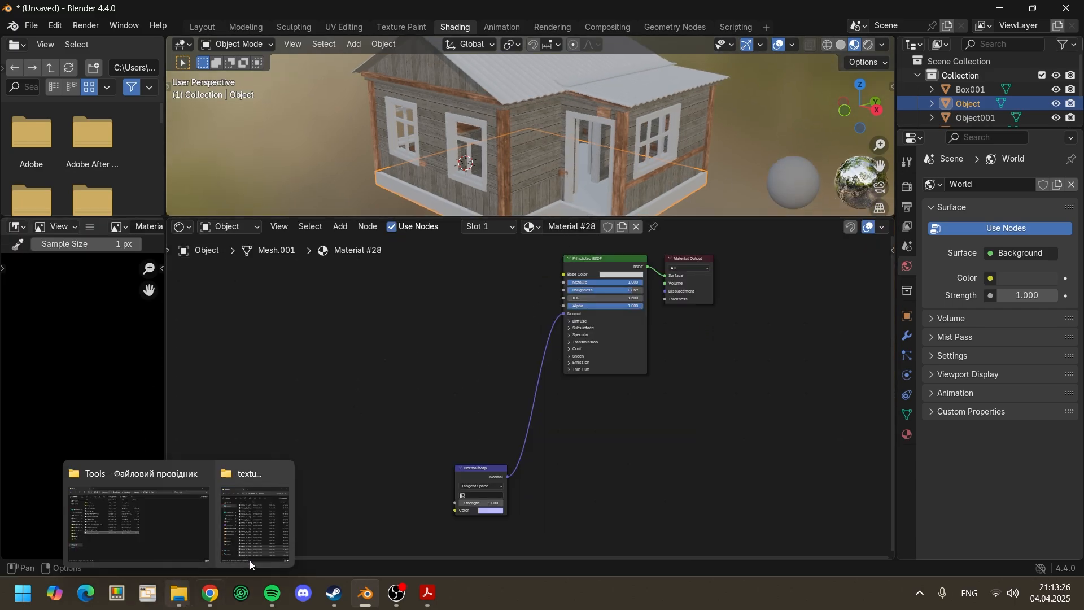
left_click(239, 516)
left_click_drag(501, 125, 585, 195)
left_click_drag(581, 133, 326, 347)
left_click_drag(259, 354, 264, 351)
Step: Connect Material__28_R.png's Color to the Principled BSDF's Roughness and set the texture's color space to Non-Color
left_click_drag(380, 345, 600, 408)
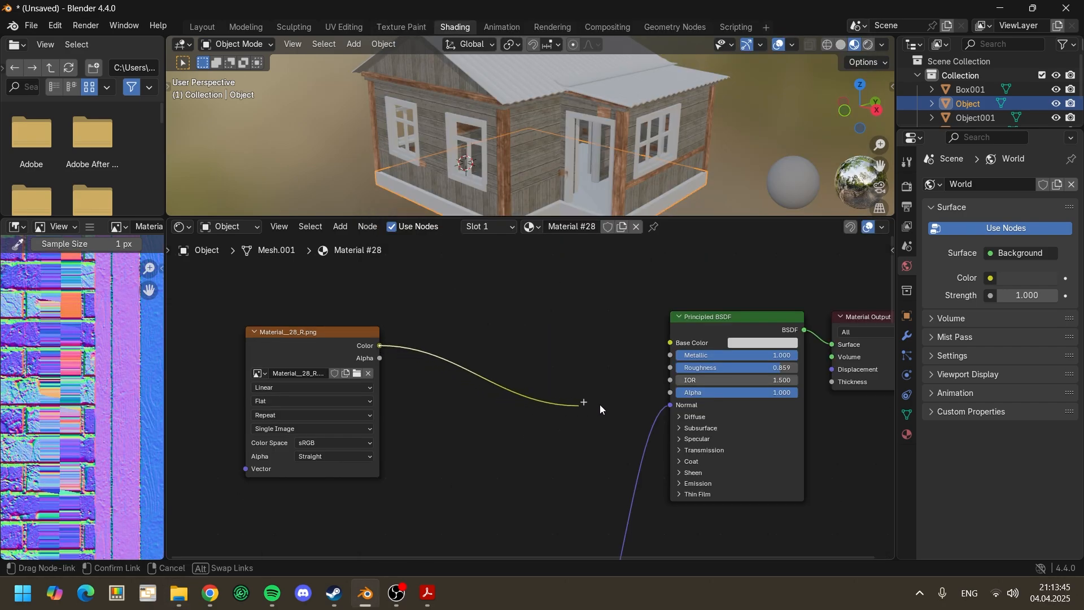
left_click_drag(658, 373, 661, 372)
left_click(338, 443)
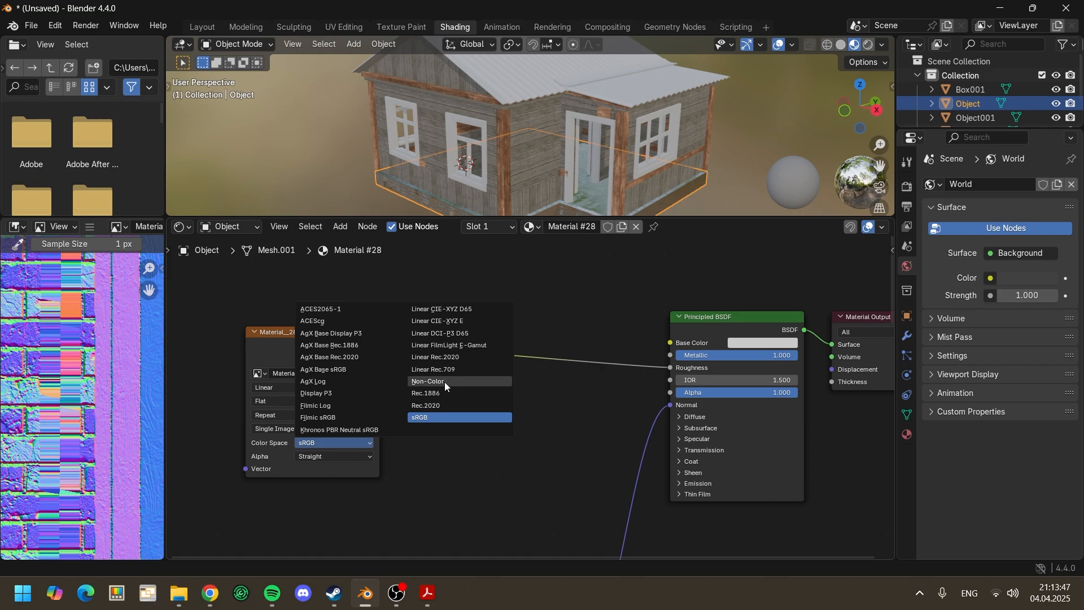
left_click(445, 383)
Step: Connect Material__28_NM.png's Color to the Normal/Map node's Color input and set the texture's color space to Non-Color
scroll(423, 463, "down", 2)
middle_click_drag(423, 477, 517, 344)
scroll(515, 347, "down", 2)
left_click(440, 443)
scroll(439, 442, "up", 2)
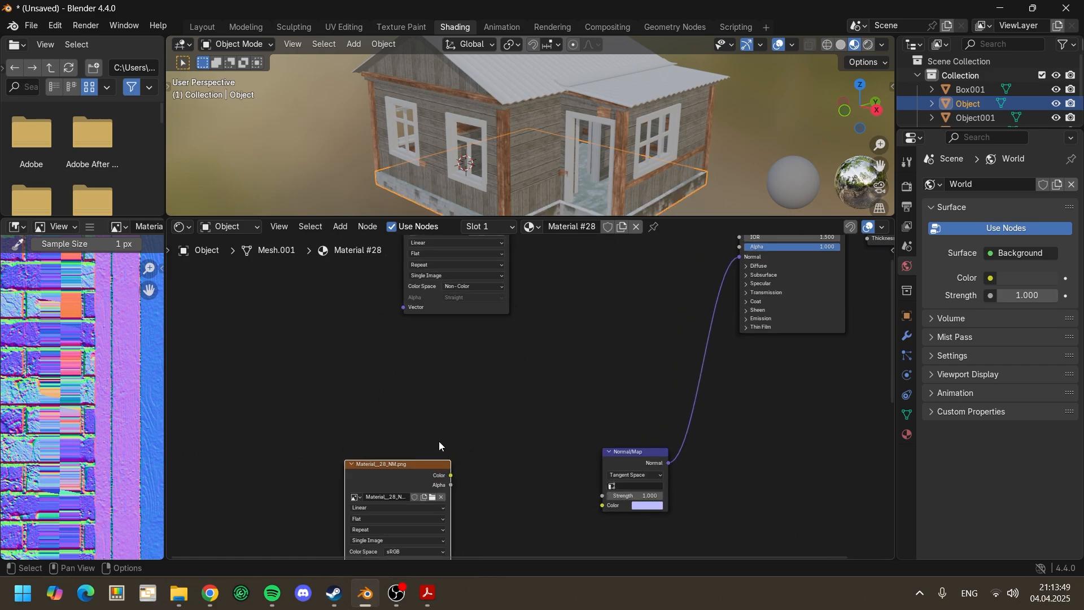
scroll(438, 446, "up", 1)
middle_click_drag(400, 480, 410, 383)
left_click_drag(401, 375, 592, 413)
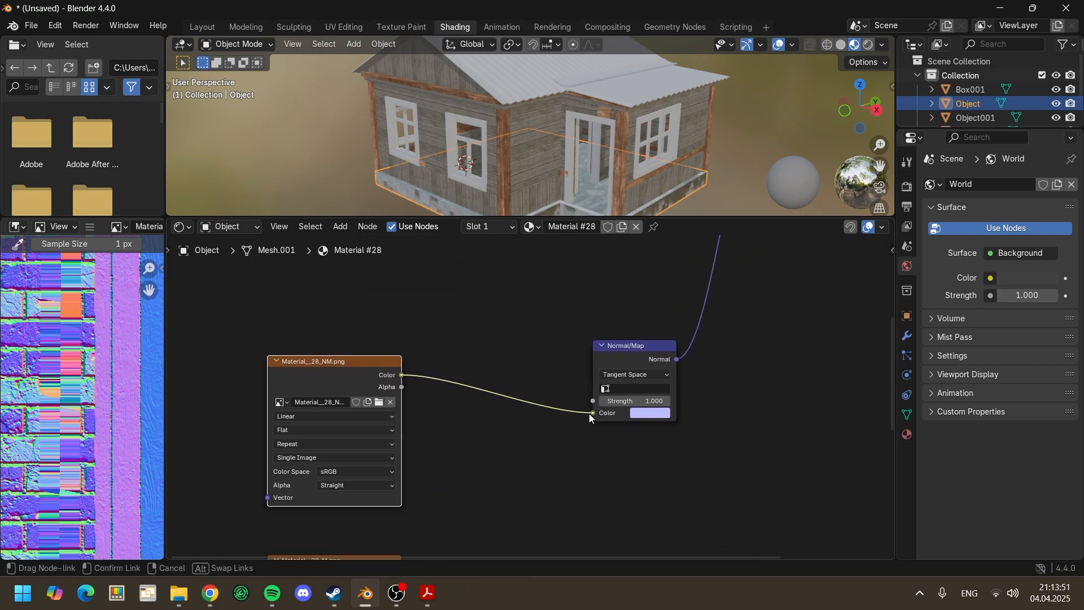
middle_click_drag(428, 440, 506, 408)
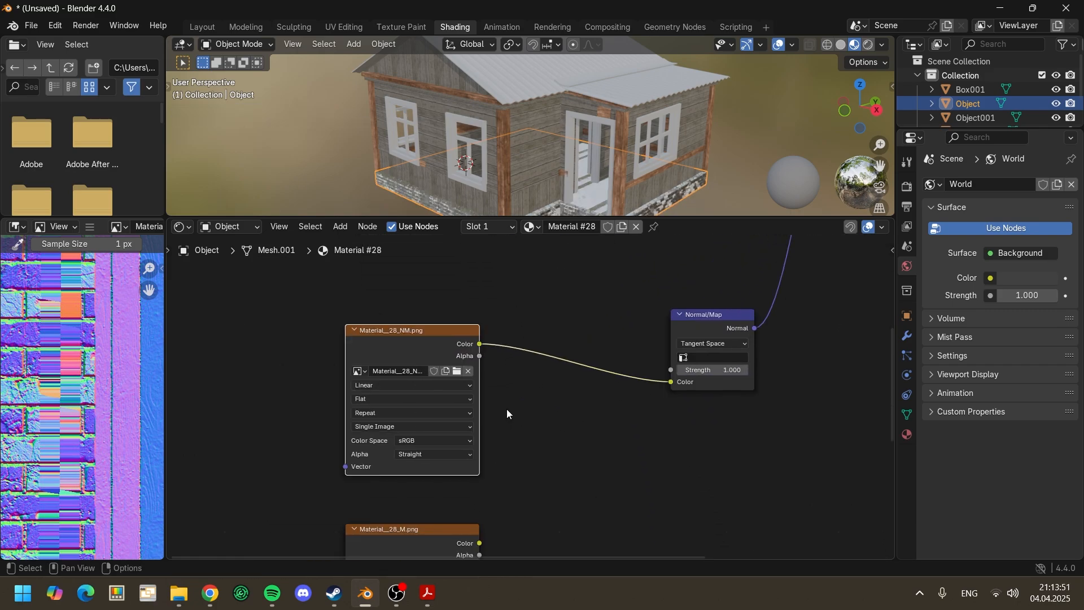
left_click(452, 439)
left_click(535, 379)
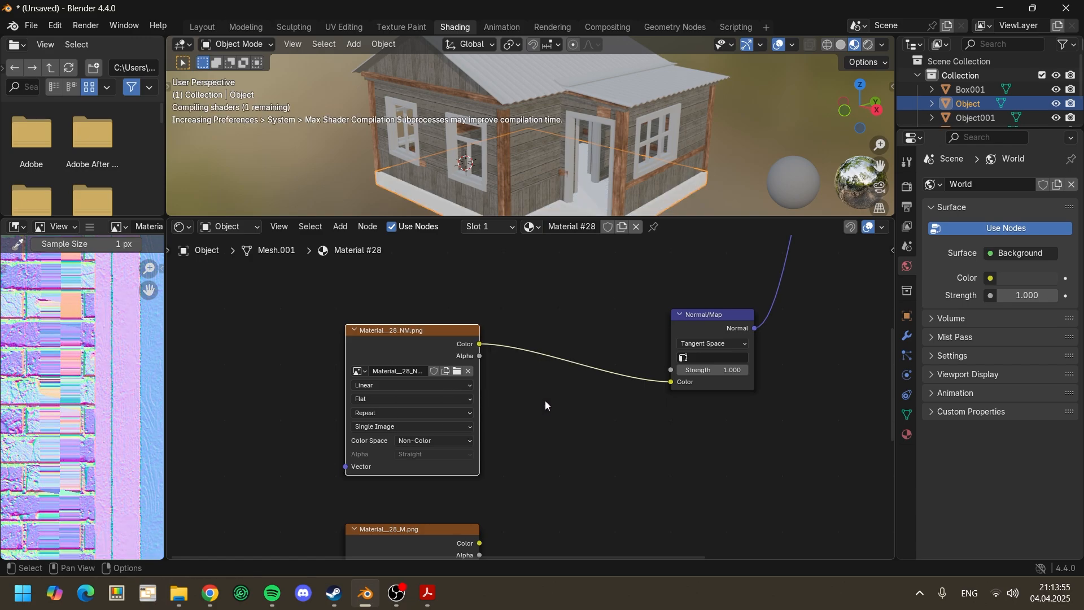
Step: Move Material__28_M.png beside the Material__28_R.png node and set its color space to Non-Color
scroll(558, 443, "down", 2)
middle_click_drag(555, 441, 544, 417)
scroll(546, 417, "down", 4)
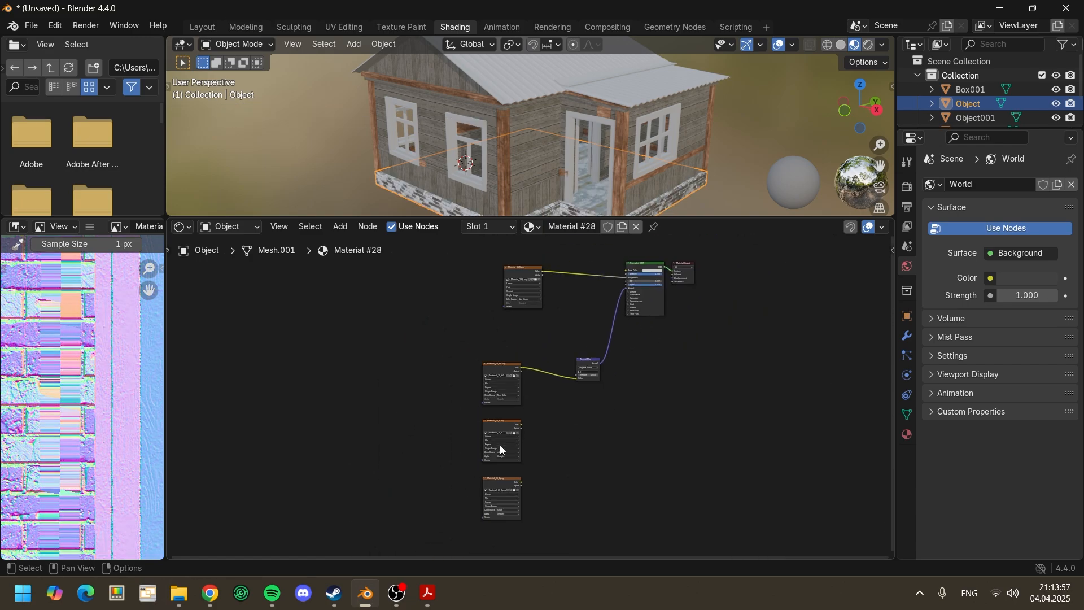
left_click_drag(496, 421, 464, 300)
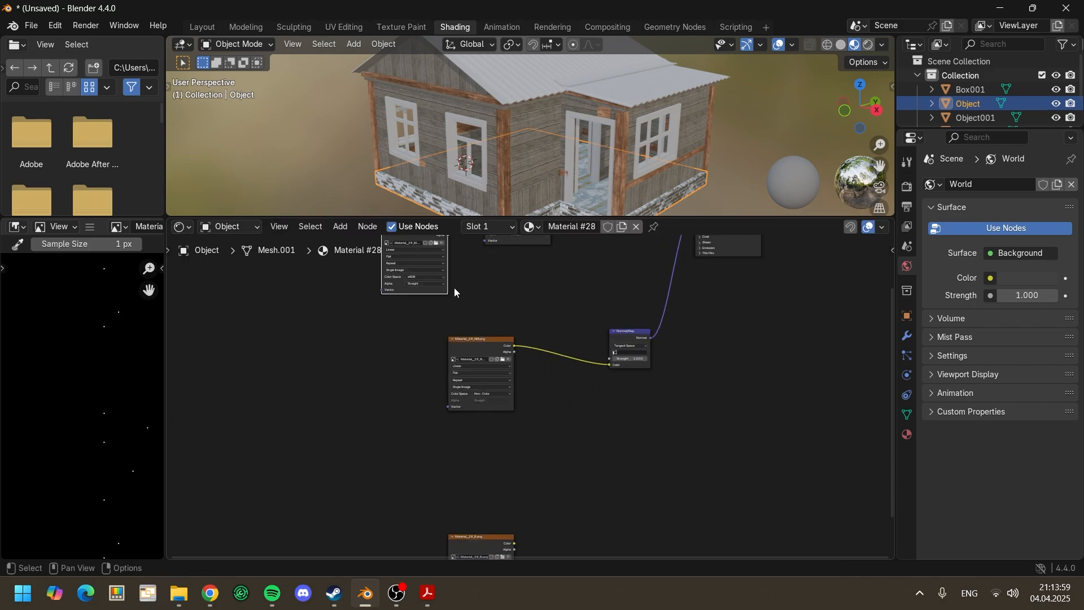
scroll(477, 387, "up", 5)
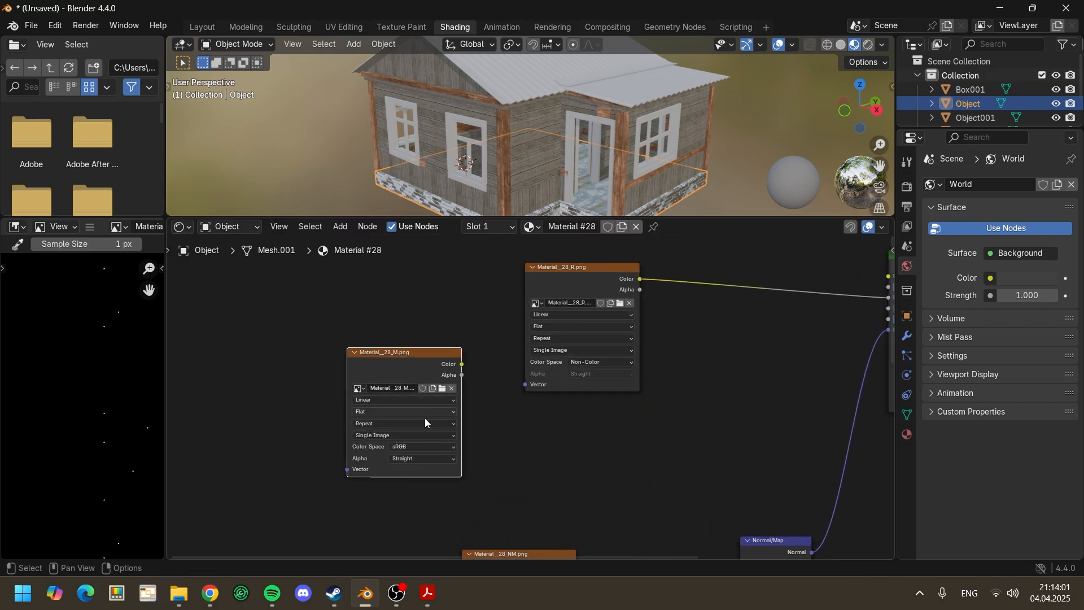
left_click(420, 446)
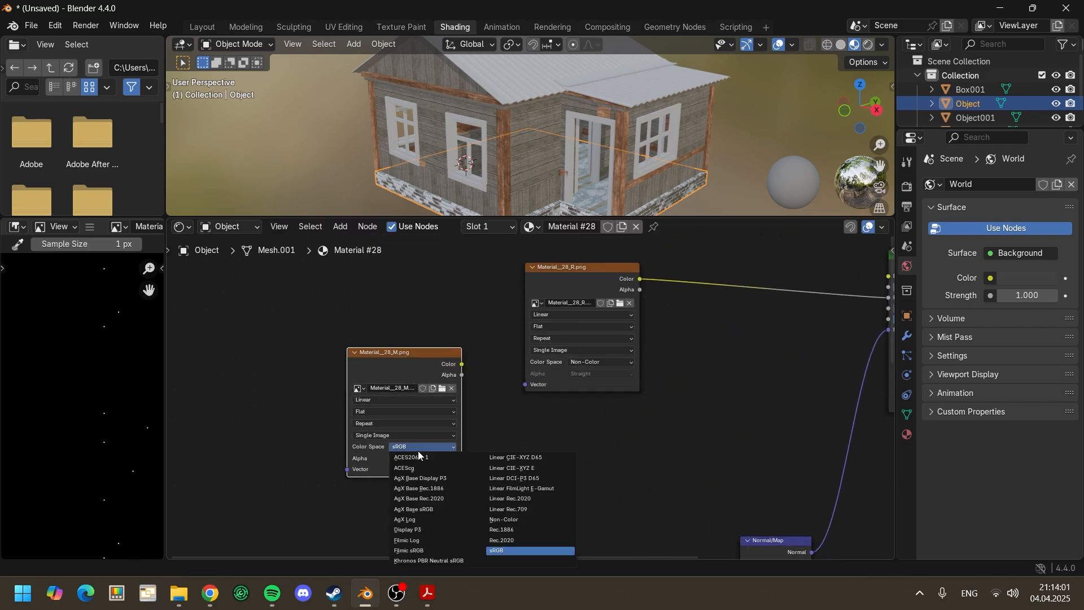
left_click(504, 519)
Step: Connect the Color output of Material__28_M.png to the Principled BSDF's Metallic input
middle_click_drag(615, 439, 361, 477)
left_click_drag(216, 414, 640, 334)
scroll(500, 391, "down", 1)
scroll(500, 390, "down", 5)
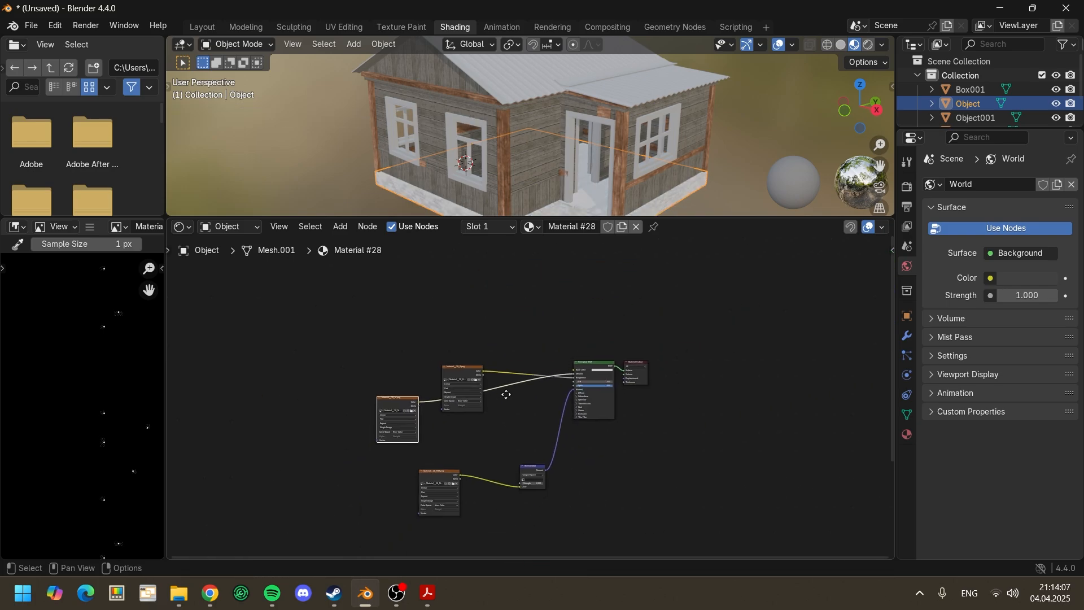
Step: Move the Material__28_B.png node above Material__28_R.png
left_click(489, 500)
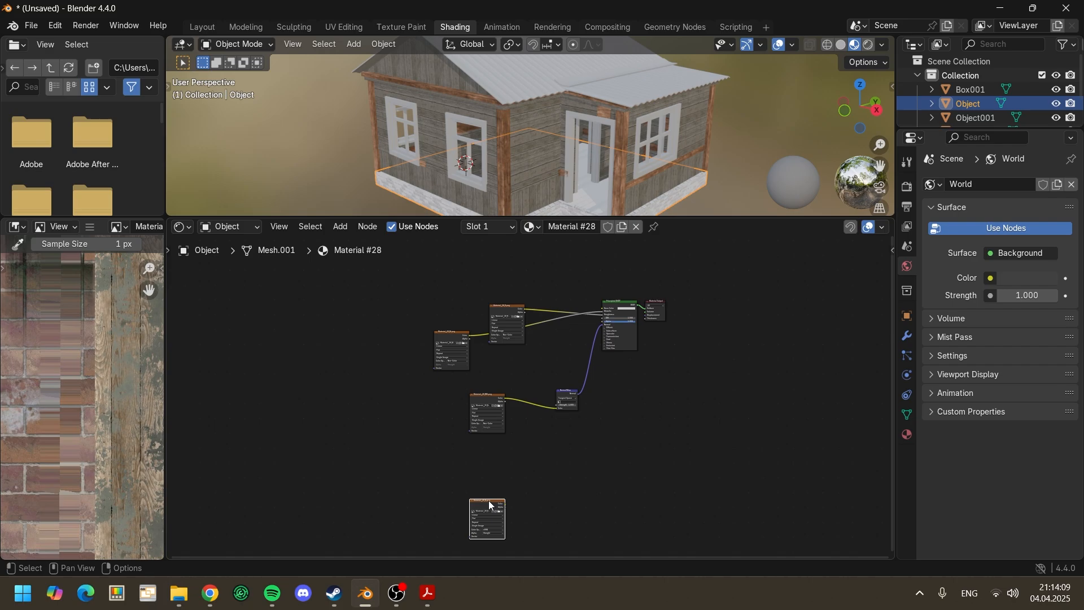
left_click_drag(489, 500, 534, 261)
scroll(515, 358, "up", 6)
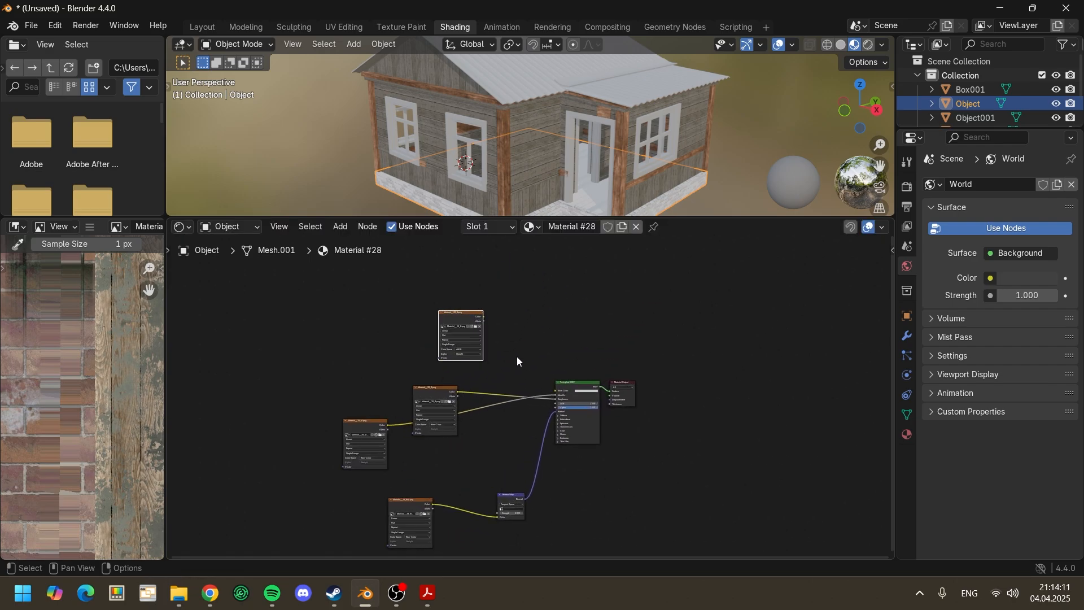
scroll(418, 384, "up", 3)
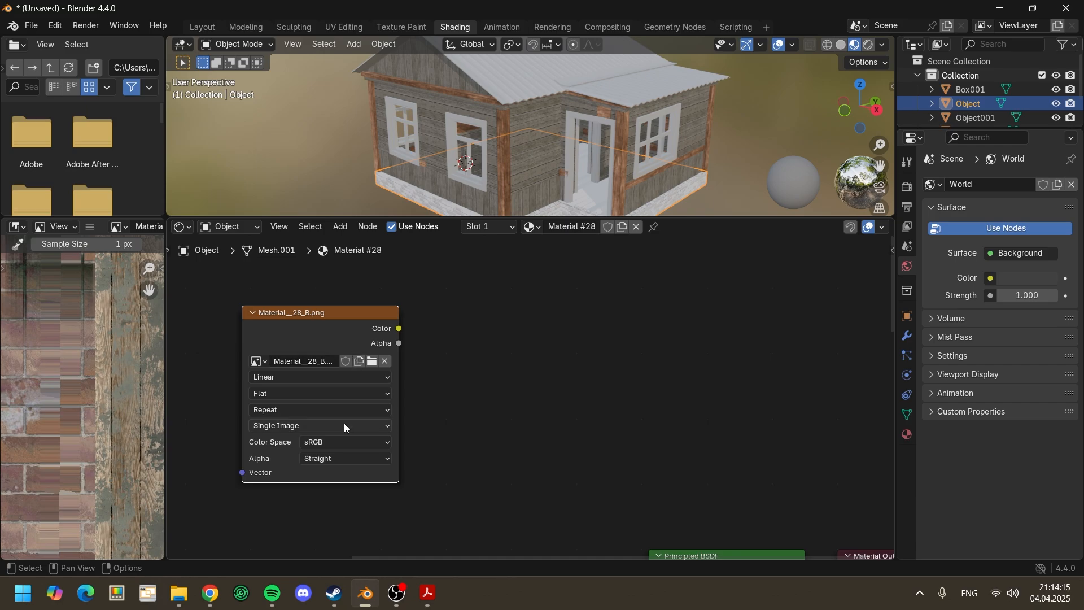
Step: Connect the Color output of Material__28_B.png to the Principled BSDF's Base Color
scroll(441, 455, "down", 2)
middle_click_drag(478, 428, 367, 384)
scroll(403, 375, "down", 1)
left_click_drag(309, 275, 506, 479)
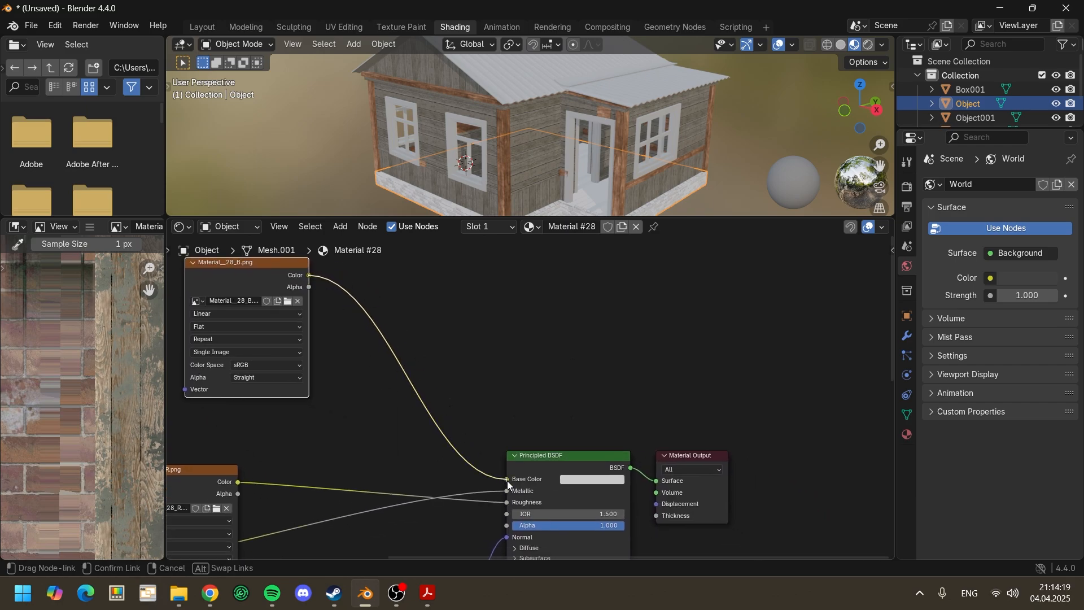
scroll(440, 368, "down", 1)
middle_click_drag(490, 332, 563, 338)
scroll(563, 338, "down", 1)
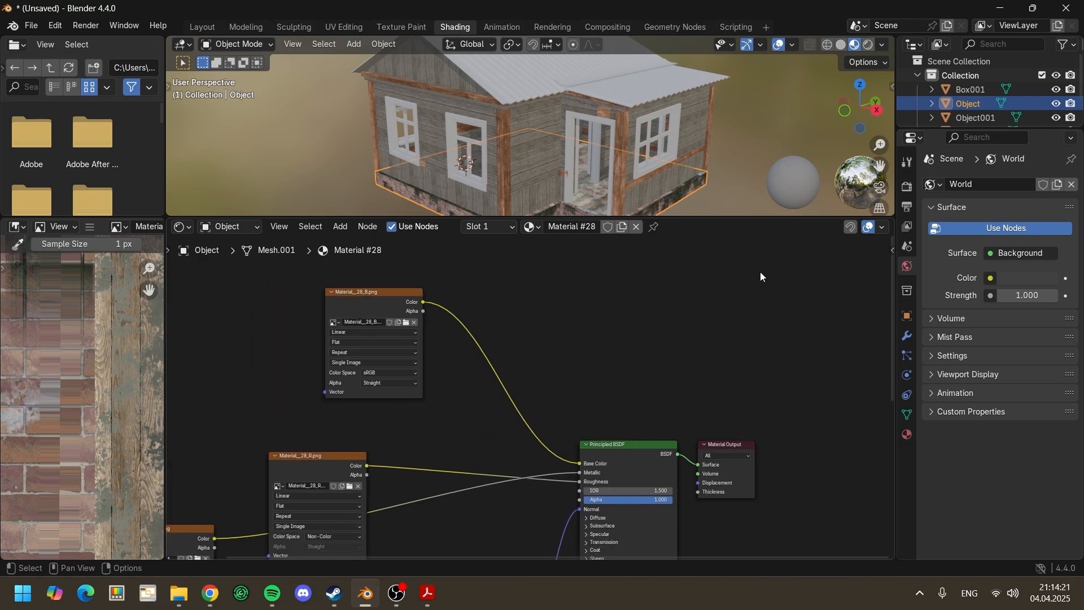
Step: Enlarge the 3D viewport and examine the house's brick foundation from a low angle
left_click_drag(740, 217, 726, 309)
scroll(626, 262, "up", 4)
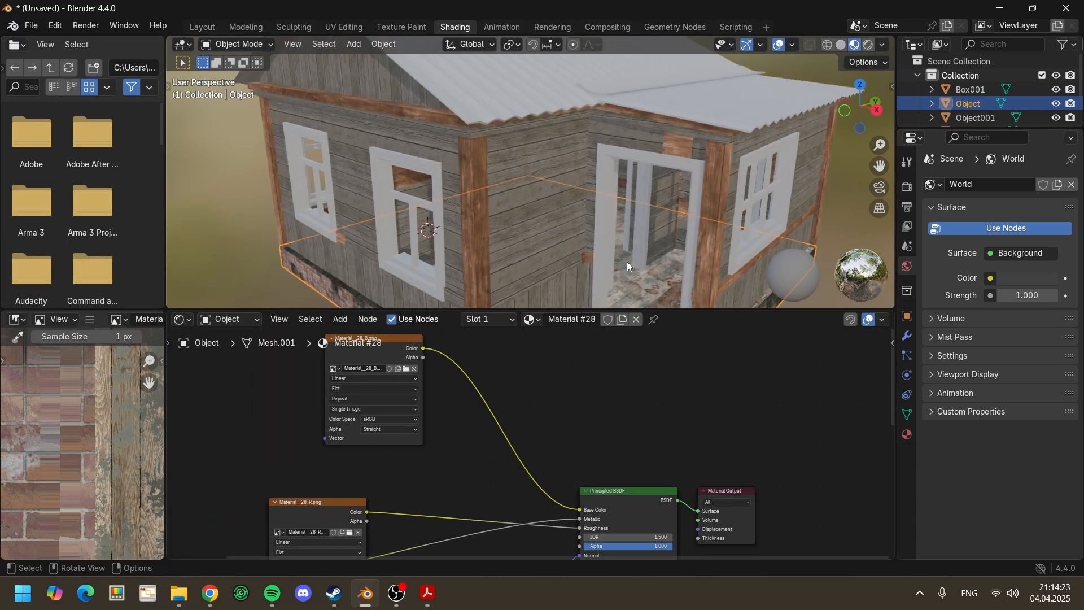
middle_click_drag(627, 262, 790, 186)
Step: Select Object001, extend the outliner to list all scene objects, and bring the Material #27 nodes into view
left_click(975, 117)
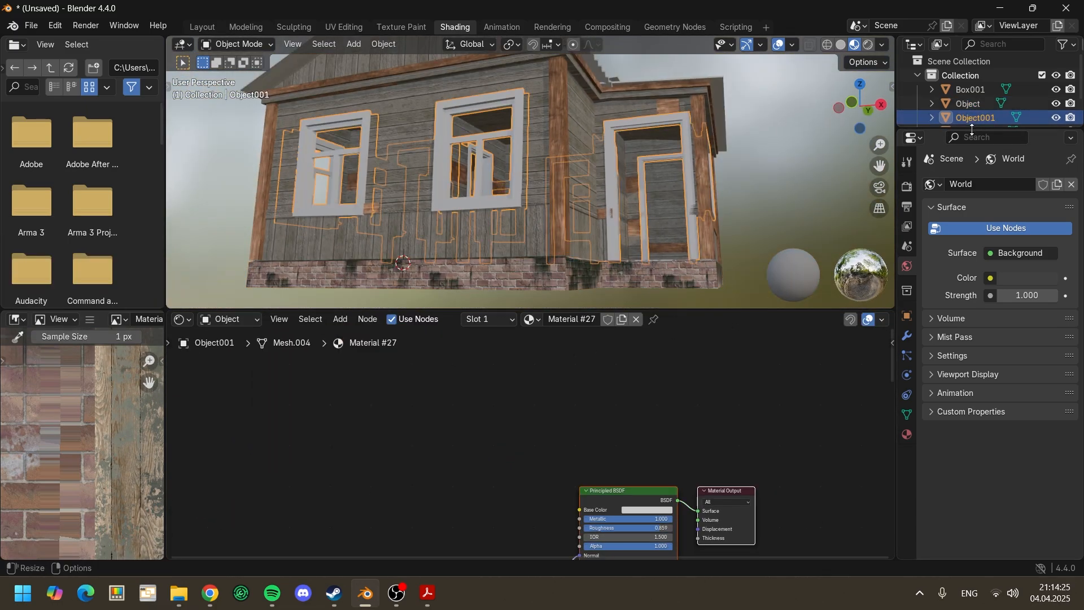
left_click_drag(971, 128, 965, 175)
scroll(609, 387, "down", 4)
middle_click_drag(607, 388, 630, 287)
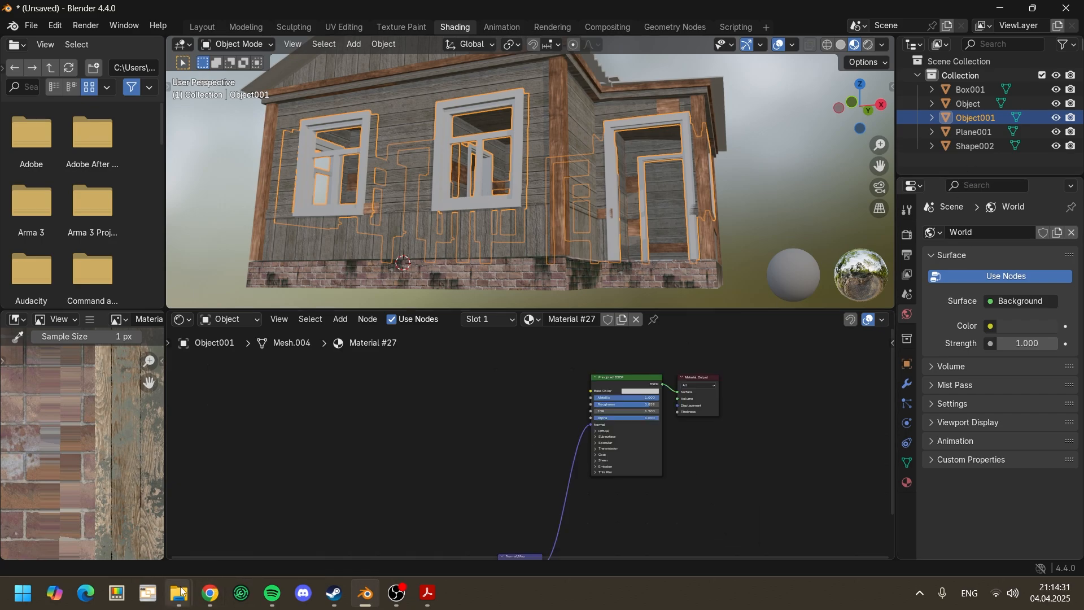
Step: Add the five Material__27 PNG textures (R, O, NM, M, B) from the textures folder to the Material #27 node graph
left_click(180, 592)
left_click(286, 523)
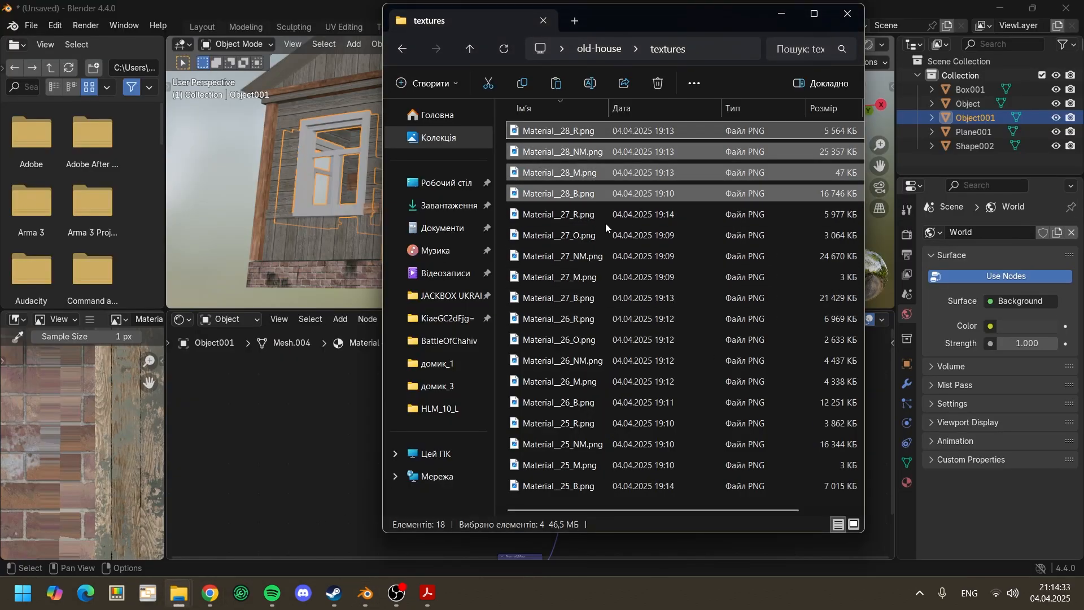
left_click(582, 221)
left_click_drag(502, 218, 611, 297)
left_click_drag(588, 218, 365, 421)
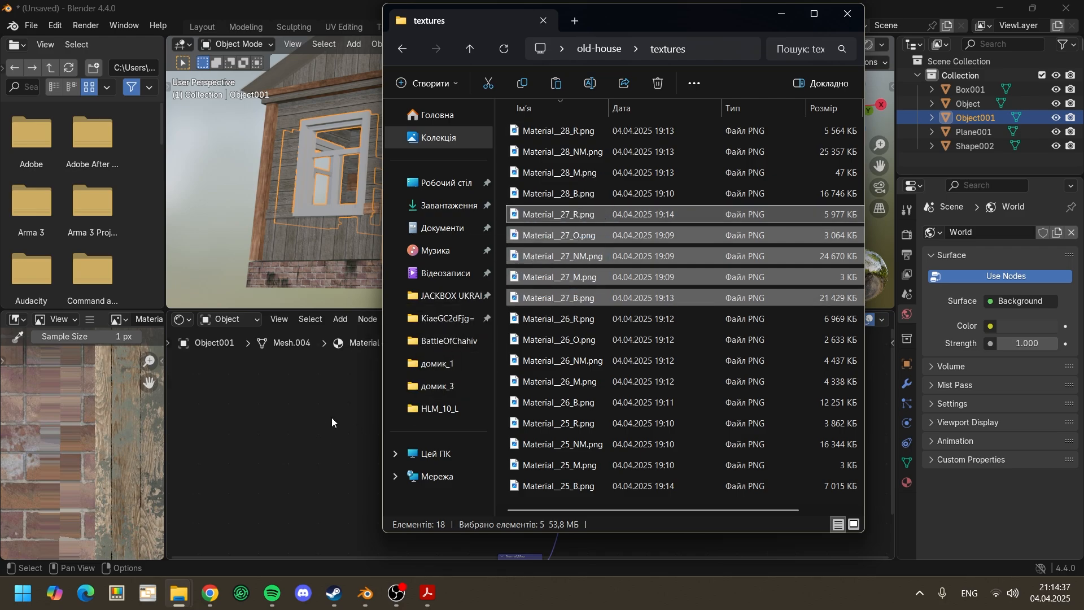
left_click(356, 452)
Step: Connect Material__27_R.png's Color output to the Principled BSDF's Roughness and set the image's color space to Non-Color
scroll(452, 439, "up", 4)
middle_click_drag(455, 439, 510, 450)
scroll(452, 448, "up", 2)
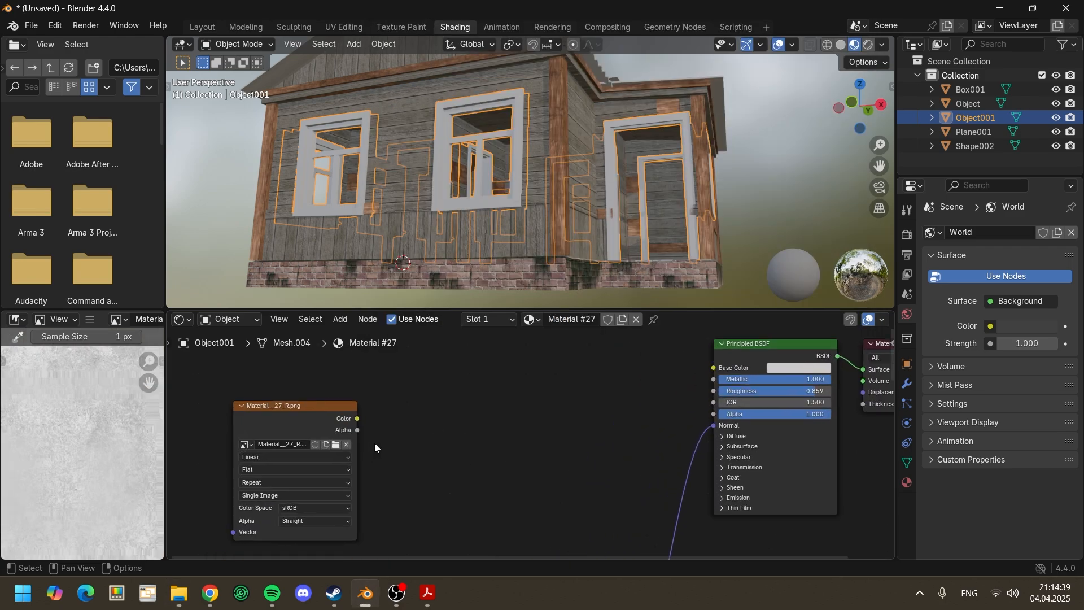
middle_click_drag(375, 444, 370, 450)
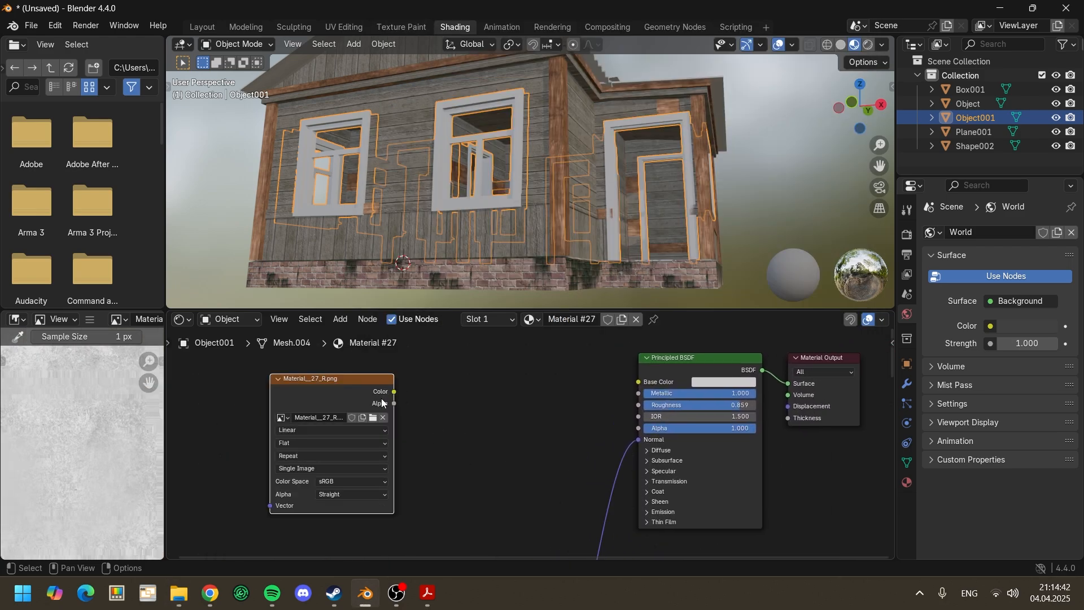
left_click_drag(394, 392, 618, 421)
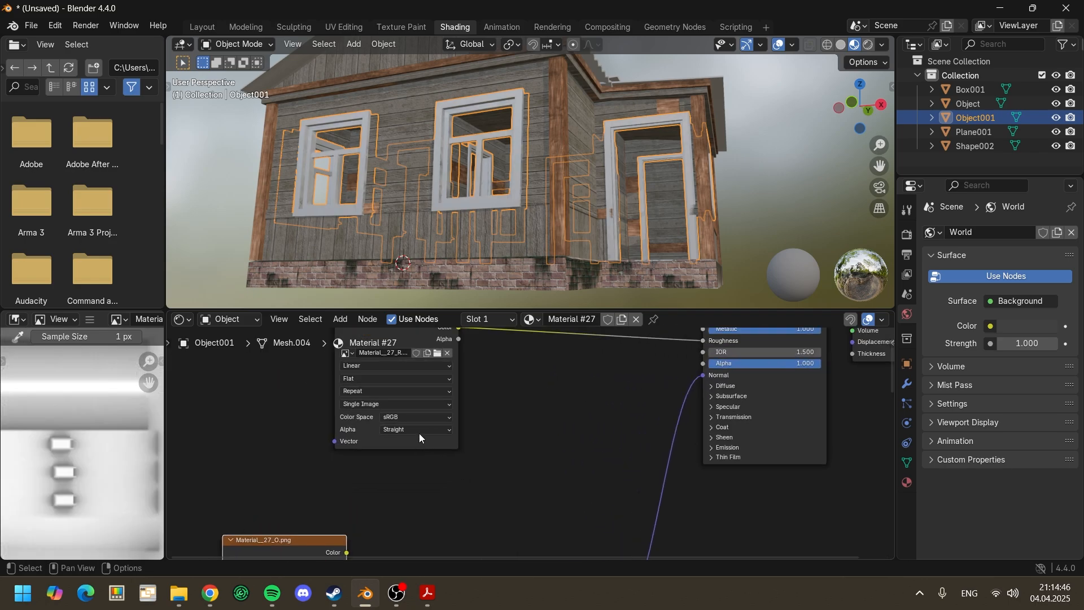
left_click(411, 419)
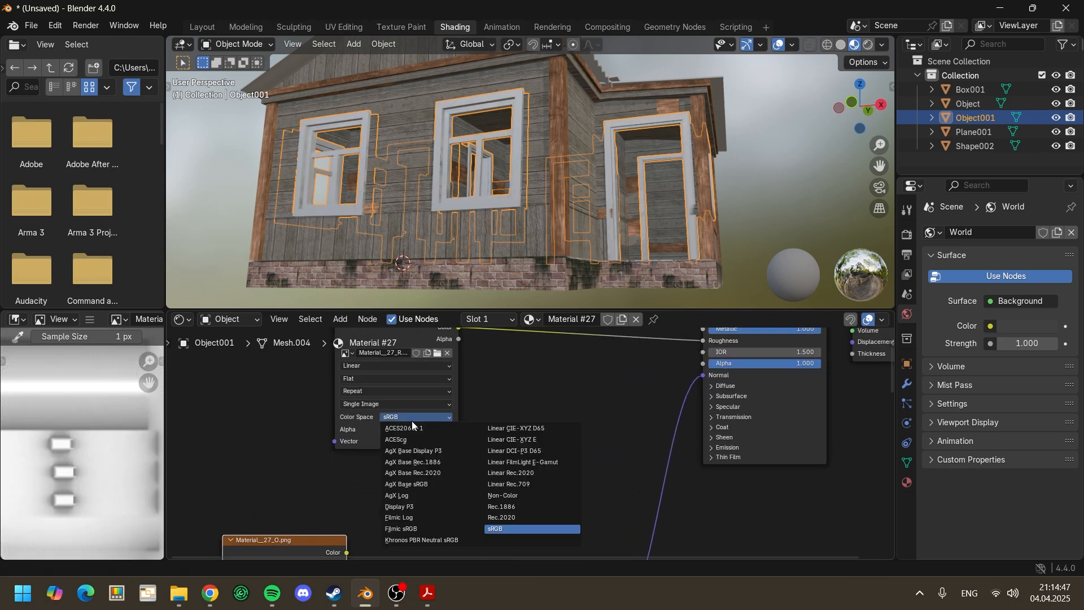
left_click(516, 497)
Step: Move the Material__27_O.png node to a clear area away from the shader and set its color space to Non-Color
scroll(514, 501, "down", 2)
middle_click_drag(512, 505, 567, 424)
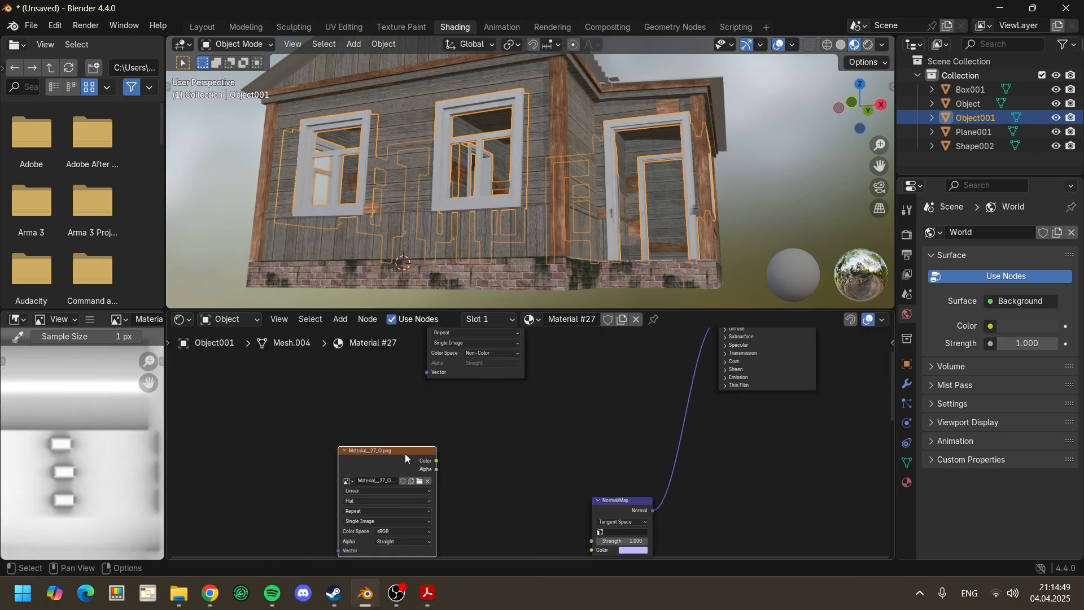
left_click_drag(377, 450, 316, 407)
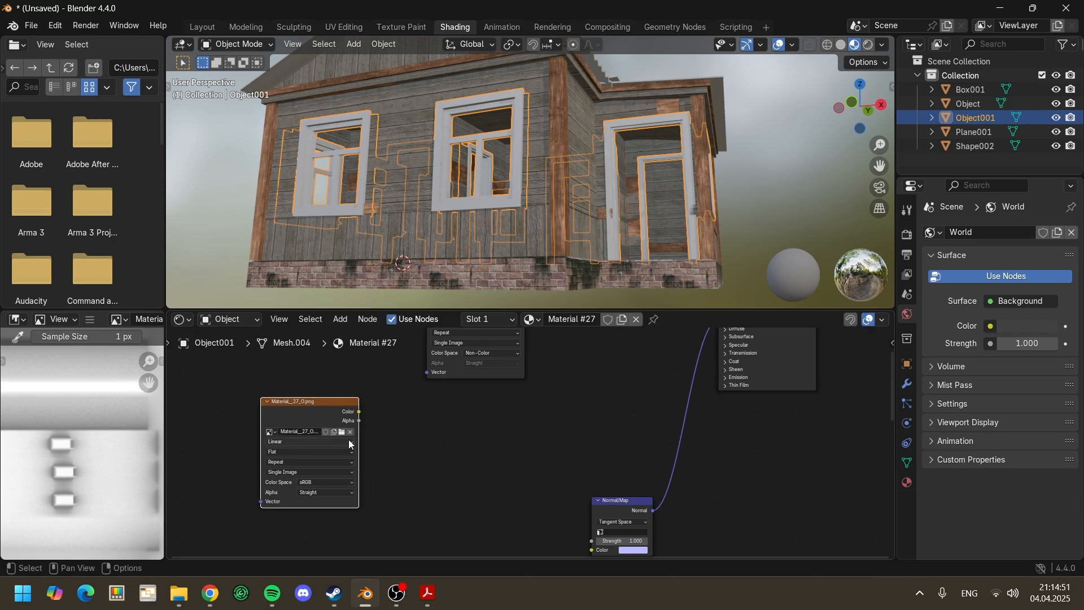
middle_click_drag(322, 477, 397, 462)
left_click(395, 466)
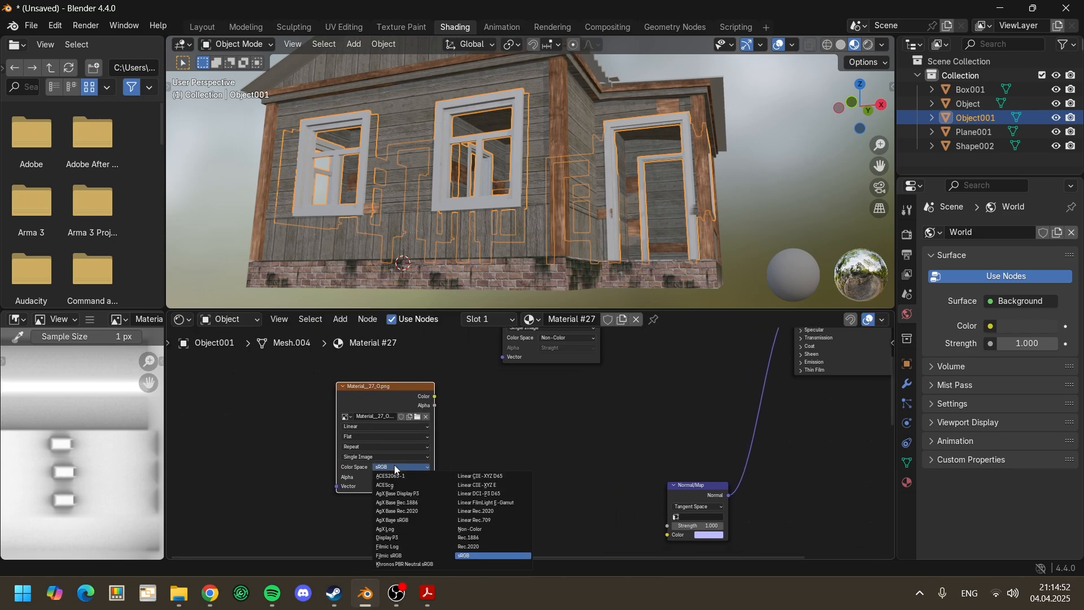
left_click(468, 530)
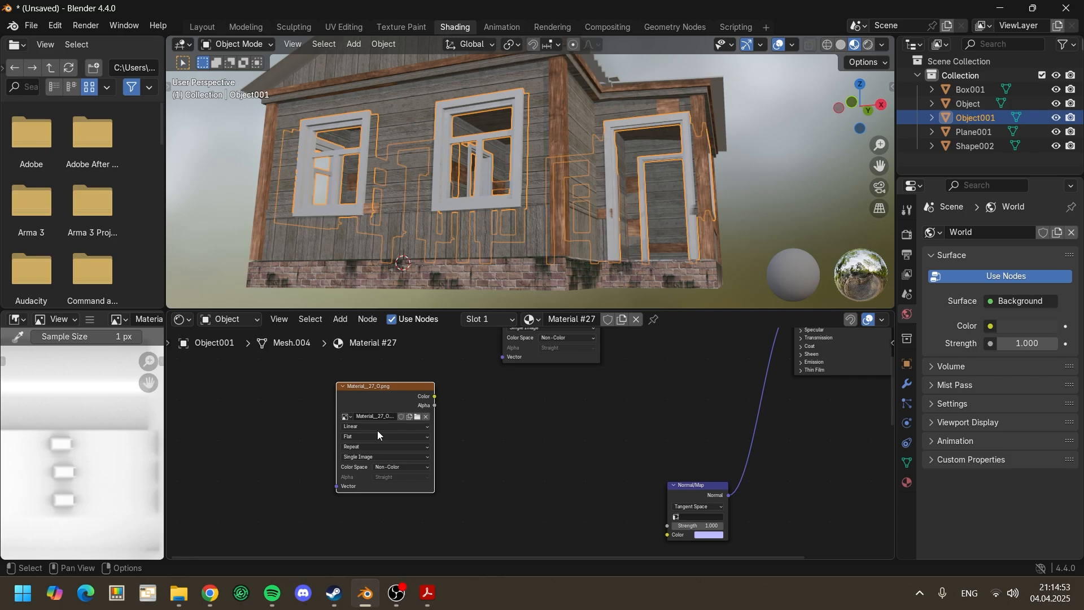
Step: Set Material__27_NM.png's color space to Non-Color and connect its Color output to the Normal/Map node's Color input
left_click_drag(504, 449, 506, 387)
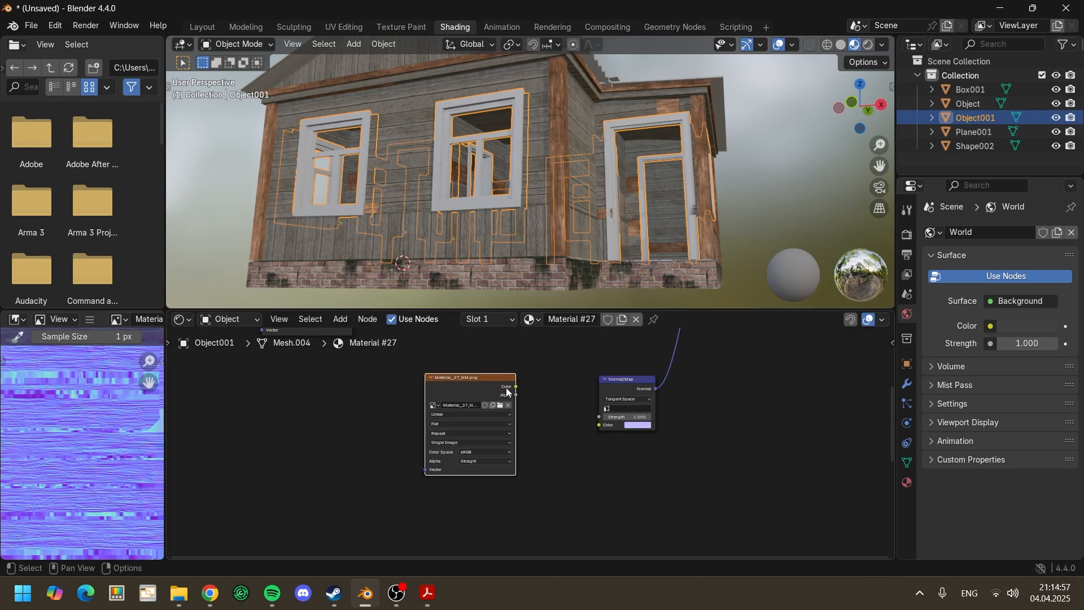
scroll(494, 441, "up", 4)
left_click(477, 451)
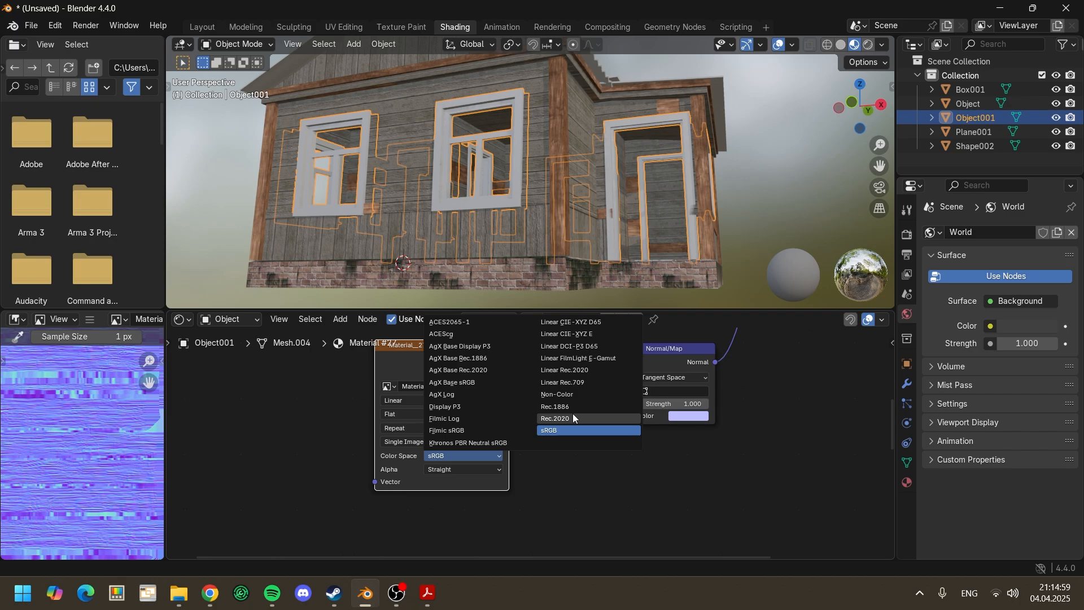
left_click(564, 395)
middle_click_drag(546, 384, 476, 453)
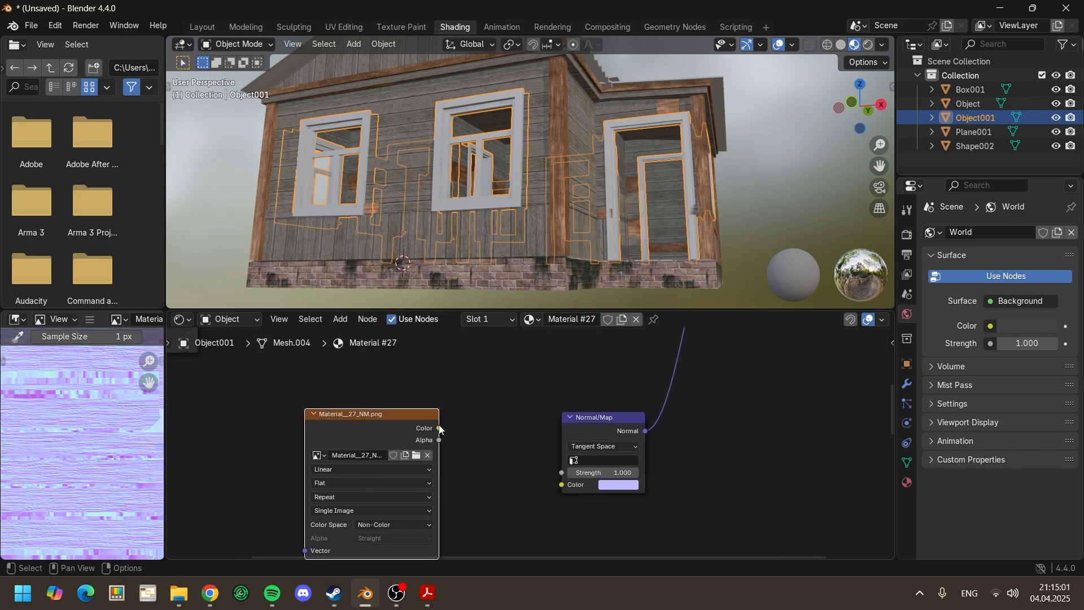
left_click_drag(440, 428, 561, 486)
left_click_drag(561, 485, 561, 484)
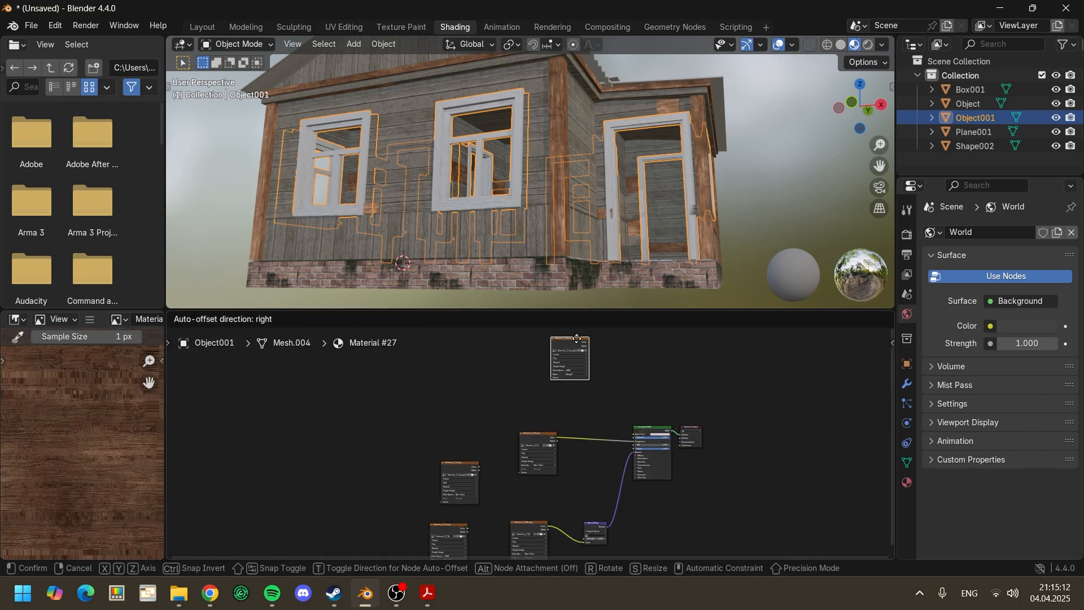
Step: Place the Material__27_B.png node above Material__27_R.png and connect its Color output to the Principled BSDF's Base Color
left_click(557, 402)
scroll(615, 476, "up", 5)
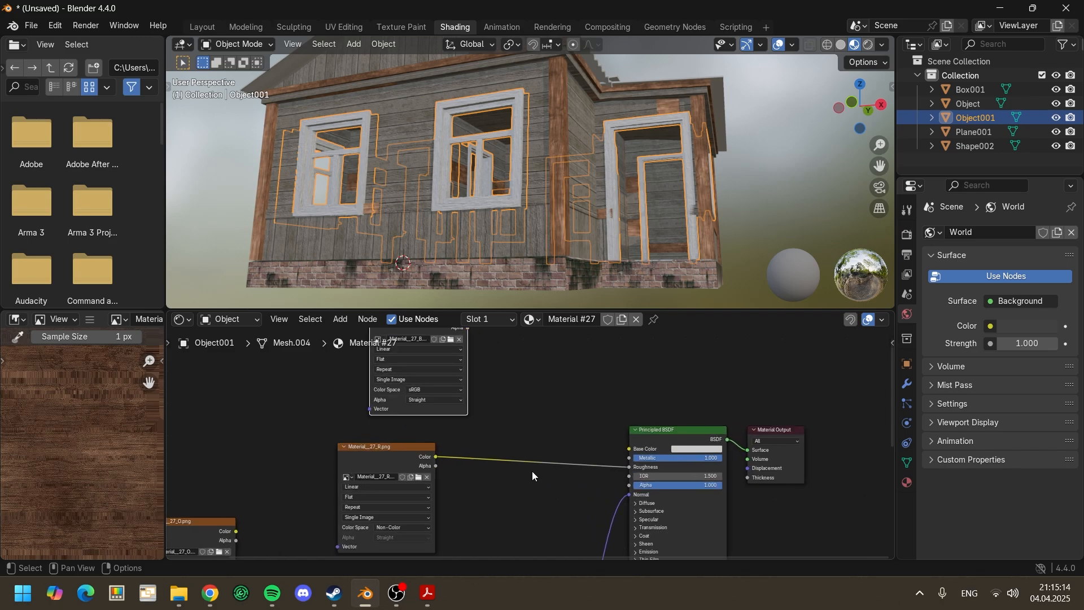
scroll(495, 415, "down", 1)
middle_click_drag(496, 419, 444, 402)
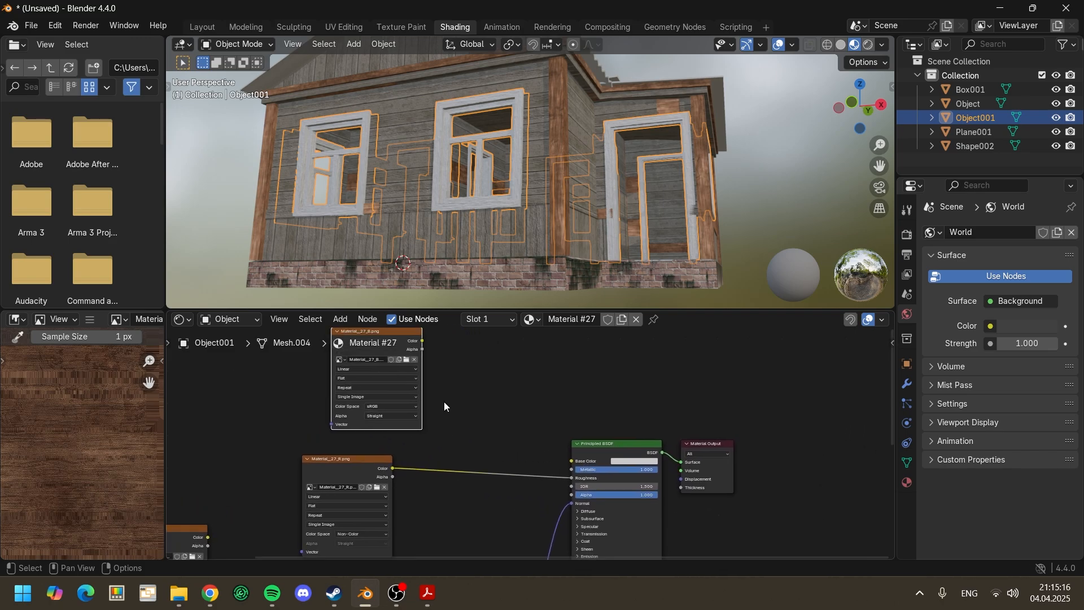
left_click_drag(424, 344, 571, 461)
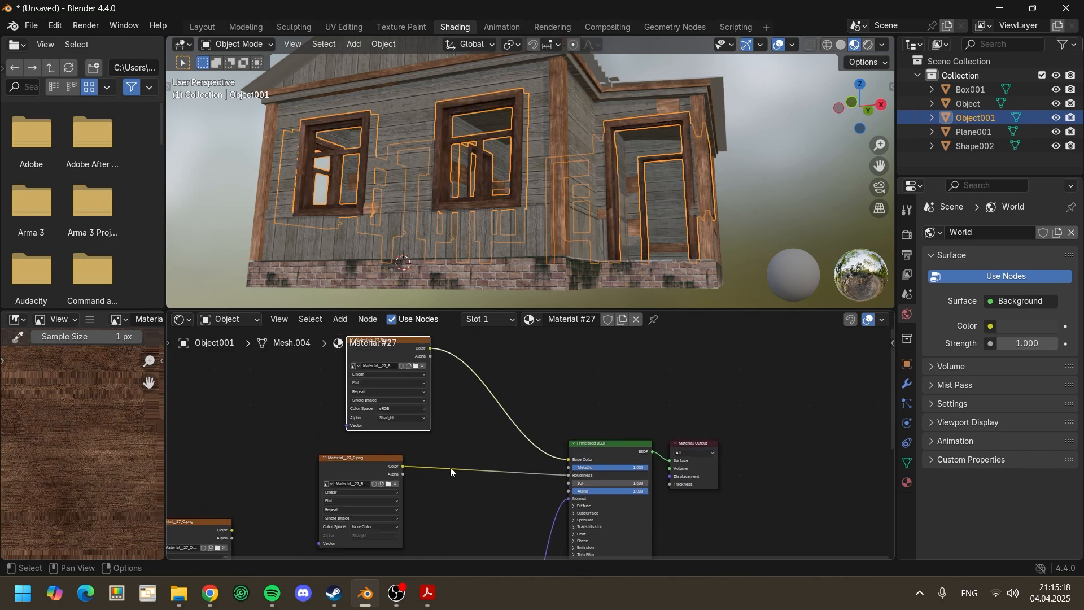
Step: Set Material__27_M.png's color space to Non-Color and connect its Color output to the Principled BSDF's Metallic input
left_click(395, 481)
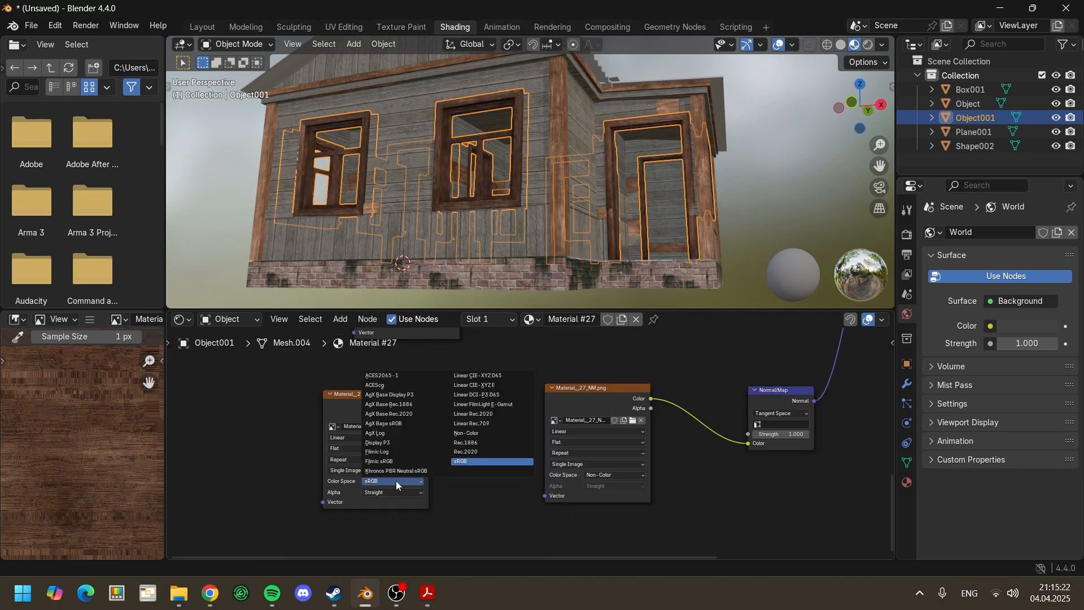
left_click(459, 432)
middle_click_drag(502, 424, 312, 512)
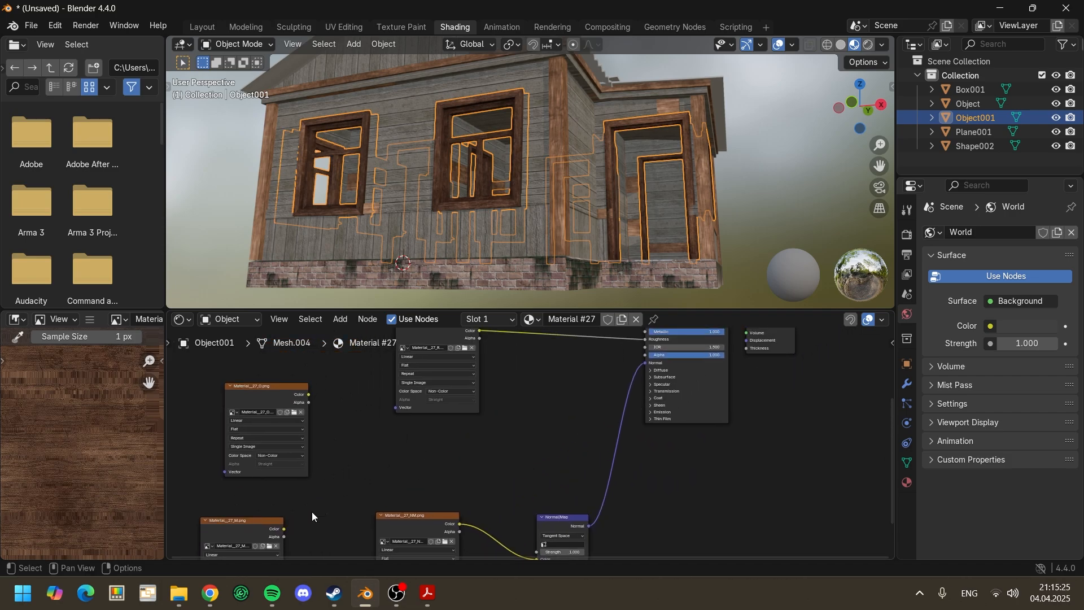
left_click_drag(284, 531, 641, 377)
middle_click_drag(553, 454, 661, 387)
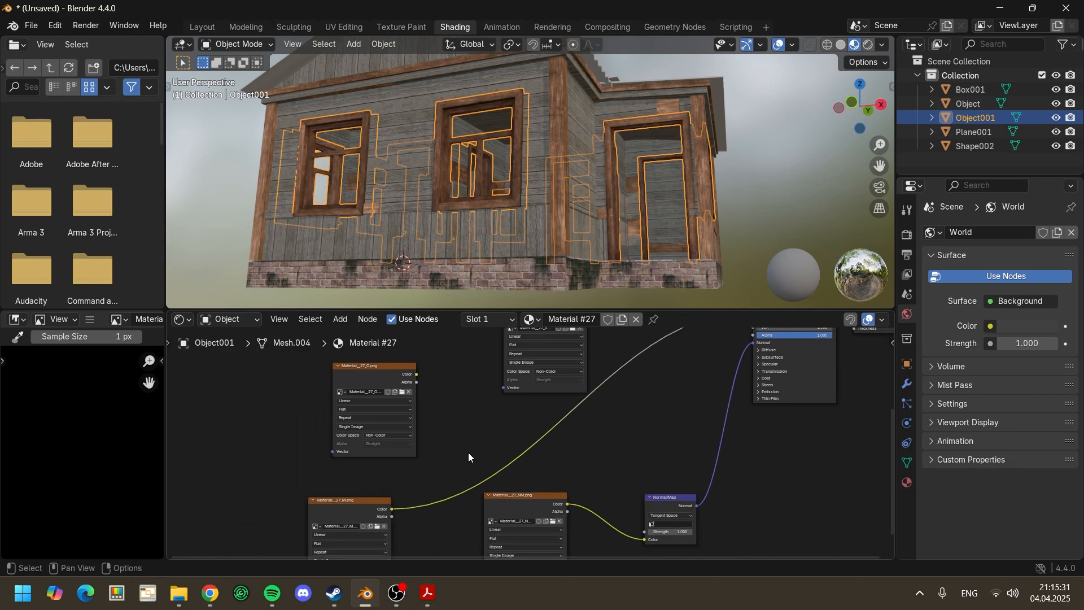
Step: Move the Material__27_M.png node between Material__27_R.png and the Principled BSDF
left_click_drag(361, 500, 659, 369)
left_click(524, 451)
middle_click_drag(634, 411, 563, 465)
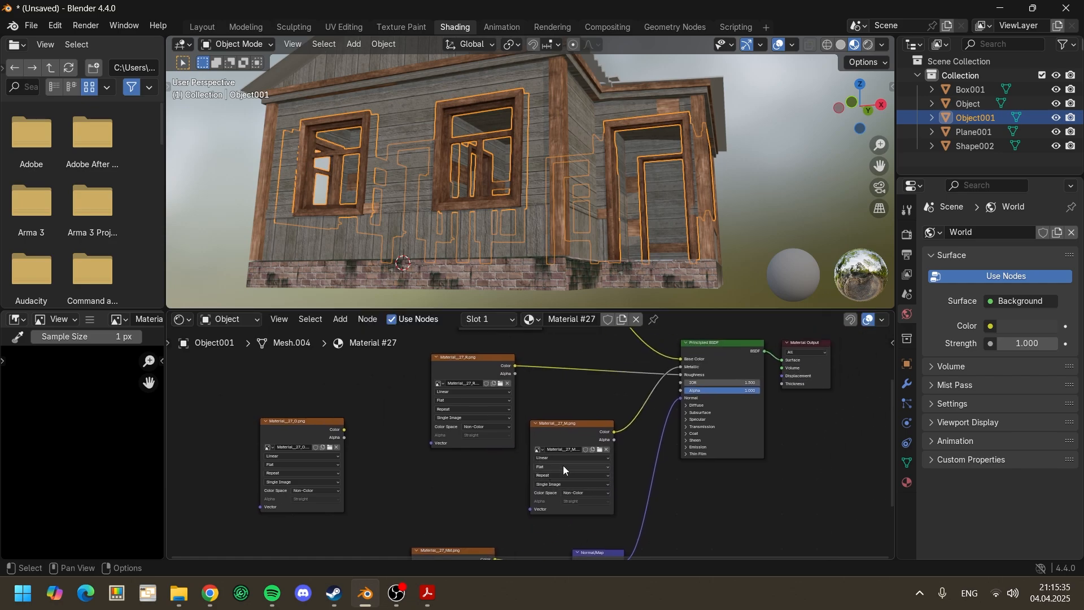
middle_click_drag(714, 354, 778, 332)
Step: Review the node setups of Object's Material #28 and Box001's Material #25, enlarging the shader editor
left_click(960, 103)
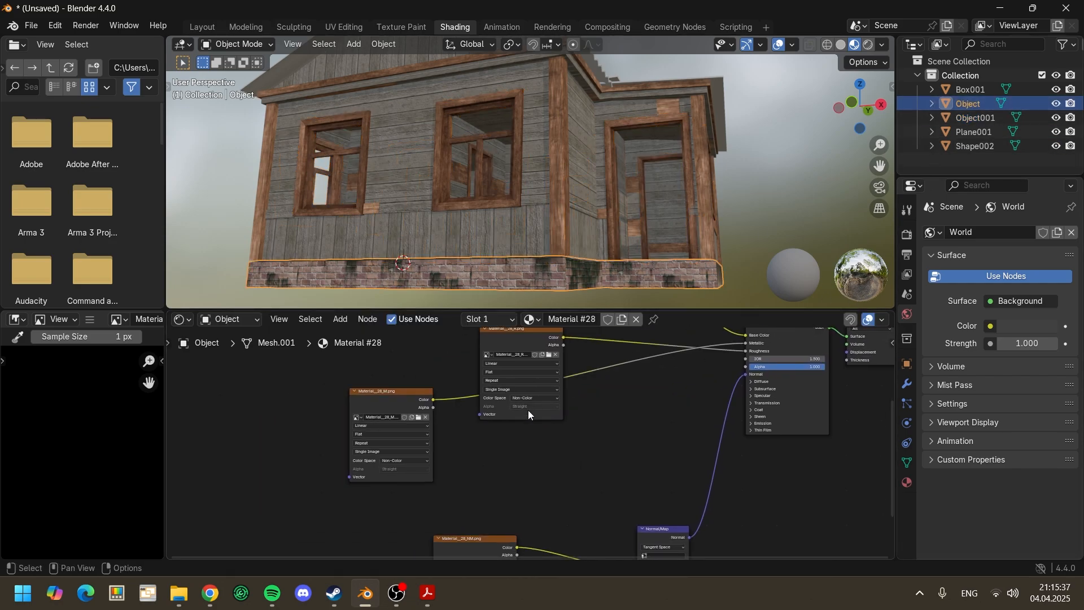
middle_click_drag(527, 410, 518, 341)
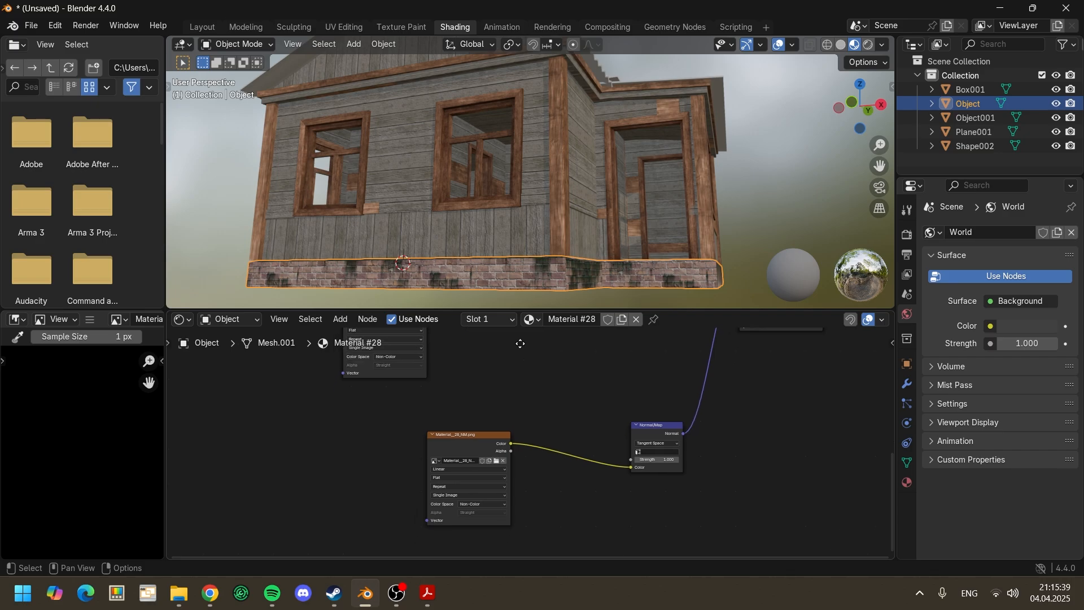
left_click(981, 91)
middle_click_drag(603, 377, 529, 515)
scroll(557, 477, "up", 2)
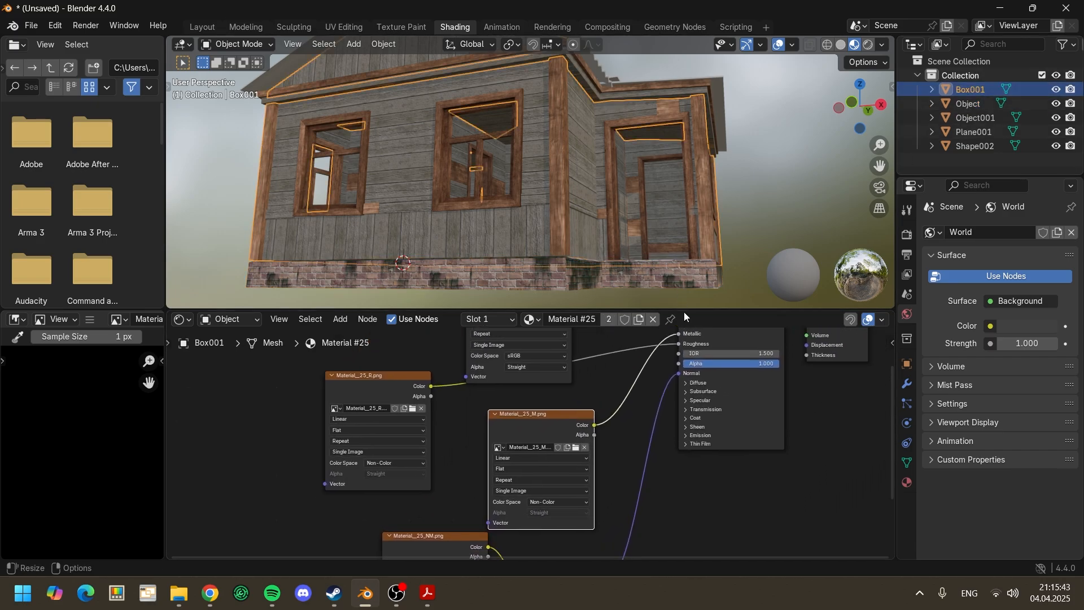
left_click_drag(683, 311, 677, 190)
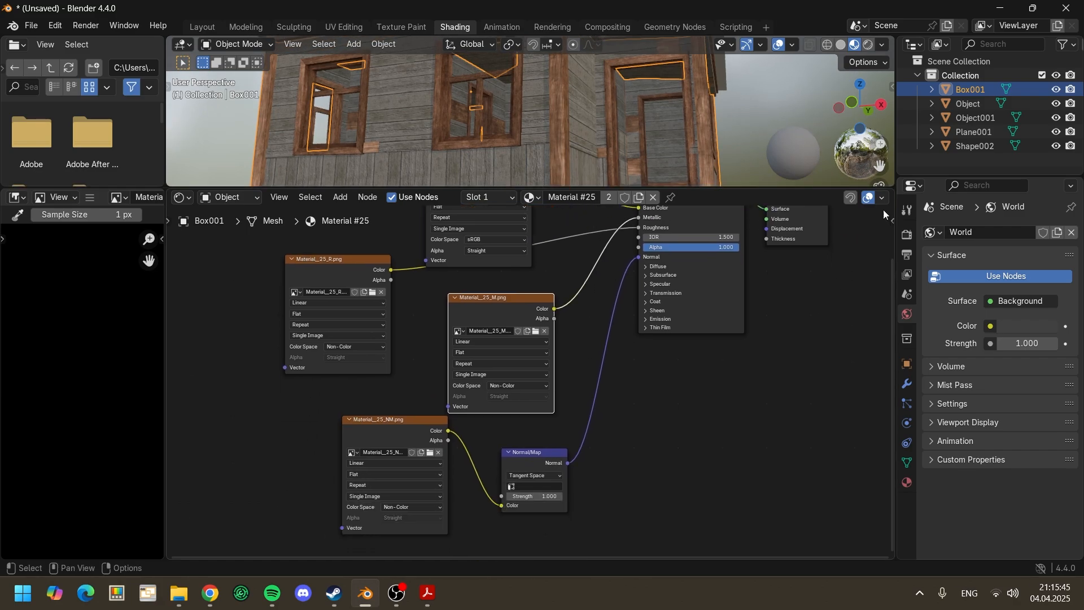
Step: Select Object001, bring the unconnected Material__27_O.png node into view, and show Material #27's custom properties
left_click(978, 117)
middle_click_drag(520, 347, 742, 354)
scroll(487, 370, "up", 3)
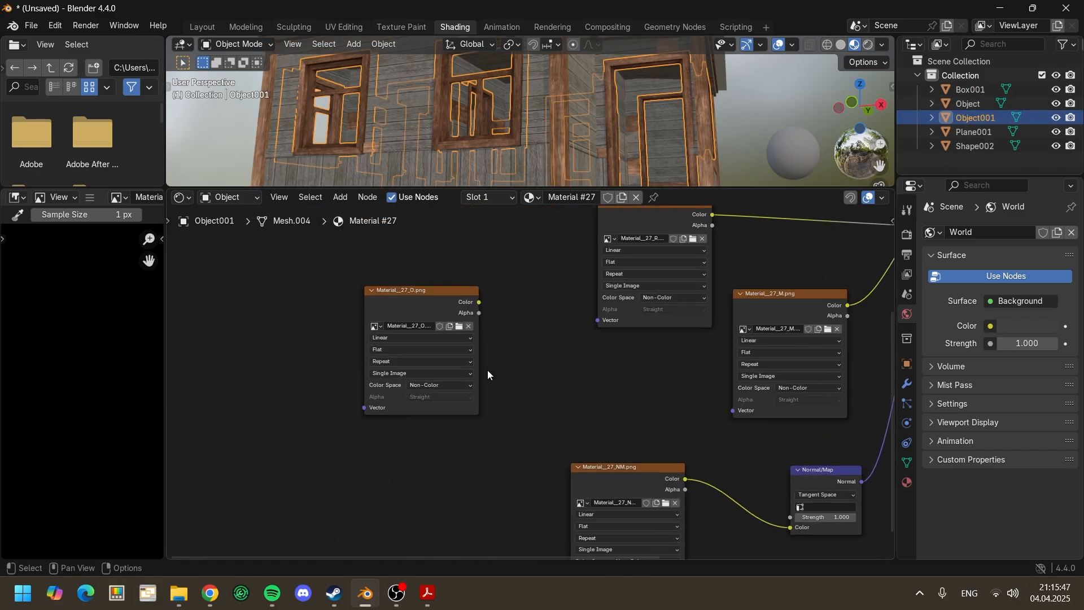
middle_click_drag(473, 335, 495, 352)
scroll(495, 352, "up", 4)
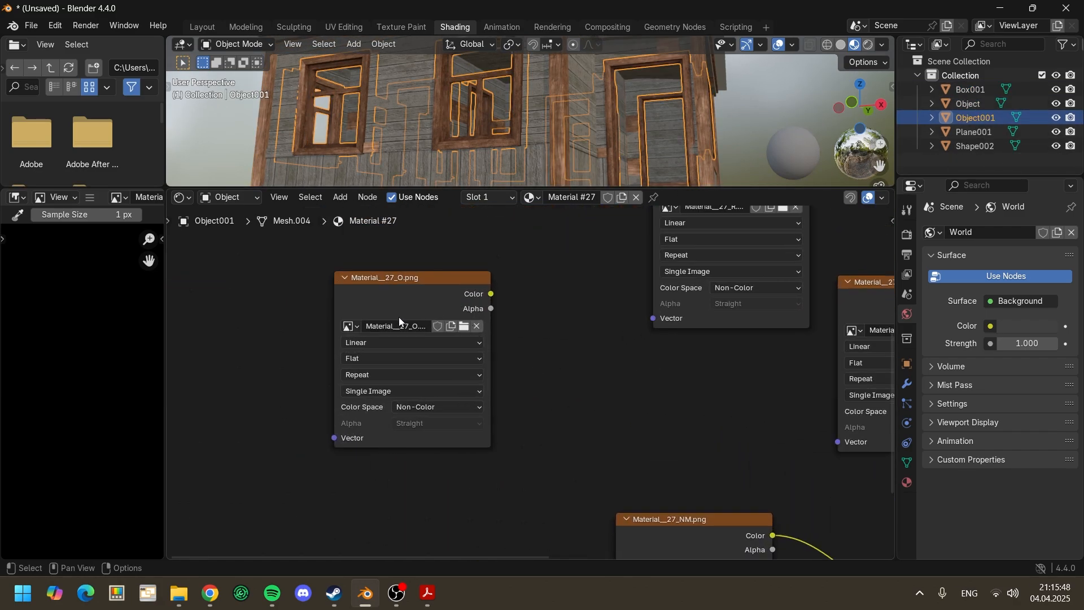
left_click(907, 482)
left_click(933, 333)
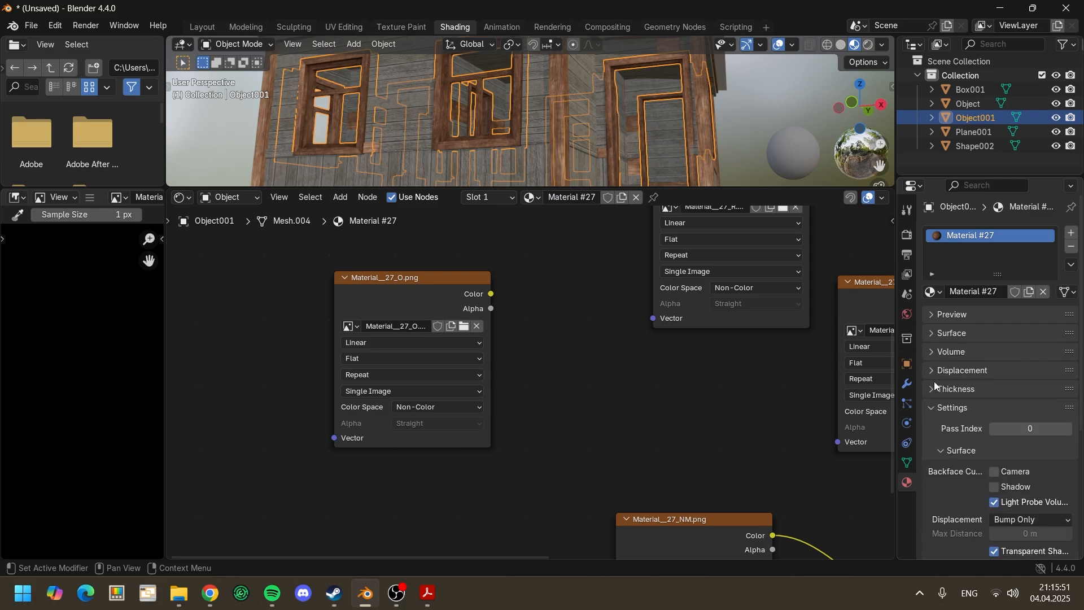
left_click(934, 407)
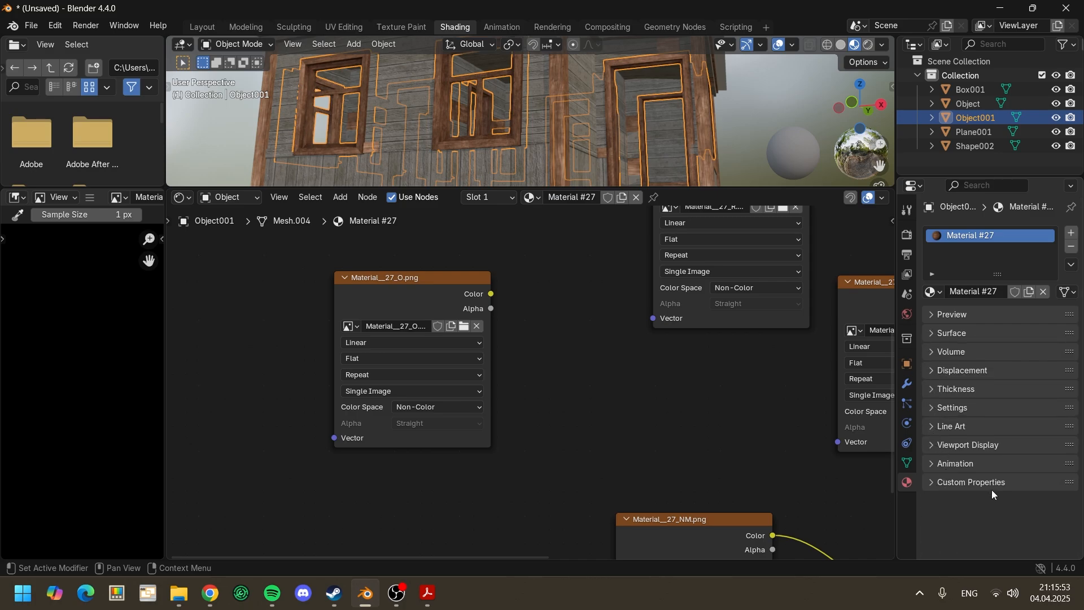
left_click(941, 483)
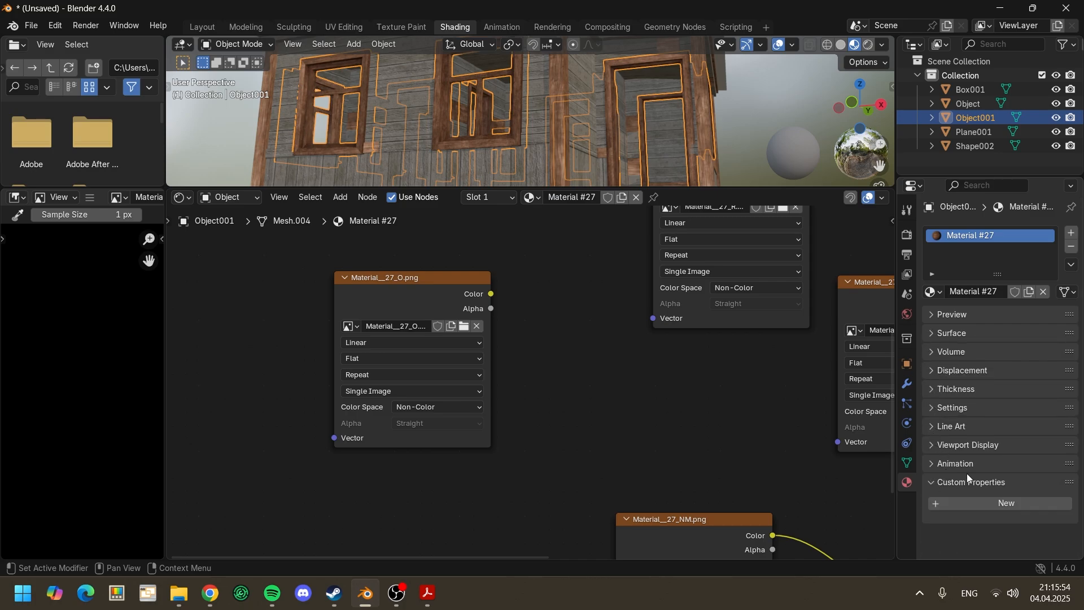
Step: Add a custom property to Material #27 with type String and the name EugAO
left_click(973, 505)
left_click(1051, 529)
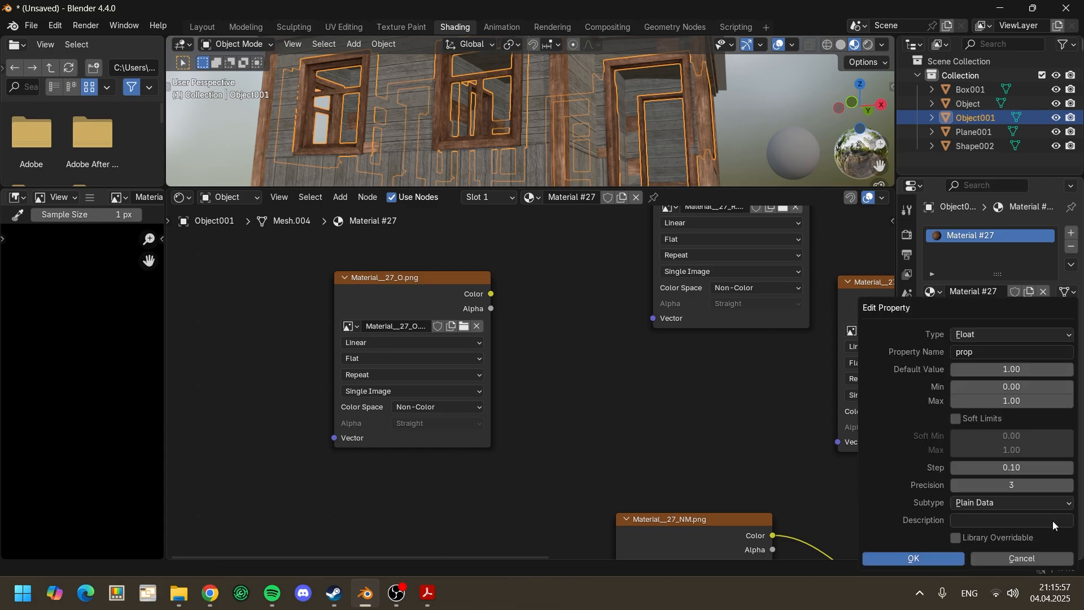
left_click(996, 339)
left_click(991, 438)
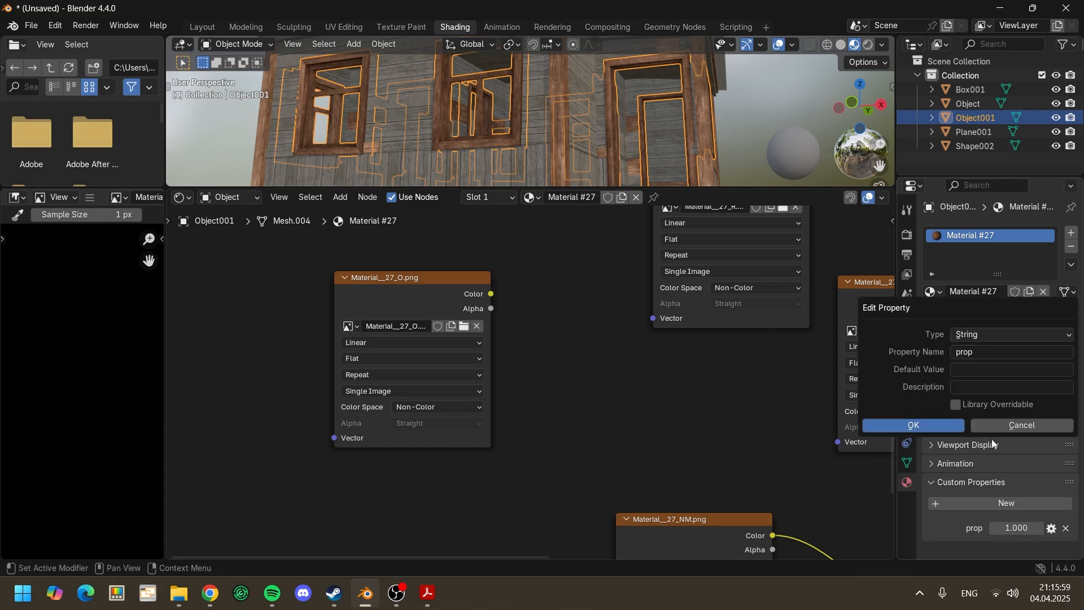
left_click(985, 353)
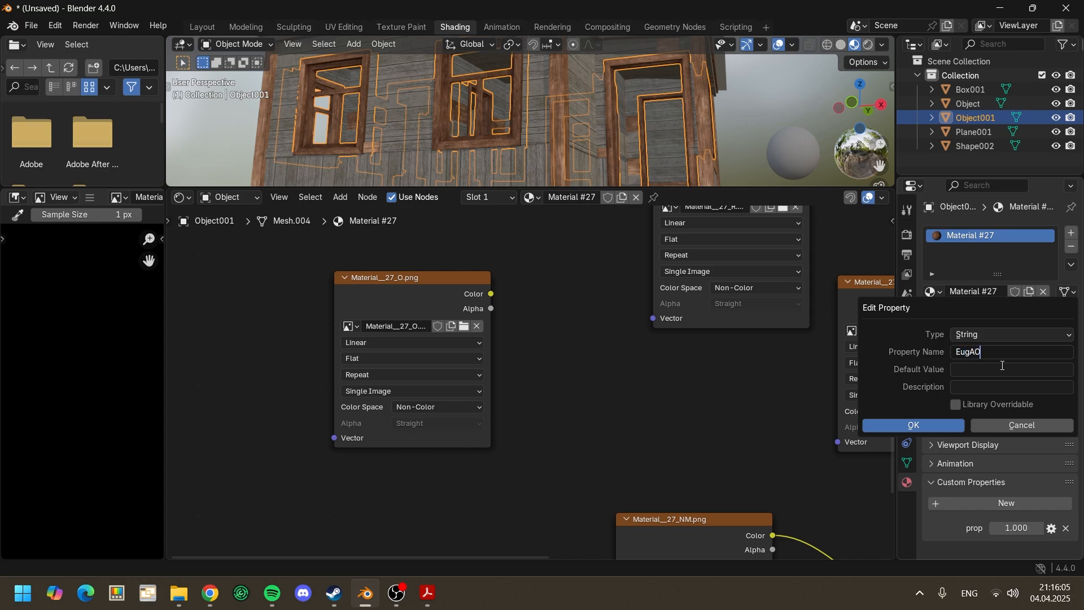
left_click(924, 424)
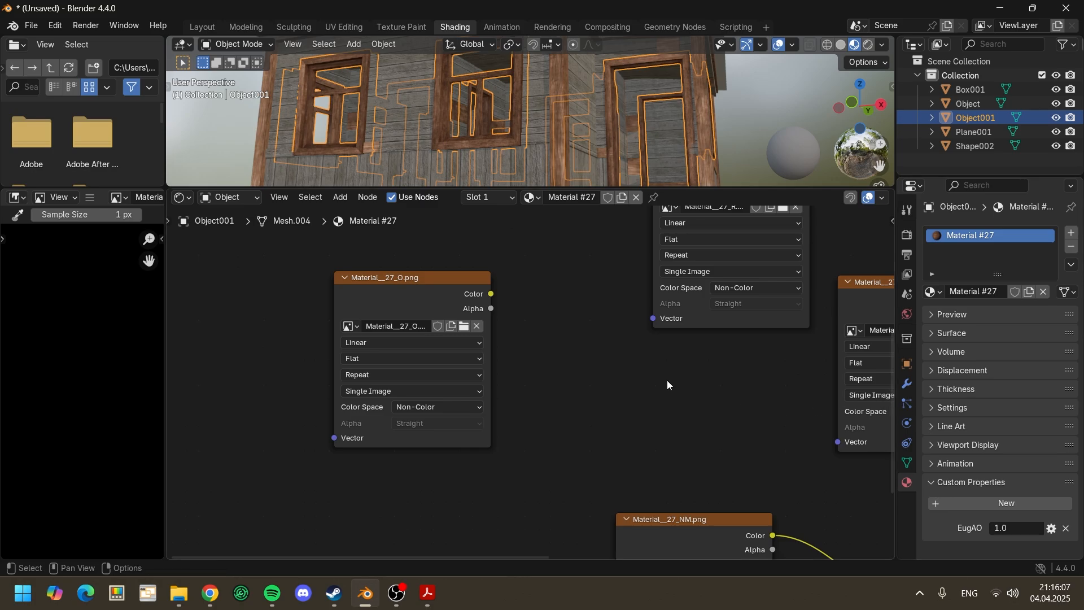
Step: Copy the image name Material__27_O.png from its texture node into the EugAO property's value
left_click(402, 328)
key("ctrl+c")
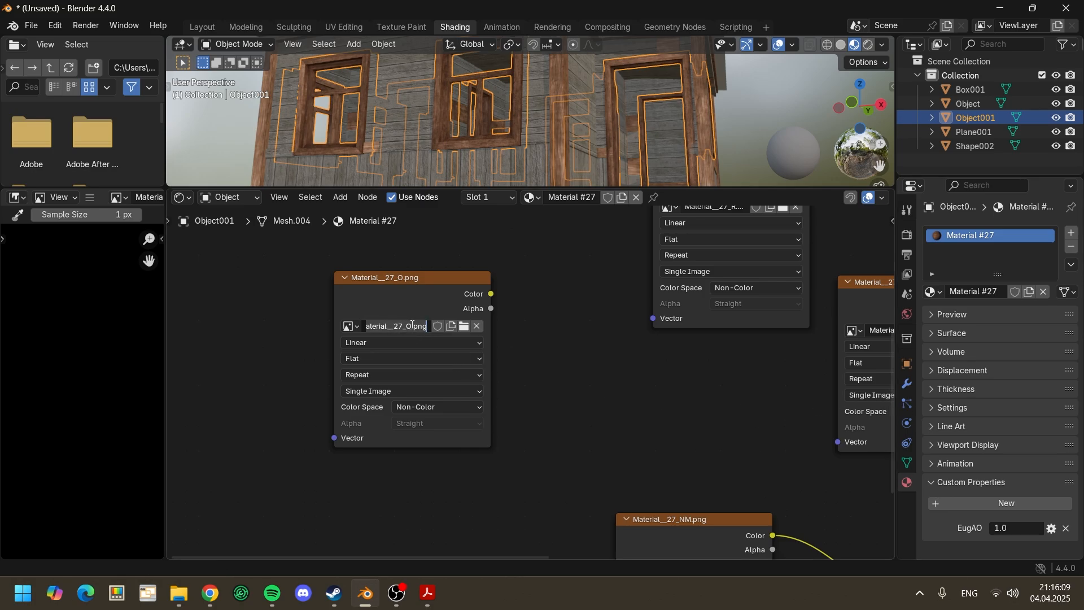
left_click(1018, 530)
left_click(1020, 528)
key("ctrl+v")
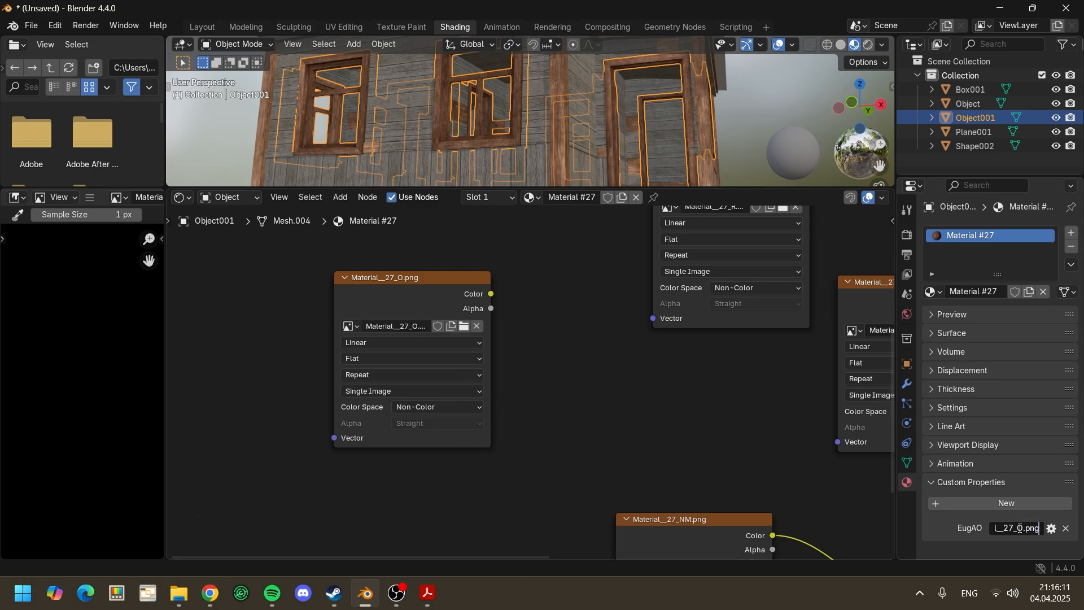
left_click(667, 394)
Step: Select Plane001 and bring its Material #26 nodes into view in an enlarged shader editor
middle_click_drag(669, 400, 580, 385)
scroll(632, 402, "down", 5)
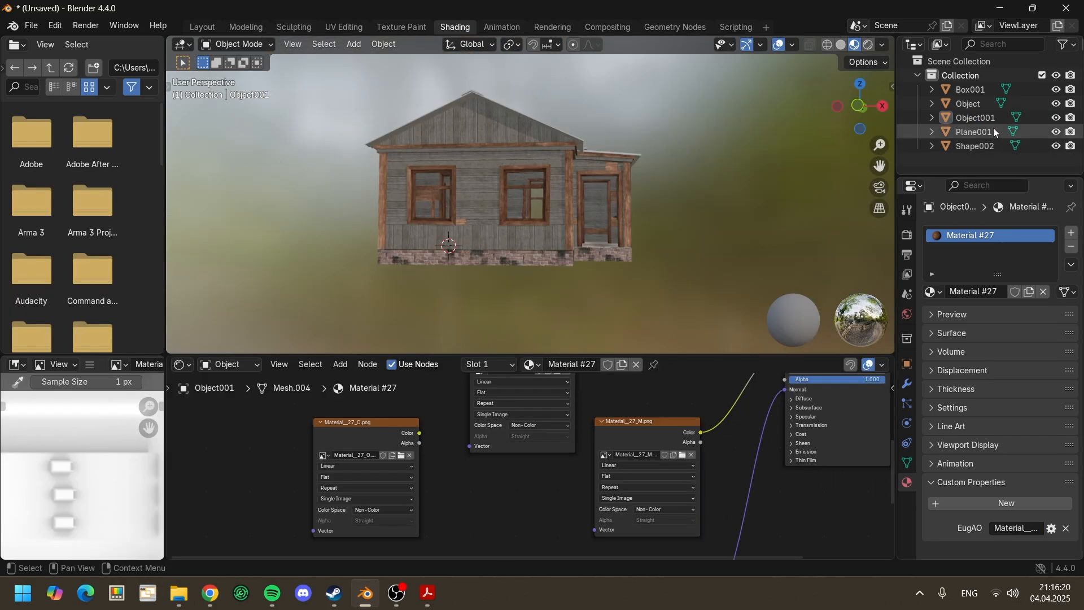
left_click(994, 127)
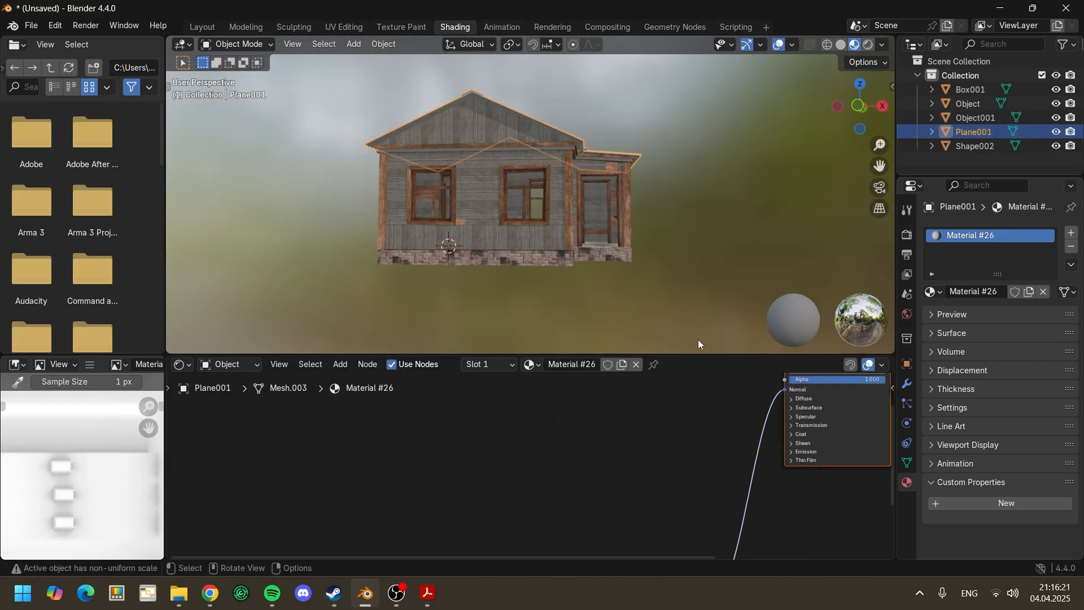
left_click_drag(713, 354, 699, 195)
scroll(645, 378, "down", 3)
middle_click_drag(645, 385, 554, 358)
left_click_drag(572, 449, 612, 442)
middle_click_drag(588, 314, 563, 376)
Step: Import the five Material__26 PNG textures (R, O, NM, M, B) from the old-house textures folder into Material #26's node tree
mouse_move(179, 592)
left_click(276, 526)
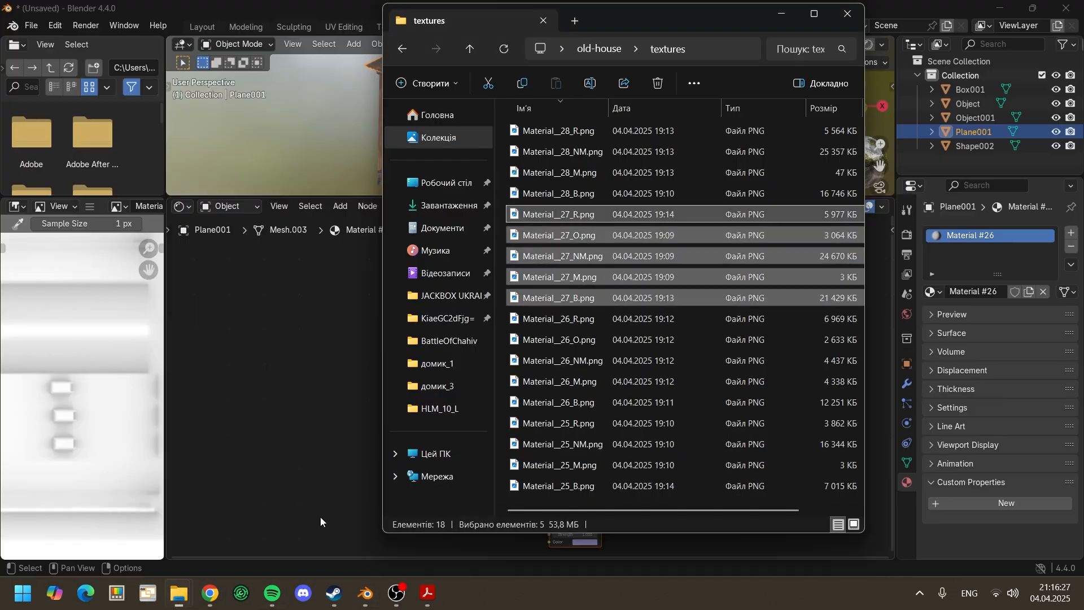
left_click_drag(504, 315, 573, 404)
left_click_drag(574, 344, 263, 361)
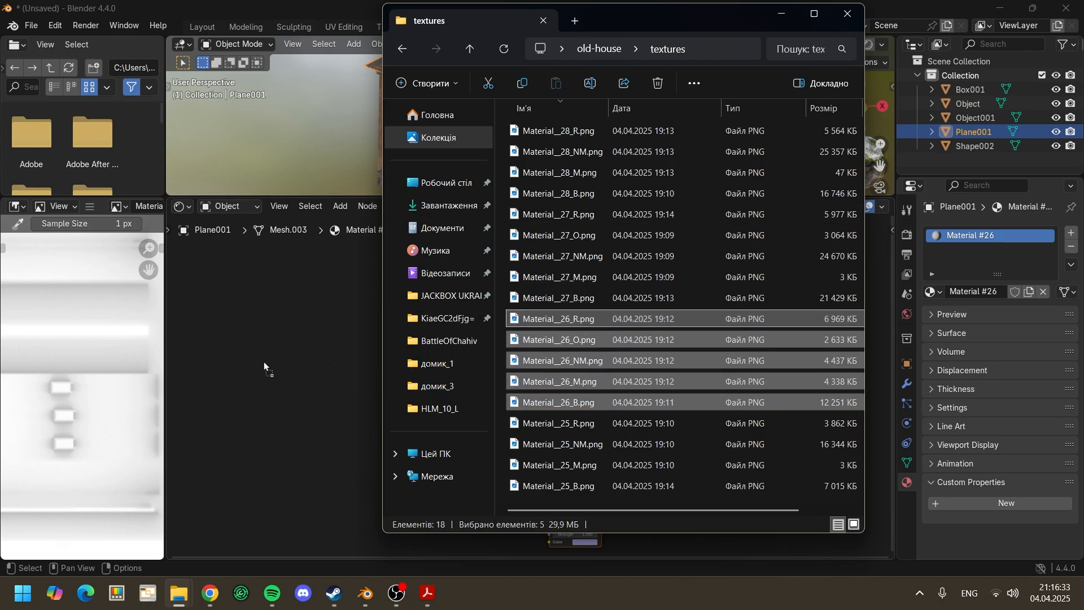
left_click_drag(313, 397, 347, 424)
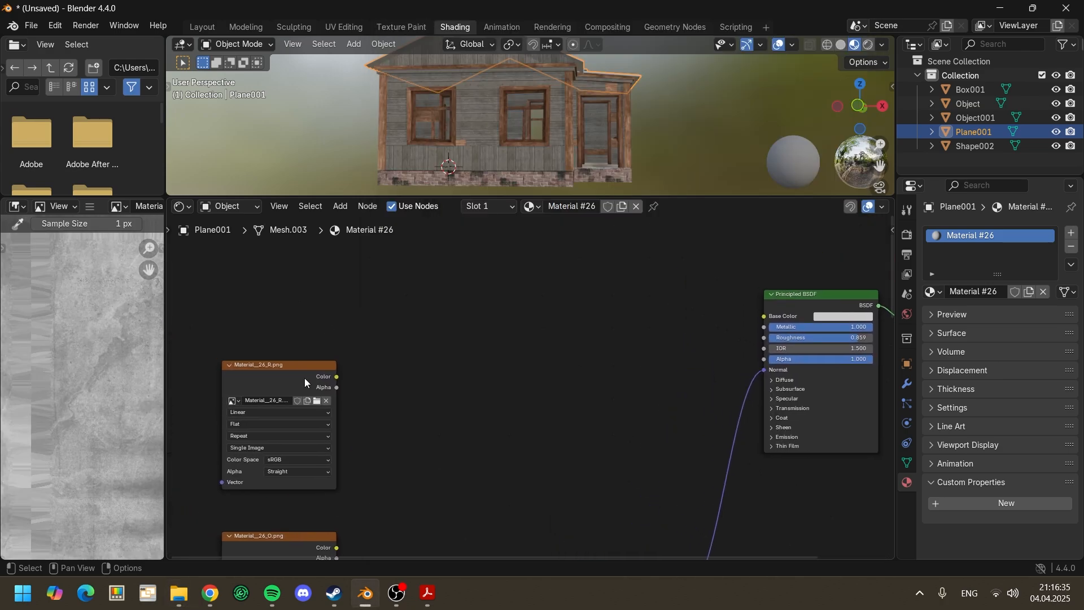
Step: Place the Material__26_R.png node near the Principled BSDF, set its color space to Non-Color, and connect its Color to Roughness
left_click_drag(287, 368, 555, 361)
middle_click_drag(659, 361, 529, 390)
scroll(529, 390, "up", 3)
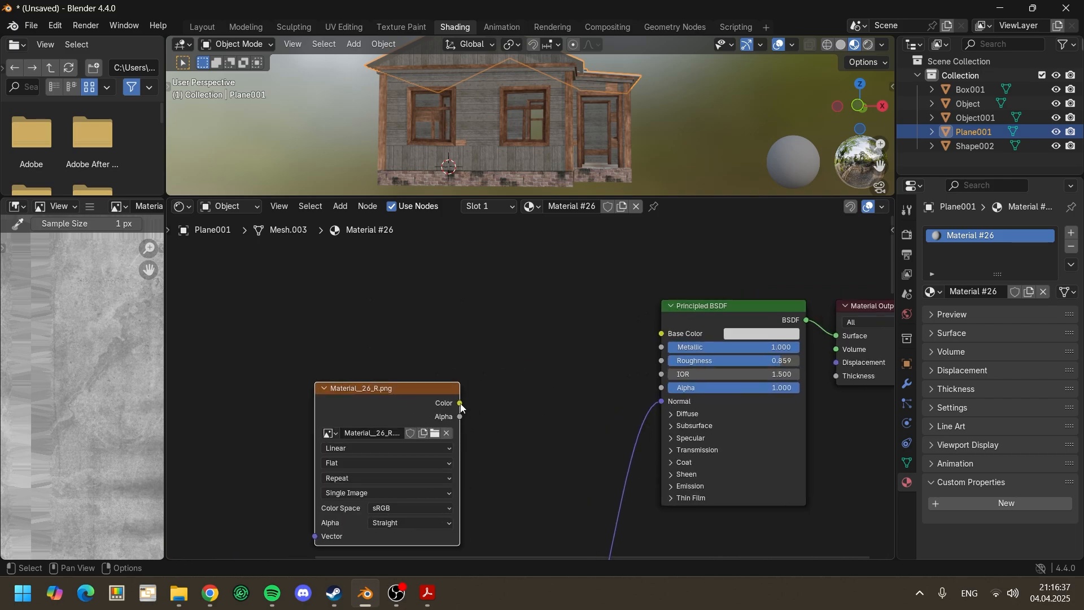
left_click(408, 508)
left_click(500, 441)
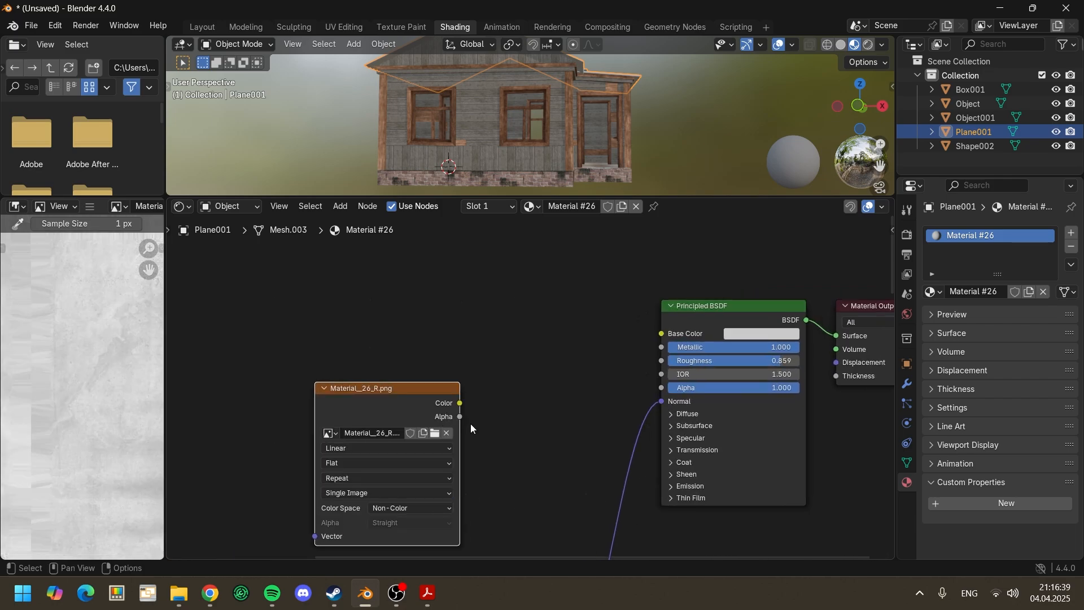
left_click_drag(460, 402, 660, 360)
Step: Move the Material__26_O.png node beside the roughness texture, leave it unconnected, and set its color space to Non-Color
scroll(531, 384, "down", 2)
middle_click_drag(483, 442, 623, 432)
scroll(624, 432, "down", 2)
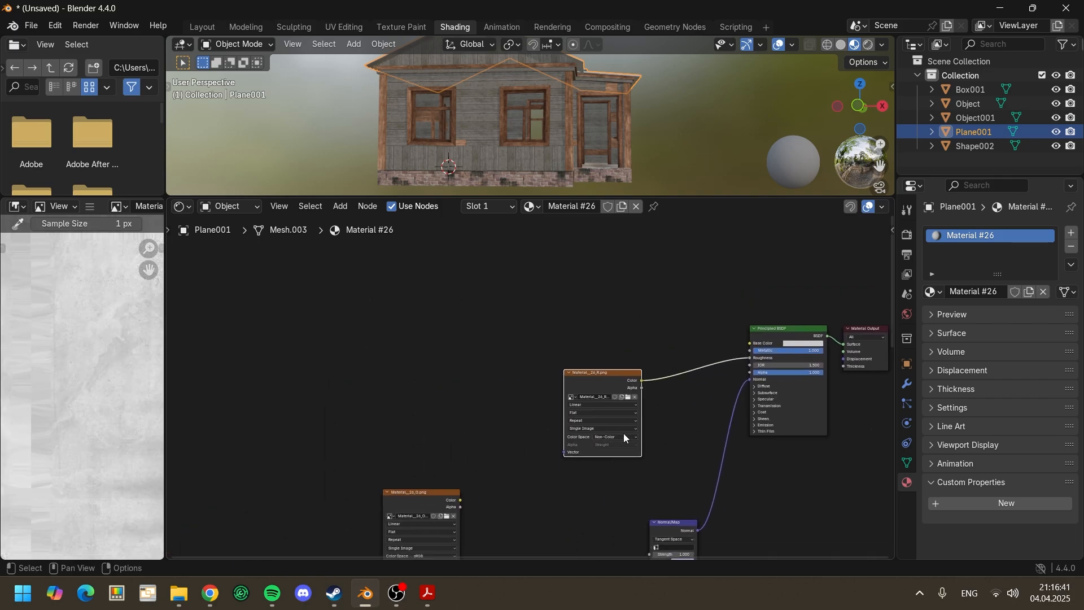
left_click_drag(424, 494, 472, 415)
scroll(471, 417, "up", 2)
left_click(445, 469)
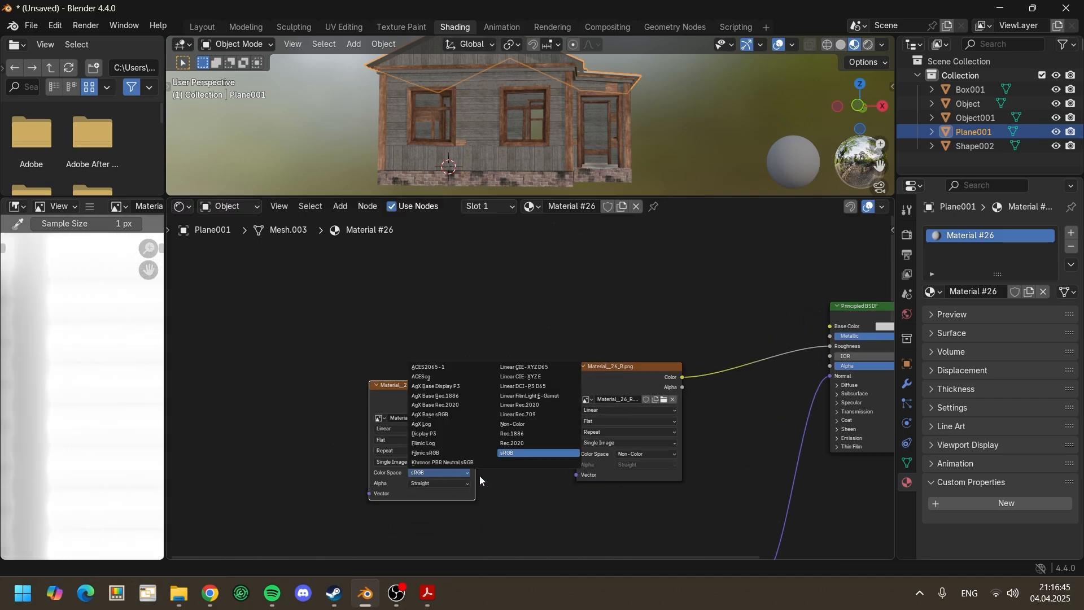
left_click(513, 424)
Step: Set Material__26_NM.png to Non-Color and connect its Color to the Normal/Map node's Color input
middle_click_drag(532, 484, 462, 347)
scroll(462, 349, "down", 3)
middle_click_drag(458, 496, 467, 390)
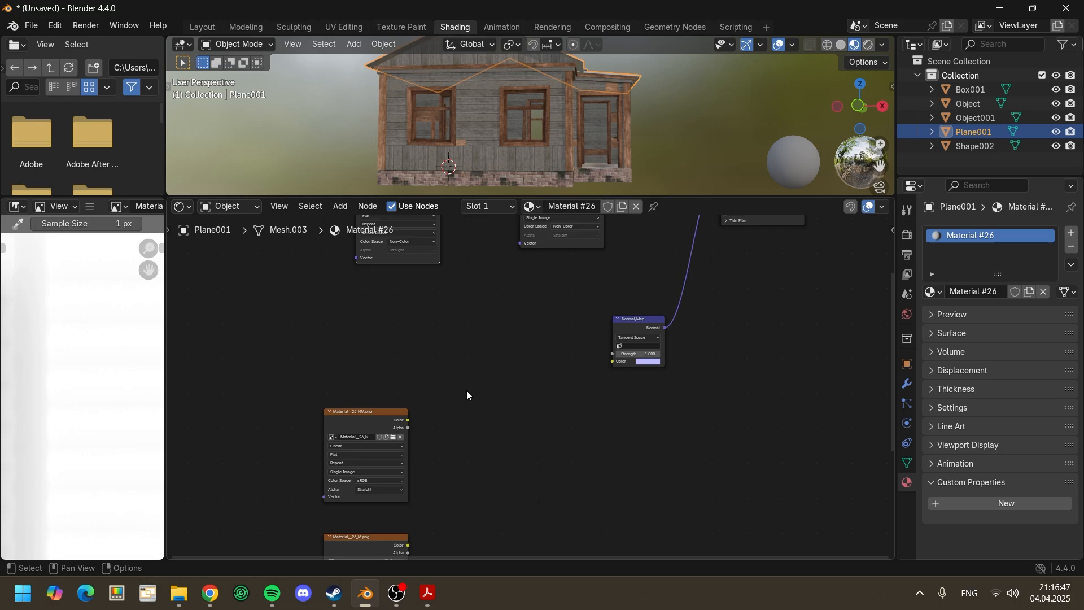
scroll(467, 391, "up", 2)
left_click_drag(373, 416, 534, 338)
scroll(531, 390, "up", 4)
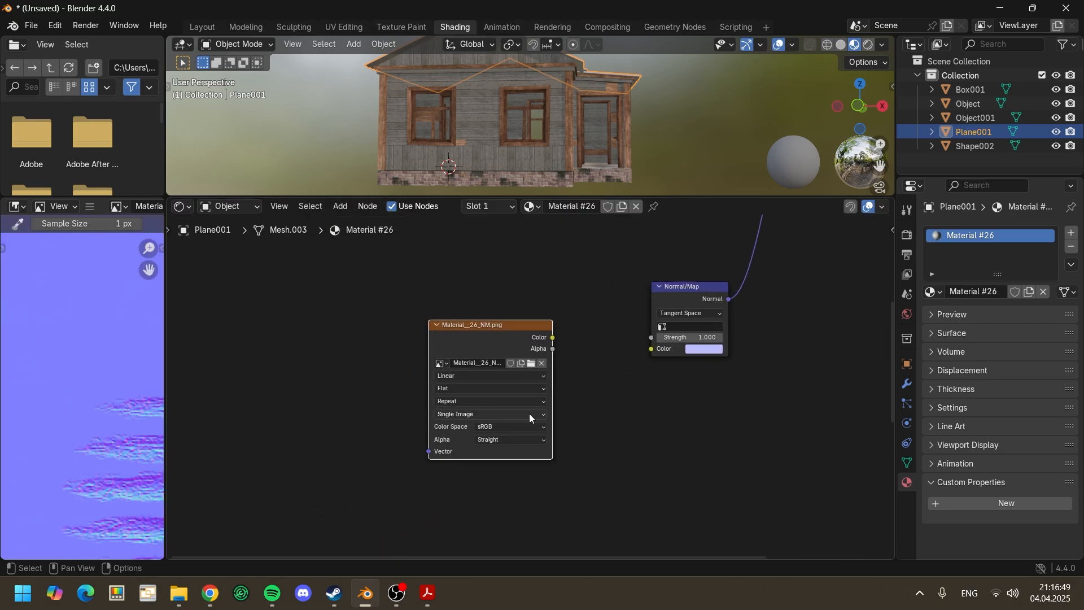
left_click(520, 431)
left_click(609, 516)
middle_click_drag(660, 445, 566, 505)
scroll(449, 421, "up", 2)
left_click_drag(458, 391, 595, 411)
Step: Place the Material__26_M.png node below the Material__26_O.png node and set its color space to Non-Color
scroll(595, 411, "down", 4)
scroll(597, 458, "down", 2)
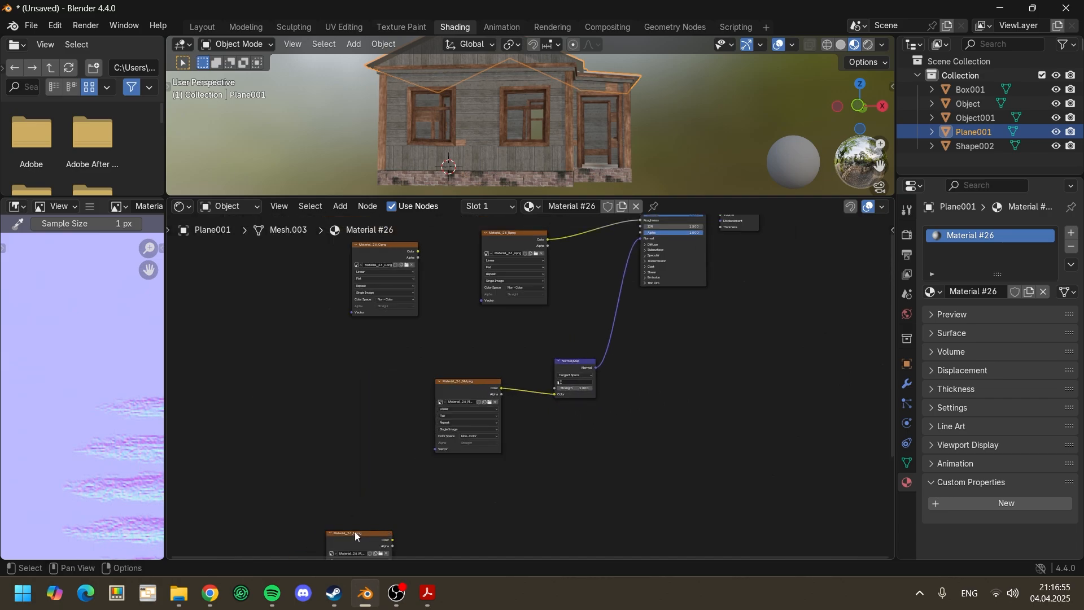
left_click_drag(354, 531, 360, 378)
scroll(343, 350, "up", 5)
scroll(395, 389, "up", 3)
middle_click_drag(339, 371, 441, 401)
left_click_drag(400, 405, 419, 322)
middle_click_drag(493, 353, 467, 402)
left_click(410, 481)
left_click(507, 468)
left_click(415, 481)
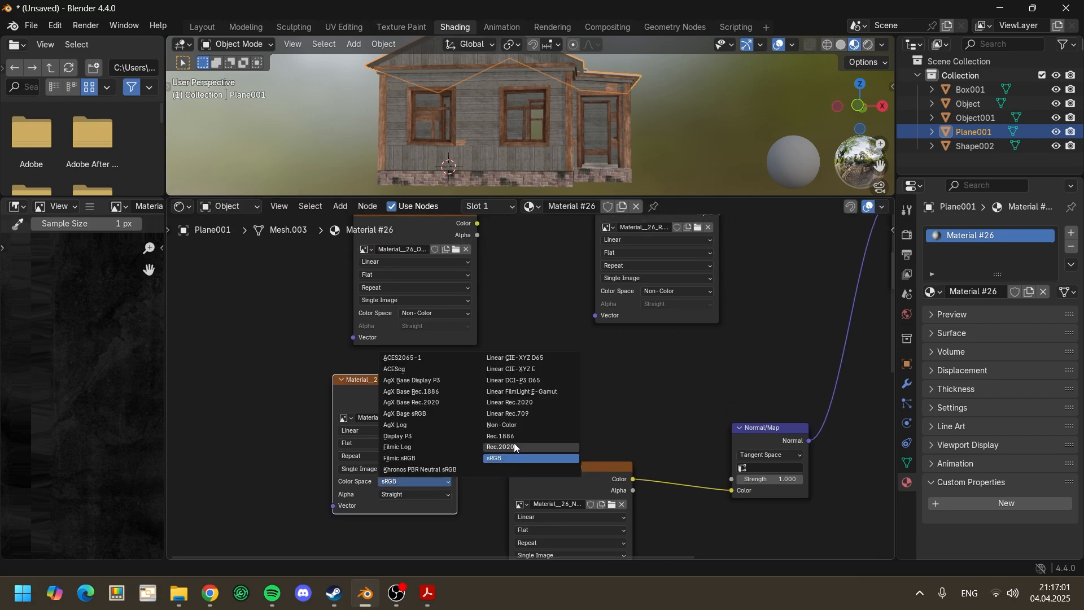
left_click(562, 425)
Step: Connect the Color output of Material__26_M.png to the Metallic input of the Principled BSDF
scroll(637, 377, "down", 1)
middle_click_drag(636, 377, 422, 485)
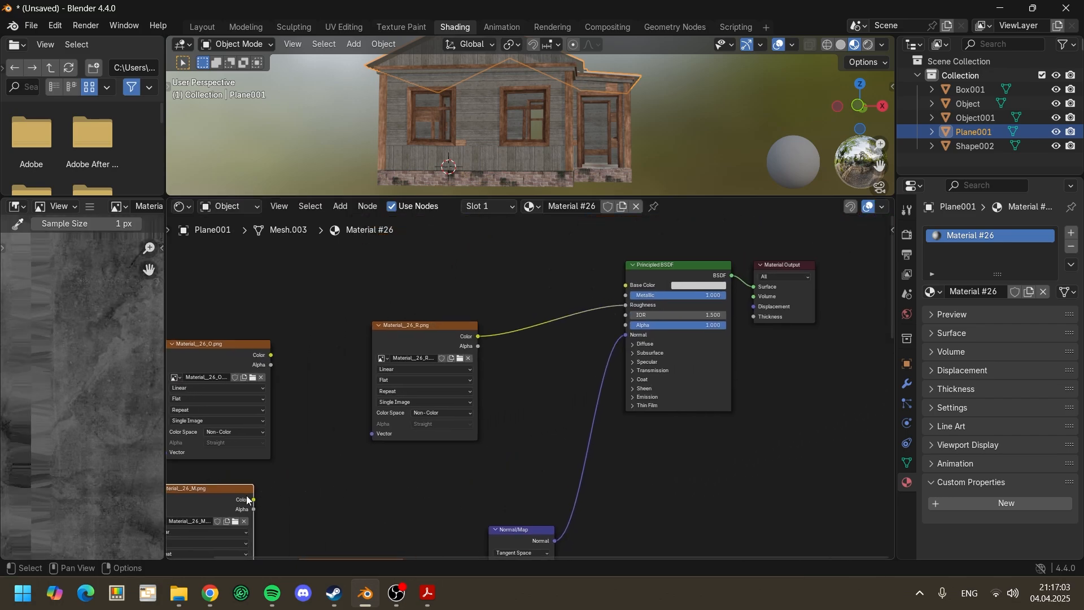
left_click_drag(254, 499, 631, 295)
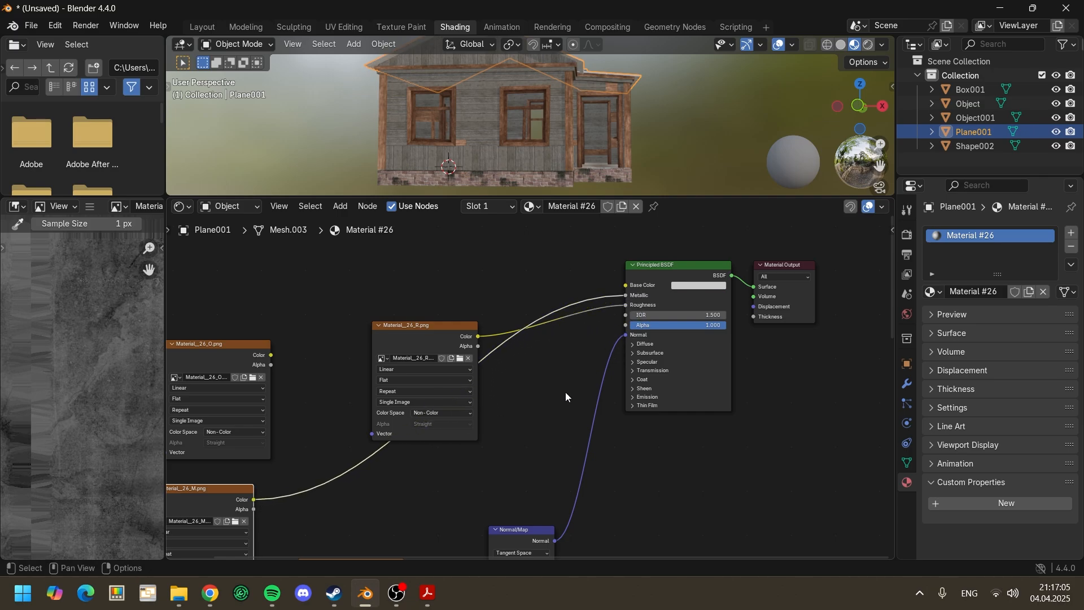
Step: Connect Material__26_B.png to the Principled BSDF's Base Color and view the textured roof in an enlarged 3D viewport
scroll(531, 389, "down", 2)
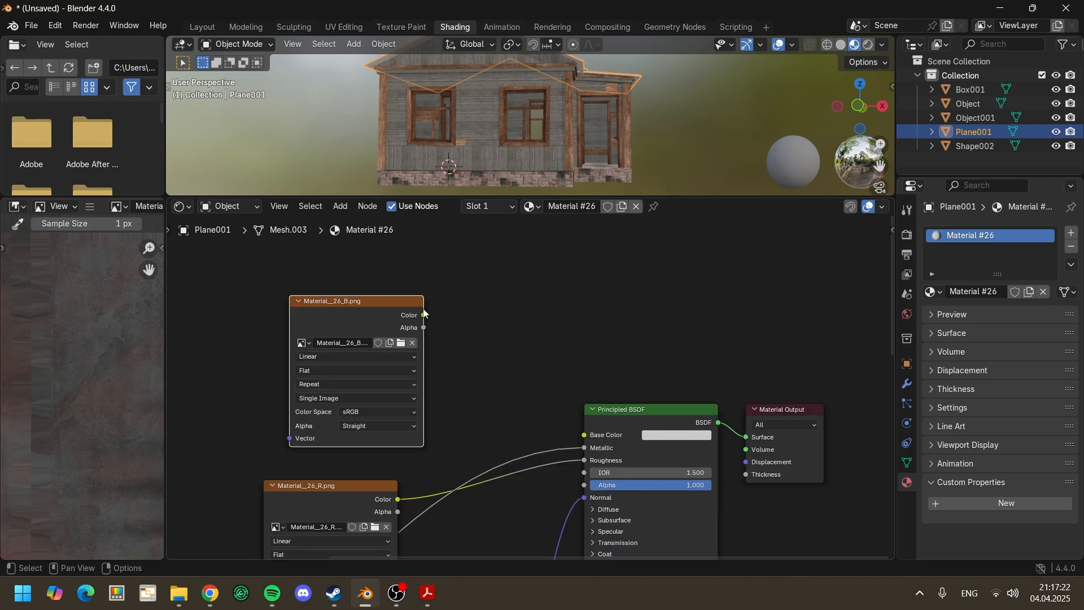
left_click_drag(424, 314, 585, 435)
scroll(526, 390, "down", 2)
mouse_move(692, 131)
middle_mouse_down()
mouse_move(683, 192)
mouse_move(684, 144)
middle_mouse_up()
left_click(684, 144)
scroll(689, 150, "down", 3)
left_click_drag(702, 196, 703, 265)
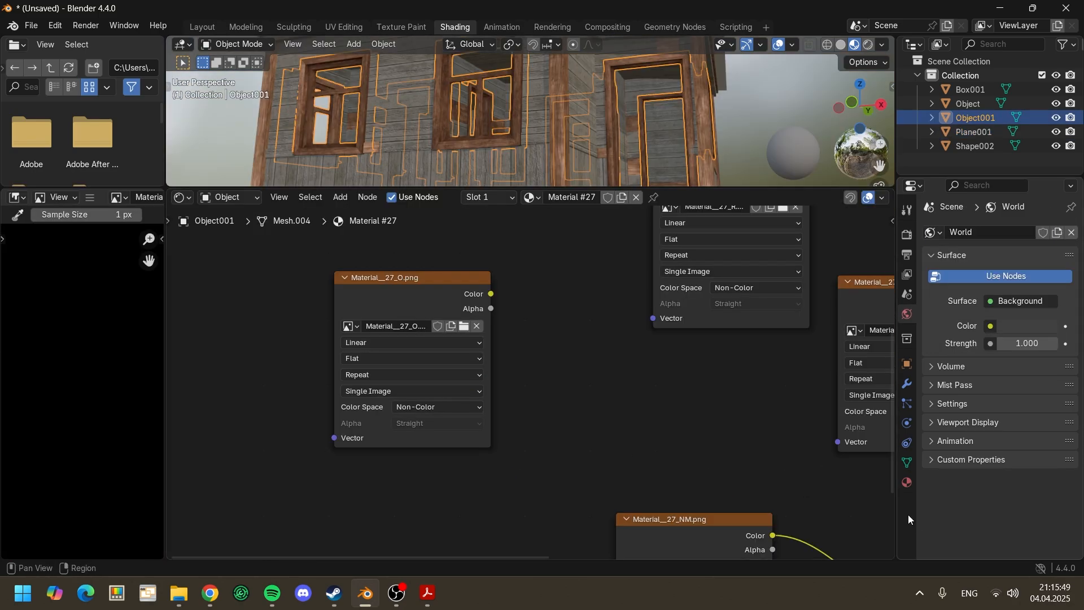
Step: Add a custom property to Material #27 with type String and the name EugAO
left_click(907, 482)
left_click(929, 337)
left_click(931, 407)
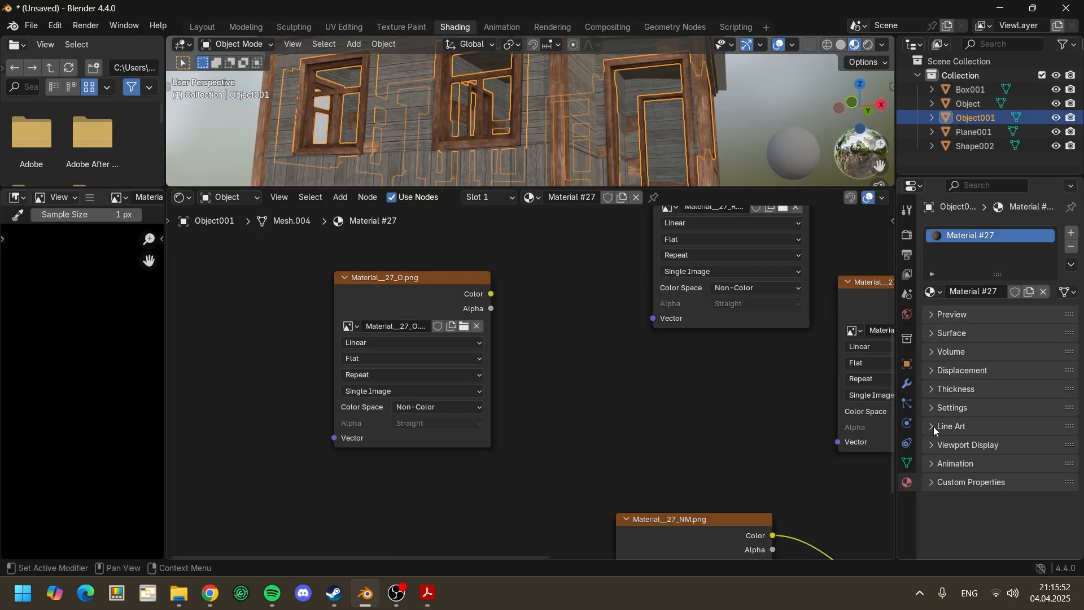
left_click(937, 483)
left_click(982, 502)
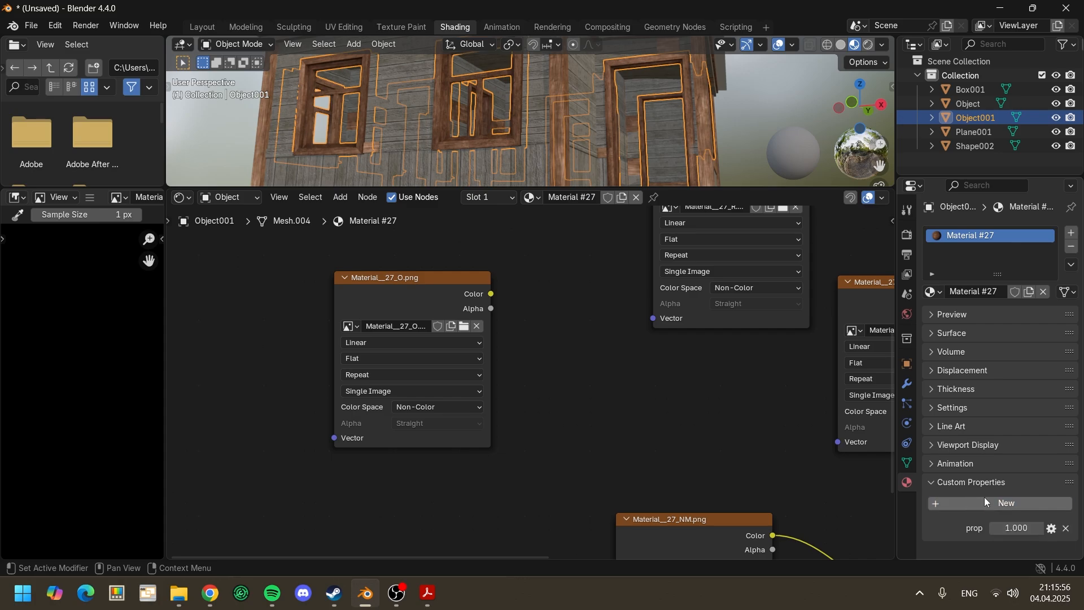
left_click(1053, 531)
left_click(993, 334)
left_click(987, 441)
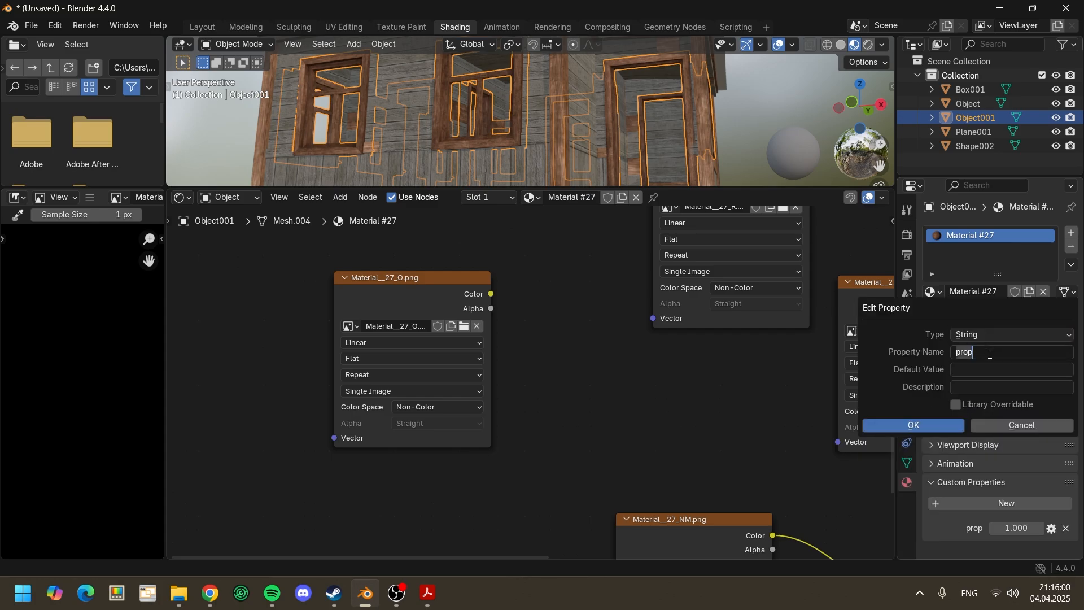
key("BackSpace")
left_click(921, 424)
Step: Copy the image name Material__27_O.png from its texture node into the EugAO property's value
left_click(401, 326)
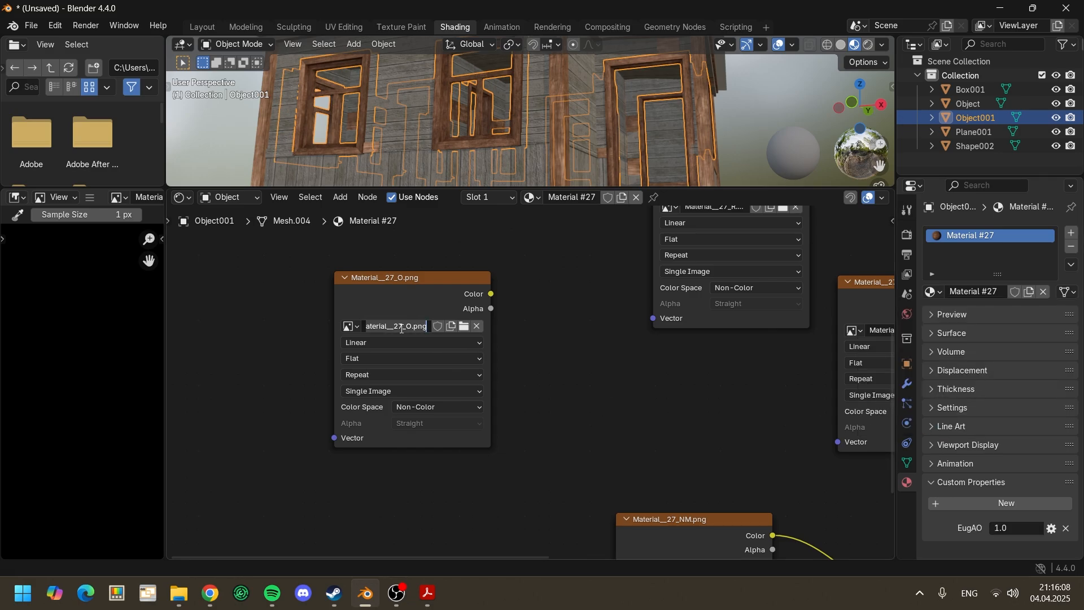
key("ctrl+a")
key("ctrl+c")
key("Return")
double_click(1019, 528)
key("ctrl+v")
key("Return")
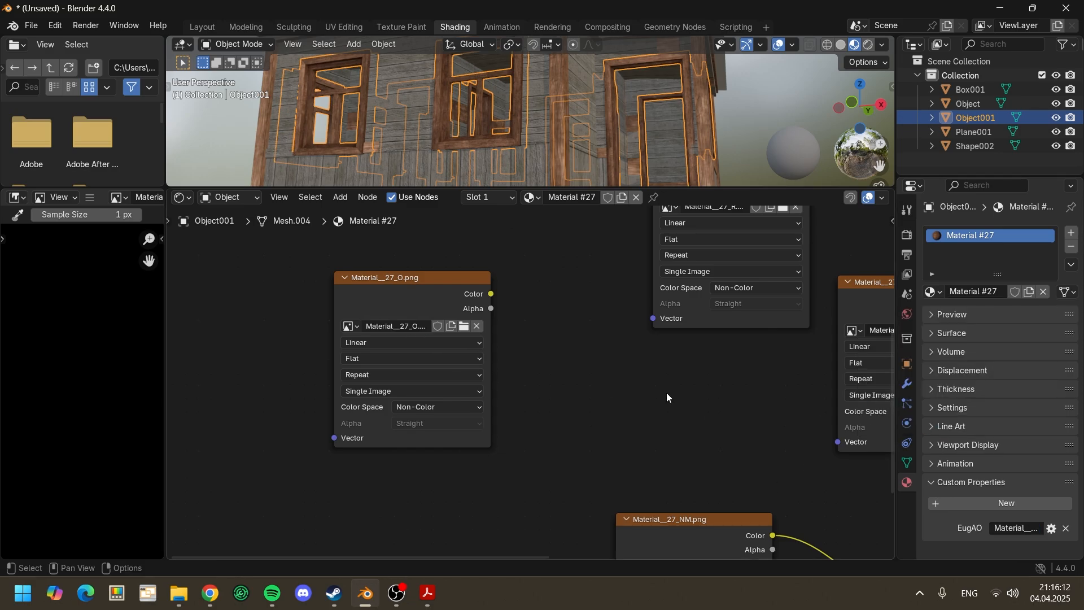
Step: Select all house objects in the Layout workspace and show the active object's transform values
scroll(668, 395, "down", 1)
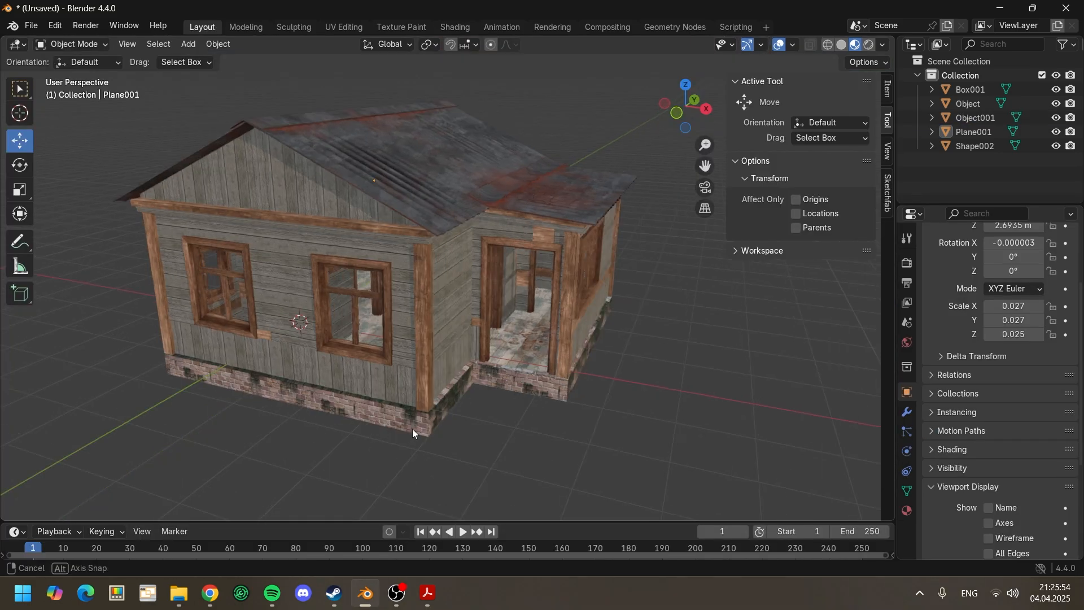
middle_click_drag(413, 430, 419, 431)
key("a")
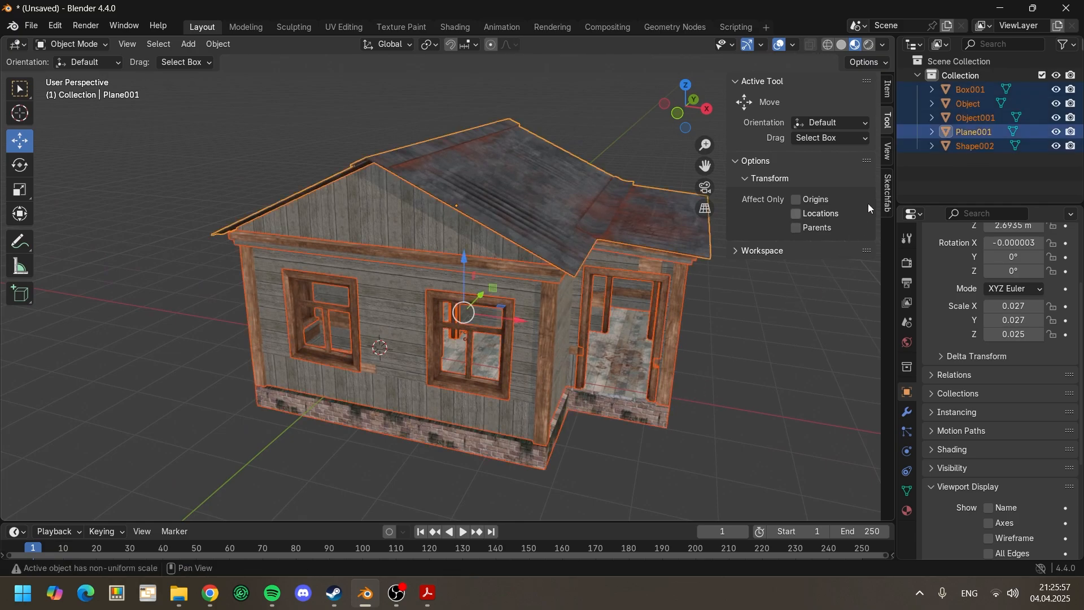
left_click(888, 90)
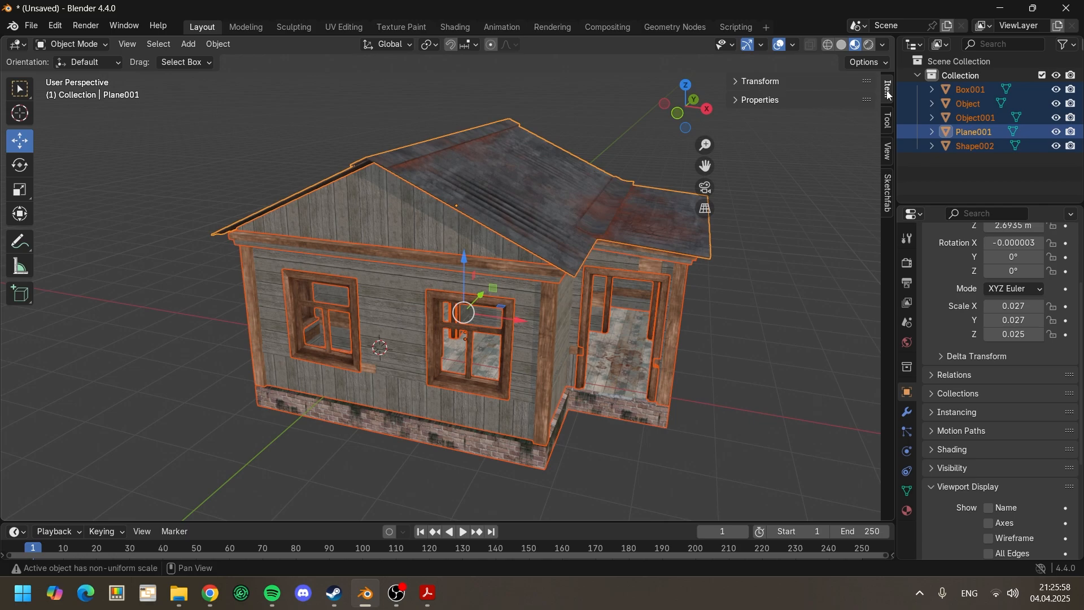
left_click(743, 82)
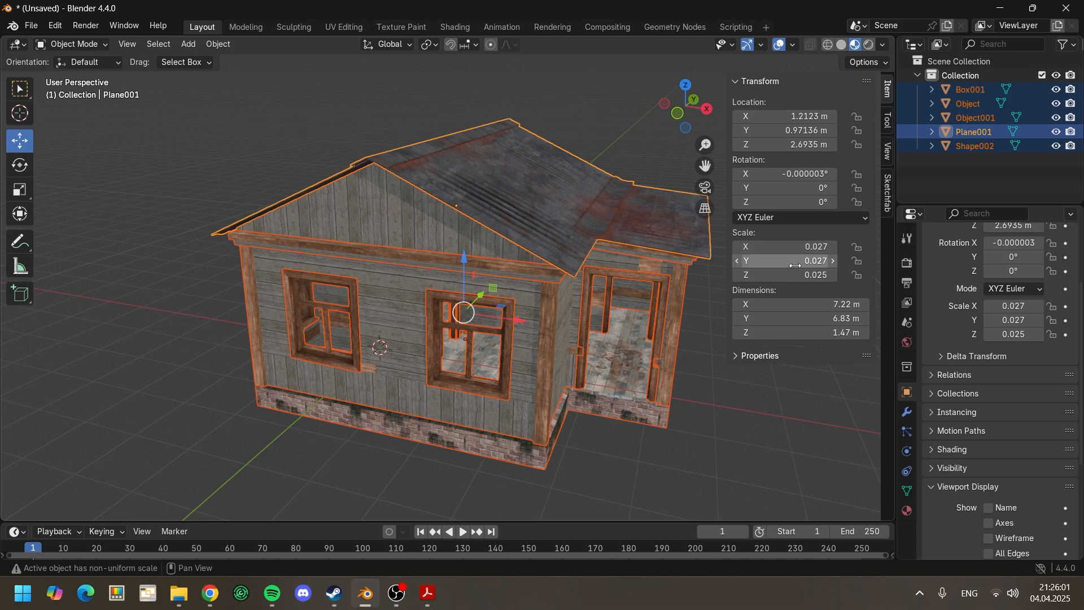
Step: Apply the scale of all selected house objects
middle_click_drag(686, 405, 679, 402)
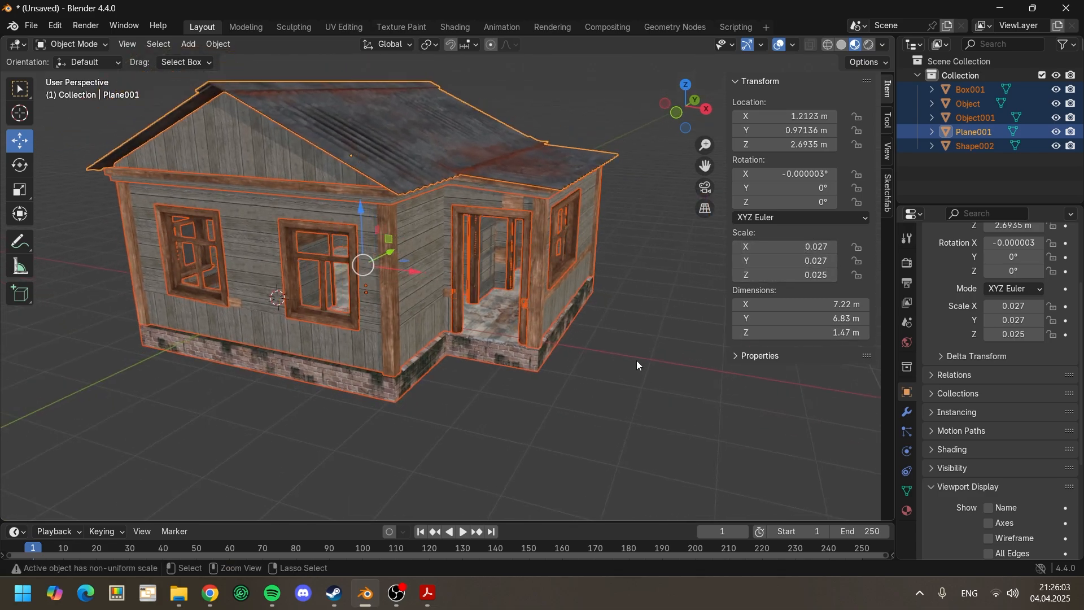
key("ctrl+a")
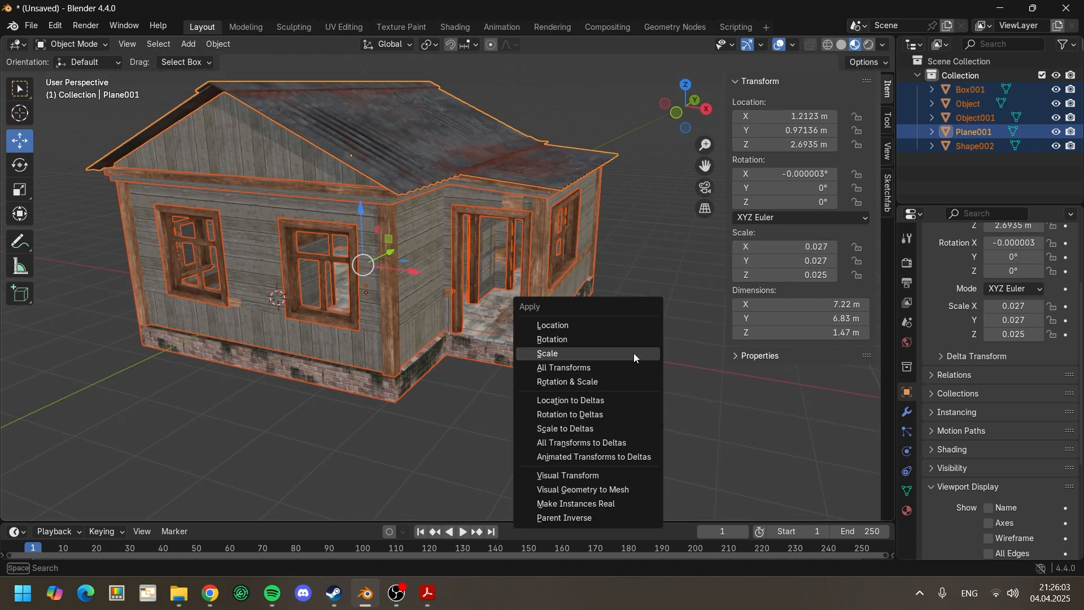
left_click(603, 354)
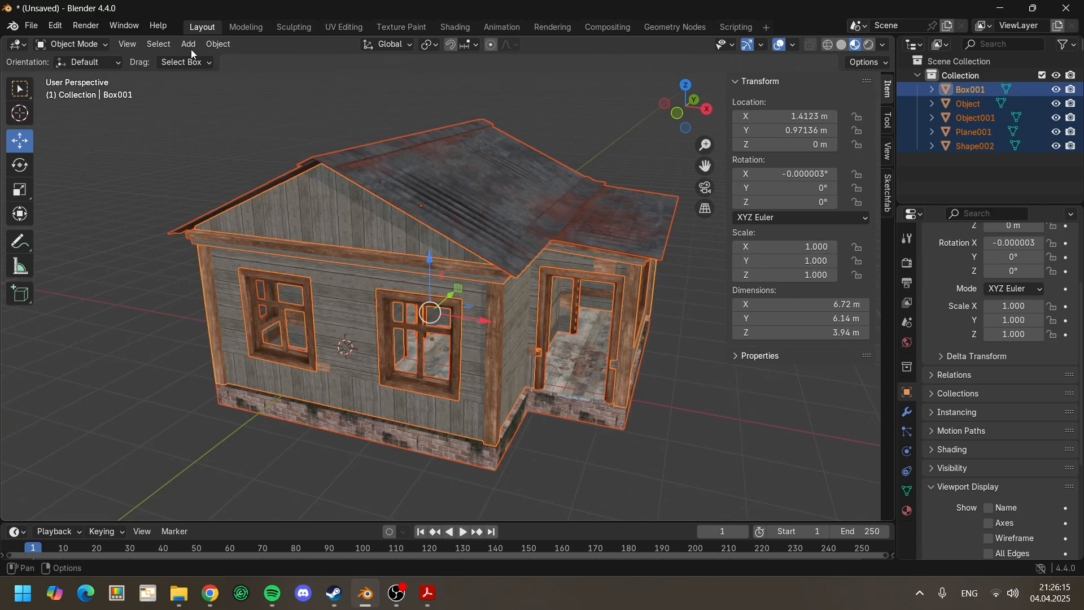
Step: Join all the selected house parts into the single object Box001
left_click(219, 44)
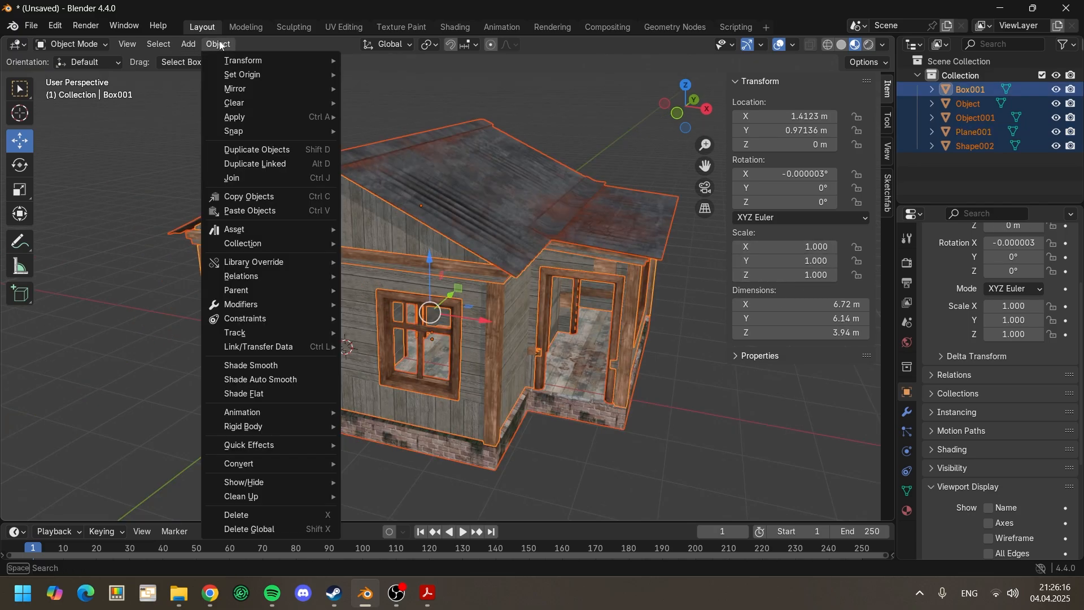
left_click(262, 177)
mouse_move(425, 335)
middle_mouse_down()
mouse_move(451, 430)
mouse_move(458, 406)
mouse_move(409, 344)
middle_mouse_up()
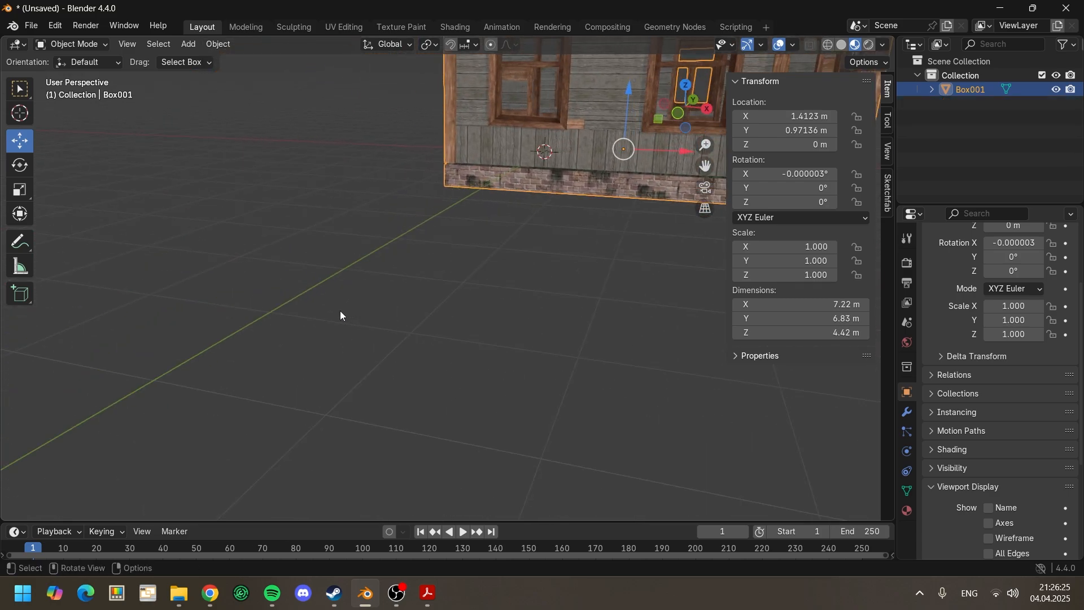
Step: Raise the joined house about 0.22 m along the Z axis so its base sits at ground level
scroll(523, 213, "down", 5)
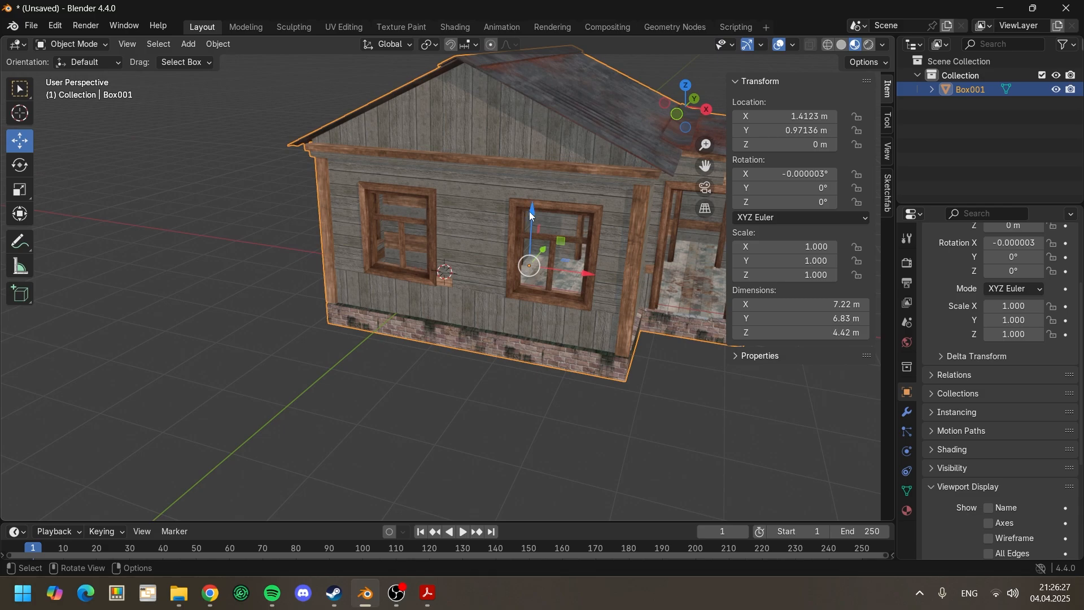
right_click(530, 211)
left_click_drag(533, 214, 521, 222)
middle_click_drag(371, 469, 402, 377, "shift")
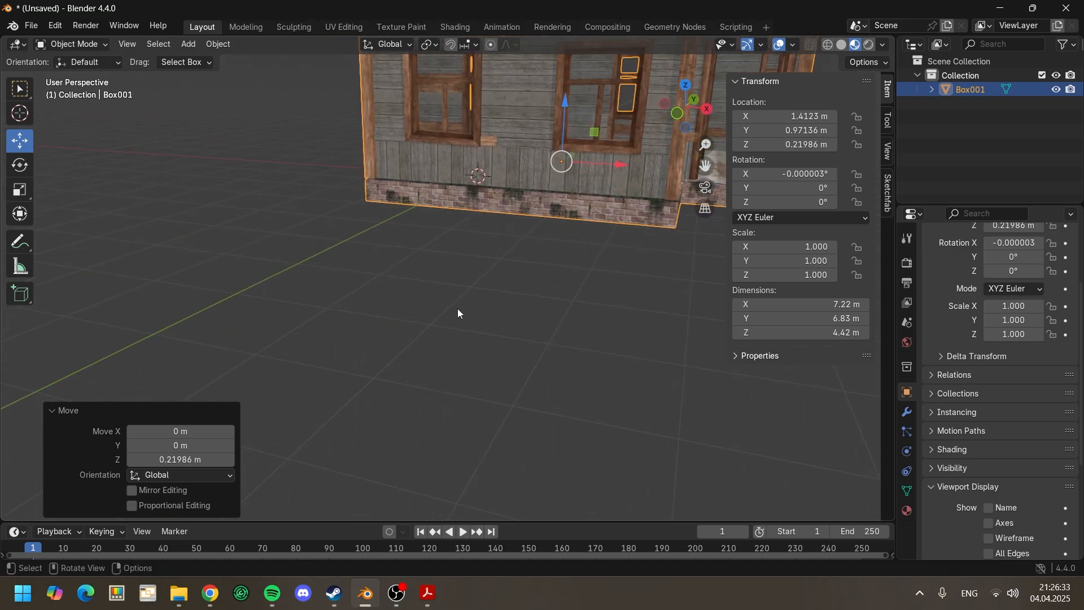
middle_click_drag(464, 202, 456, 318, "shift")
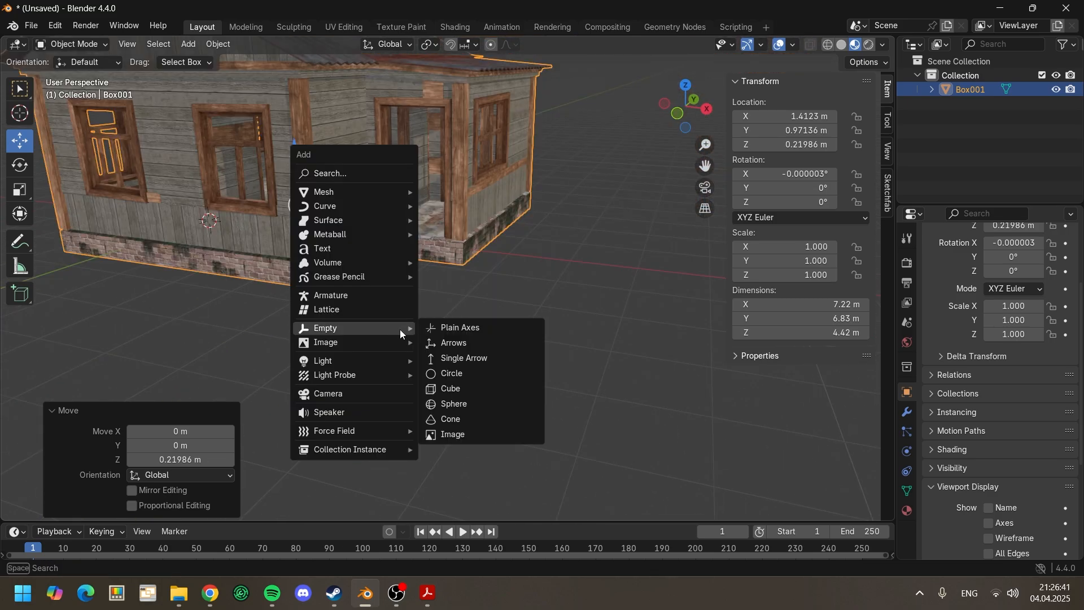
Step: Apply the location of the joined house, deselect it, and inspect its placement on the grid
key("ctrl+a")
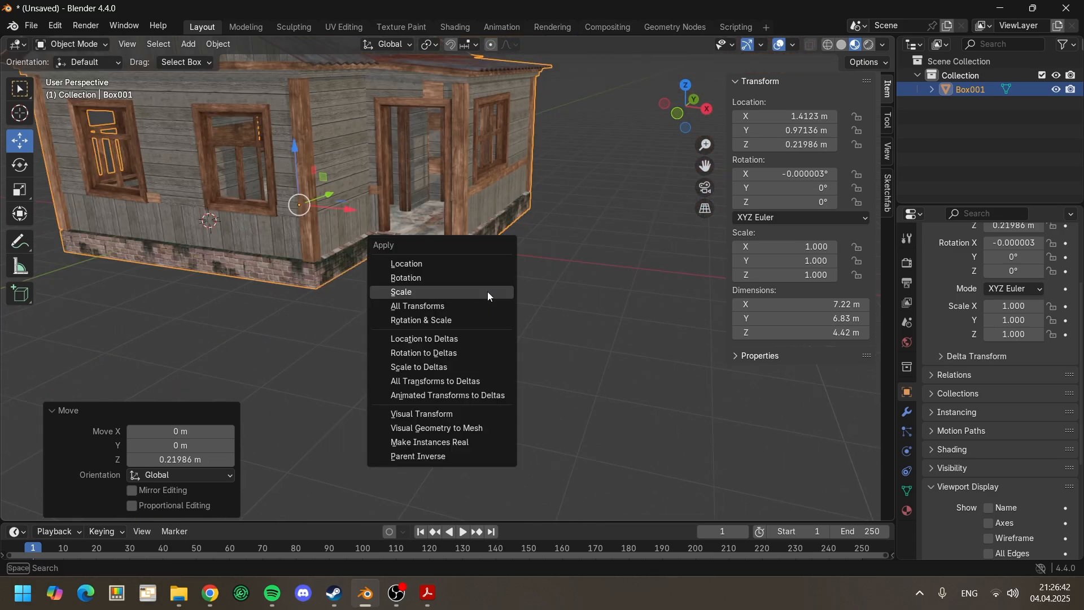
left_click(474, 265)
middle_click_drag(436, 270, 445, 274)
middle_click_drag(365, 272, 415, 361)
left_click(408, 356)
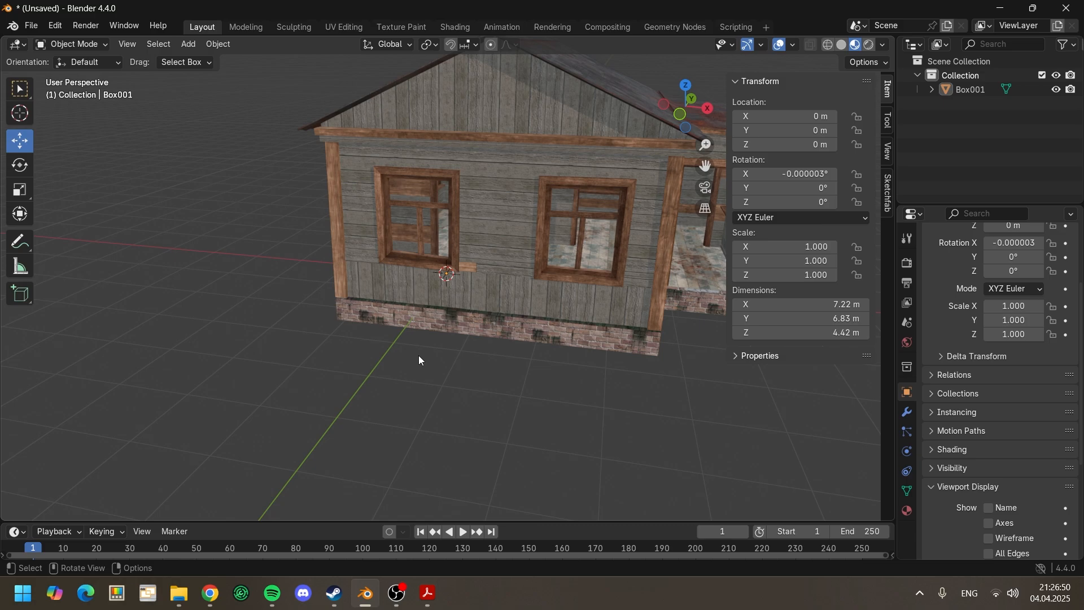
middle_click_drag(486, 415, 587, 365)
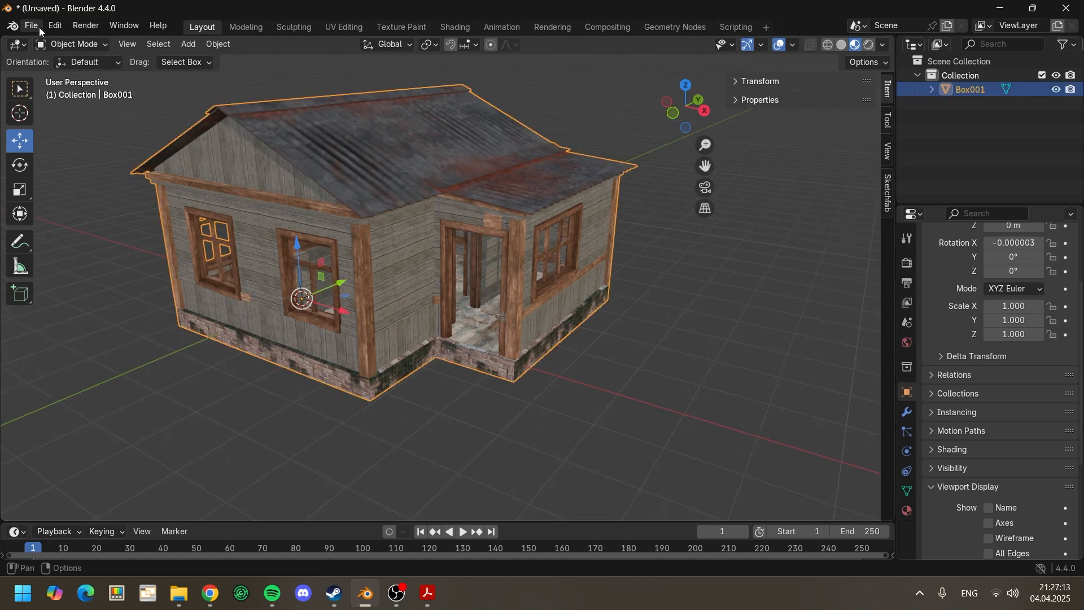
Step: Export the joined house as Wavefront OBJ to the Desktop under the name Untitled.obj
left_click(34, 26)
mouse_move(79, 240)
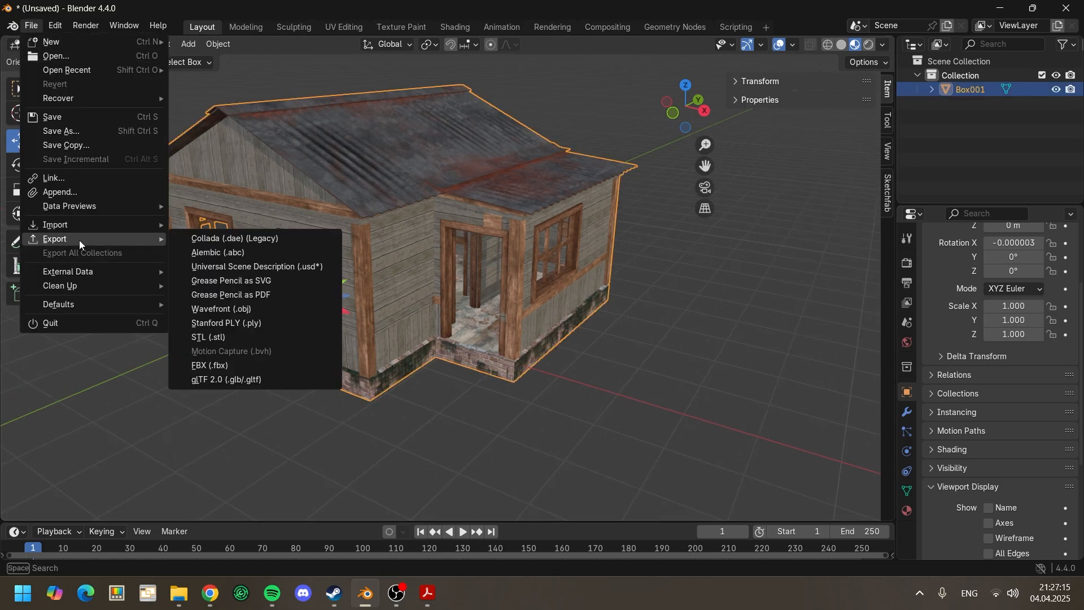
left_click(246, 310)
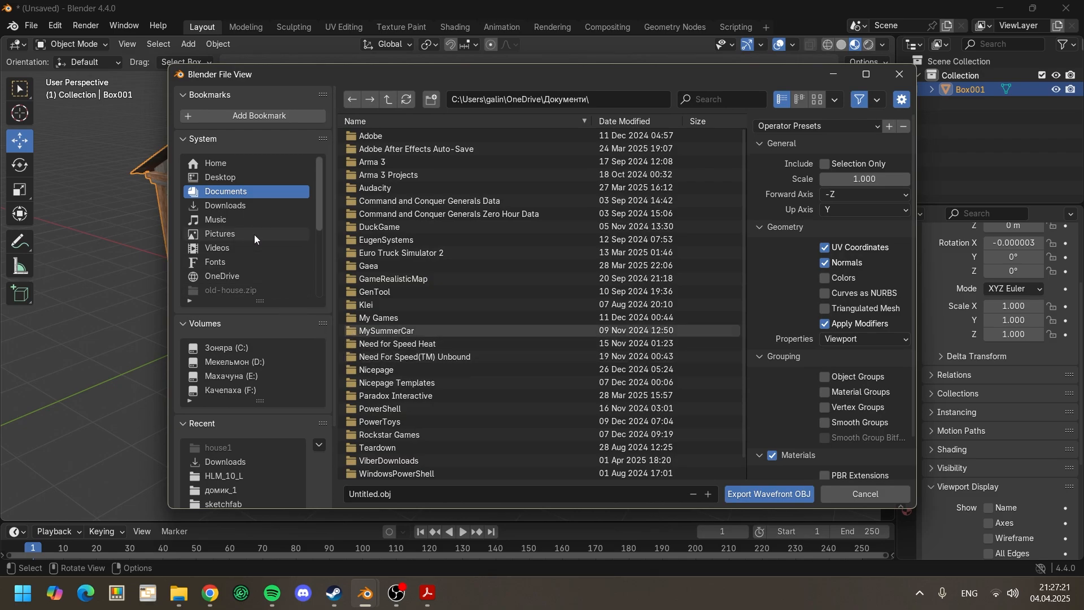
left_click(236, 179)
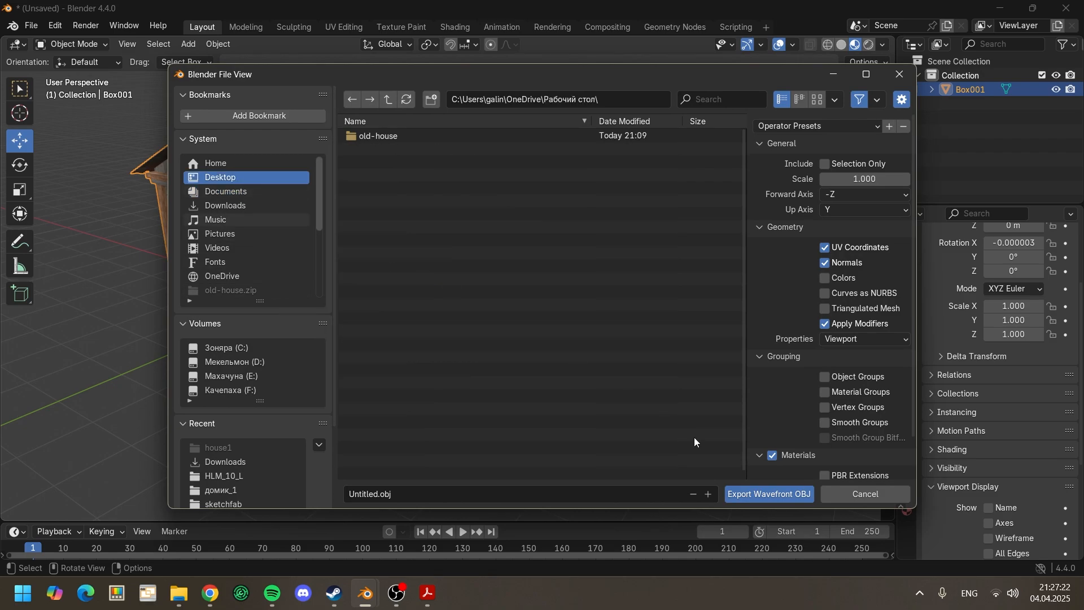
left_click(763, 496)
left_click(763, 495)
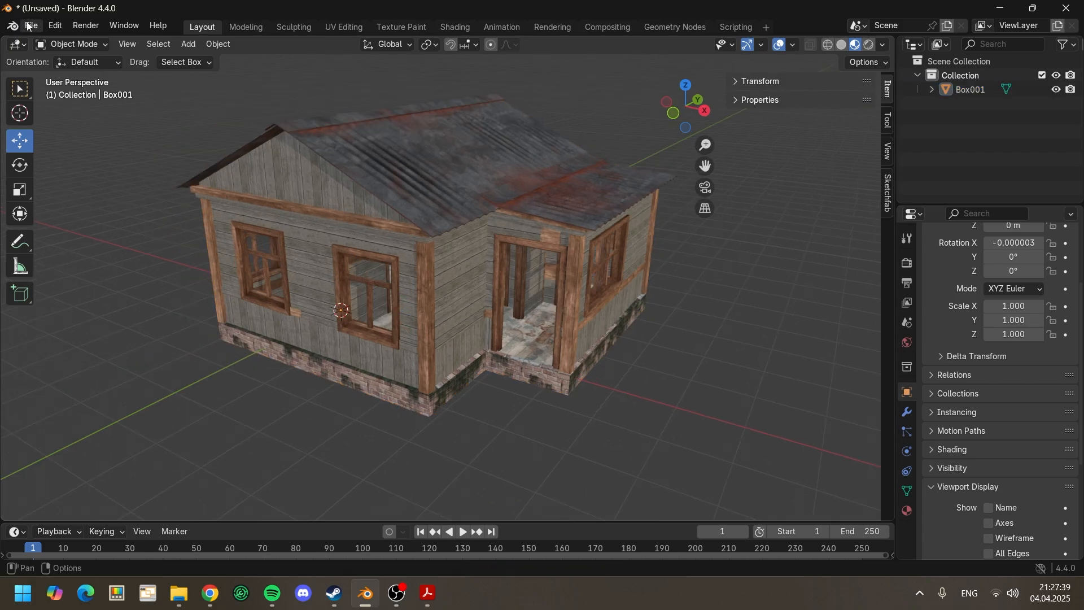
Step: Import the Wavefront file Untitled.obj from the Desktop back into the scene
left_click(29, 25)
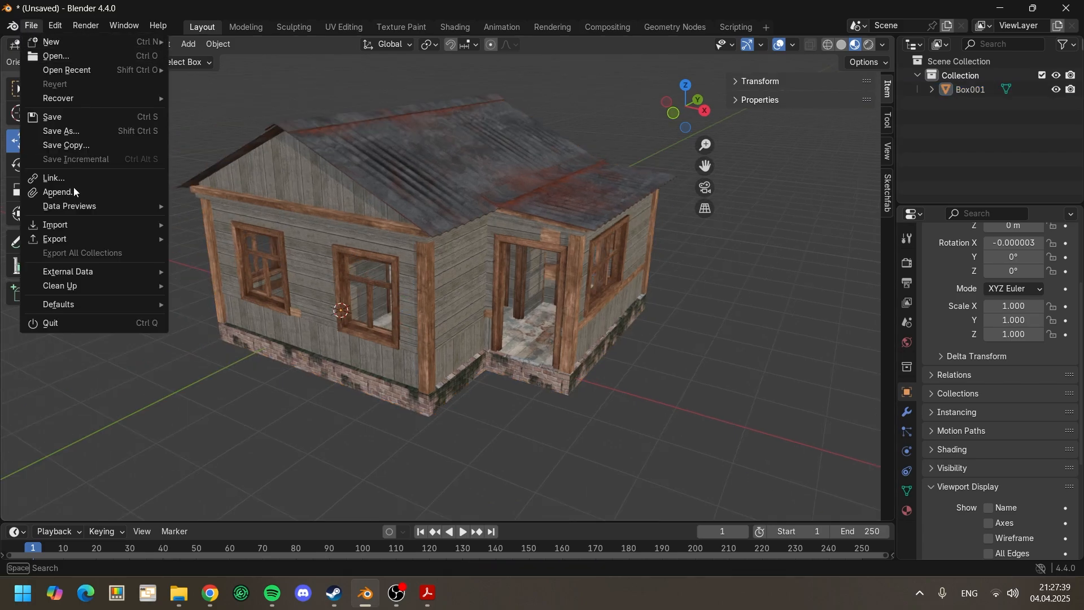
mouse_move(73, 228)
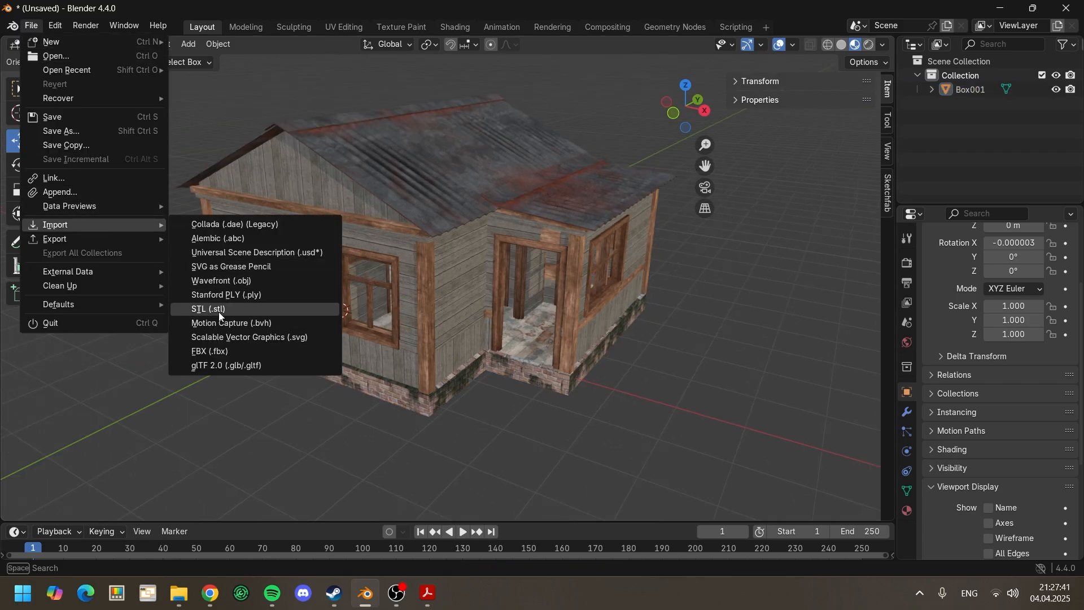
left_click(231, 285)
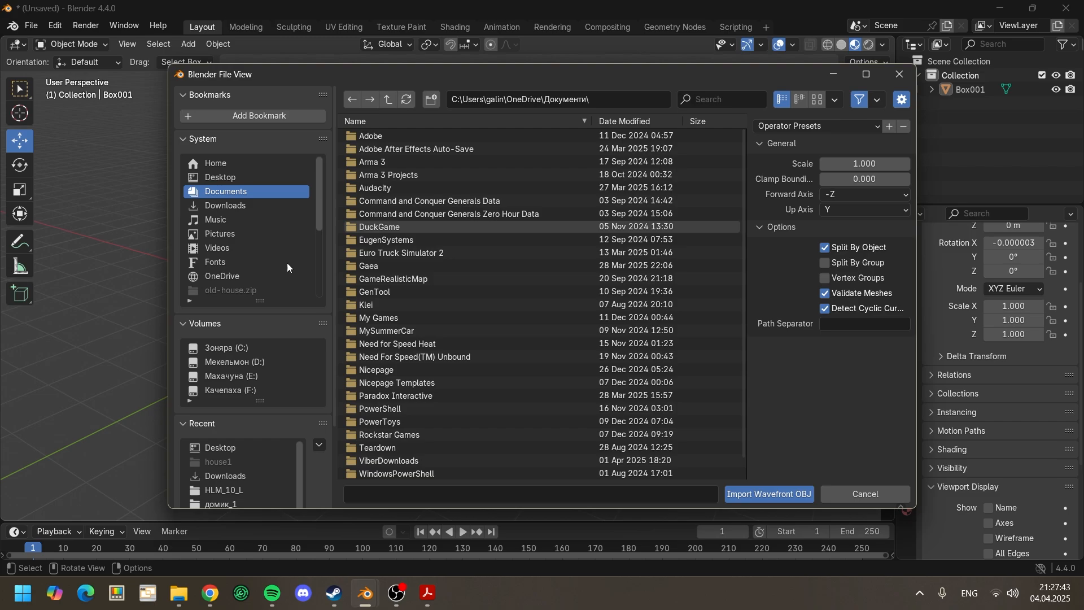
left_click(231, 176)
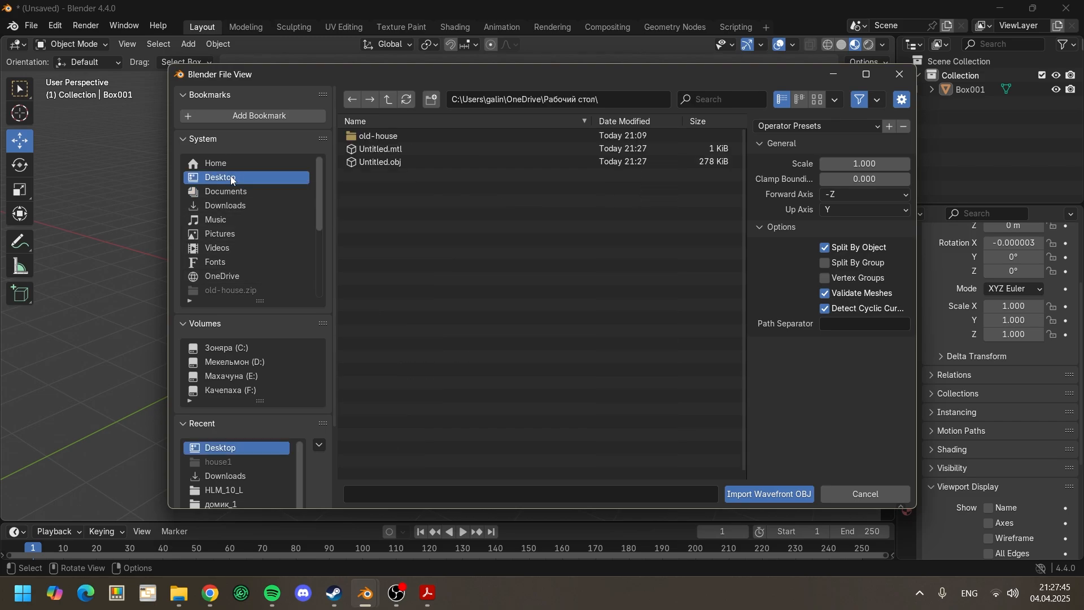
double_click(394, 162)
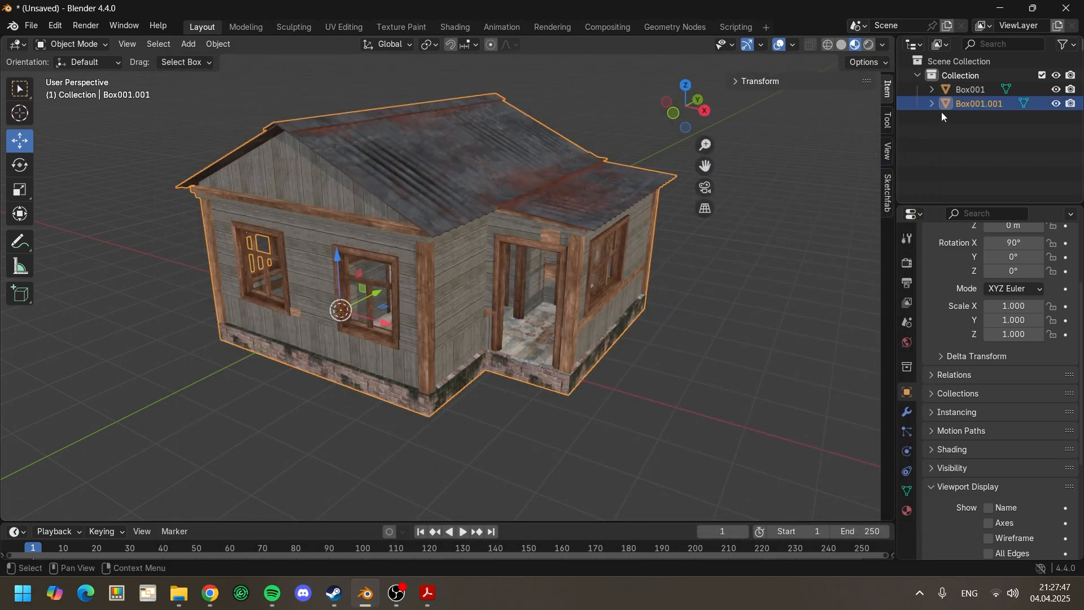
Step: Compare the original and imported houses by toggling their visibility, and delete the original Box001
left_click(1056, 89)
left_click(1056, 103)
left_click(1057, 103)
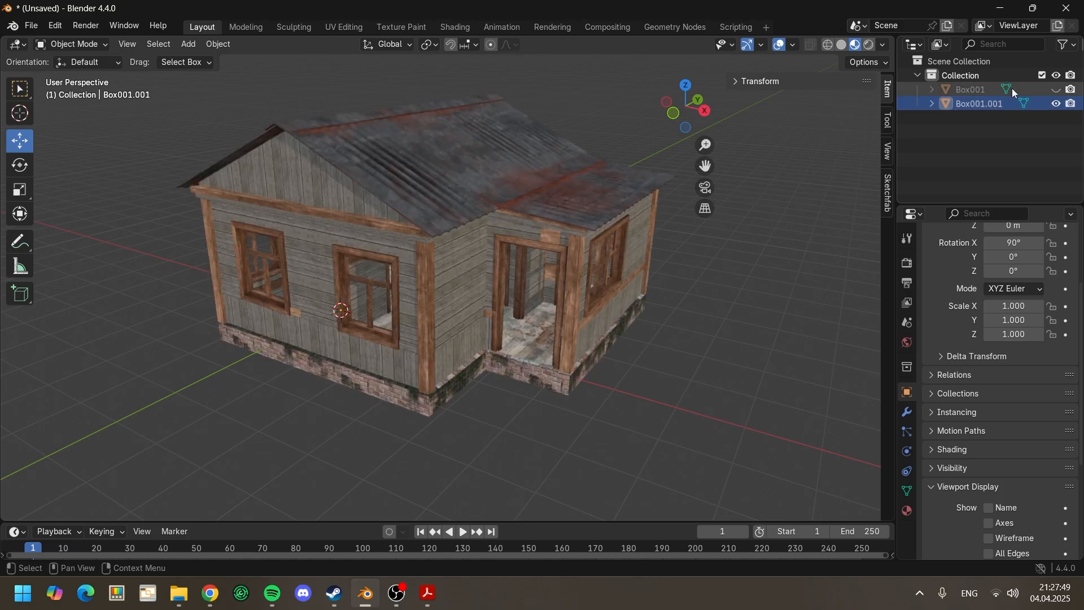
left_click(1011, 89)
left_click(1055, 90)
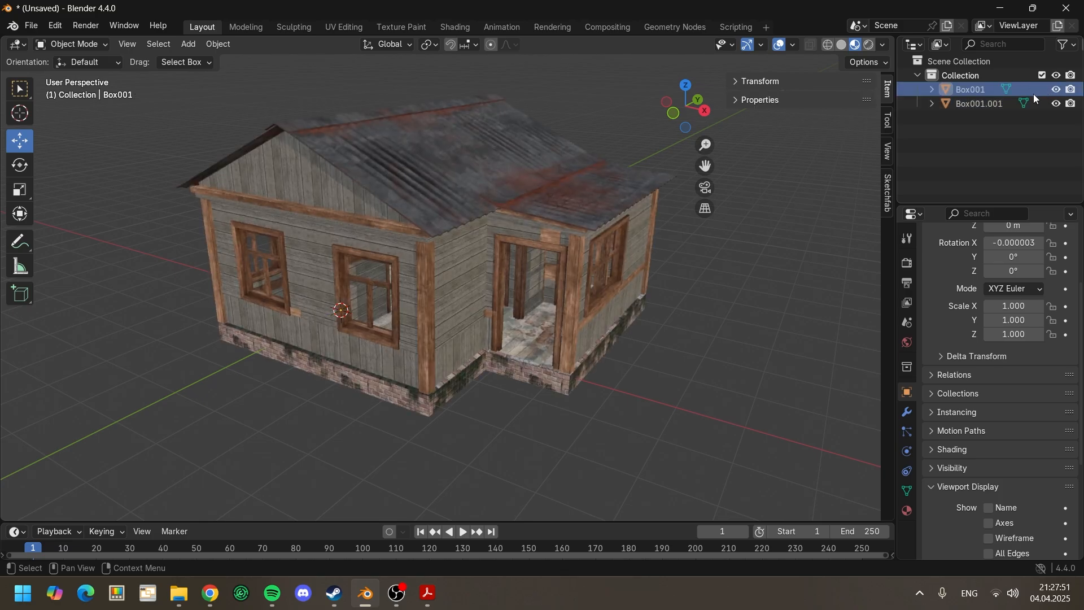
key("Delete")
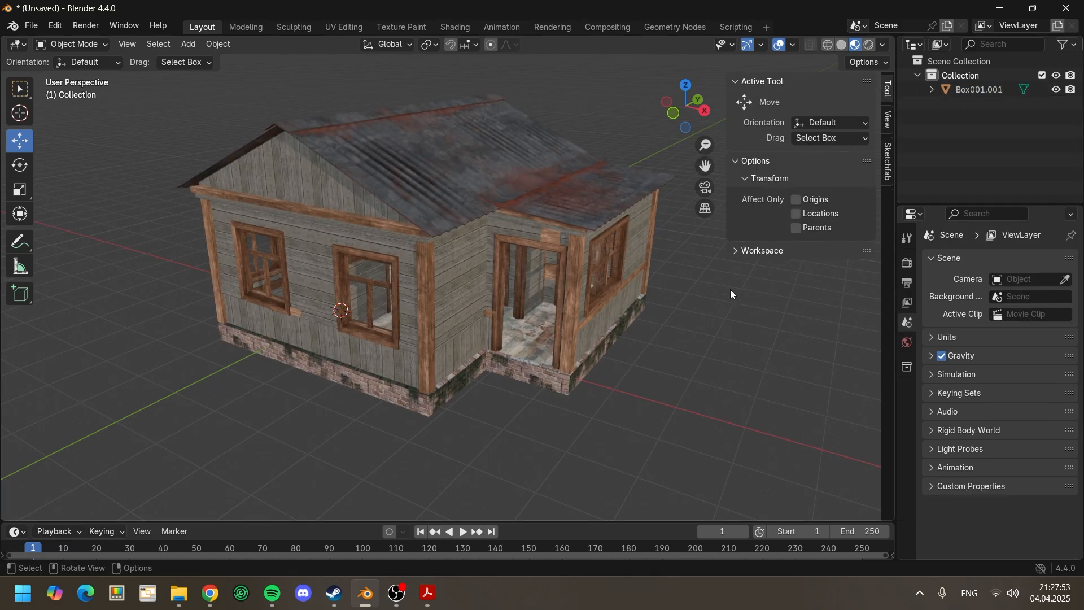
Step: Select the imported house Box001.001 and show its object properties
left_click(758, 83)
left_click(737, 188)
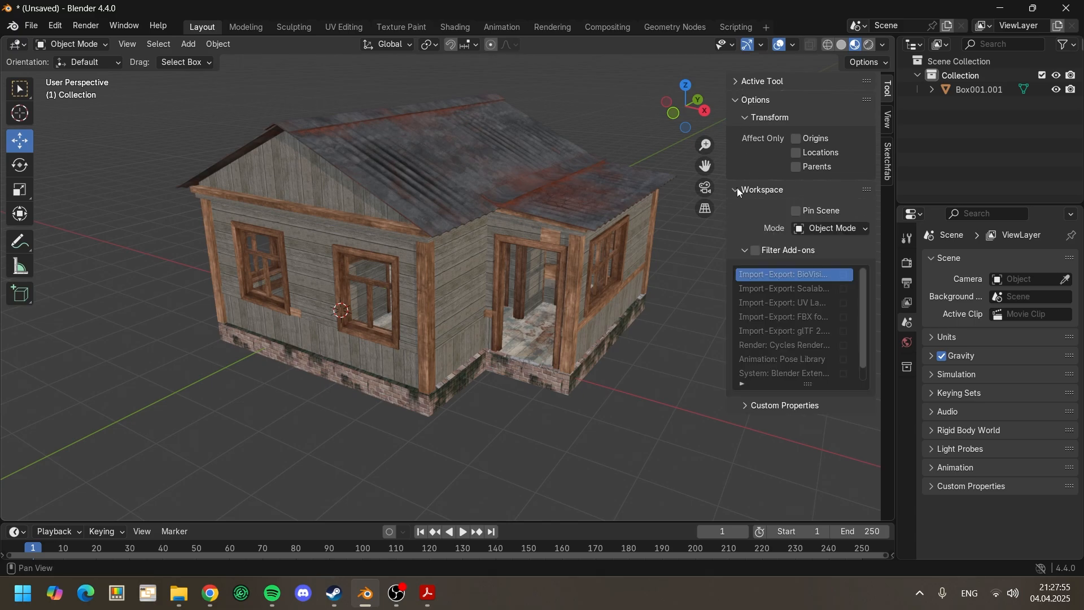
left_click(738, 189)
left_click(974, 92)
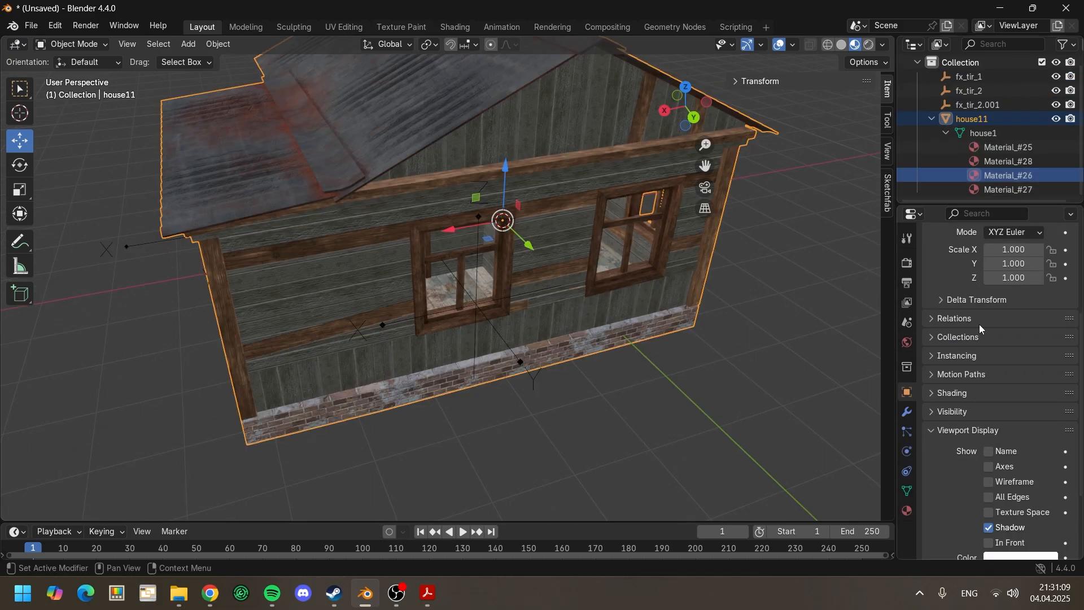
scroll(979, 324, "down", 4)
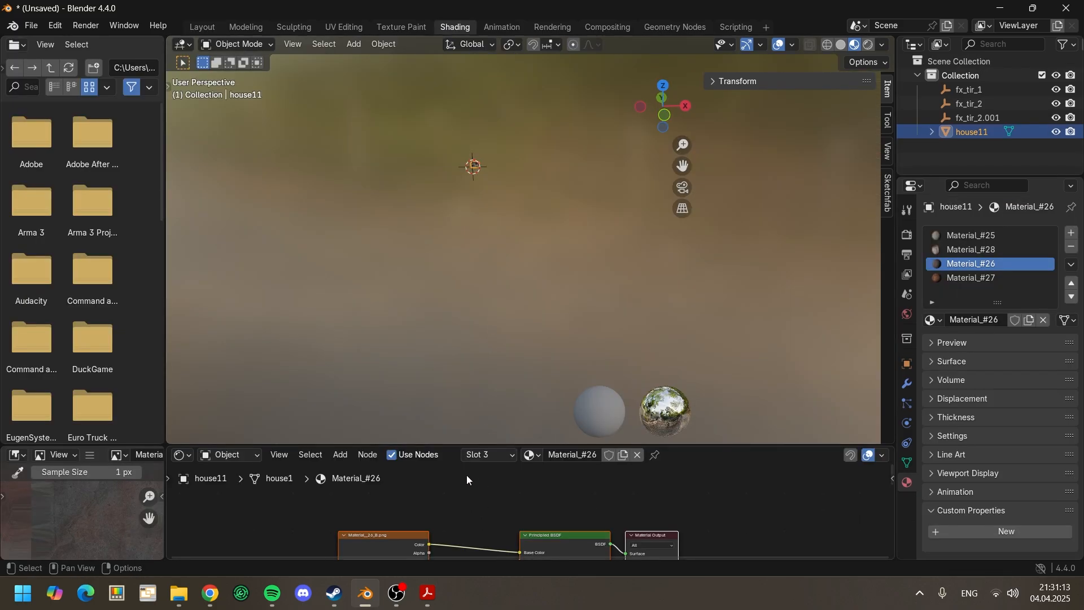
Step: Enlarge the node editor area and look over the texture nodes of Material_#26 on house11
left_click_drag(458, 445, 433, 117)
scroll(431, 316, "down", 6)
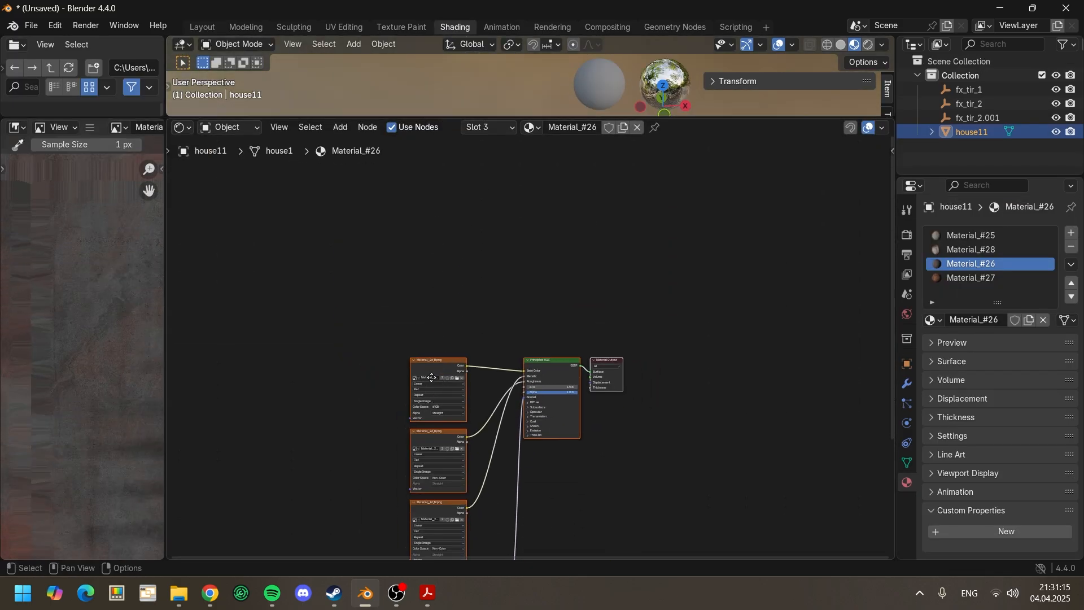
scroll(415, 412, "up", 6)
middle_click_drag(403, 495, 412, 357)
scroll(411, 418, "up", 3)
middle_click_drag(411, 452, 429, 437)
Step: Add Material__26_O.png from the old-house textures folder as an unconnected image texture node in Material_#26
left_click(950, 278)
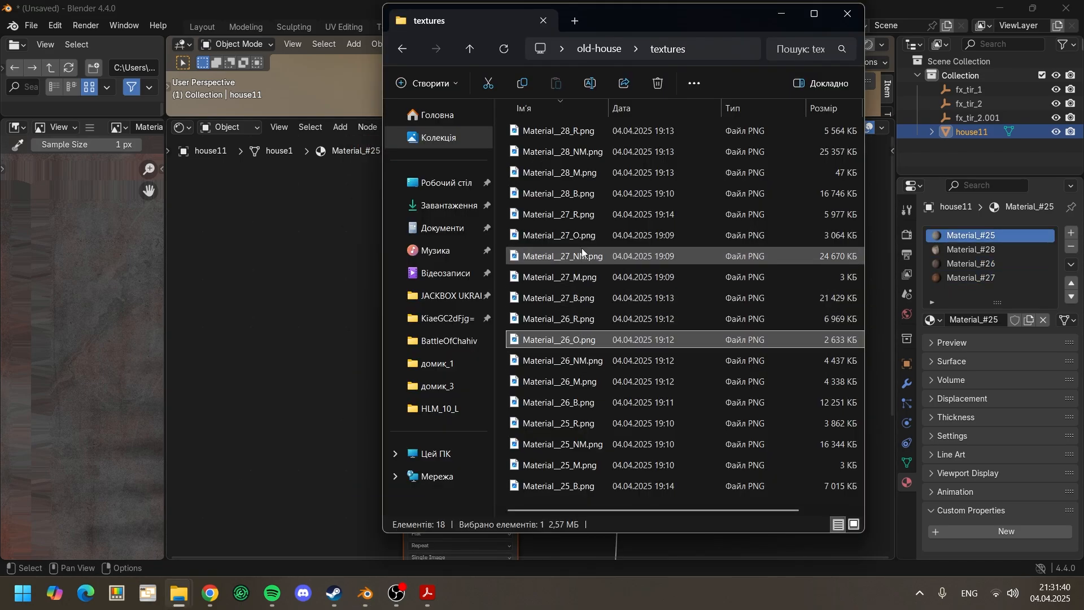
left_click(991, 265)
middle_click_drag(381, 395, 425, 376)
scroll(395, 435, "down", 3)
middle_click_drag(395, 431, 435, 383)
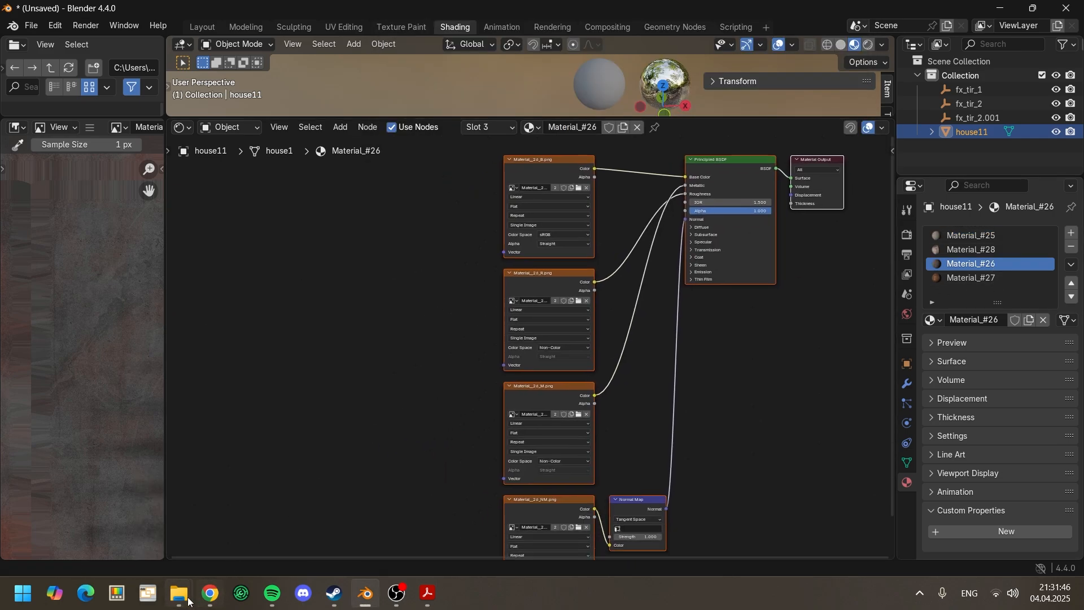
mouse_move(179, 592)
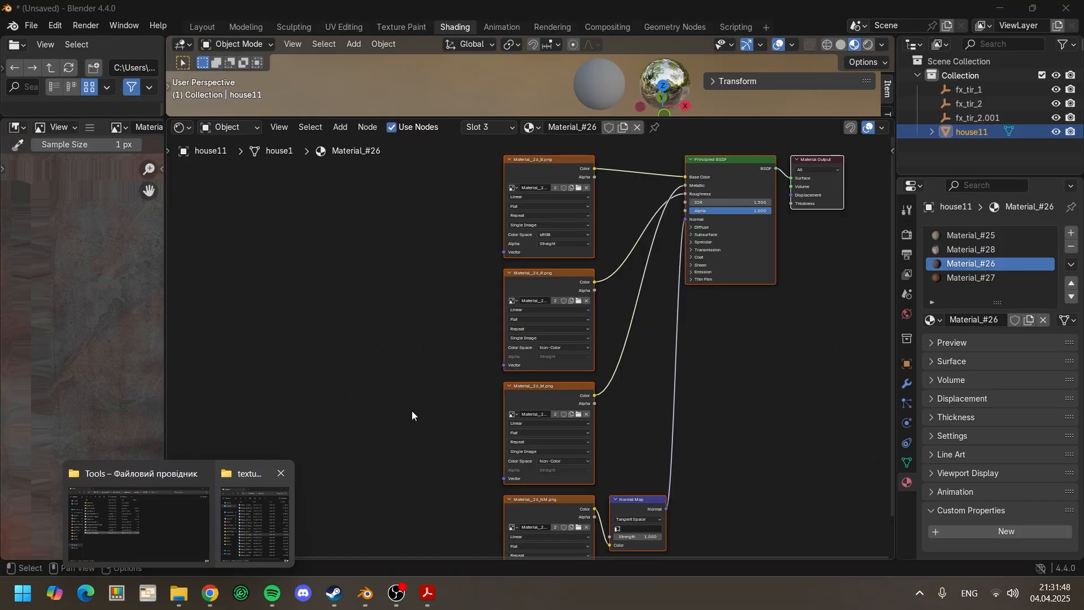
left_click(277, 514)
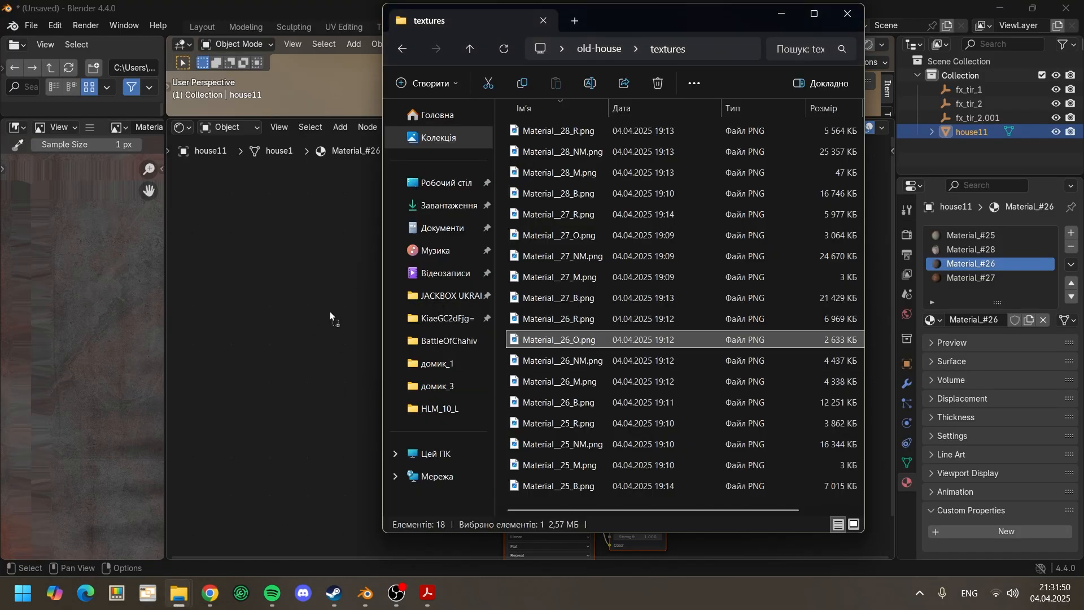
left_click(284, 400)
scroll(375, 413, "up", 3)
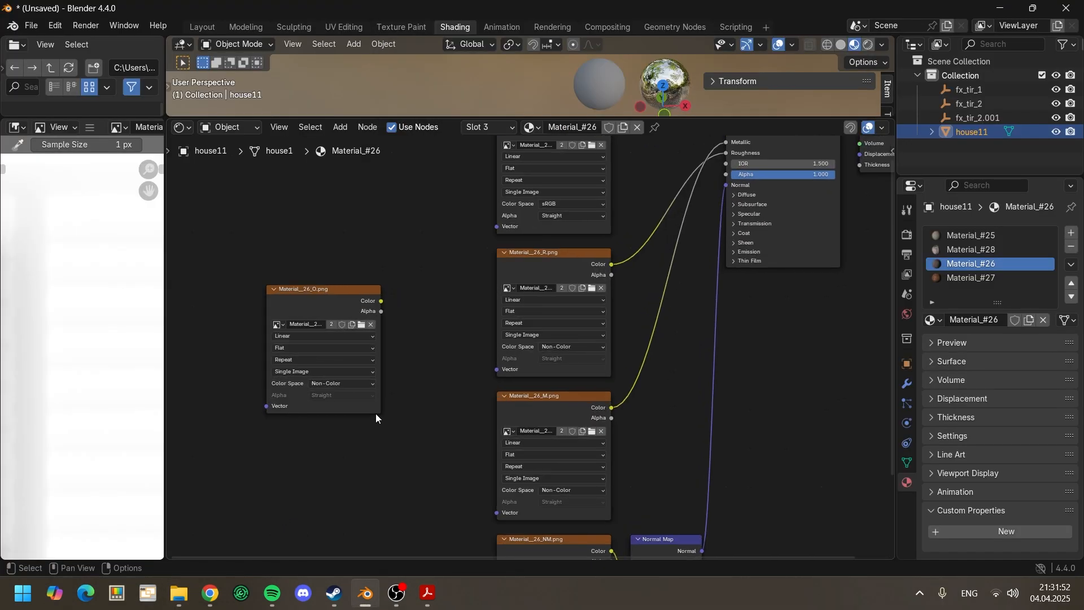
middle_click_drag(653, 392, 642, 391)
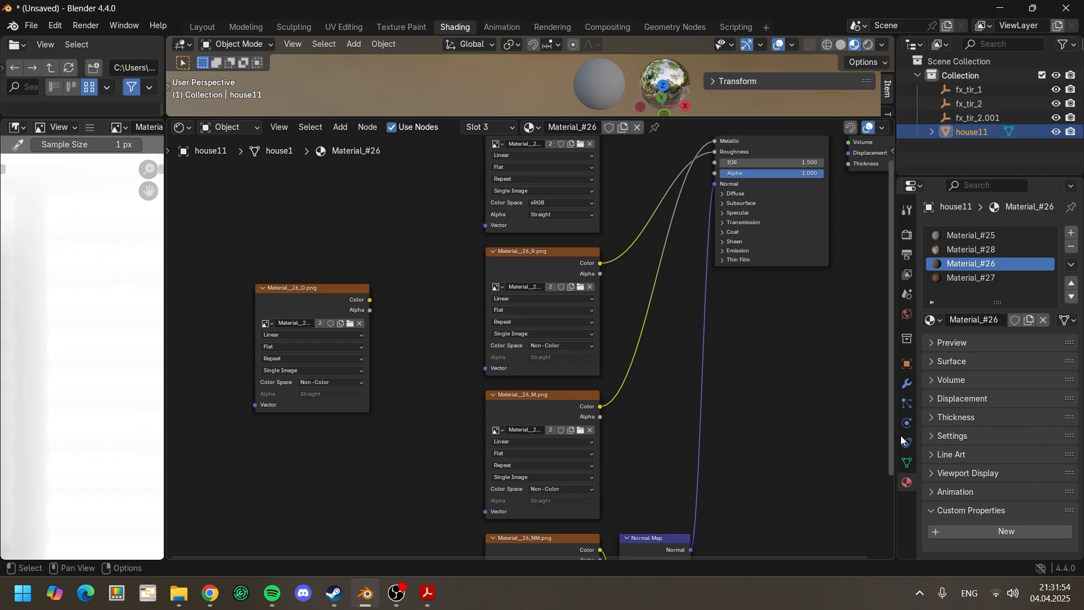
Step: Add a custom property of type String named EugAO to Material_#26
left_click(972, 530)
scroll(982, 529, "down", 1)
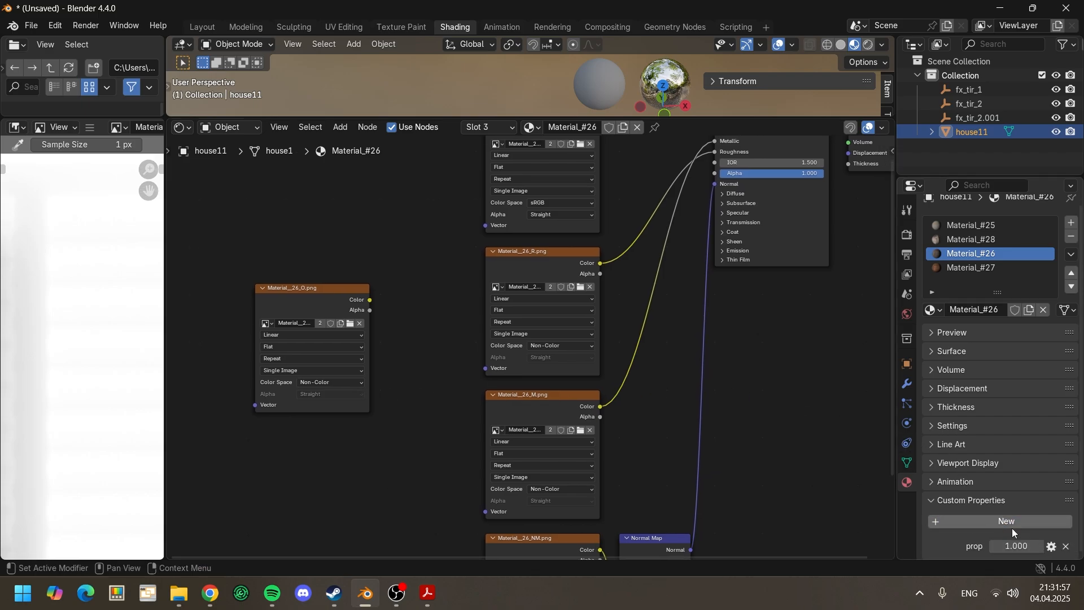
left_click(1051, 547)
left_click(993, 334)
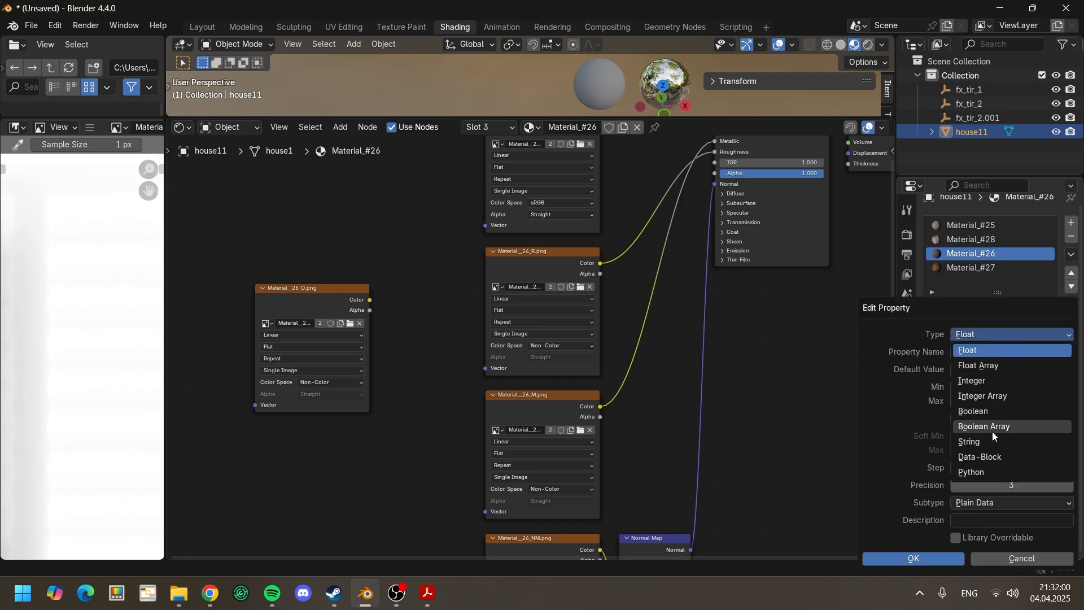
left_click(992, 442)
left_click(981, 352)
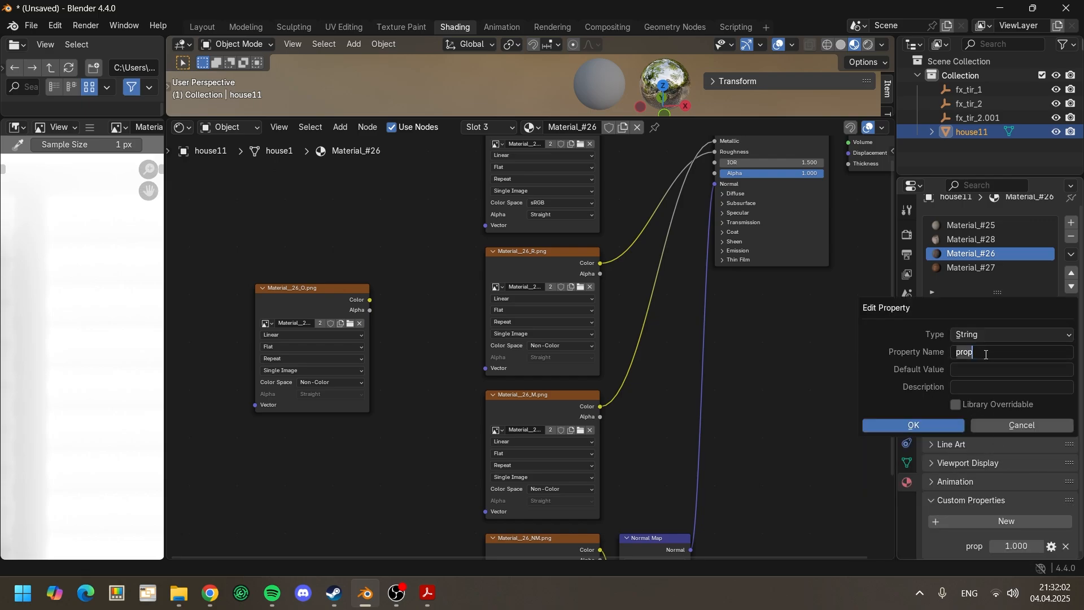
type("EugAO")
left_click(938, 424)
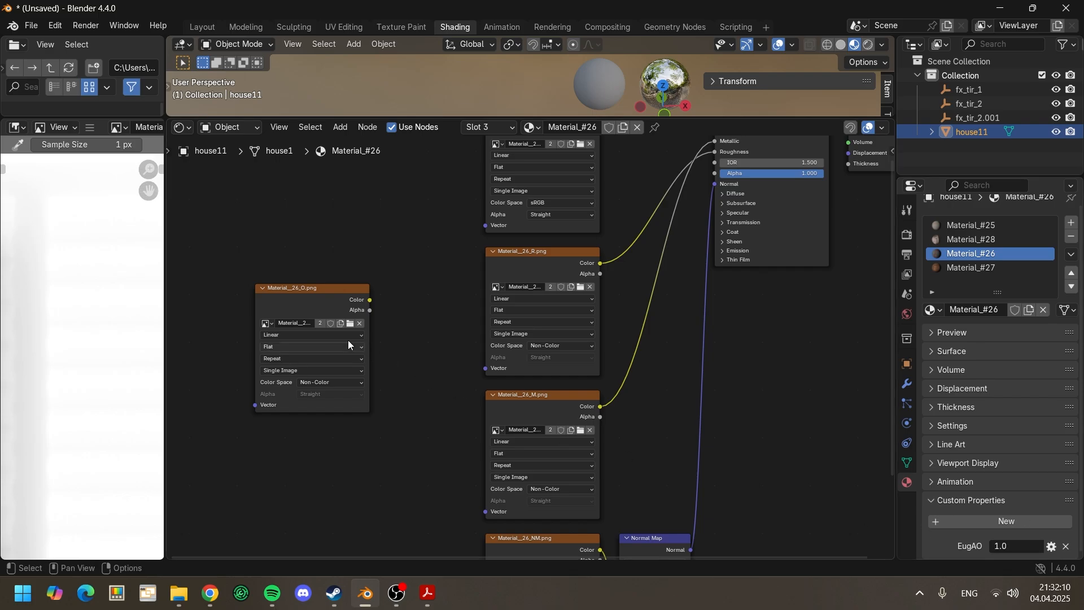
Step: Copy the occlusion image's name, Material__26_O.png, into the EugAO property of Material_#26
left_click(299, 323)
left_click(1014, 553)
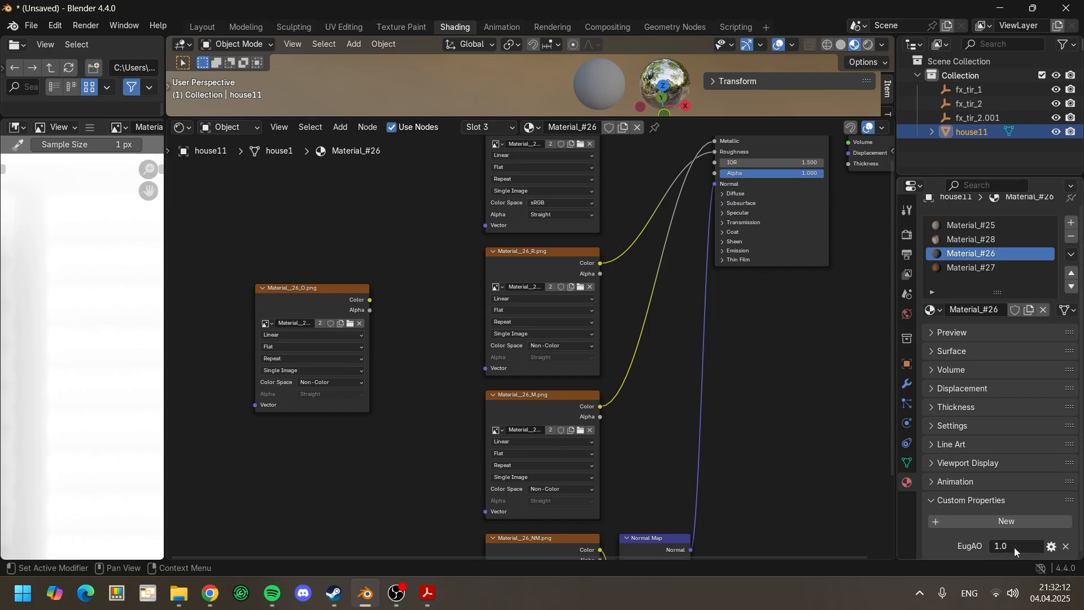
left_click(1014, 549)
type("Material__26_O.png")
left_click(760, 451)
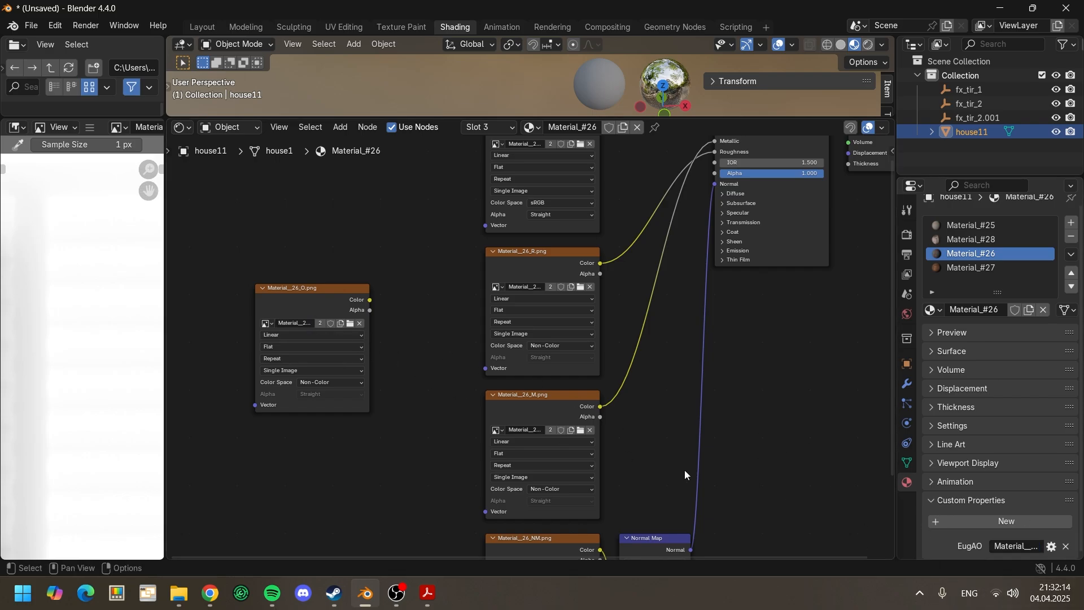
Step: Add Material__27_O.png from the textures folder as an unconnected image texture node in Material_#27
mouse_move(179, 593)
left_click(260, 517)
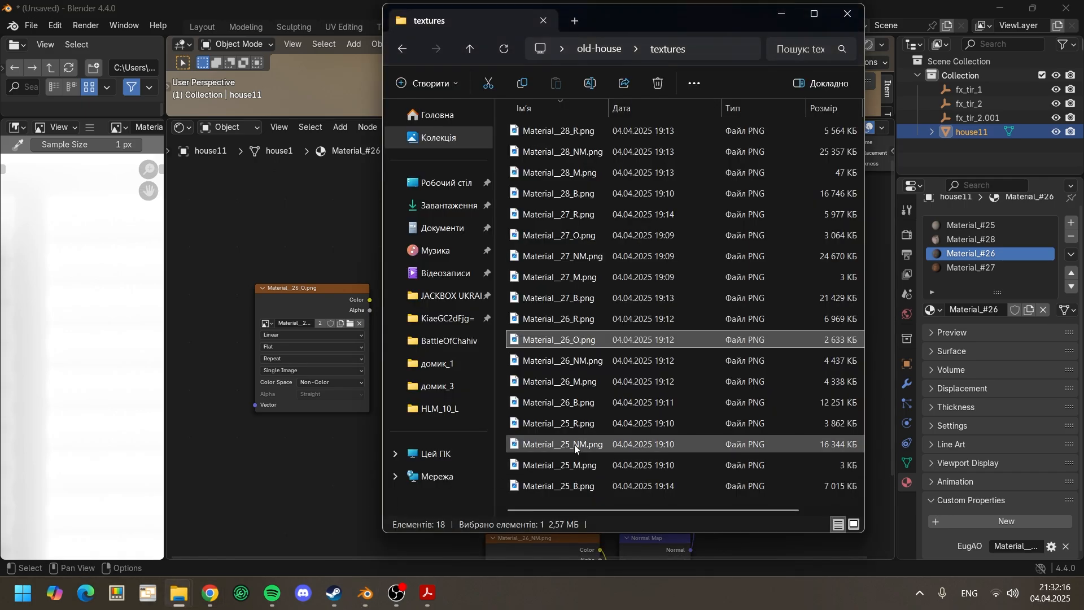
left_click(590, 236)
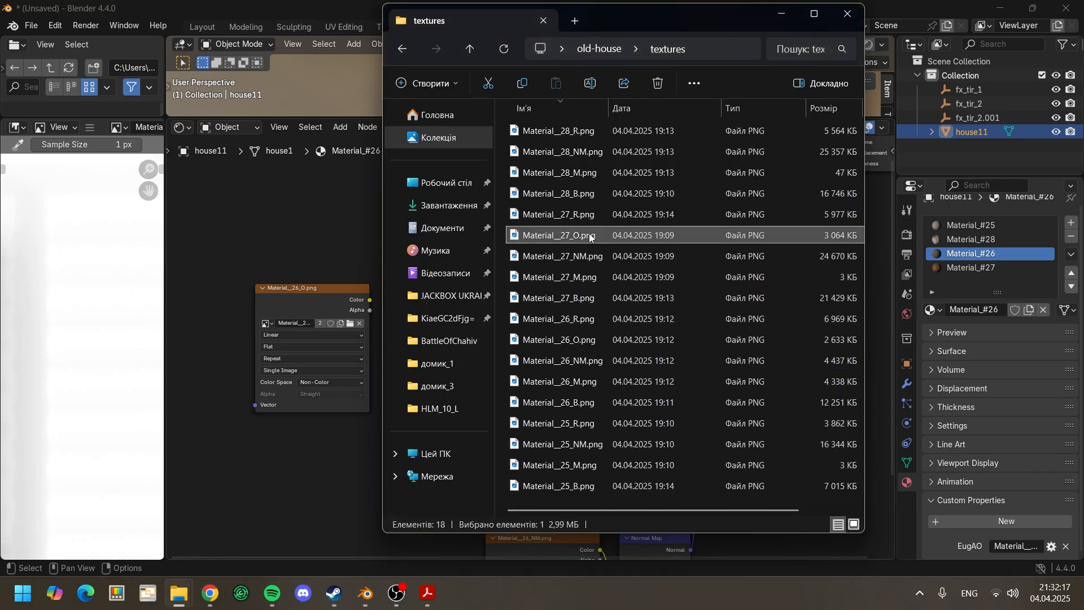
left_click(1000, 274)
key("Home")
mouse_move(187, 605)
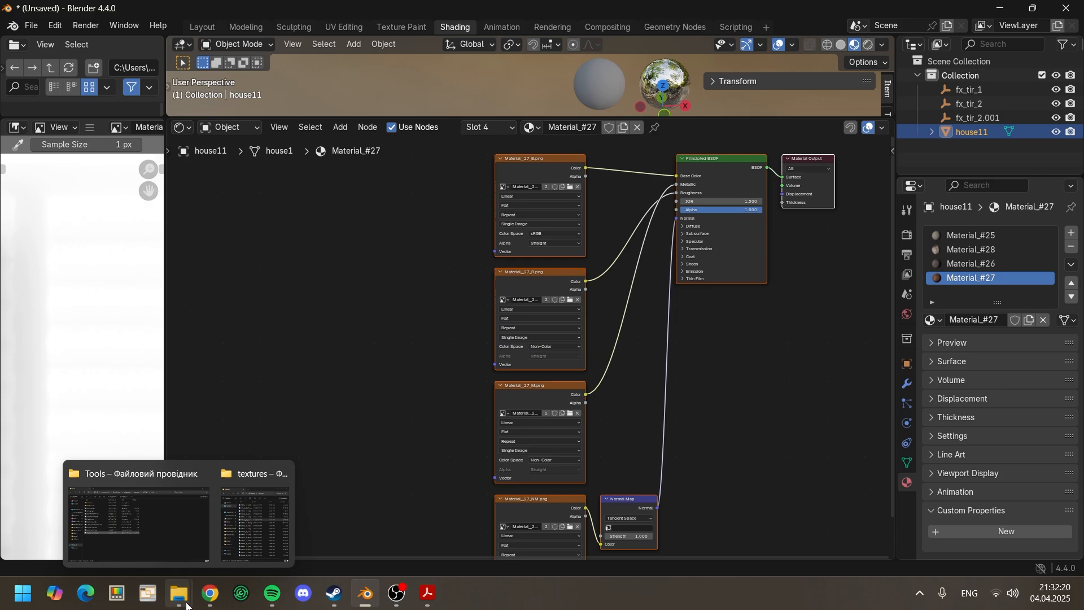
left_click(255, 522)
left_click_drag(574, 241, 306, 330)
left_click(331, 347)
scroll(330, 362, "up", 2)
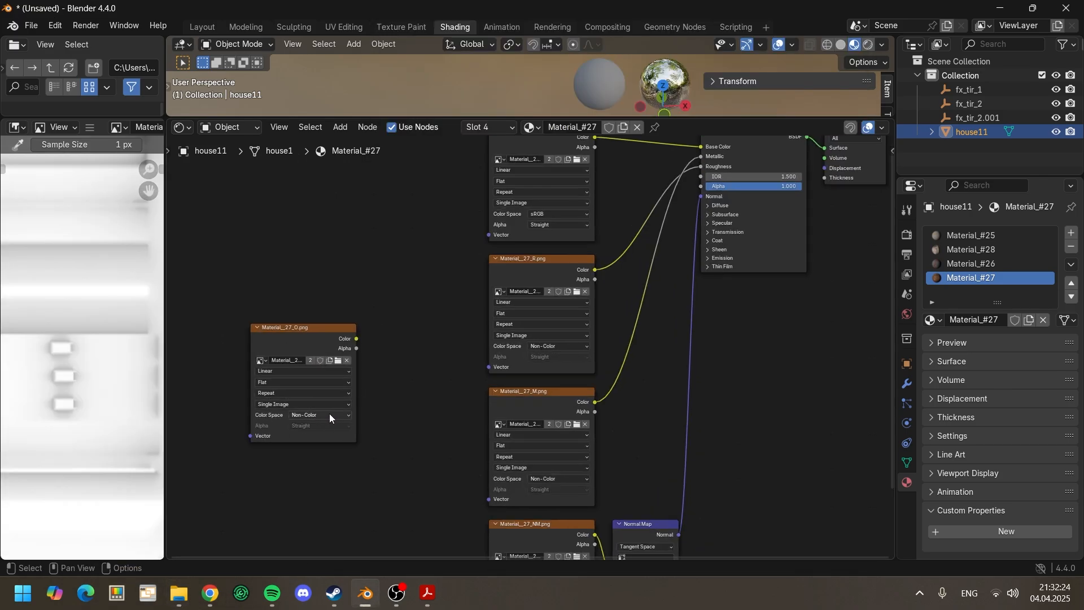
middle_click_drag(340, 375, 309, 302)
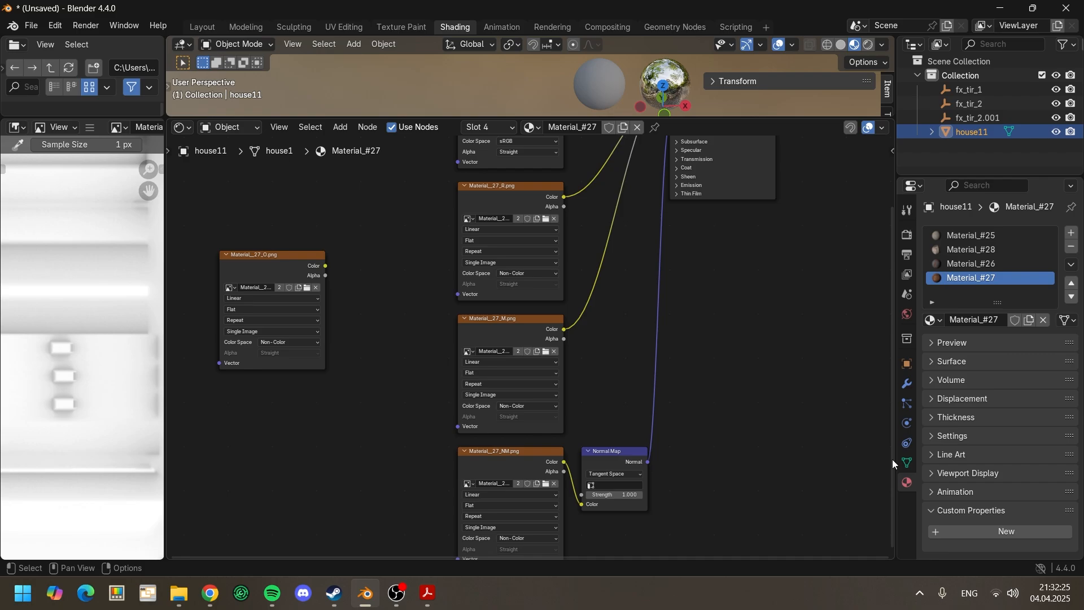
Step: Add a custom property of type String named EugAO to Material_#27
left_click(1002, 532)
left_click(1051, 549)
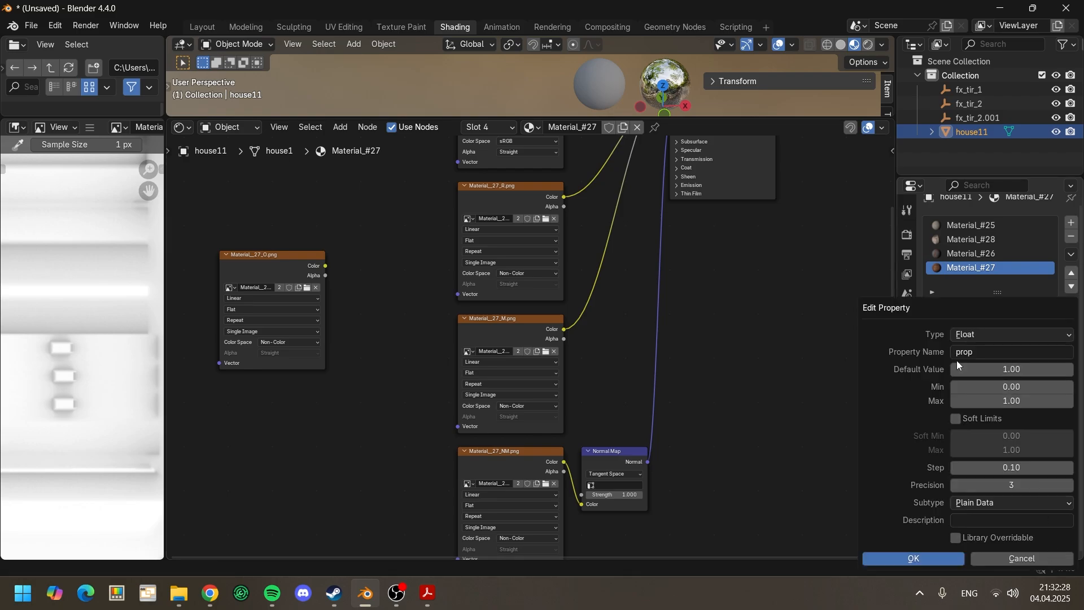
left_click(971, 336)
left_click(989, 441)
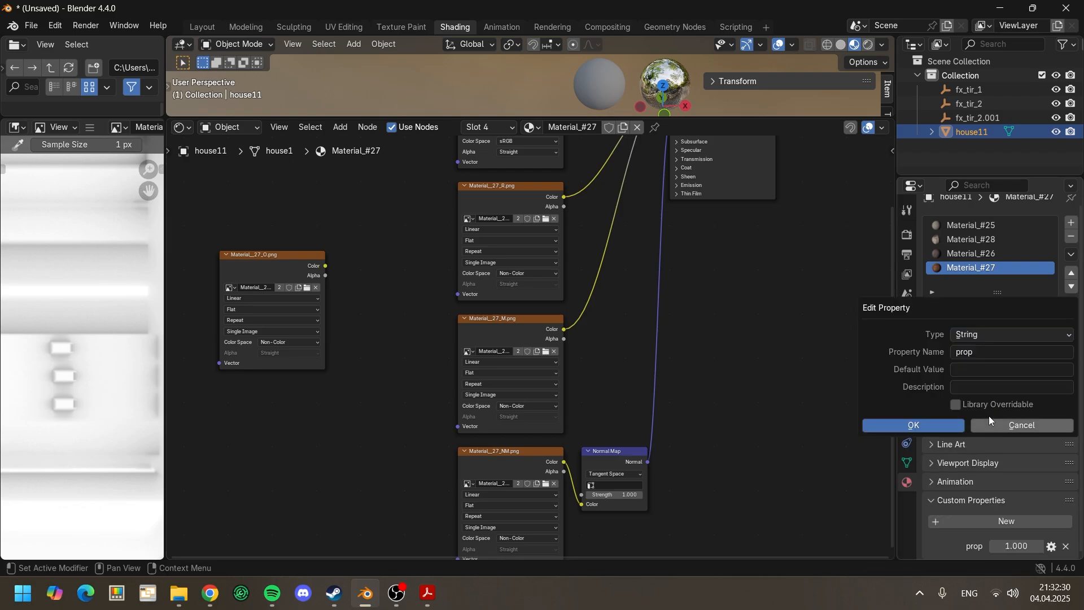
left_click(991, 353)
type("EugAO")
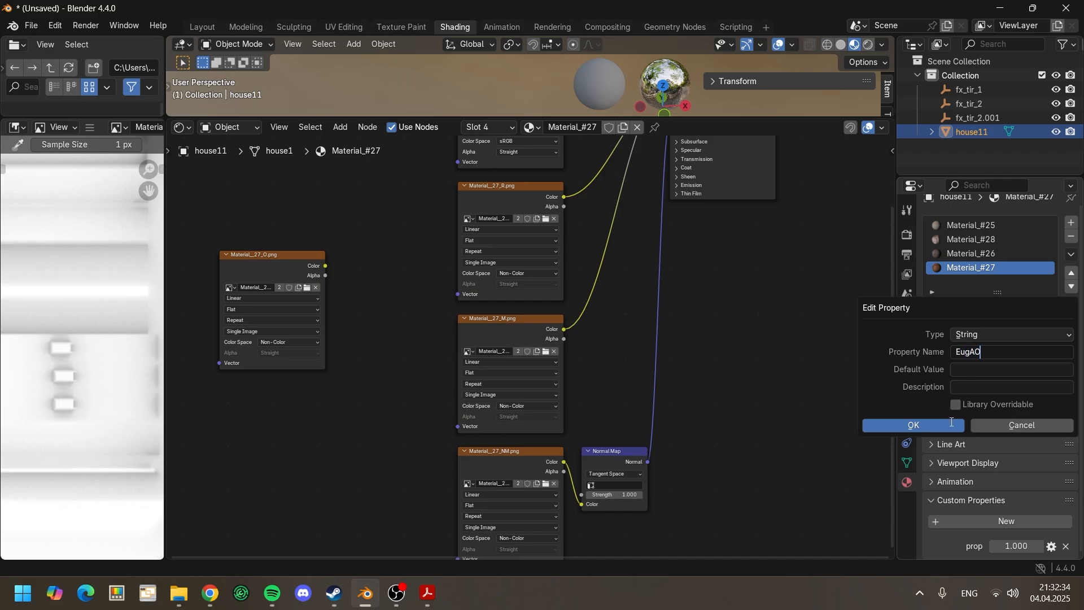
left_click(942, 426)
Step: Copy the occlusion image's name, Material__27_O.png, into the EugAO property of Material_#27
left_click(251, 287)
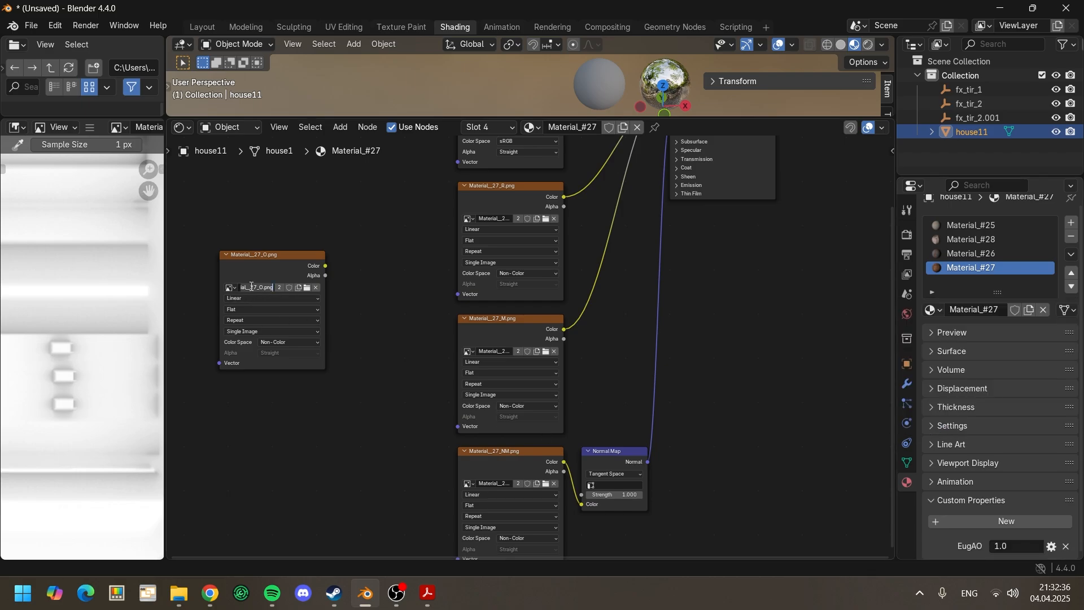
left_click(377, 346)
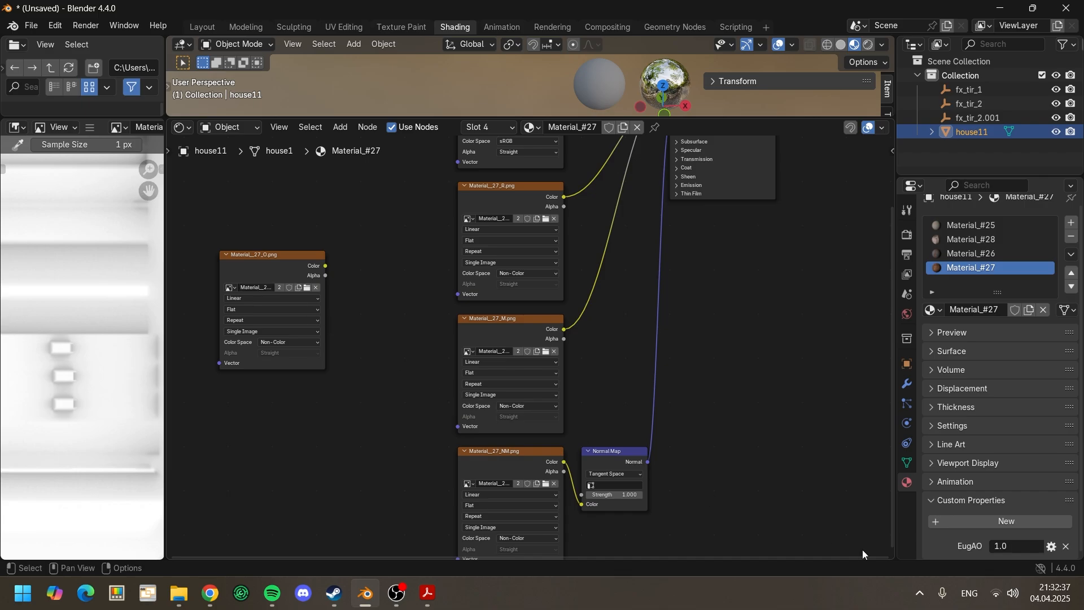
left_click(1011, 547)
type("Material__27_O.png")
key("Return")
Step: Enlarge the 3D viewport by shrinking the node editor beneath it
scroll(730, 229, "down", 1)
left_click_drag(599, 119, 598, 523)
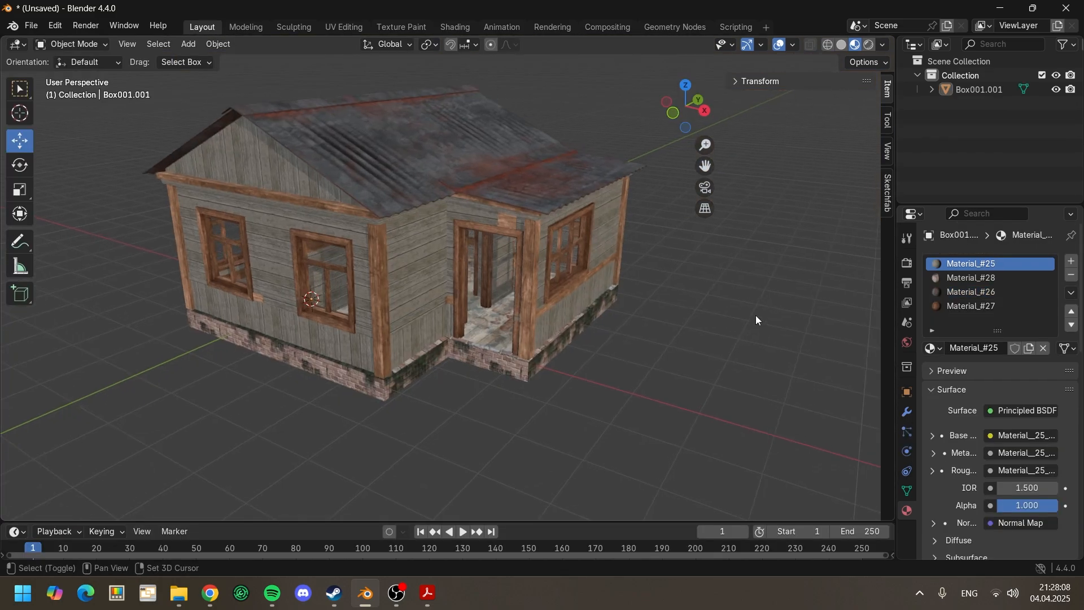
Step: Add a Plain Axes empty and move it along Y to about -3.69 m, in front of the house's gable wall
key("shift+a")
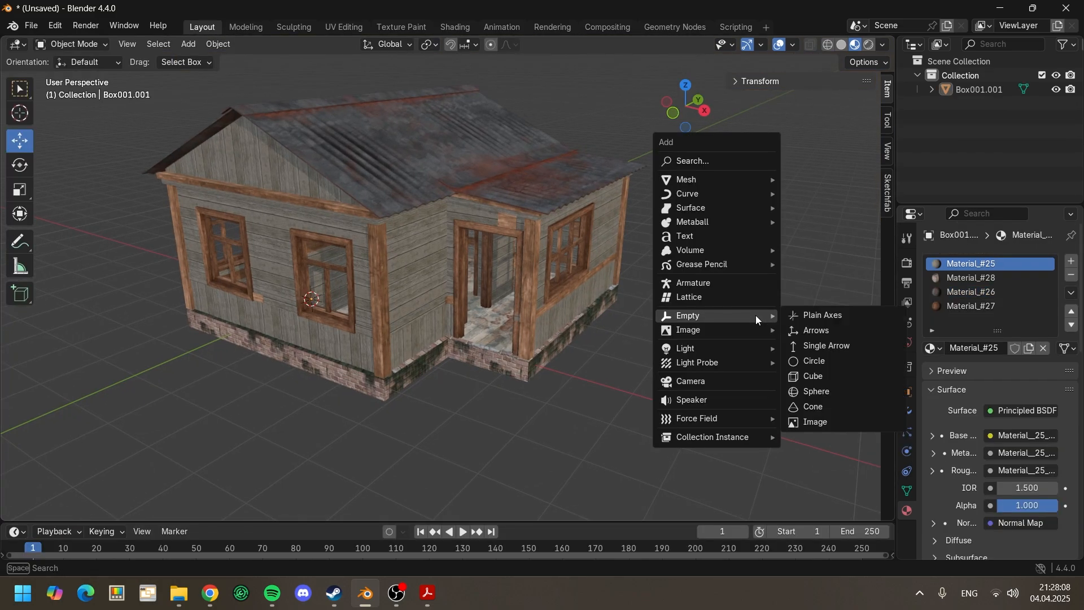
mouse_move(755, 315)
left_click(813, 315)
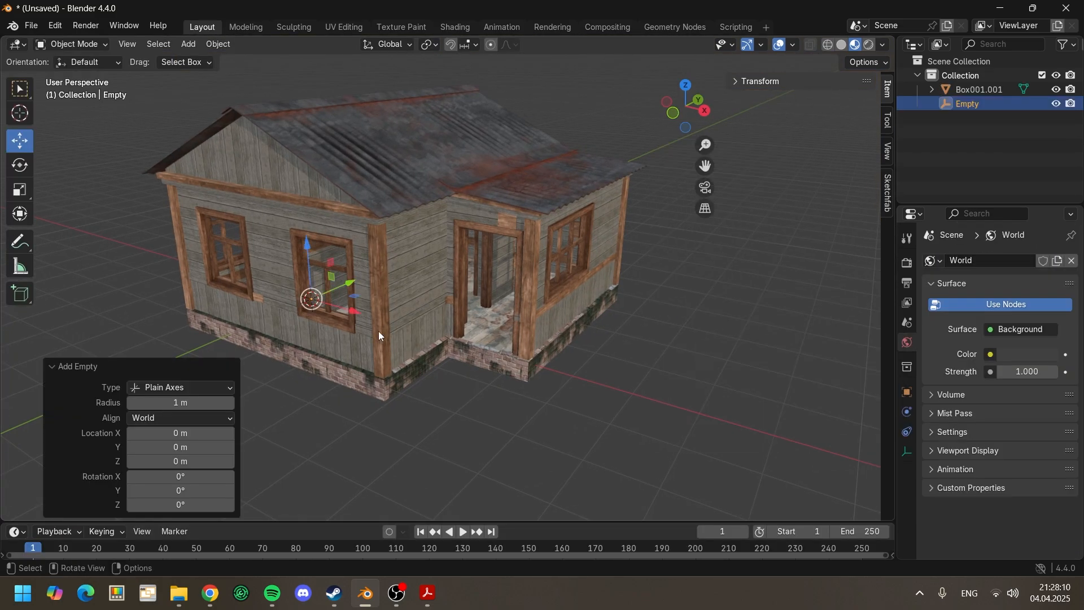
key("KP_Decimal")
key("g")
key("y")
left_click(371, 422)
key("KP_Decimal")
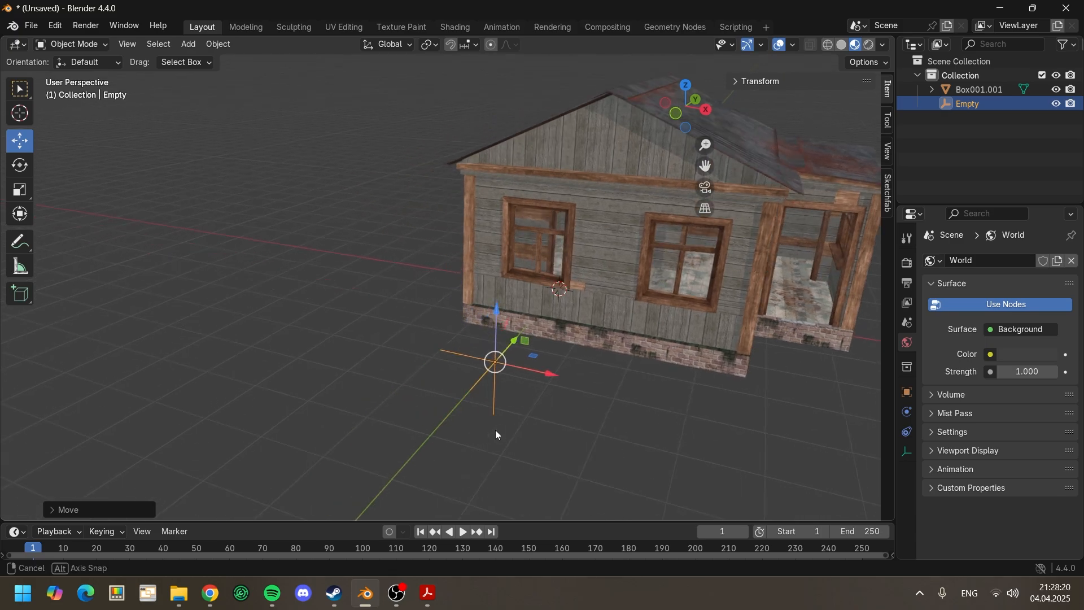
Step: Turn on the axes display for the new empty
left_click(907, 392)
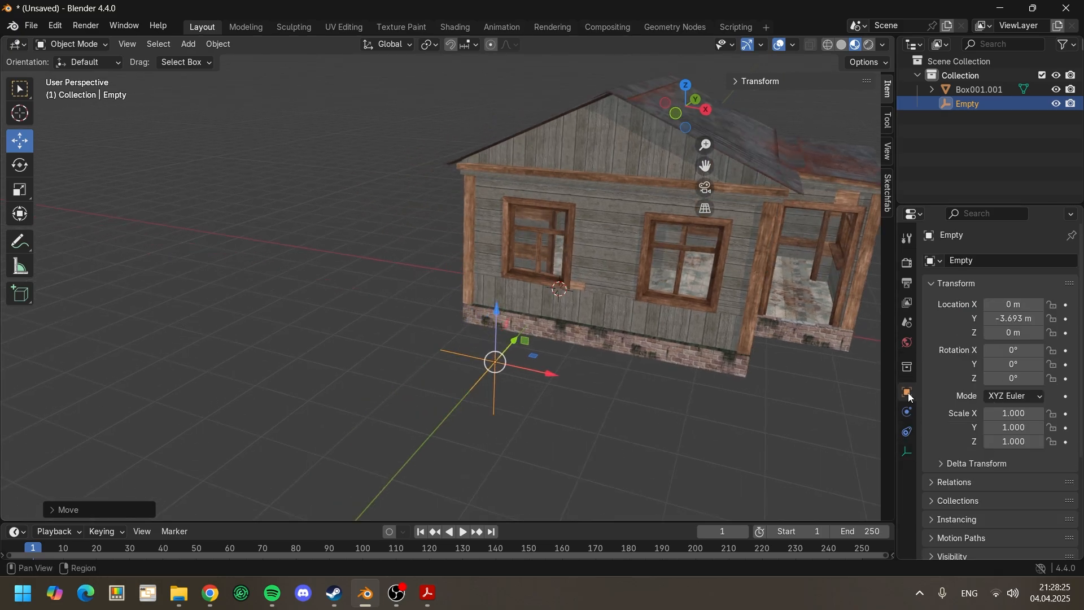
scroll(931, 401, "down", 3)
scroll(940, 430, "down", 2)
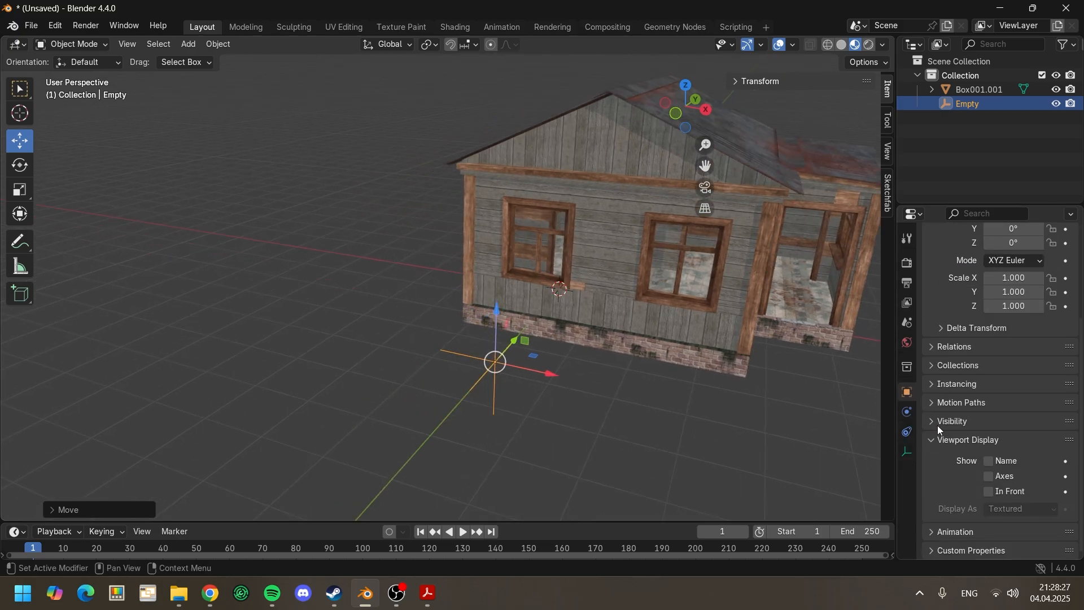
left_click(994, 478)
middle_click_drag(641, 398, 621, 435, "shift")
left_click(614, 445)
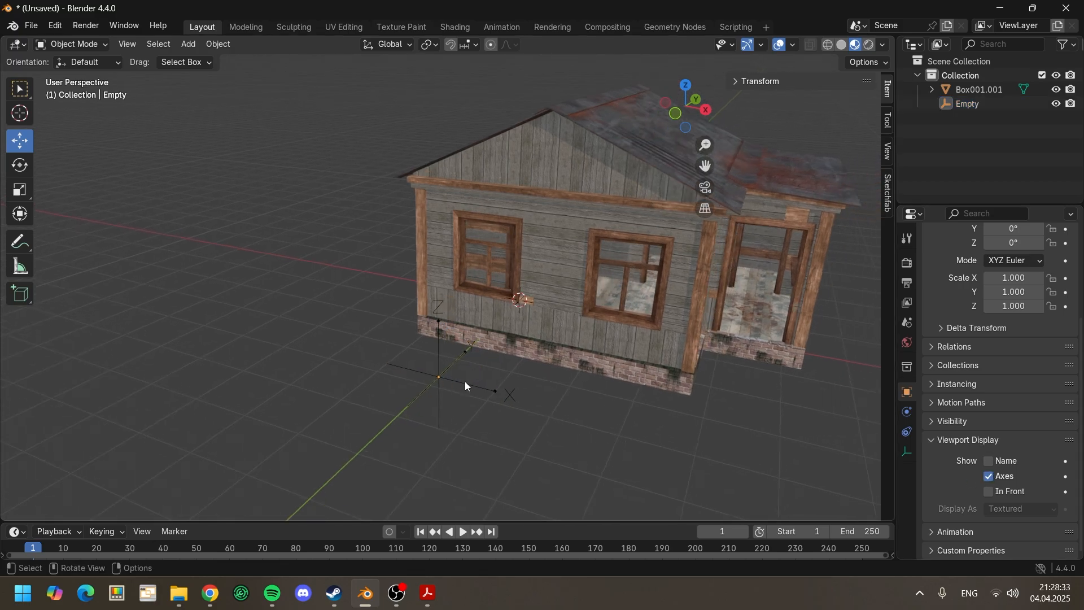
Step: Switch to the Warno Map Editor manual in Acrobat, search for garrisoned, and copy the shooting-point name prefix fx_tir_ from the building models section
left_click(438, 581)
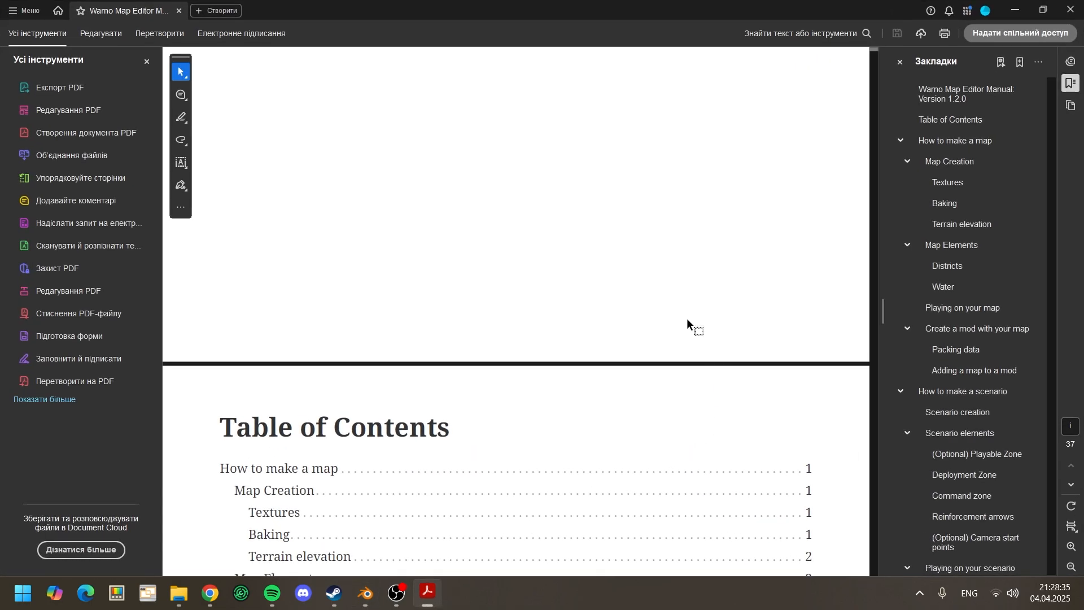
key("ctrl+f")
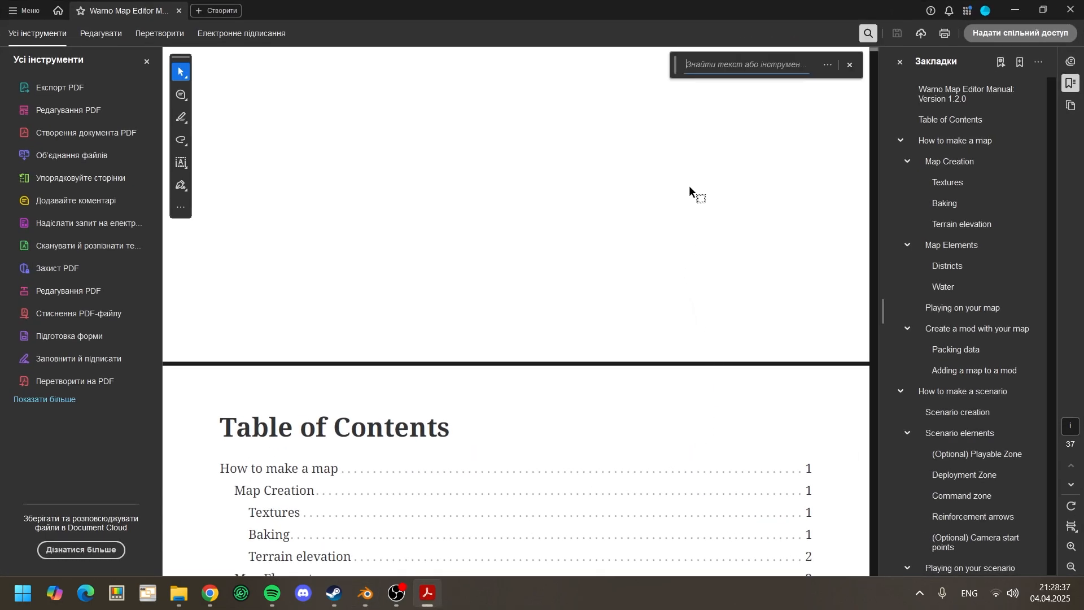
type("Gar")
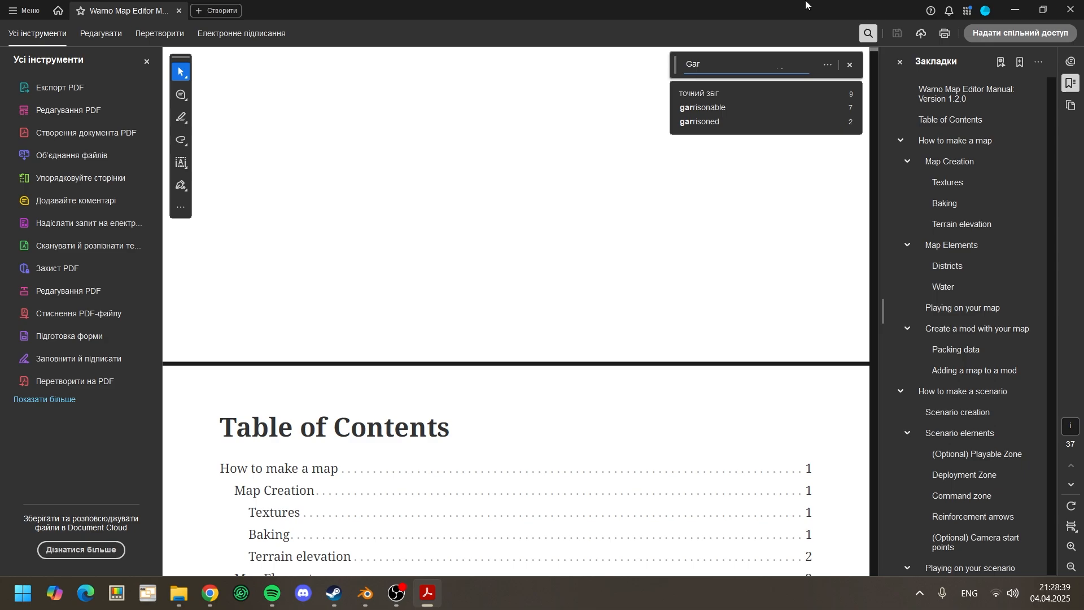
left_click(700, 122)
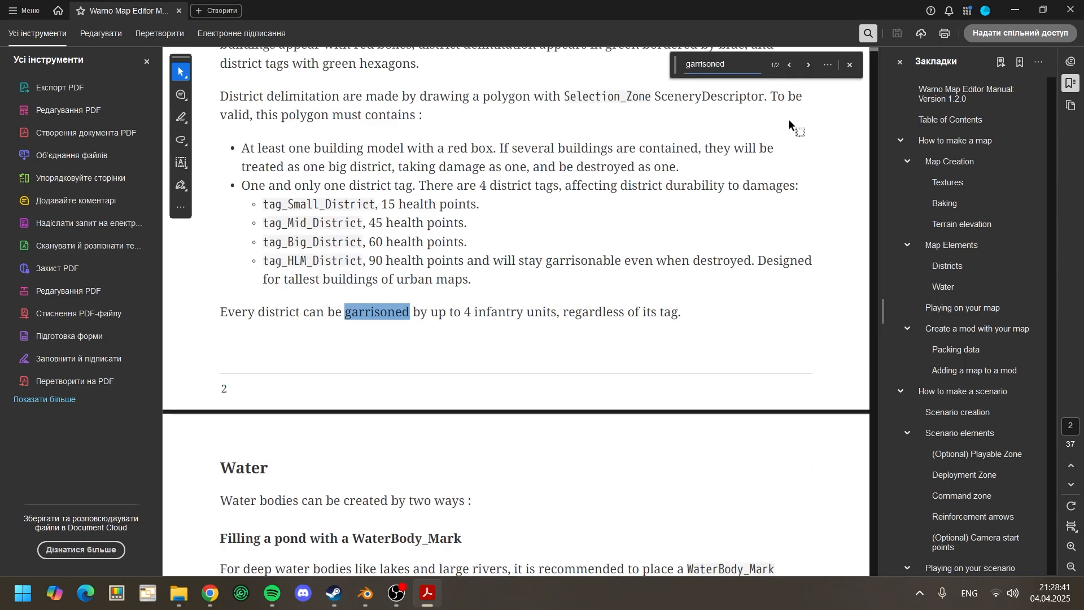
left_click(810, 66)
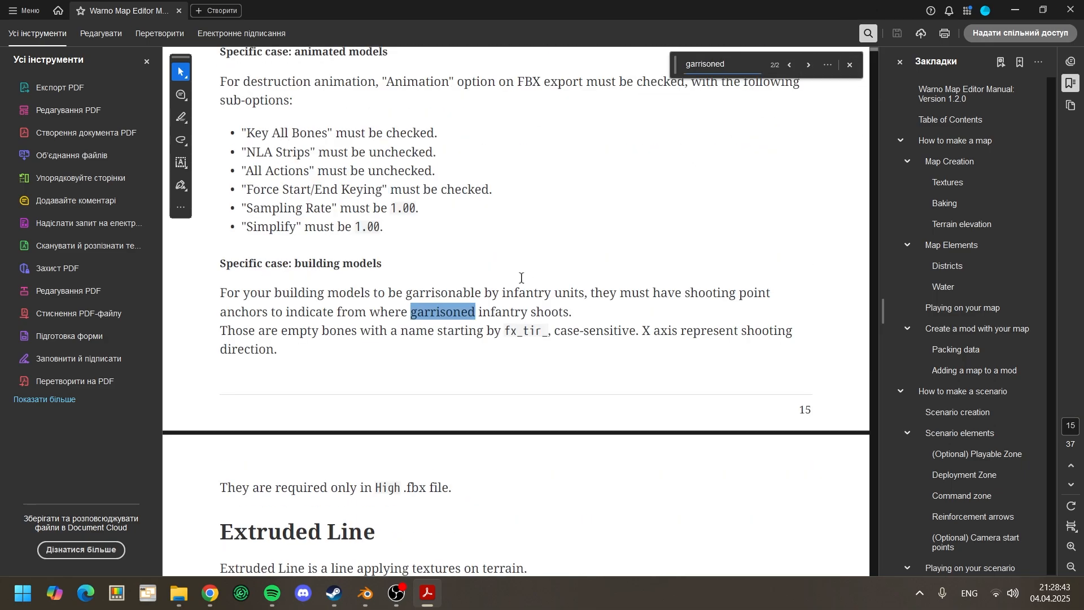
left_click_drag(506, 335, 548, 337)
key("ctrl+c")
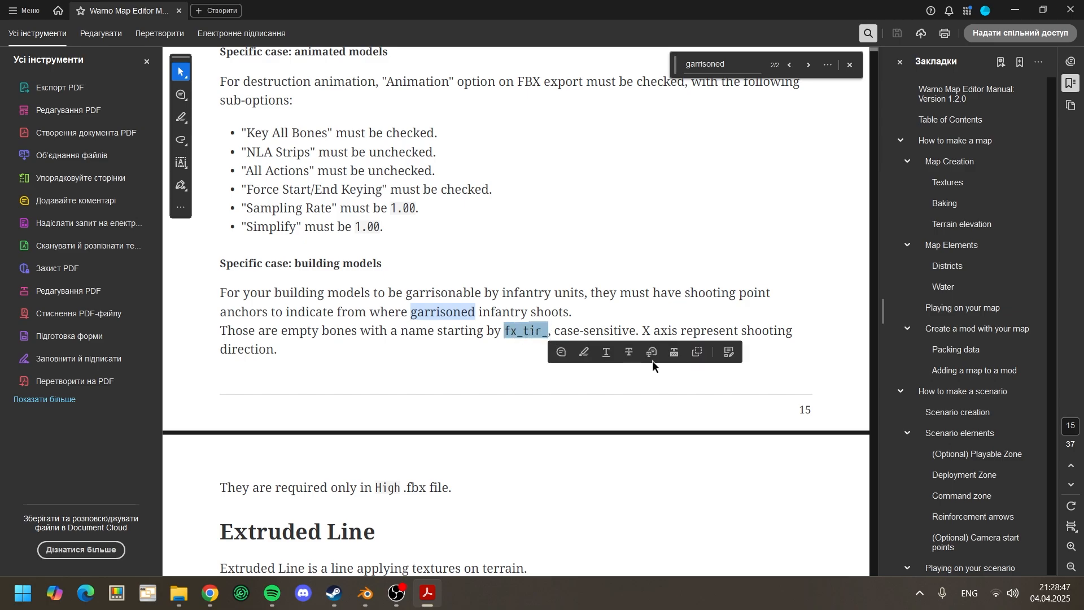
left_click(450, 363)
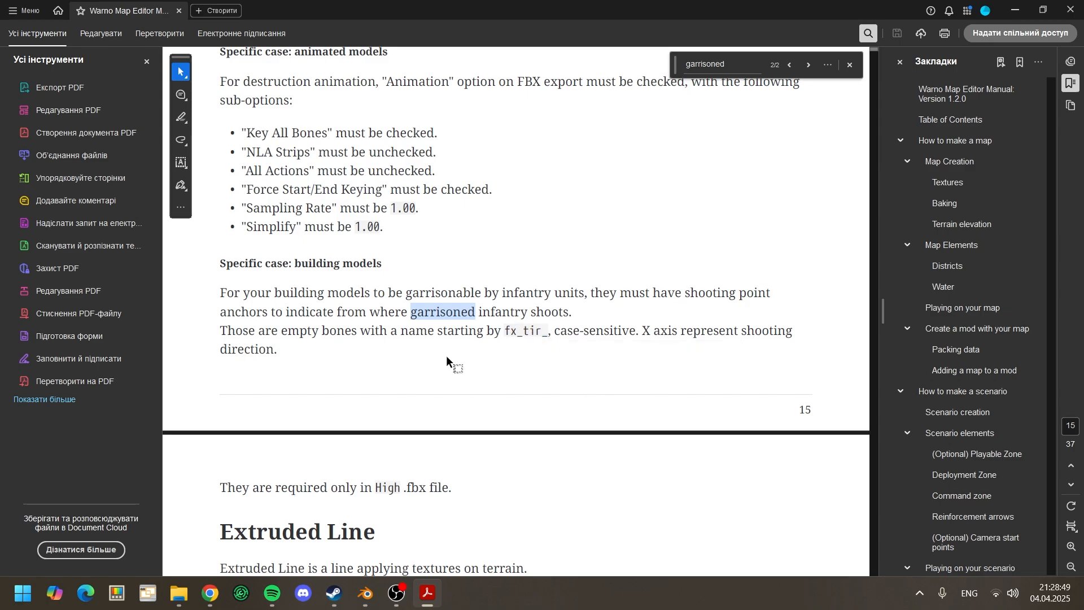
Step: Switch back to Blender and rename the empty as fx_tir_1
left_click(366, 593)
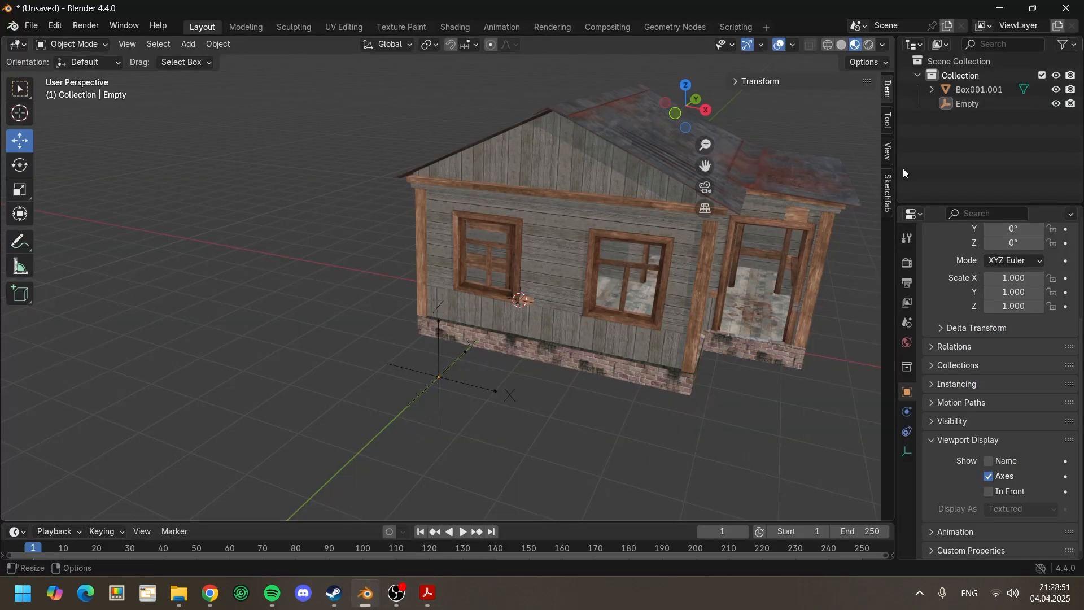
double_click(973, 104)
key("ctrl+v")
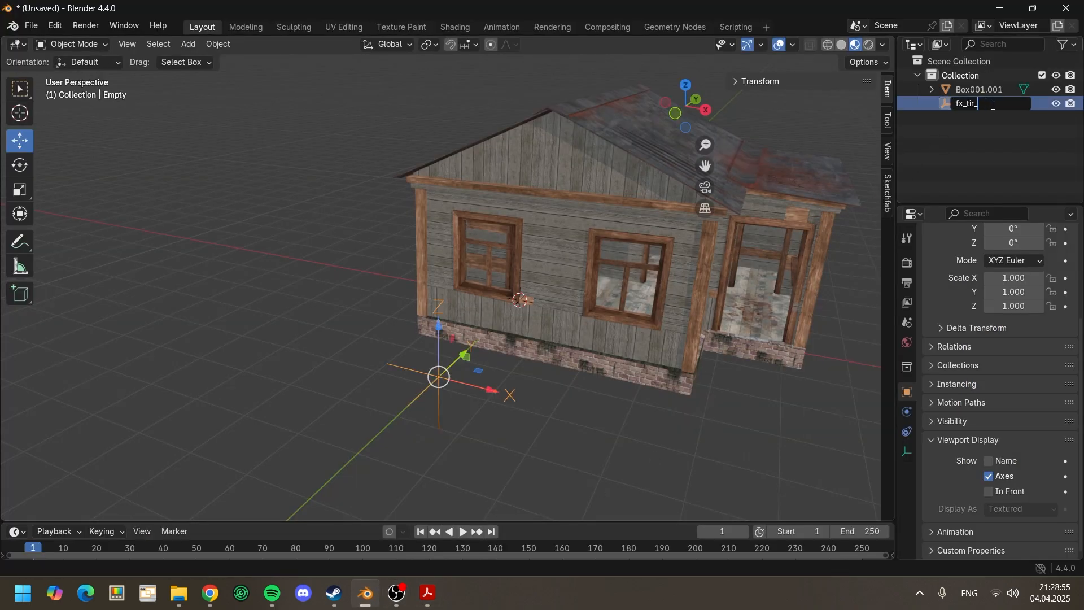
type("1")
key("Return")
Step: Rename the house object Box001.001 as house11
left_click(992, 91)
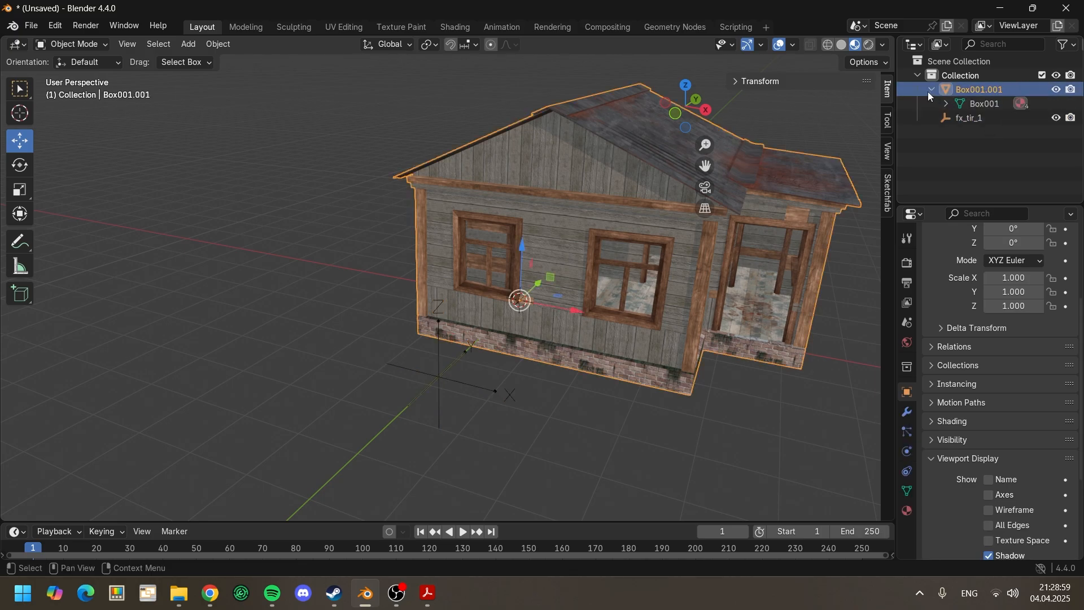
double_click(984, 90)
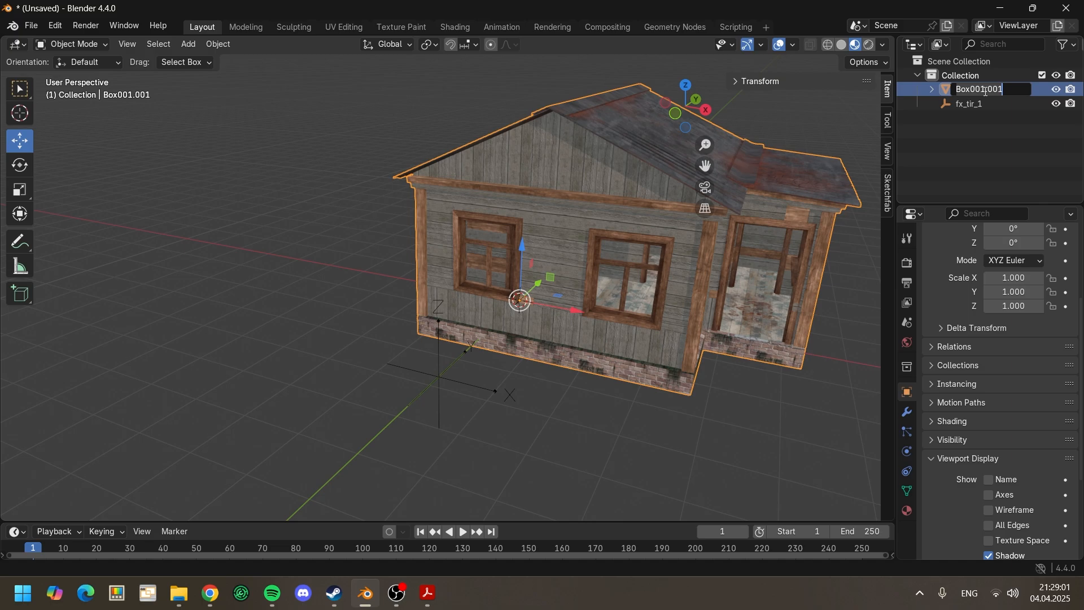
type("house11")
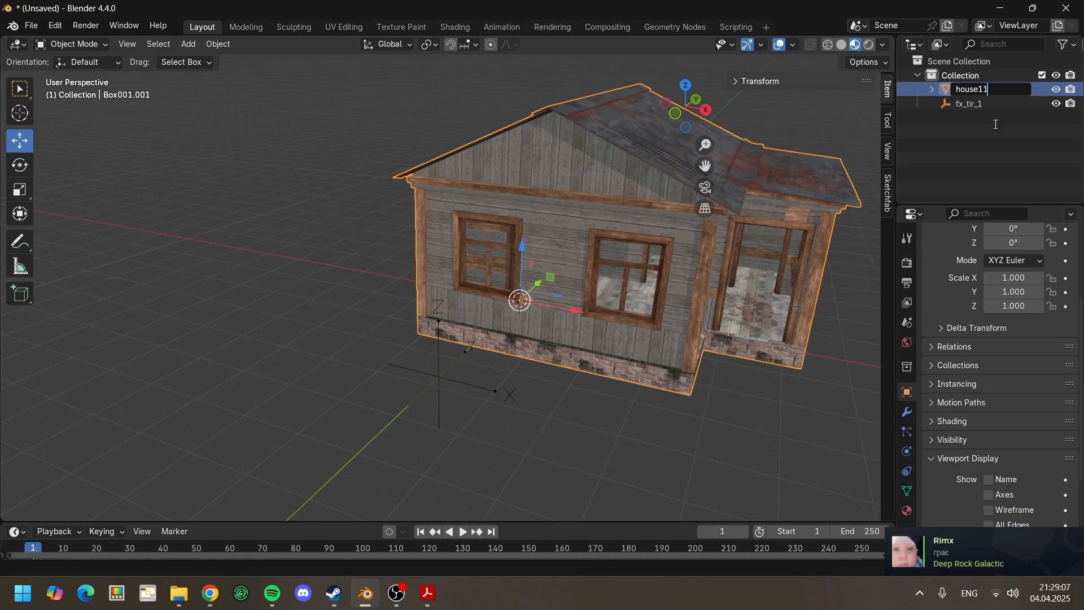
key("Return")
Step: Rename the house's mesh data Box001 as house1
left_click(932, 104)
left_click(985, 118)
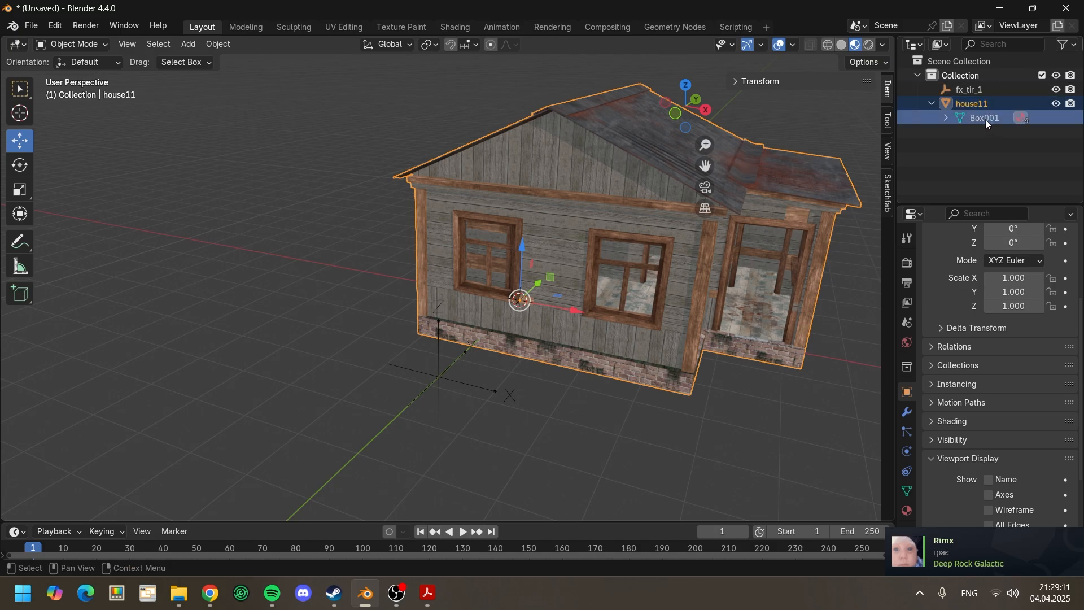
double_click(984, 118)
type("house1")
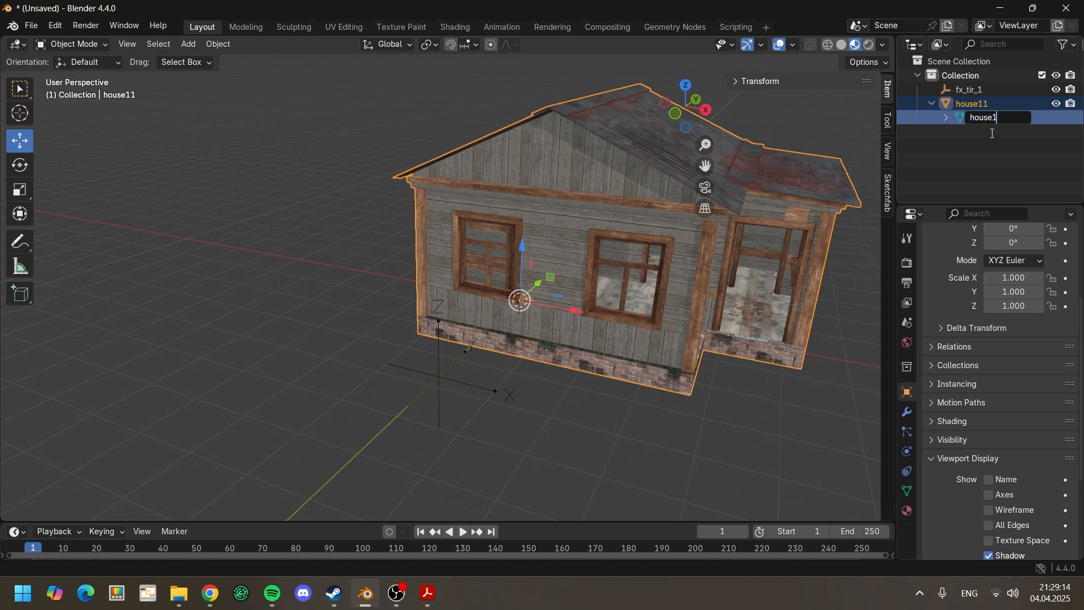
key("Return")
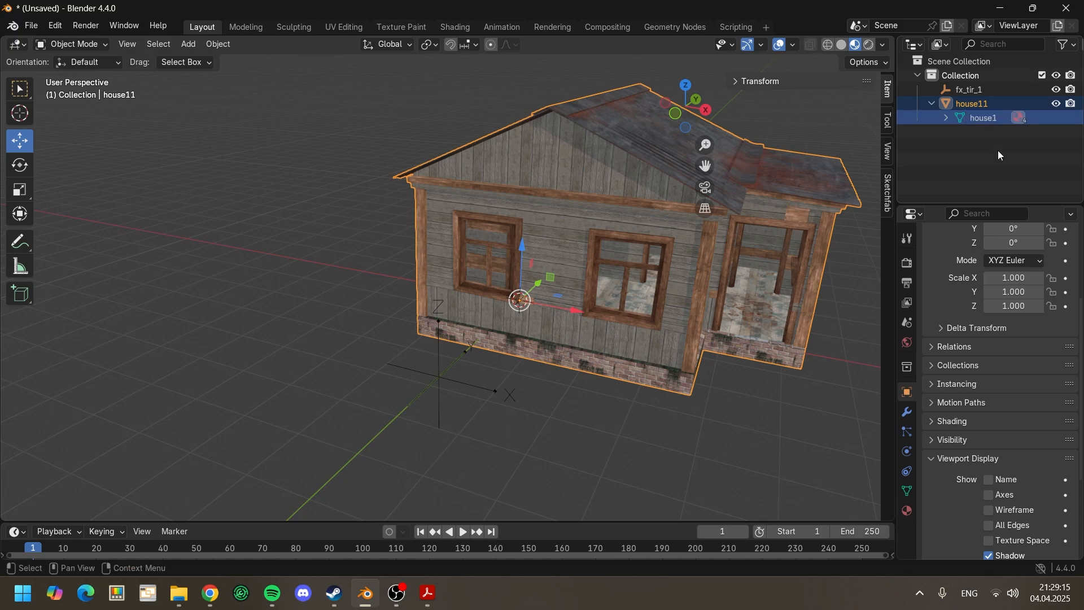
Step: Rotate fx_tir_1 to -90° about Z so its X axis points away from the gable wall
left_click(476, 389)
middle_click_drag(476, 388, 493, 390)
left_click(20, 165)
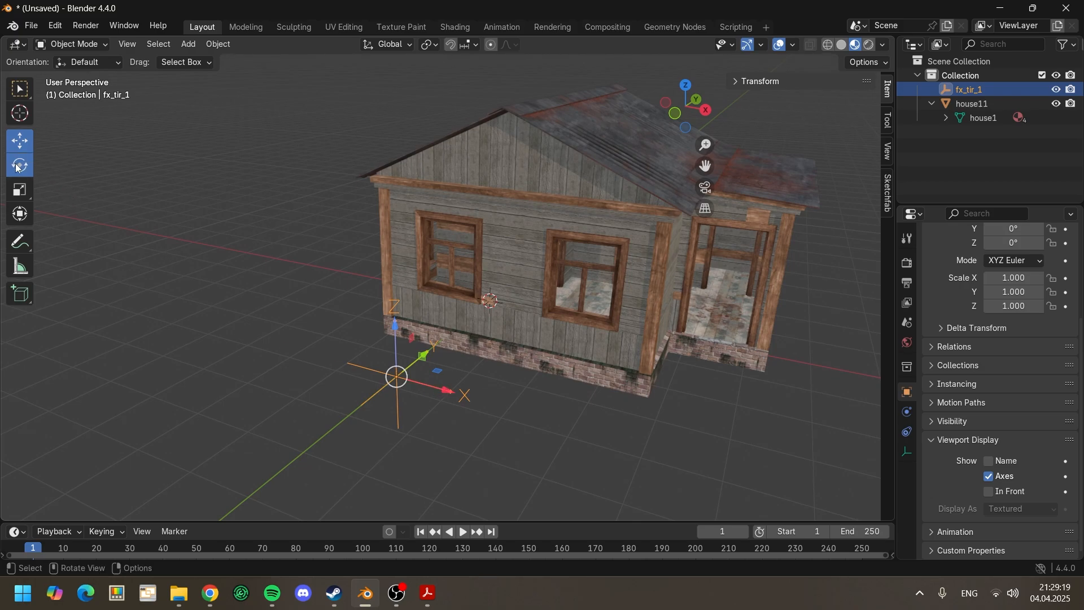
left_click_drag(412, 402, 337, 402)
mouse_move(338, 401)
middle_mouse_down()
mouse_move(361, 415)
mouse_move(330, 410)
middle_mouse_up()
left_click(333, 416)
Step: Move fx_tir_1 into the left window opening of the gable wall and adjust its height there
left_click(20, 141)
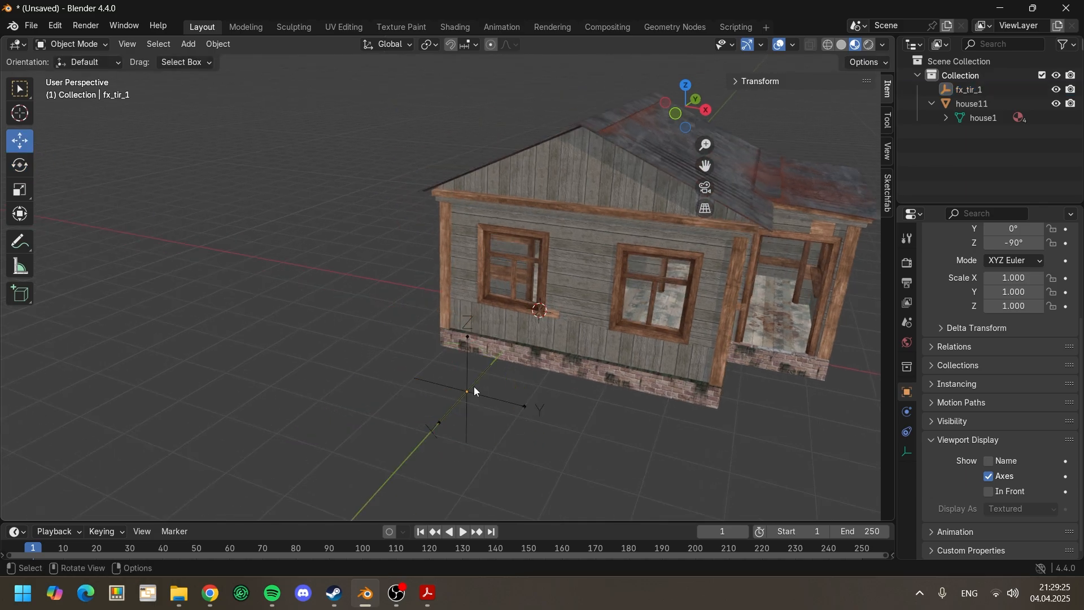
left_click(469, 391)
right_click(466, 346)
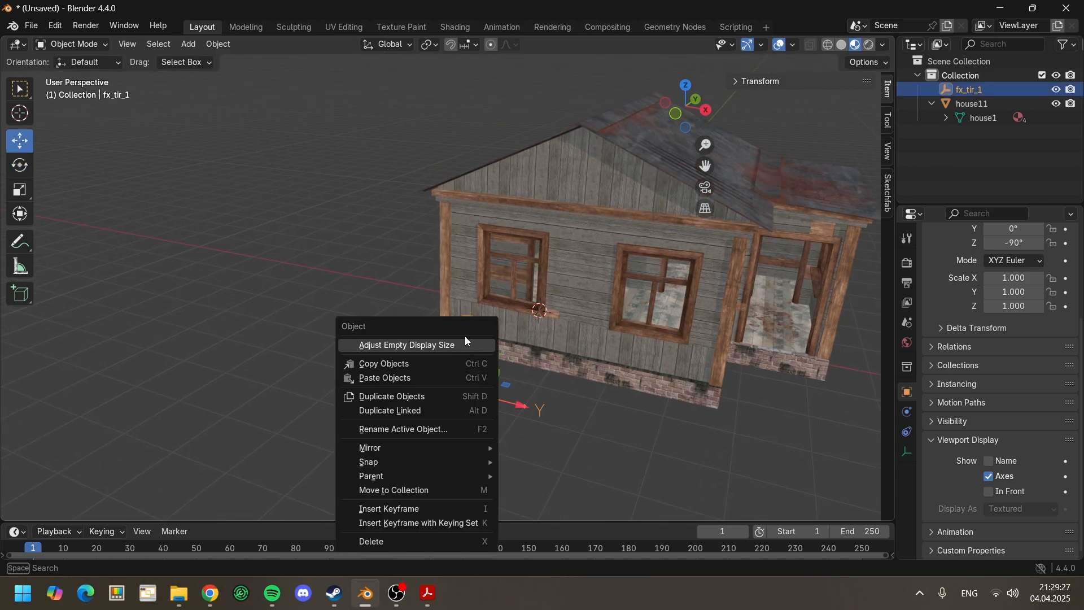
left_click_drag(469, 356, 526, 244)
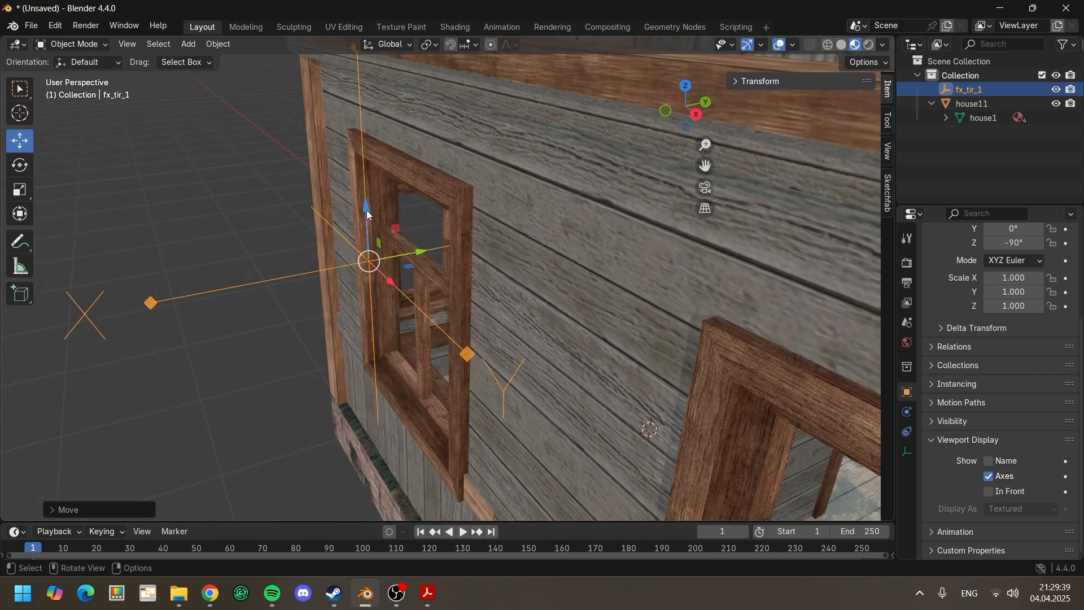
left_click_drag(367, 210, 375, 305)
left_click_drag(422, 339, 488, 331)
left_click_drag(489, 332, 488, 332)
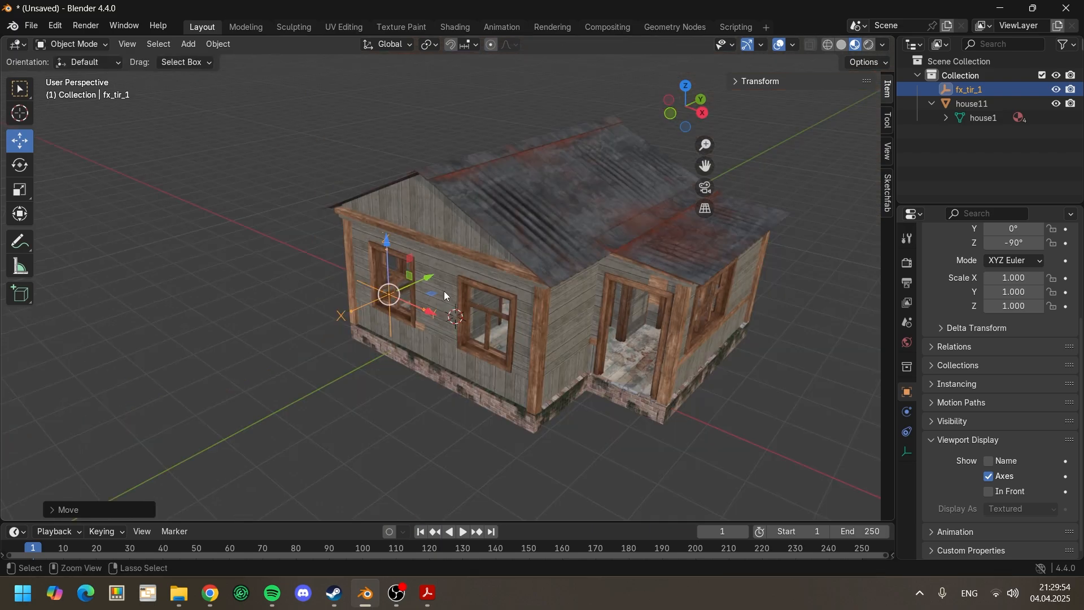
Step: Paste a copy of fx_tir_1 and move it along X to the right window of the gable wall
key("ctrl+v")
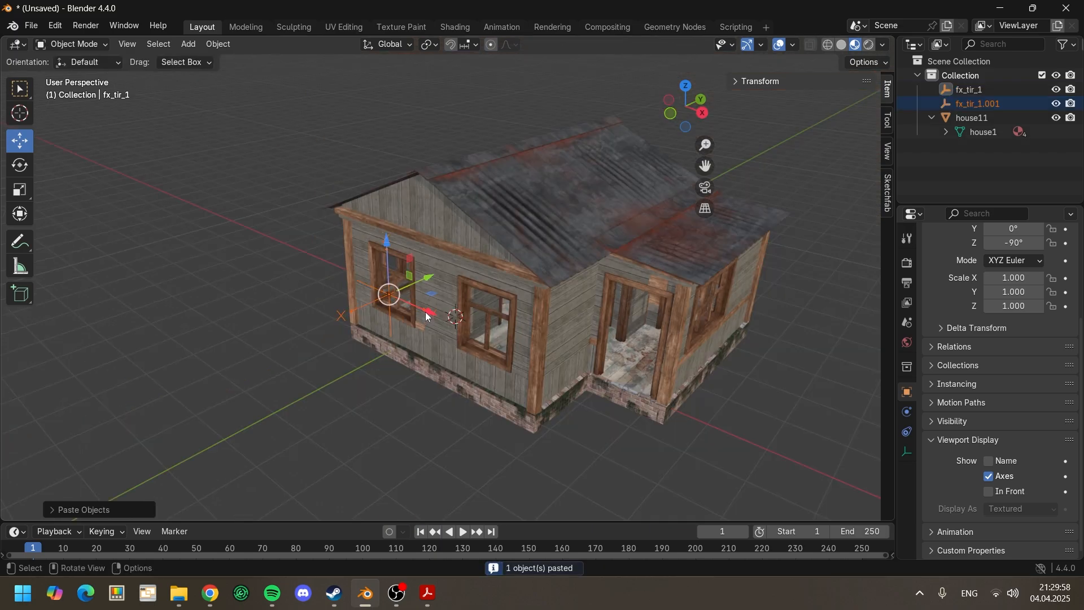
left_click_drag(427, 317, 515, 360)
middle_click_drag(516, 361, 537, 379)
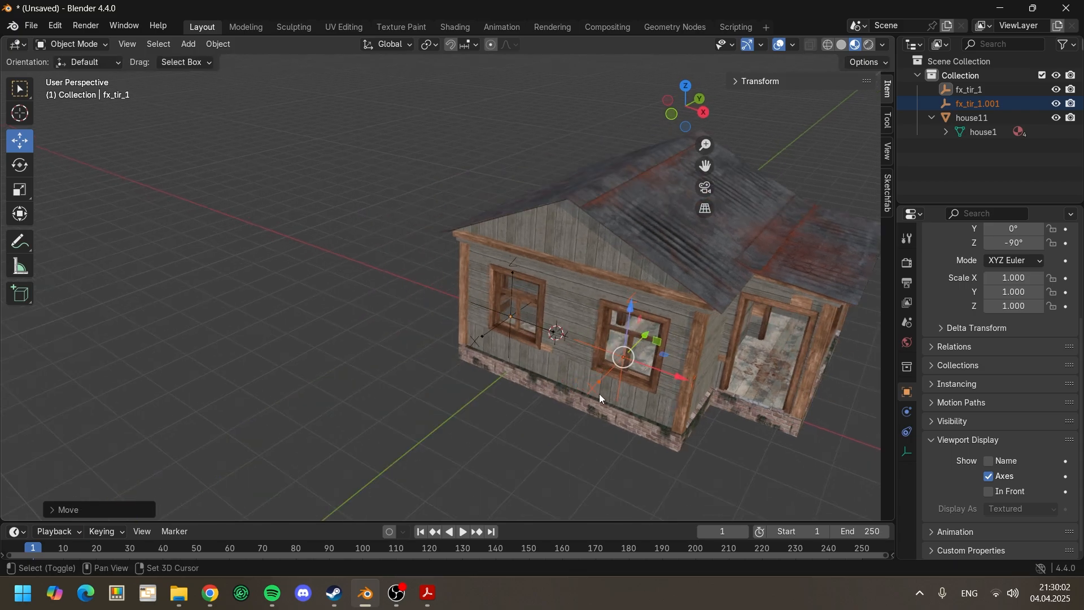
Step: Rename the copied empty in the gable wall's right window as fx_tir_2
middle_click_drag(601, 398, 542, 383, "shift")
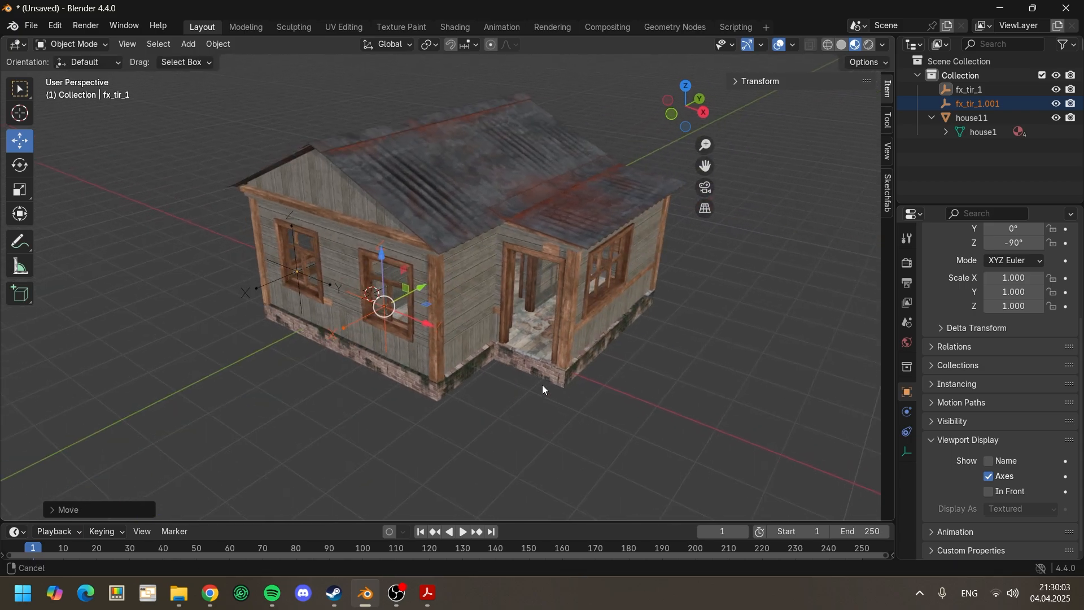
double_click(991, 104)
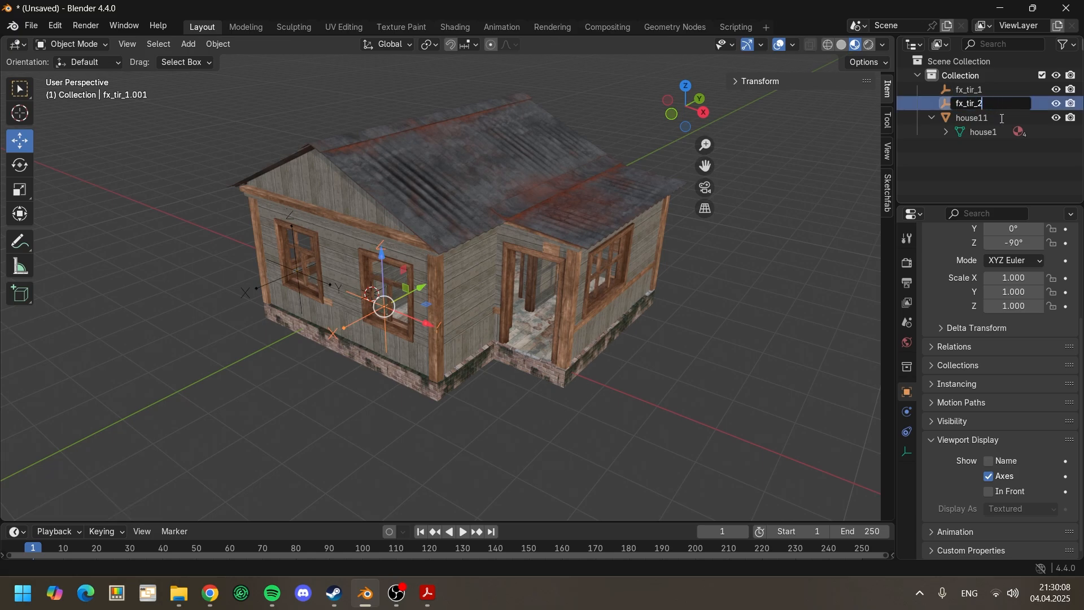
key("Return")
left_click(664, 386)
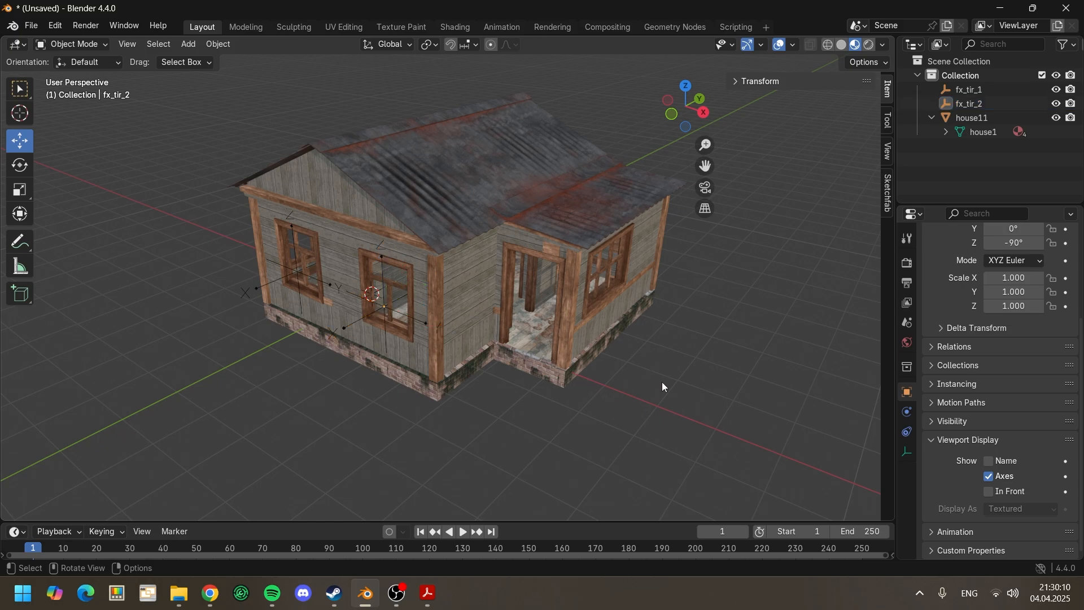
Step: Copy fx_tir_2 and move it along X out past the gable wall's corner, beside the porch side of the house
left_click(387, 306)
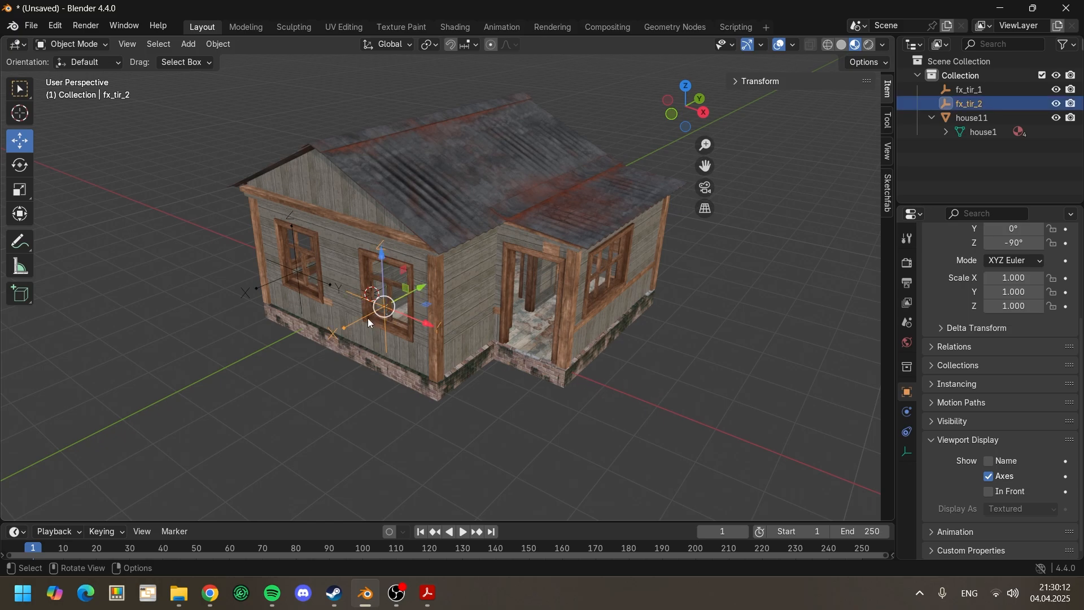
scroll(519, 322, "up", 1)
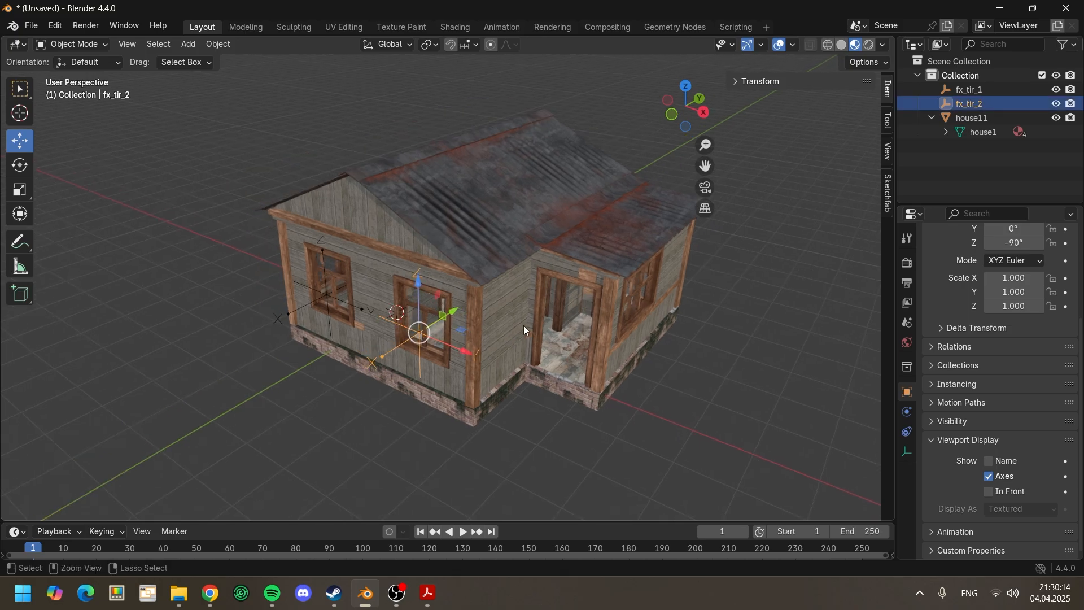
key("ctrl+c")
key("g")
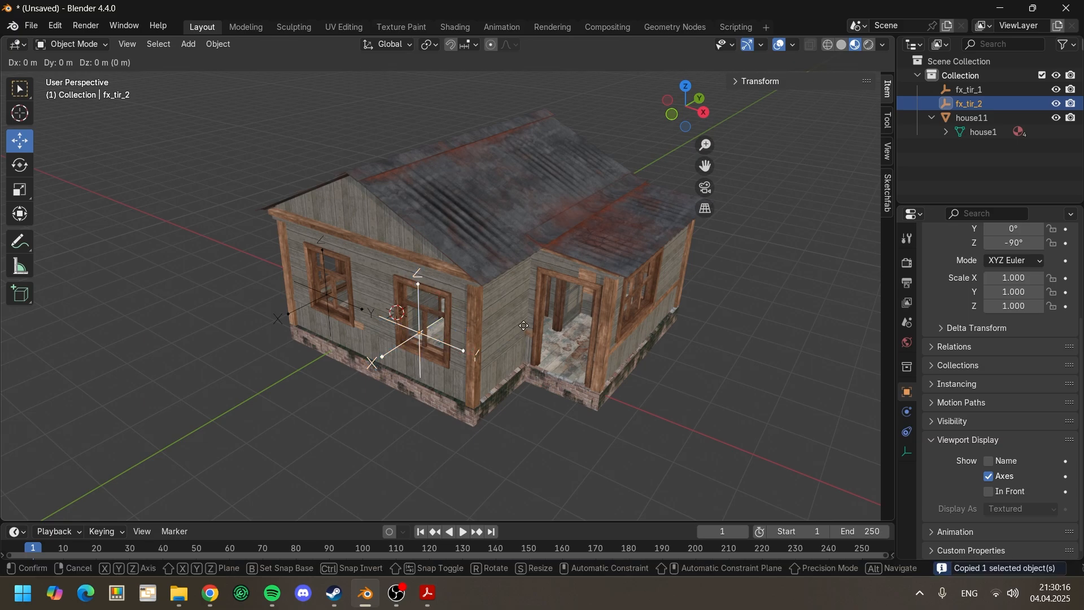
key("x")
left_click(686, 401)
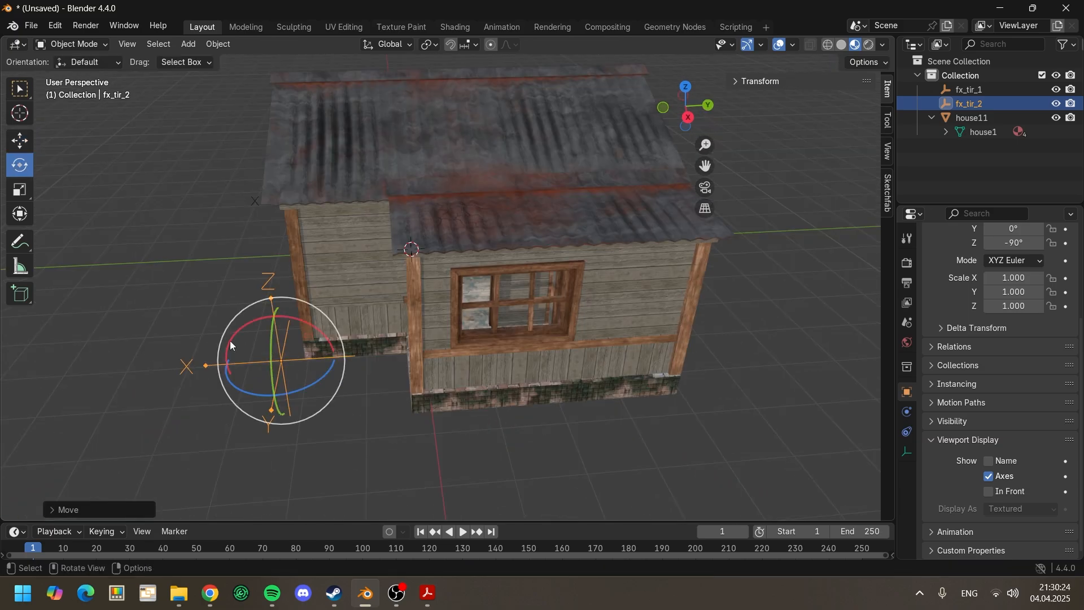
Step: Rotate fx_tir_2 to 0° about Z and move it along Y in front of the window on the porch-side wall
left_click_drag(232, 382, 331, 400, "ctrl")
left_click(20, 140)
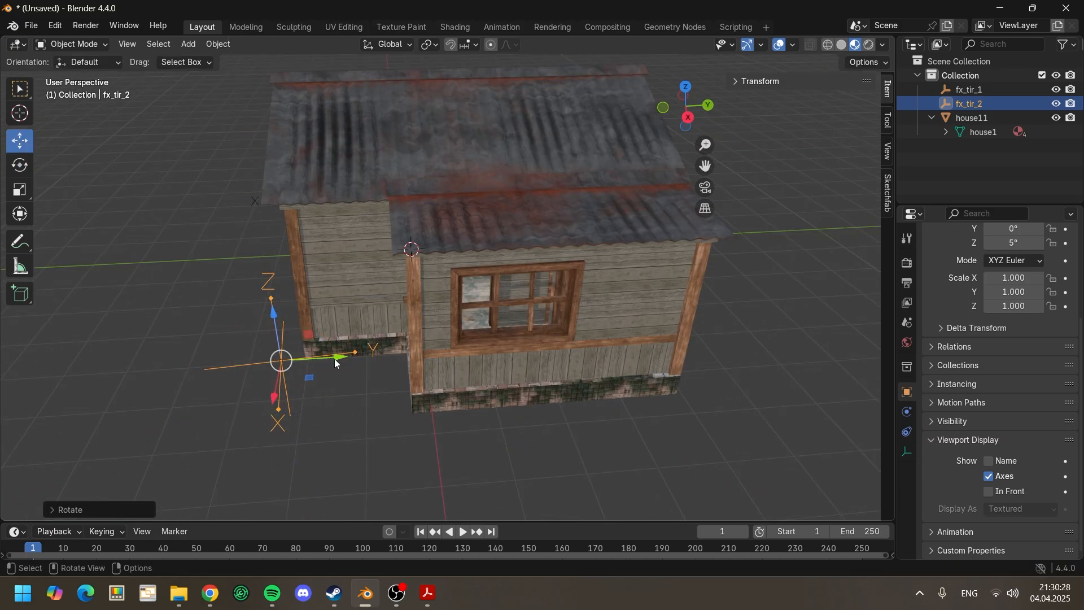
left_click_drag(334, 358, 511, 383)
left_click(20, 165)
middle_click_drag(510, 384, 497, 384)
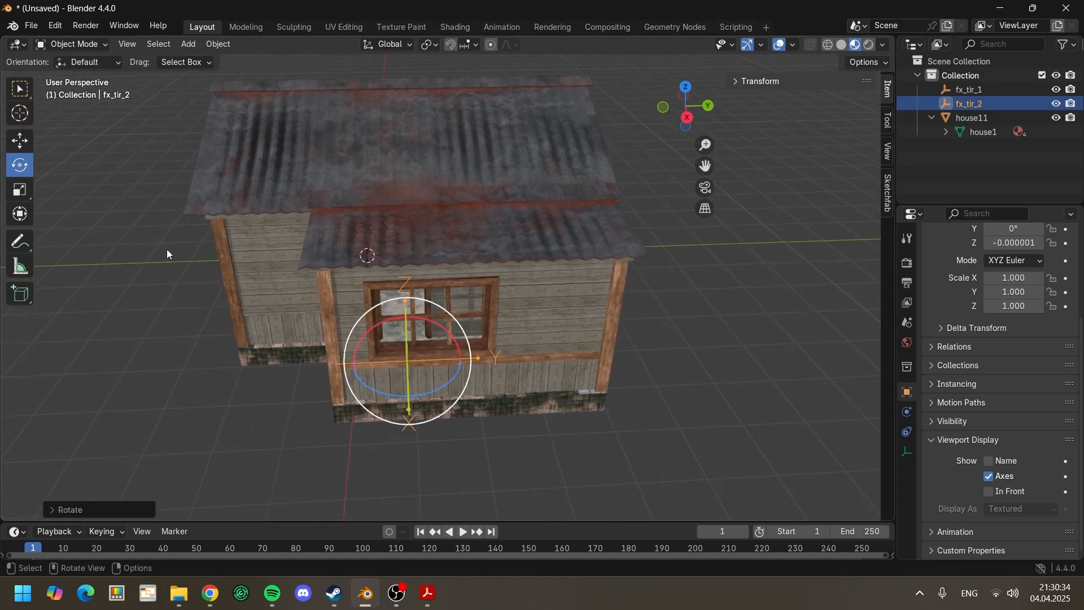
Step: Fine-tune fx_tir_2's position so it sits in the window opening of the porch-side wall
left_click(20, 141)
middle_click_drag(414, 354, 434, 354)
left_click_drag(731, 382, 718, 367)
left_click_drag(743, 329, 754, 329)
middle_click_drag(621, 353, 600, 354)
Step: Paste a copy of fx_tir_2 and move it into the left window of the opposite gable wall
key("ctrl+c")
key("ctrl+v")
left_click_drag(260, 390, 508, 397)
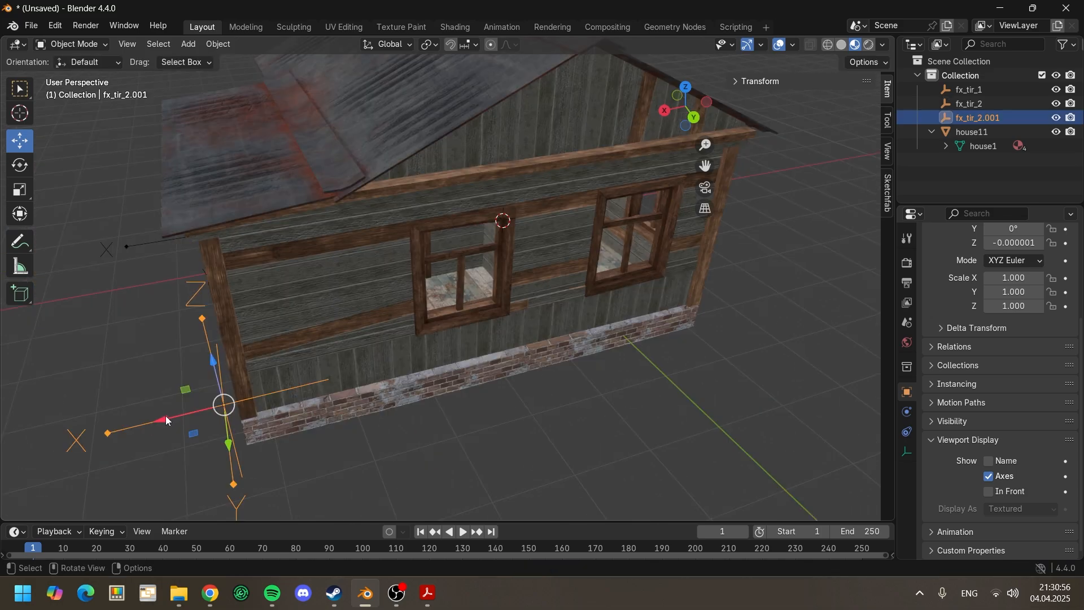
left_click_drag(164, 421, 434, 354)
left_click_drag(479, 310, 479, 271)
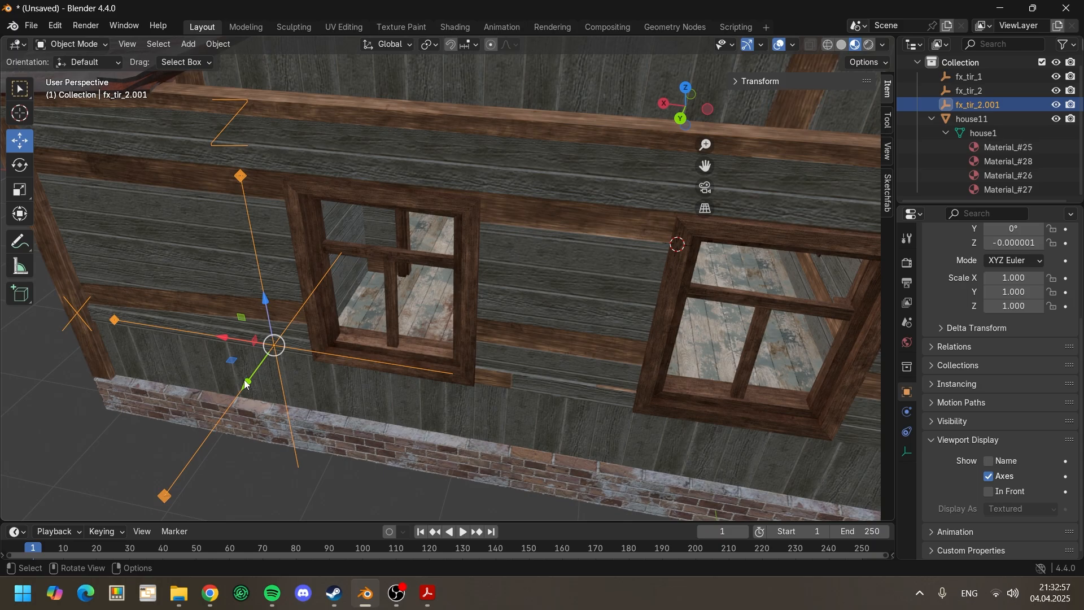
left_click_drag(246, 385, 283, 334)
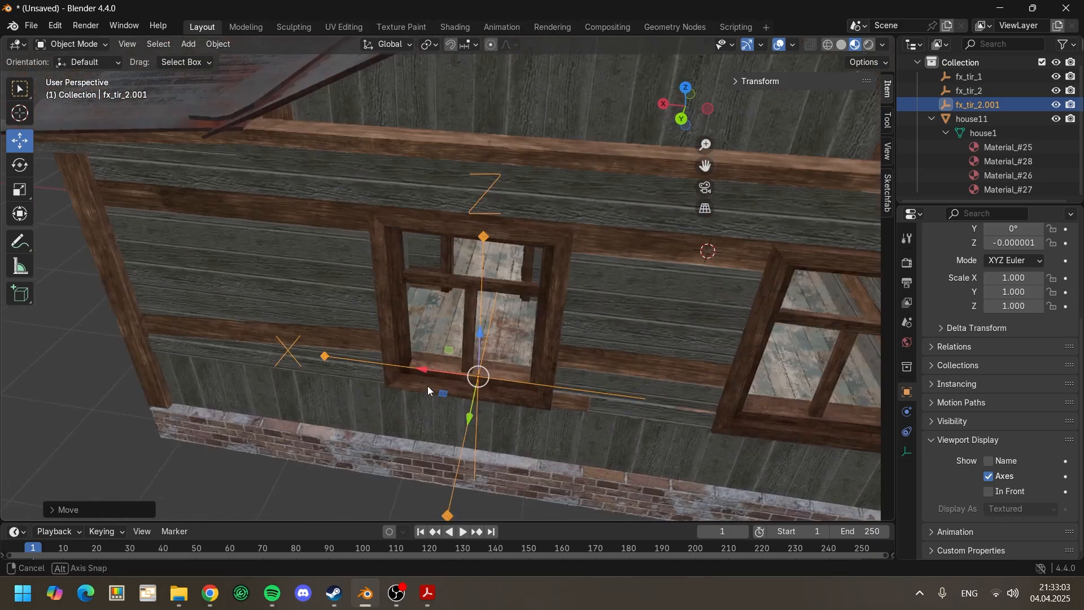
middle_click_drag(428, 385, 556, 428)
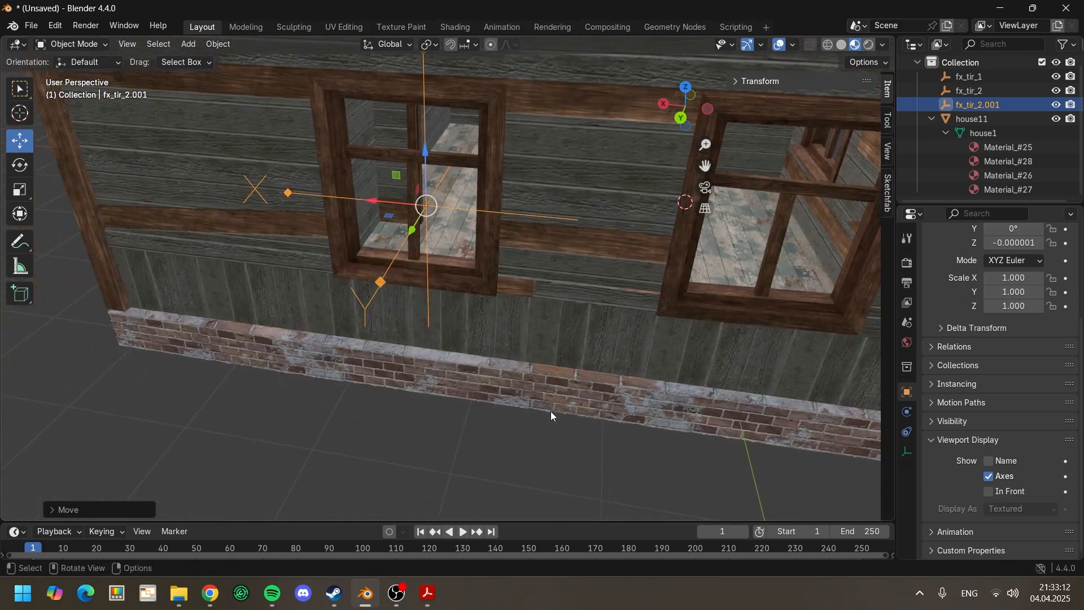
Step: Rotate the fx_tir_2 copy to 90° about Z so its X axis points away from the opposite gable wall
key("shift+space")
key("r")
middle_click_drag(519, 398, 564, 361)
key("r")
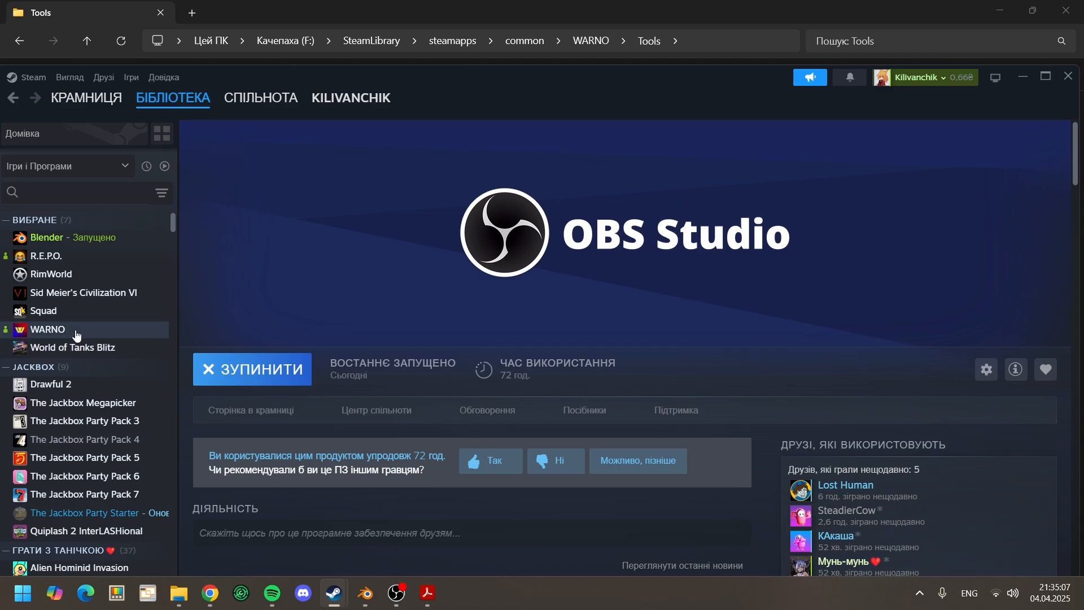
Step: Switch to Steam, browse WARNO's installed files and open the game's Tools folder
left_click(77, 335)
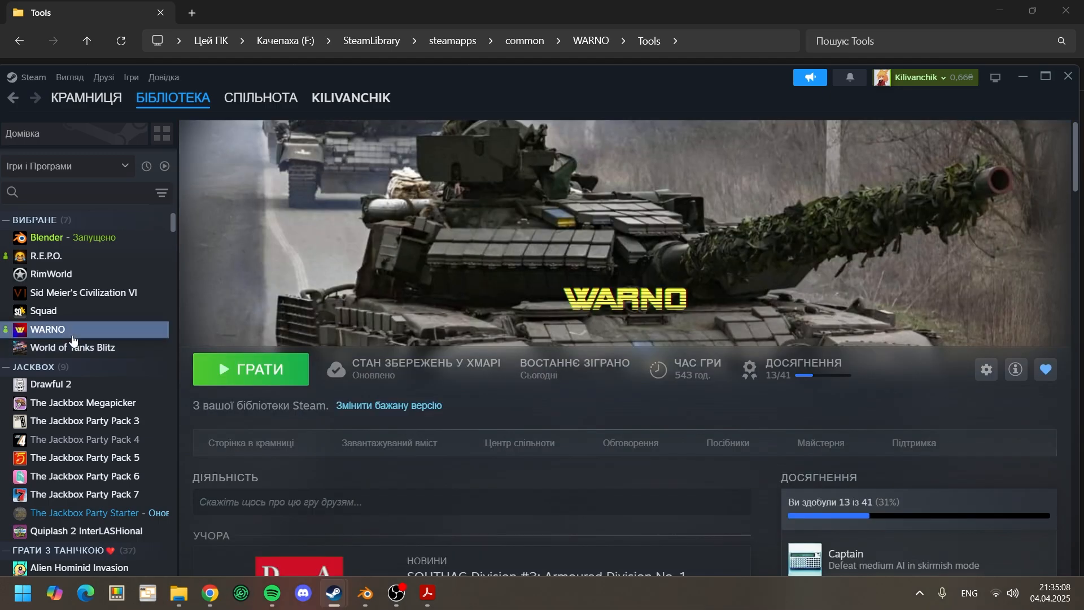
right_click(76, 333)
left_click(141, 440)
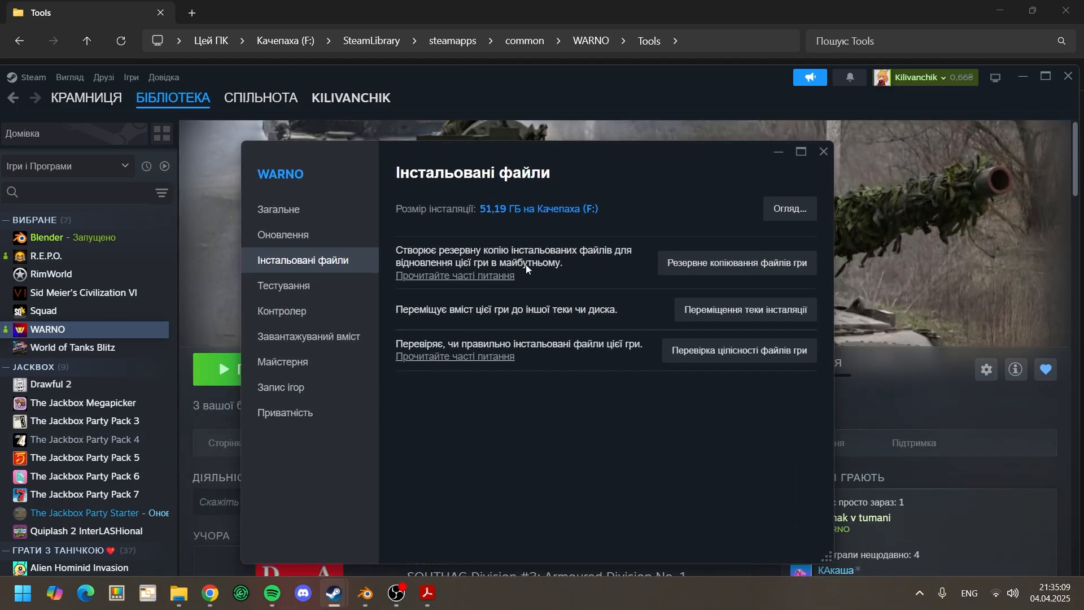
left_click(333, 338)
left_click(305, 260)
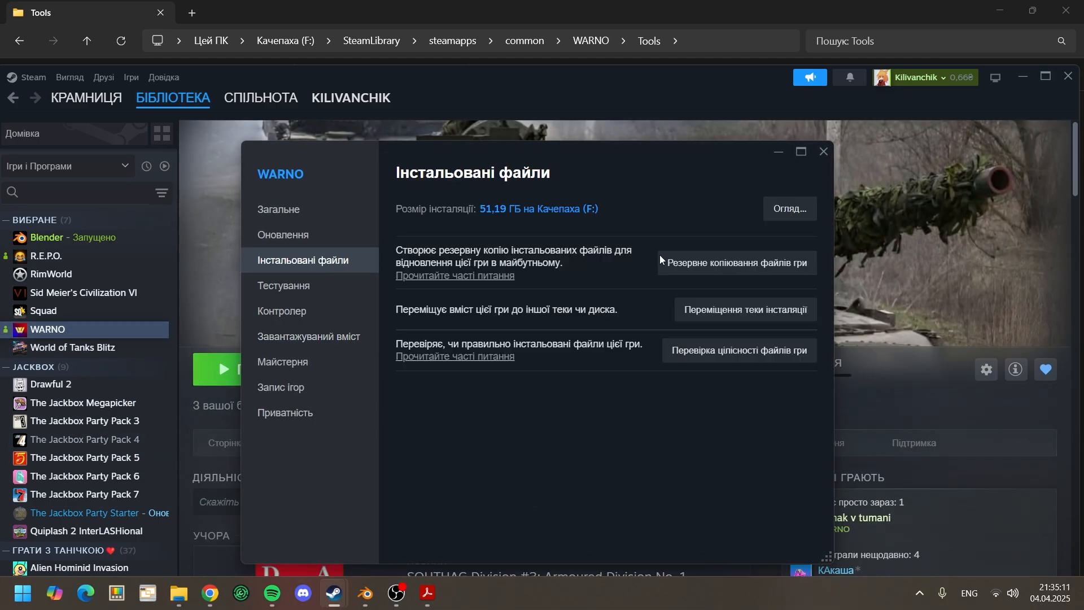
left_click(791, 209)
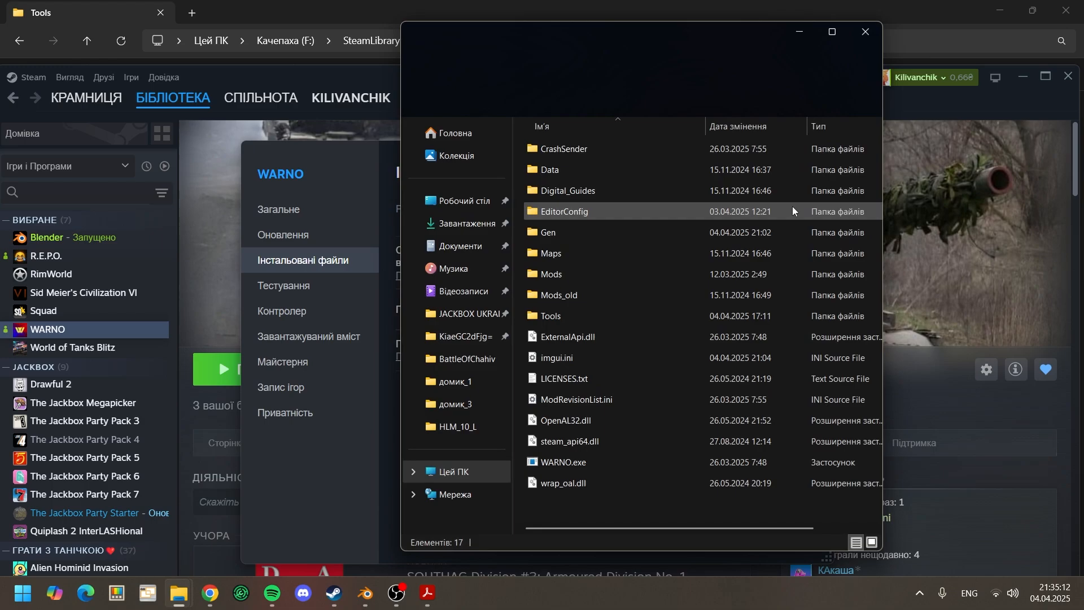
left_click(833, 33)
double_click(195, 284)
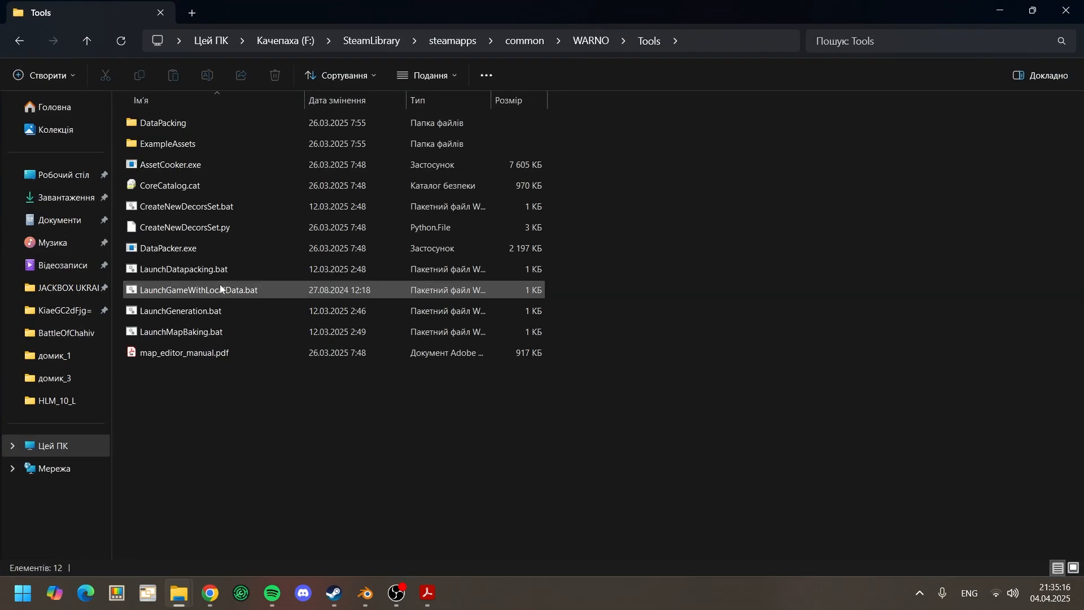
Step: Run CreateNewDecorsSet.bat and create a DecorsSet named coolhouses, closing the console when finished
double_click(224, 208)
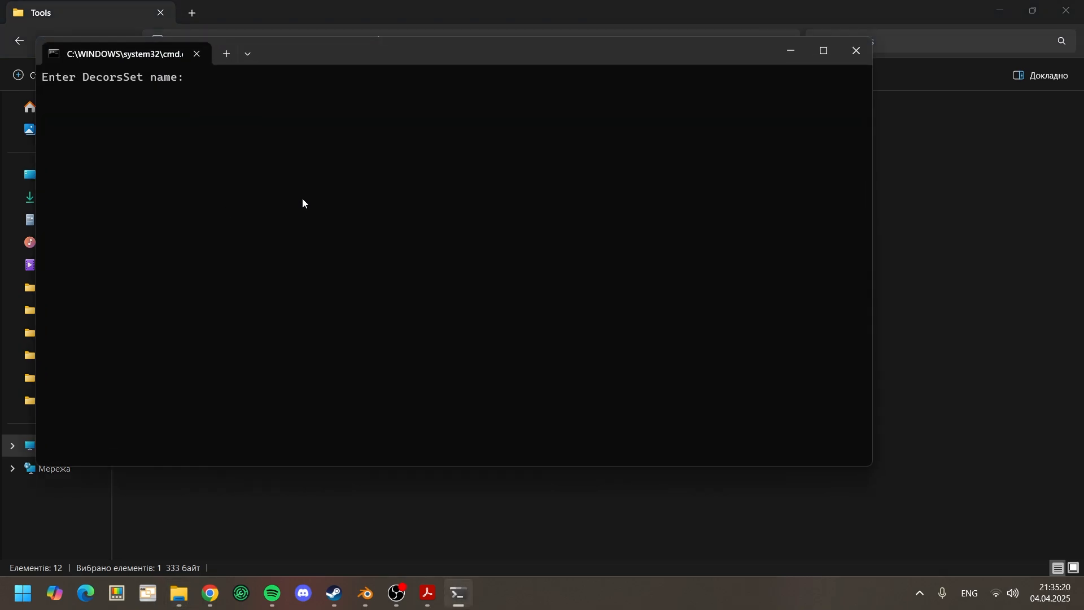
type("coolhouses")
key("Return")
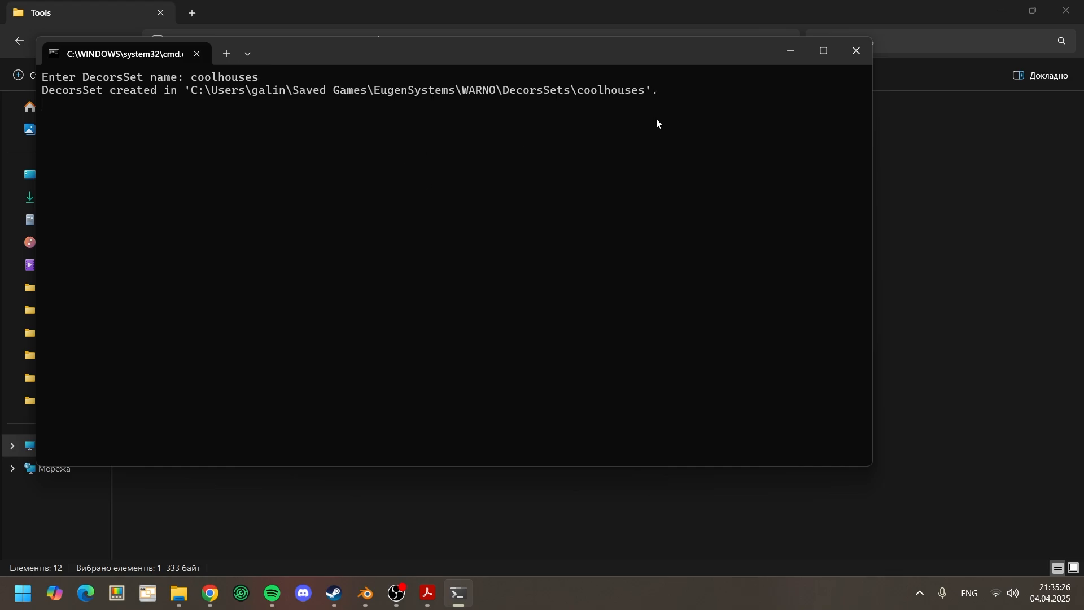
left_click(858, 58)
Step: Open the Збережені ігри (Saved Games) folder in the user profile on drive C: in File Explorer
mouse_move(179, 593)
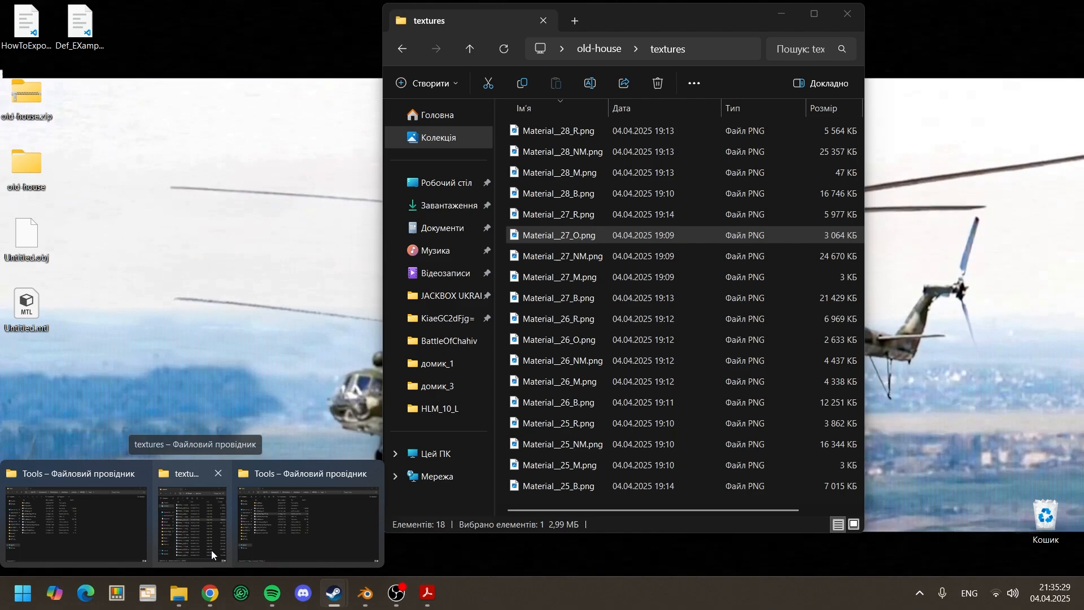
left_click(271, 532)
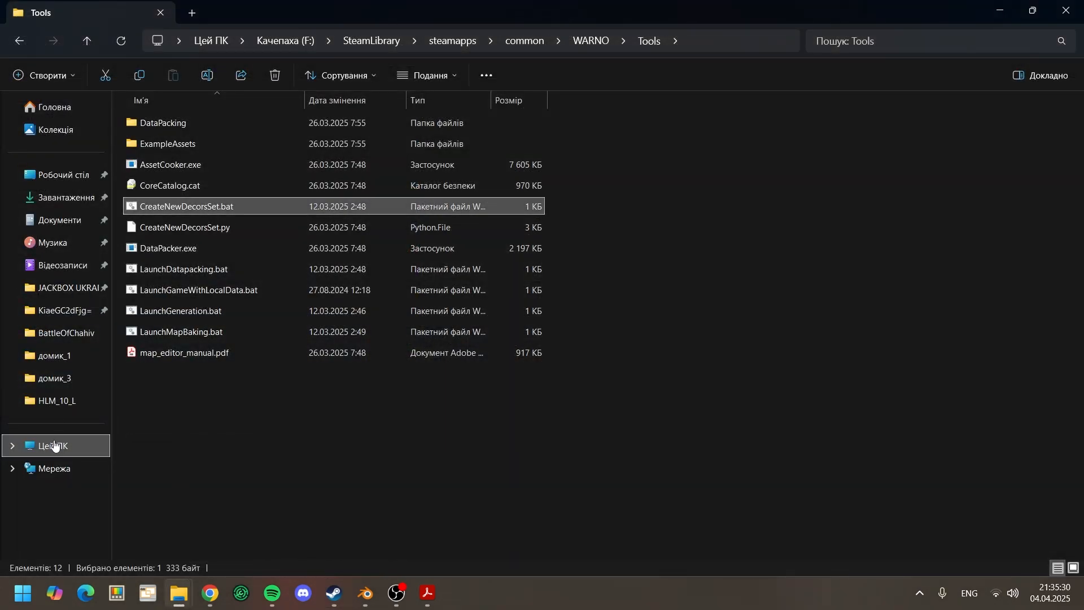
left_click(53, 445)
double_click(215, 149)
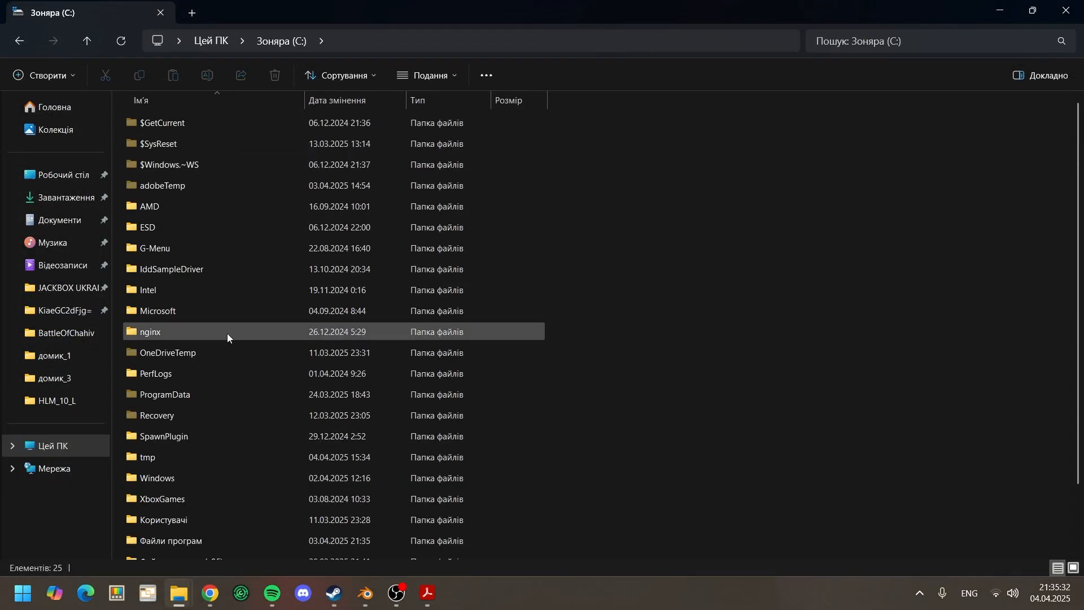
mouse_move(228, 337)
scroll(227, 334, "down", 1)
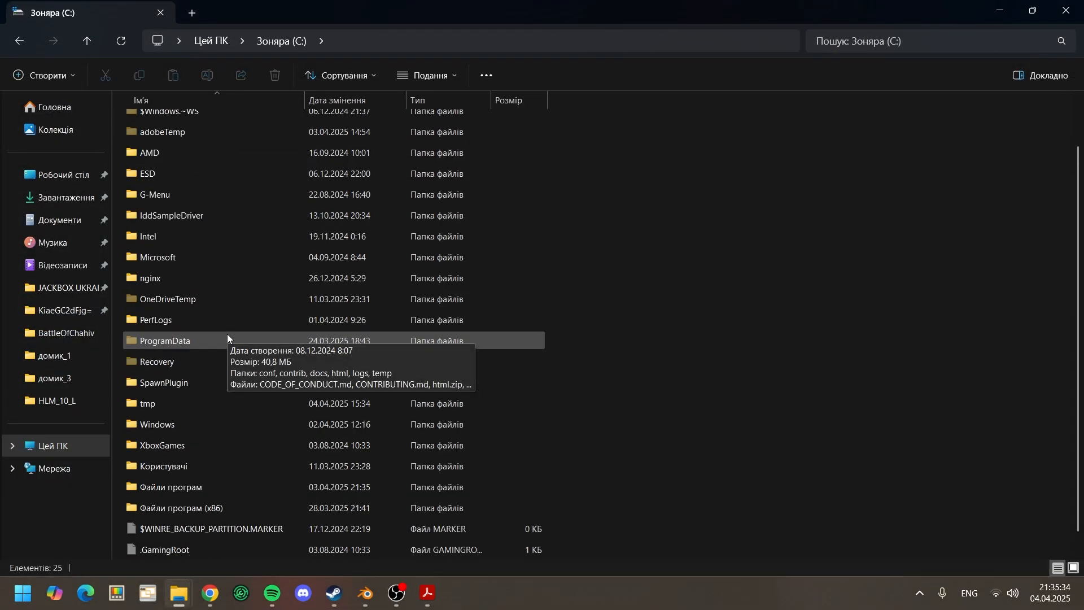
double_click(196, 470)
double_click(169, 146)
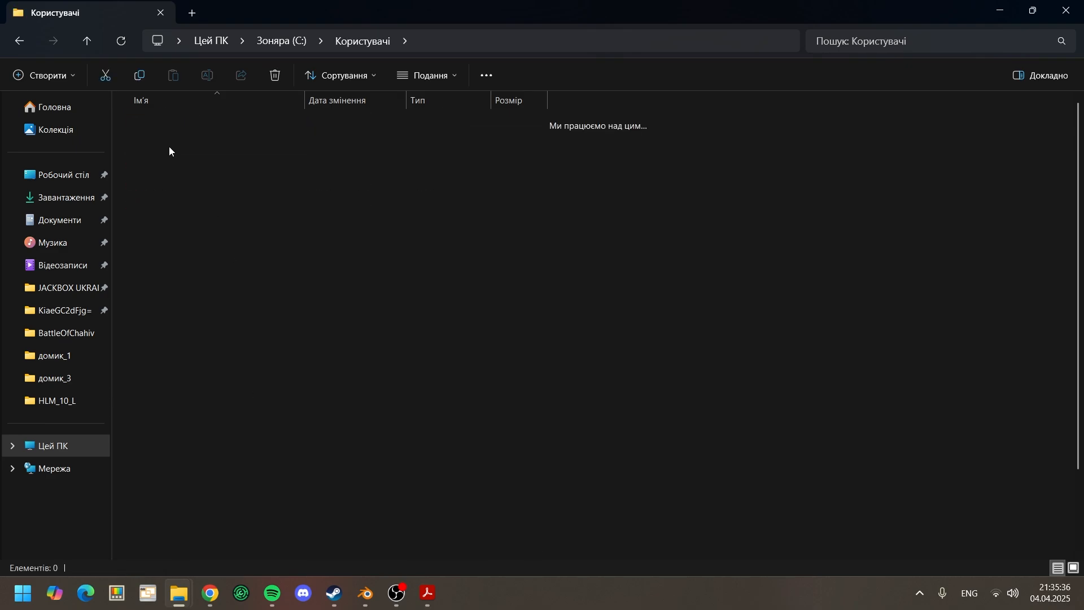
scroll(224, 242, "down", 2)
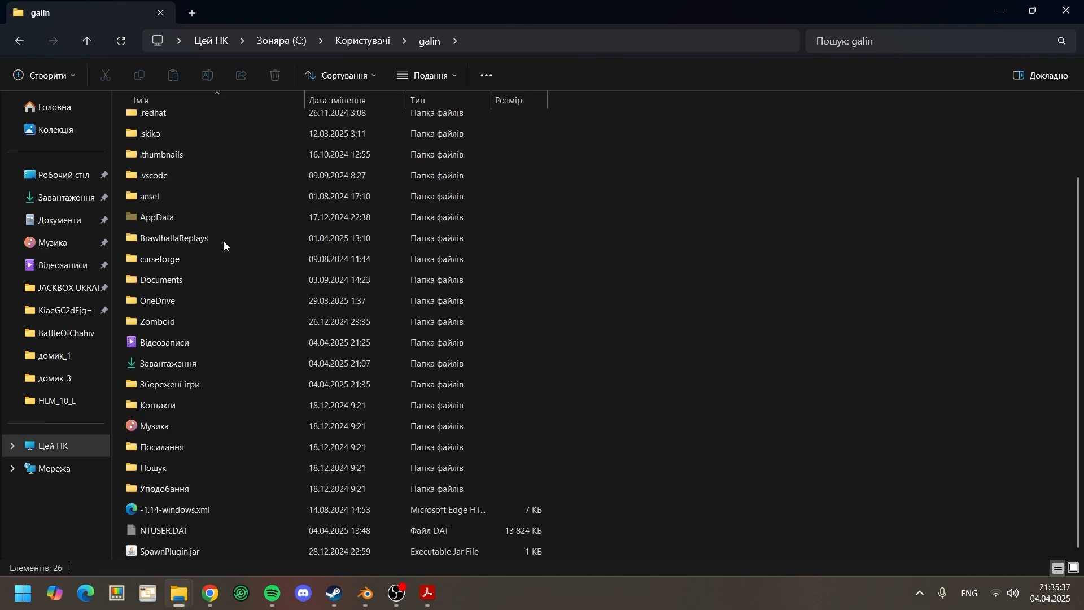
double_click(189, 387)
Step: Open Definitions.ndf from EugenSystems > WARNO > DecorsSets > coolhouses > Definitions
left_click(178, 126)
double_click(178, 124)
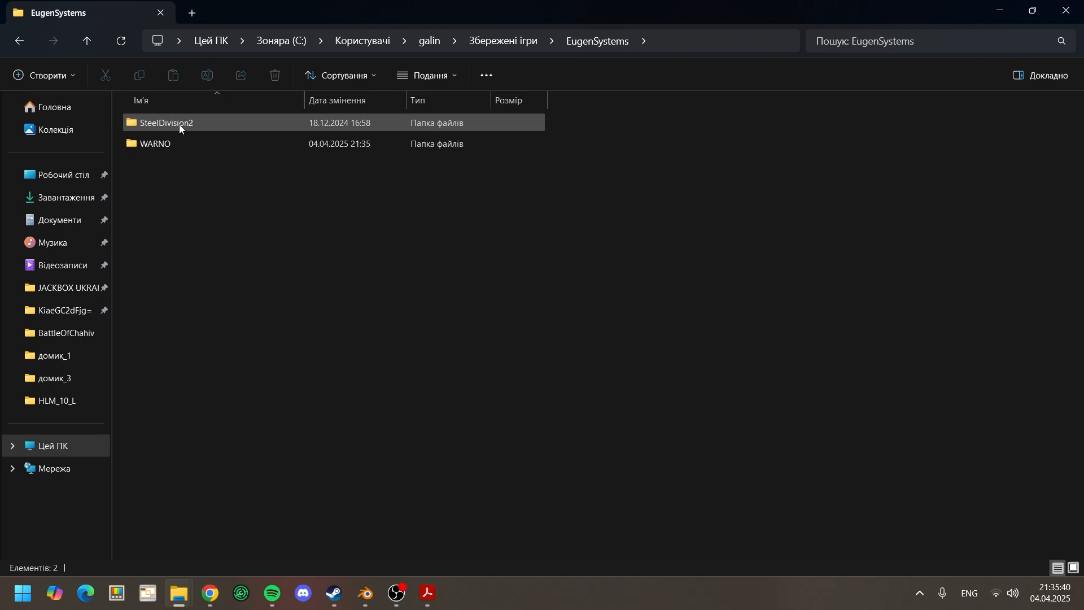
double_click(182, 141)
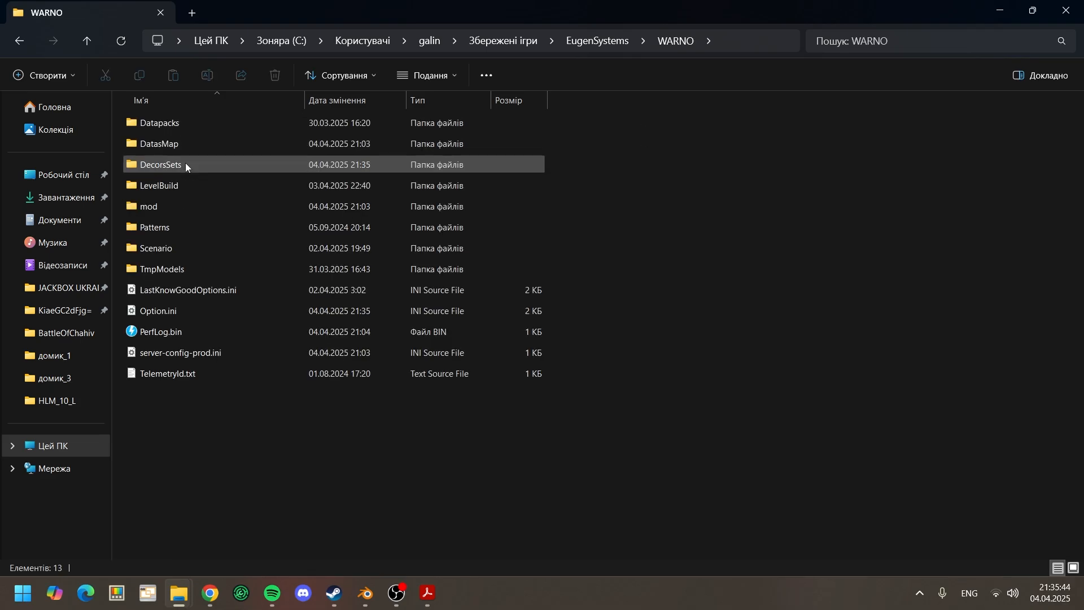
double_click(186, 165)
double_click(187, 143)
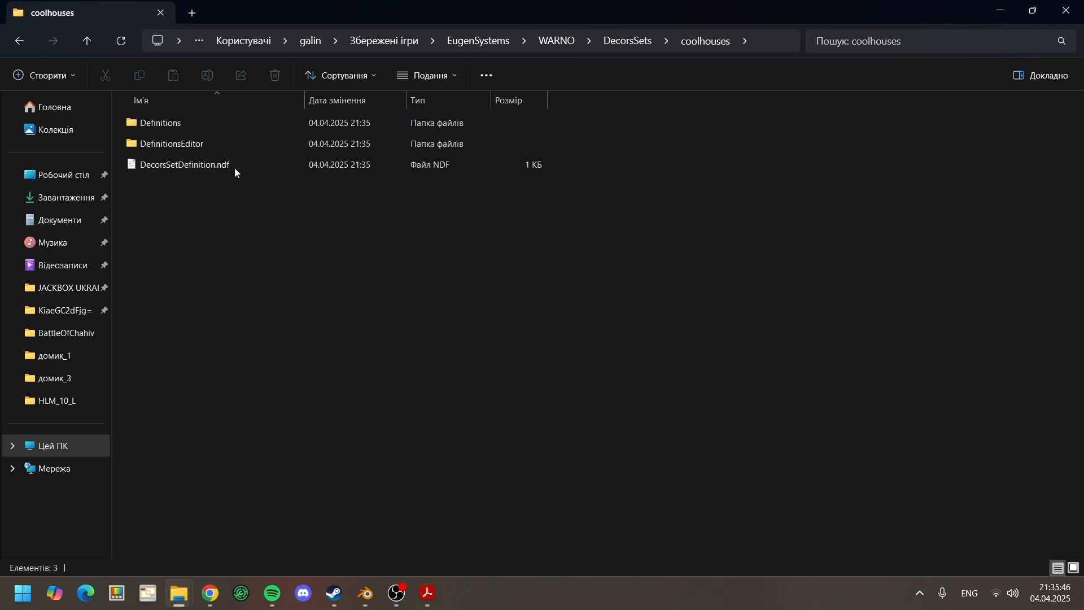
double_click(191, 129)
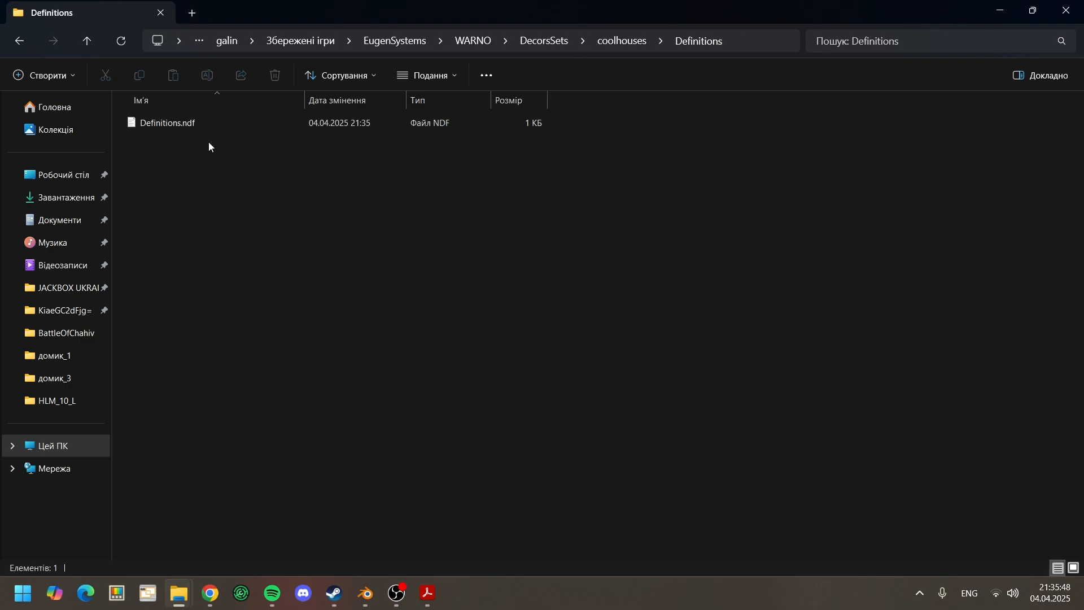
double_click(189, 125)
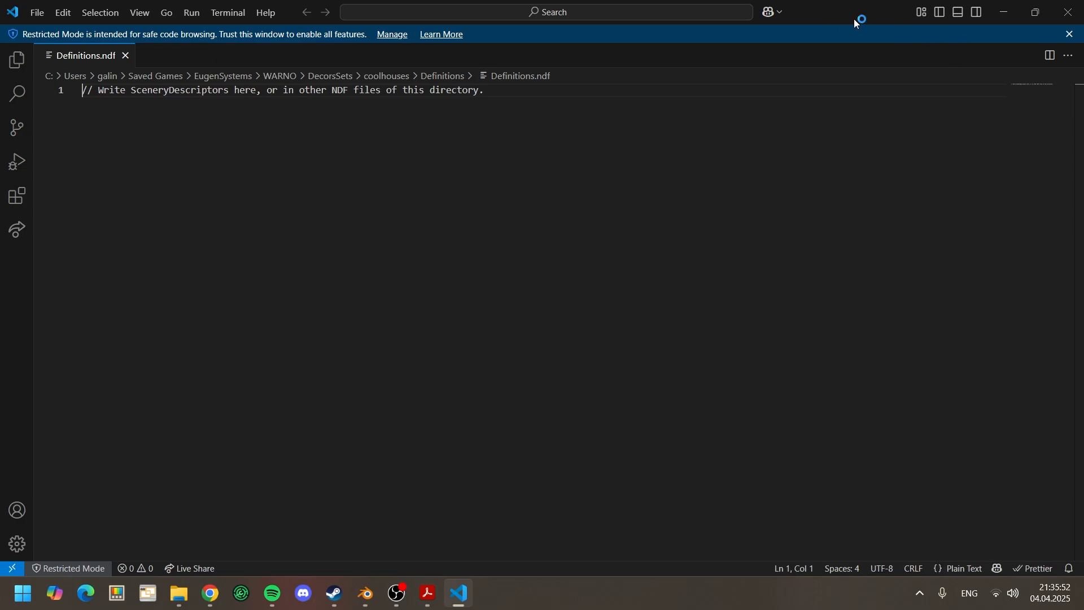
Step: Open Def_EXample.txt from the desktop and copy its entire SceneryDescriptor_Model template
double_click(853, 19)
key("super+d")
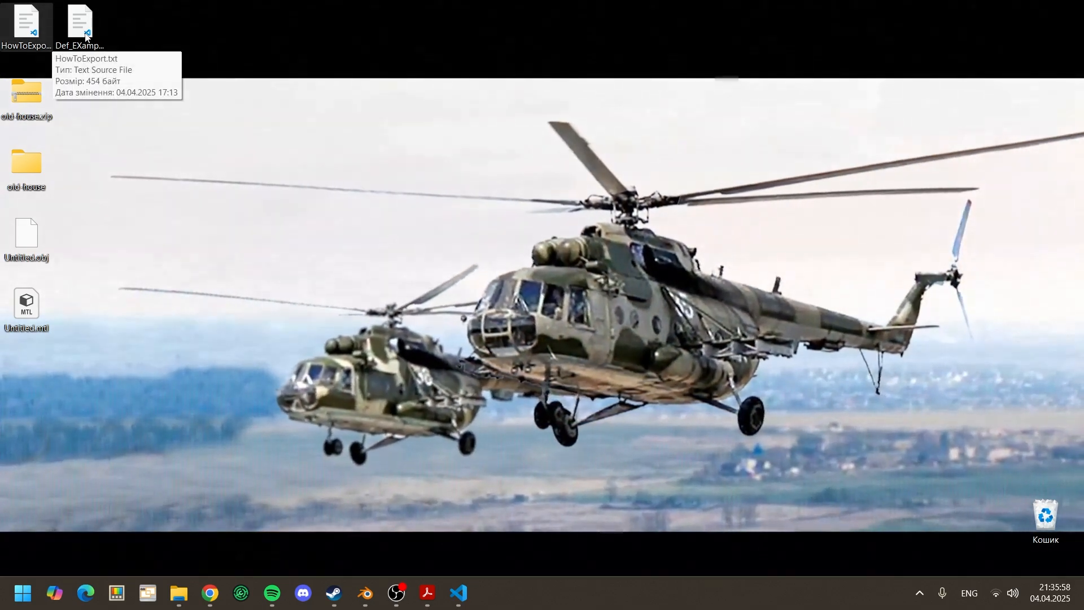
double_click(85, 34)
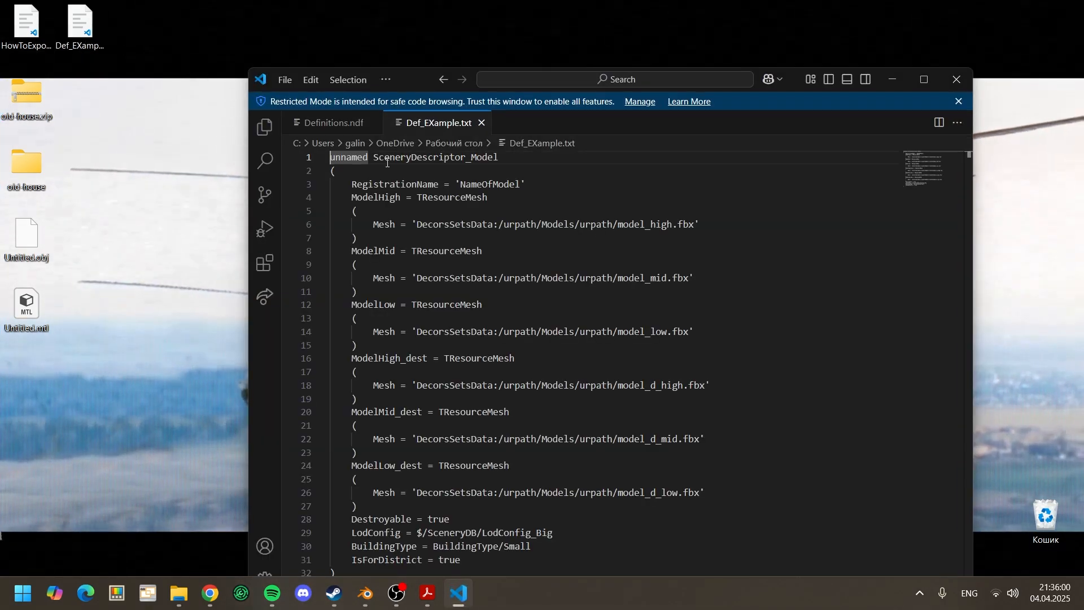
scroll(639, 269, "down", 4)
scroll(639, 269, "up", 4)
key("ctrl+a")
key("ctrl+c")
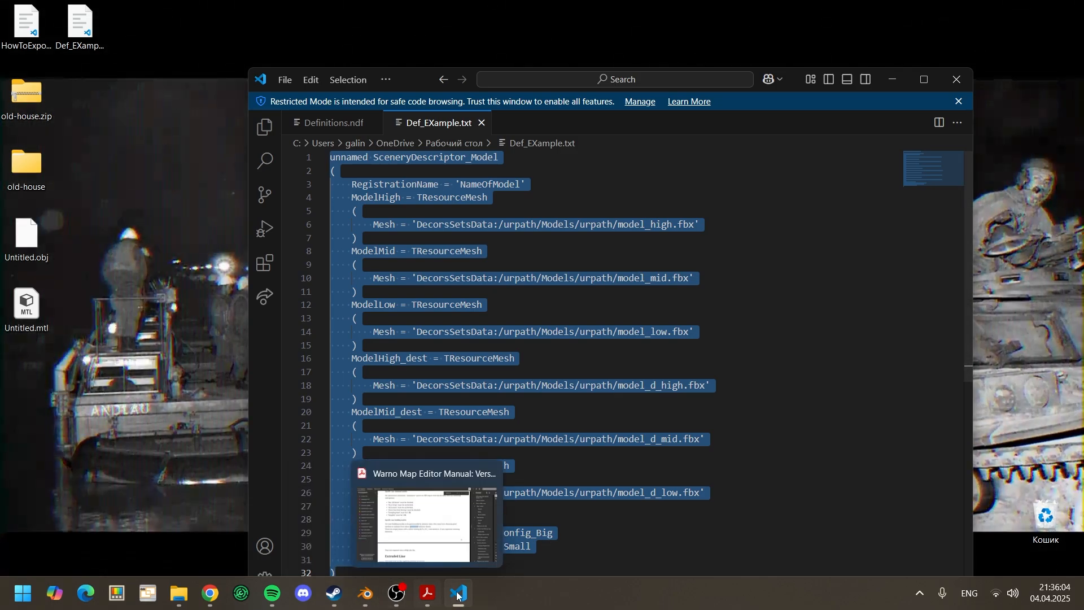
Step: Replace the whole content of Definitions.ndf with the copied SceneryDescriptor_Model template
left_click(332, 122)
key("ctrl+a")
key("ctrl+v")
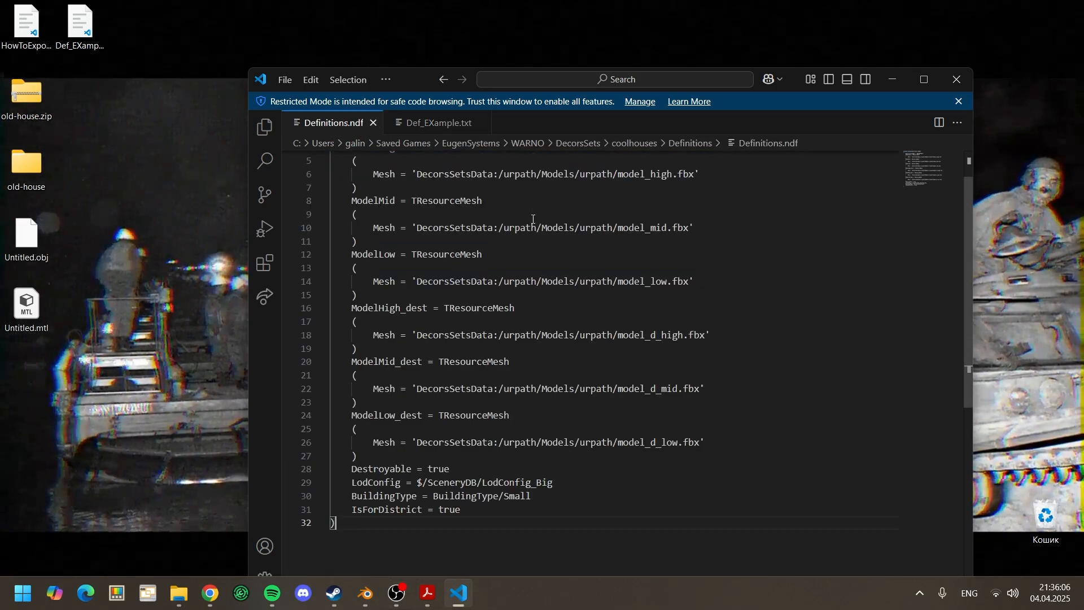
scroll(536, 186, "up", 3)
double_click(790, 80)
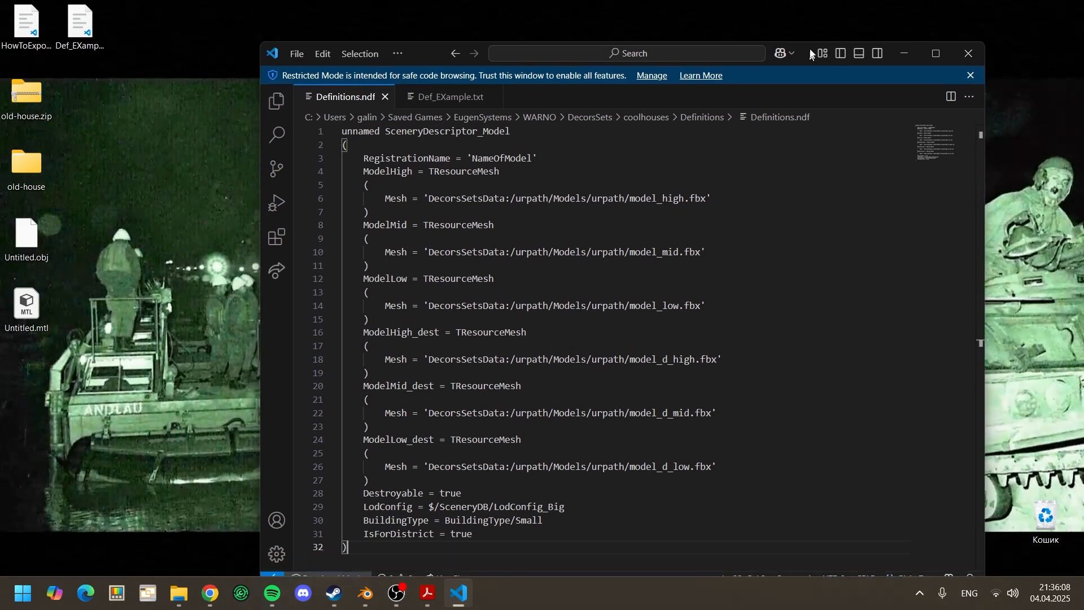
Step: Create a folder named Models in the coolhouses DecorsSet folder in File Explorer
left_click(487, 294)
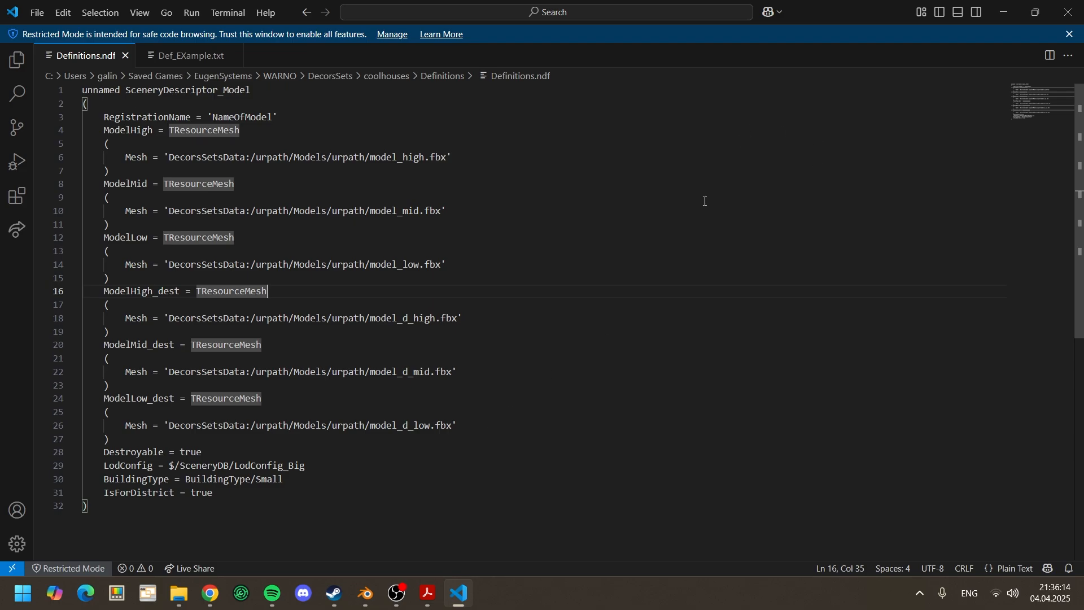
left_click(994, 10)
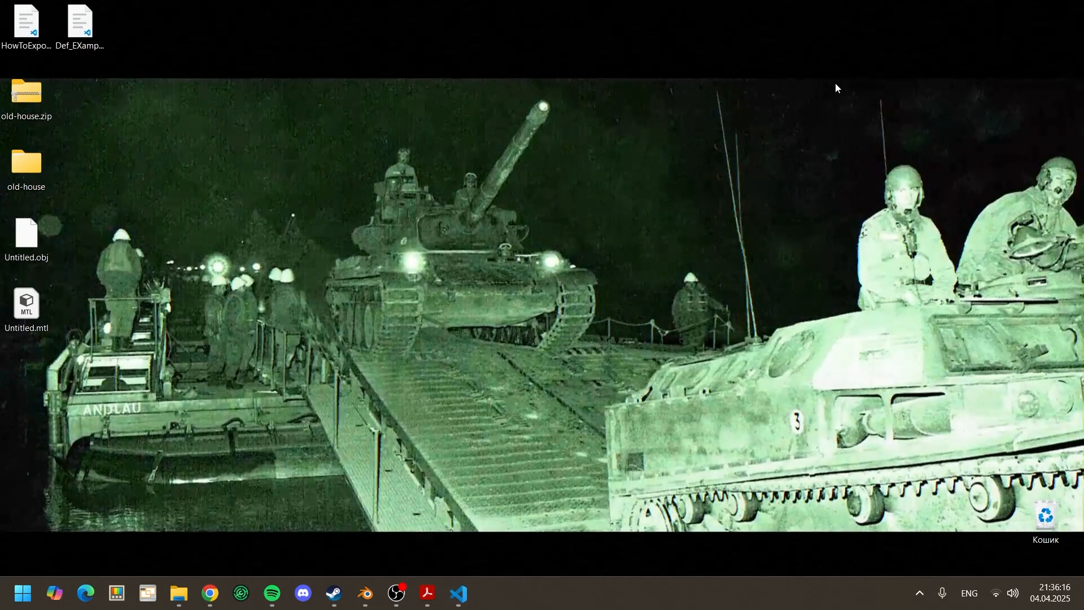
mouse_move(178, 592)
left_click(271, 541)
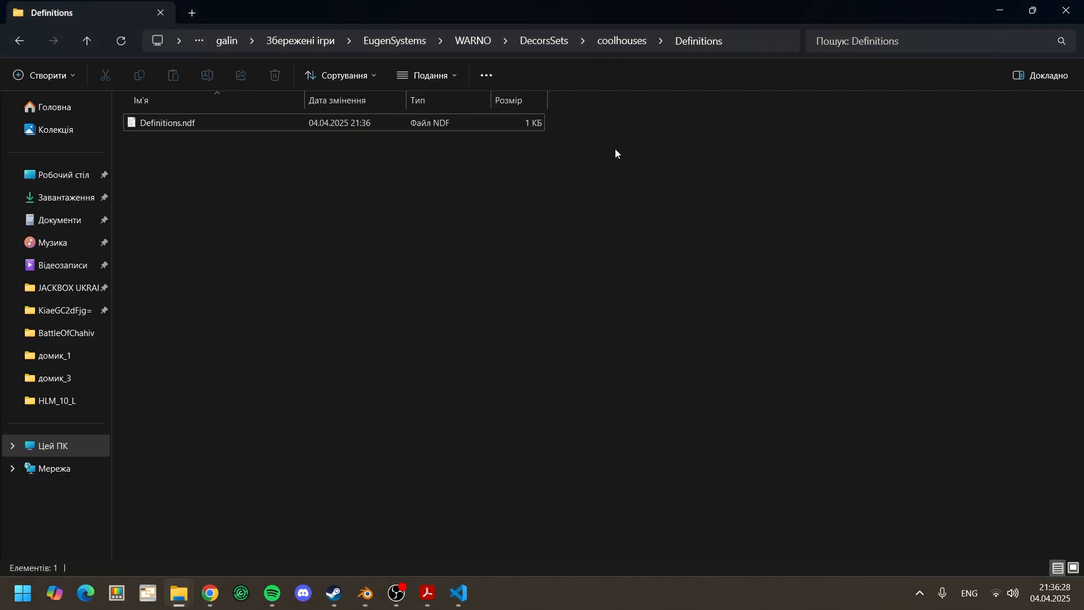
left_click(621, 41)
right_click(330, 274)
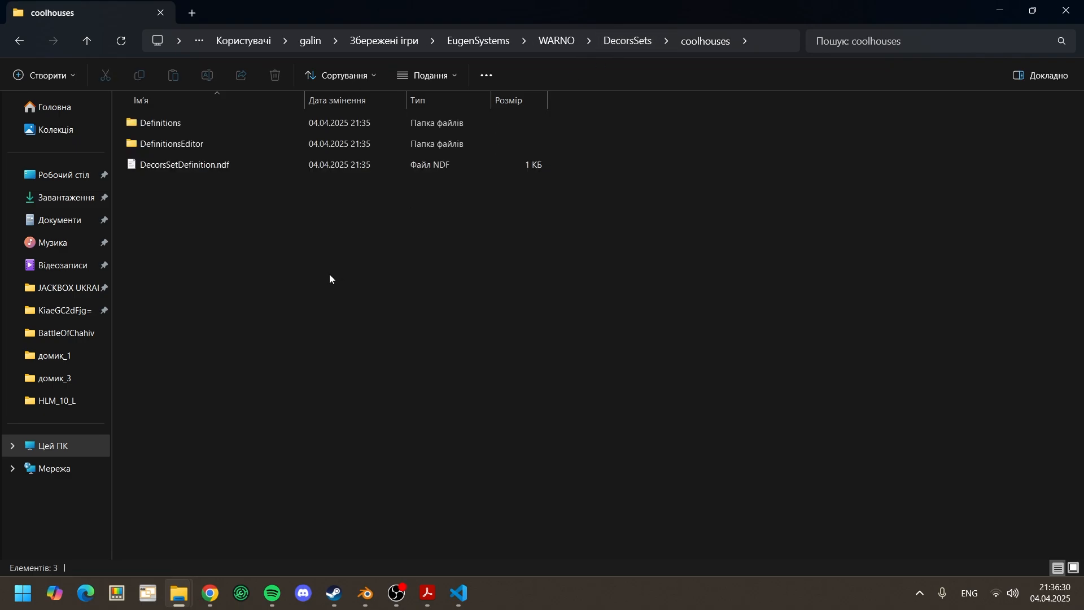
mouse_move(395, 386)
left_click(602, 389)
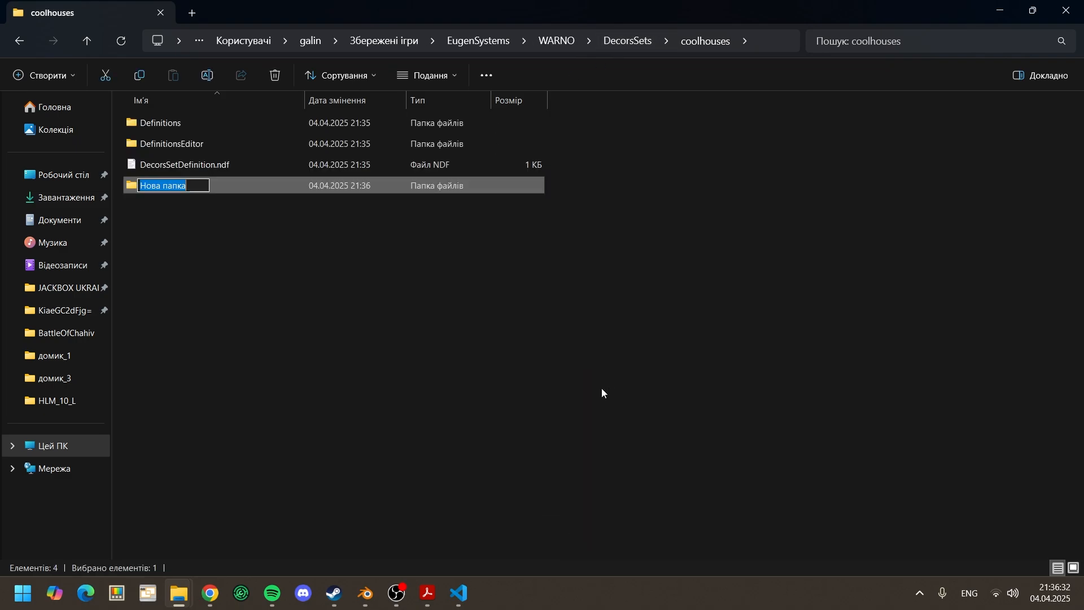
type("Models")
key("Return")
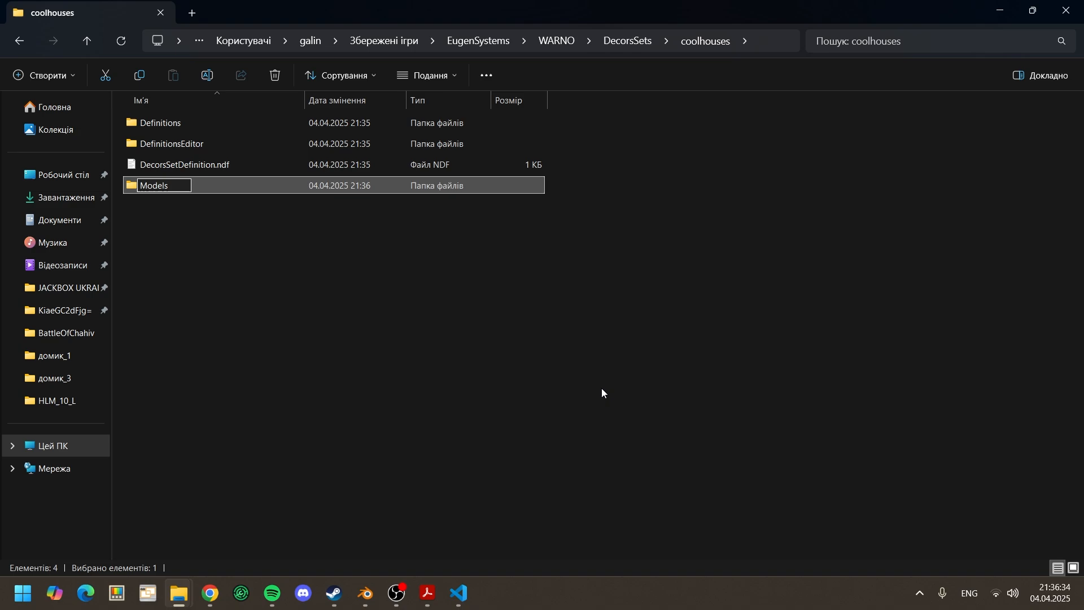
Step: Create a folder named house1 inside the Models folder of coolhouses
left_click(602, 388)
double_click(156, 186)
right_click(268, 240)
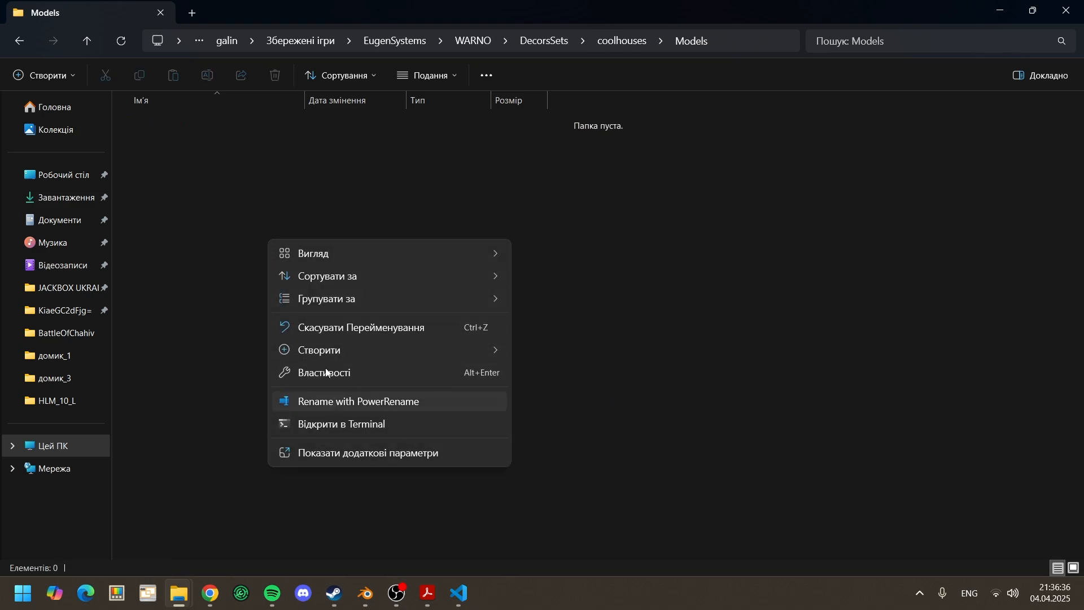
mouse_move(475, 364)
left_click(553, 353)
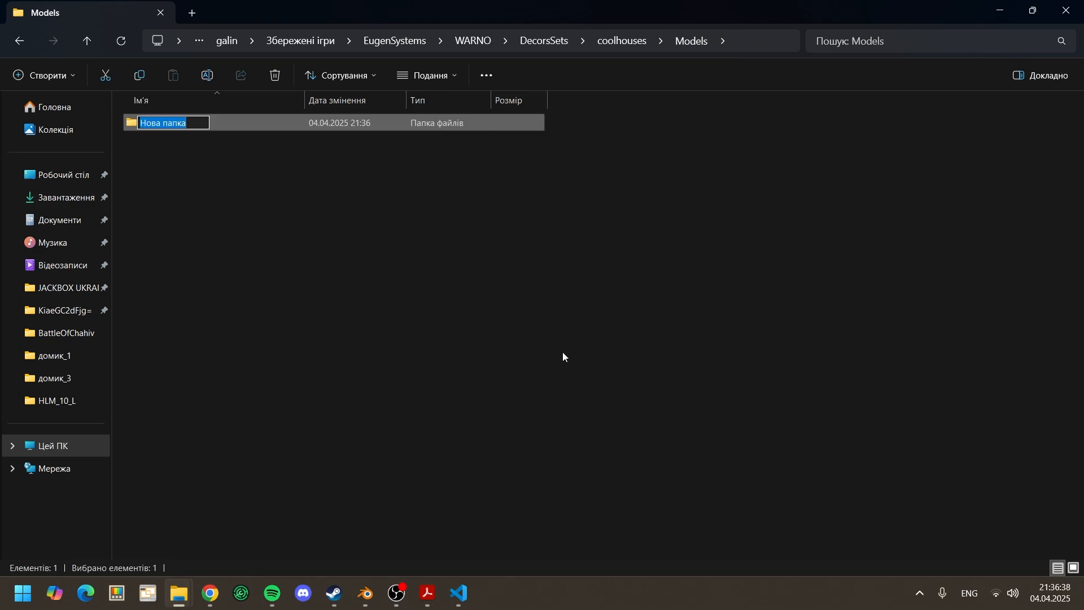
type("house1")
left_click(562, 351)
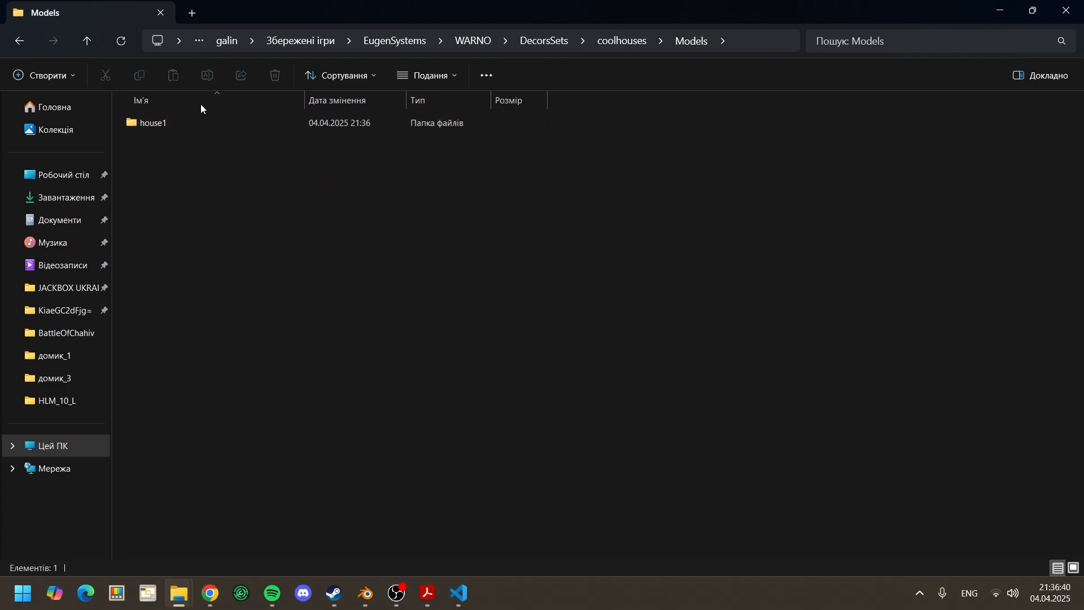
Step: Open the new house1 folder and copy its full path
double_click(177, 123)
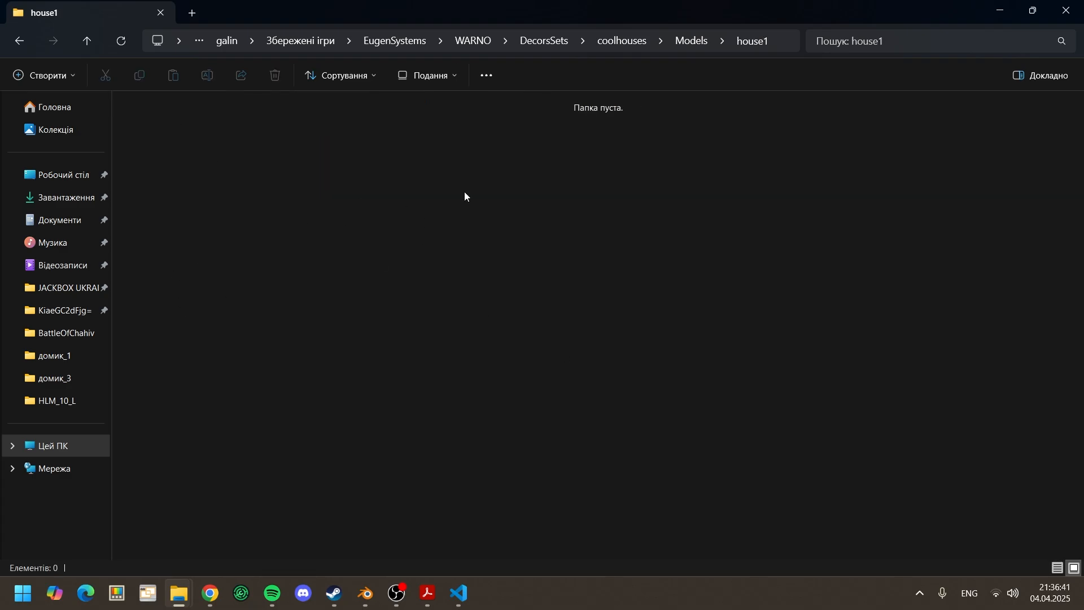
left_click(780, 43)
left_click(966, 210)
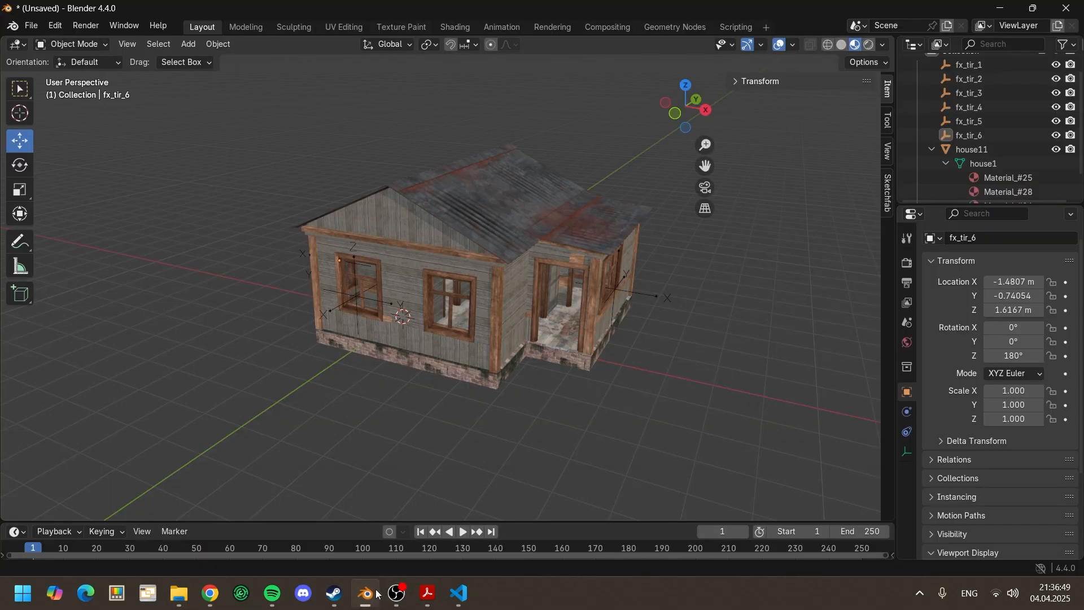
Step: Start an FBX export of the house in Blender and set the destination to the copied coolhouses\Models\house1 path
middle_click_drag(362, 474, 778, 271)
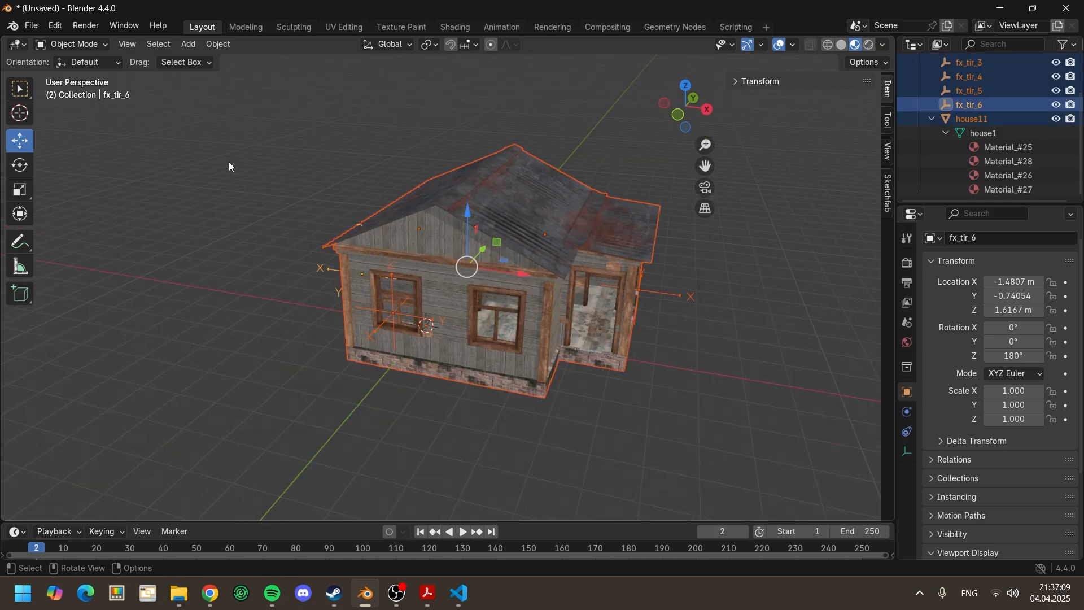
left_click(32, 26)
mouse_move(78, 240)
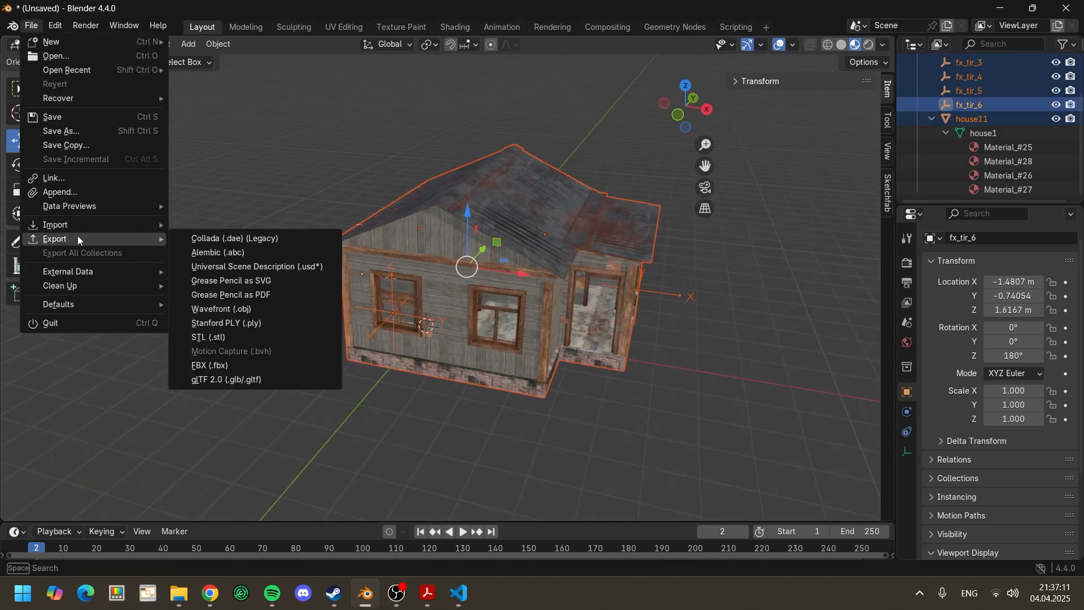
left_click(245, 364)
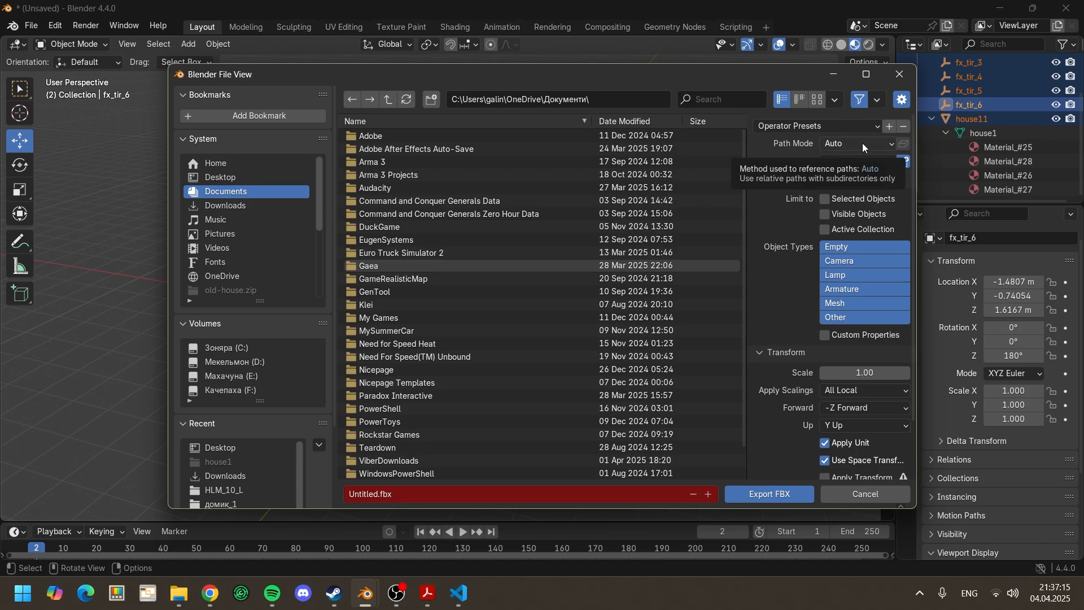
left_click(624, 99)
key("ctrl+v")
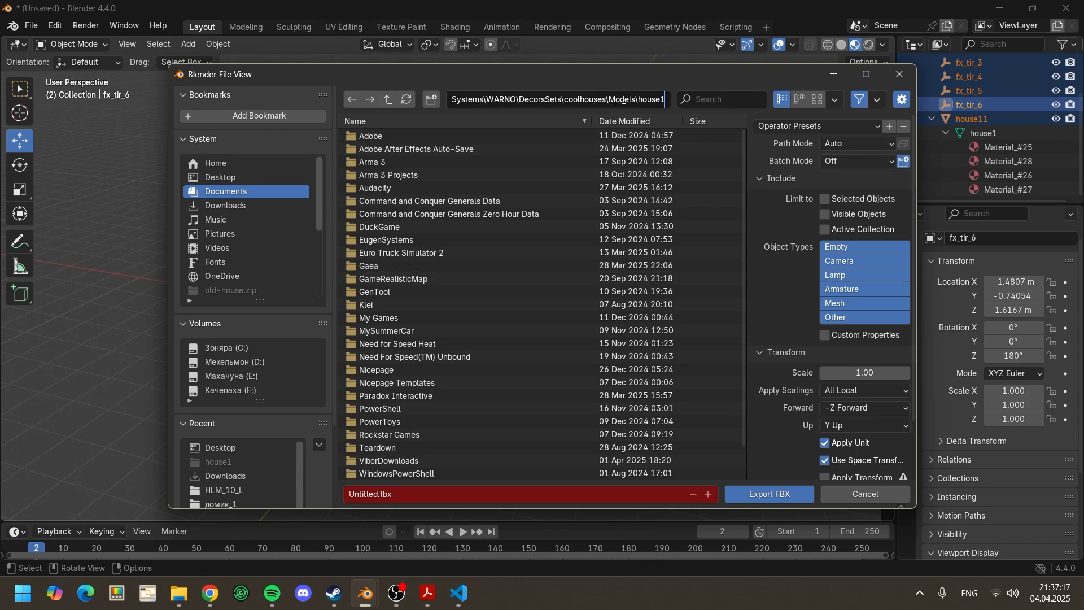
key("Return")
Step: Set the FBX export's path mode to Copy and include custom properties
left_click(836, 145)
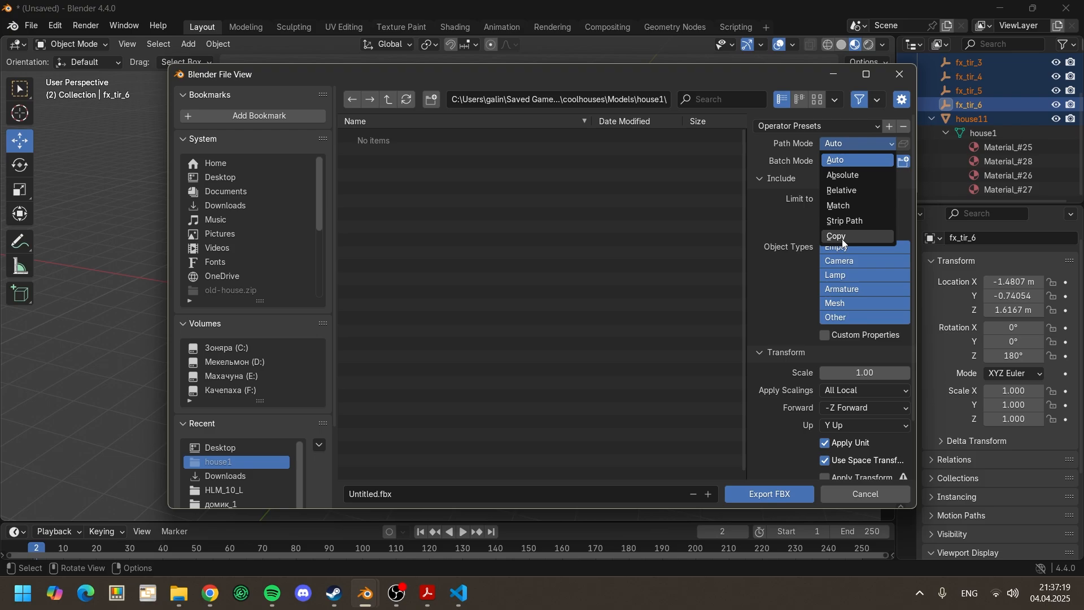
left_click(842, 241)
scroll(825, 185, "down", 1)
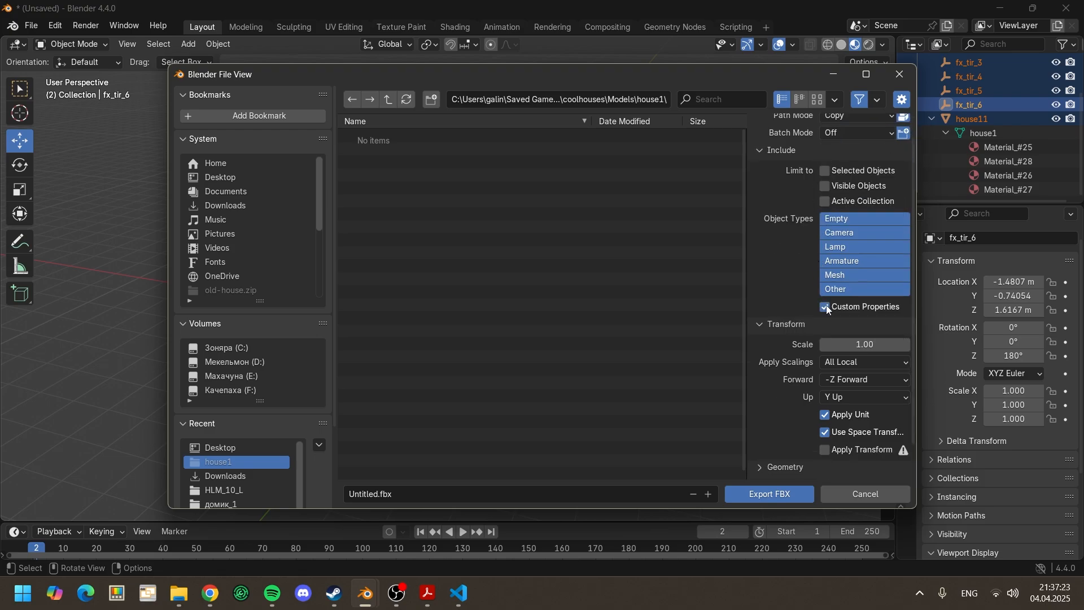
scroll(832, 302, "down", 1)
Step: Set the FBX export transform to FBX All scalings with Y Forward and Z Up
left_click(845, 330)
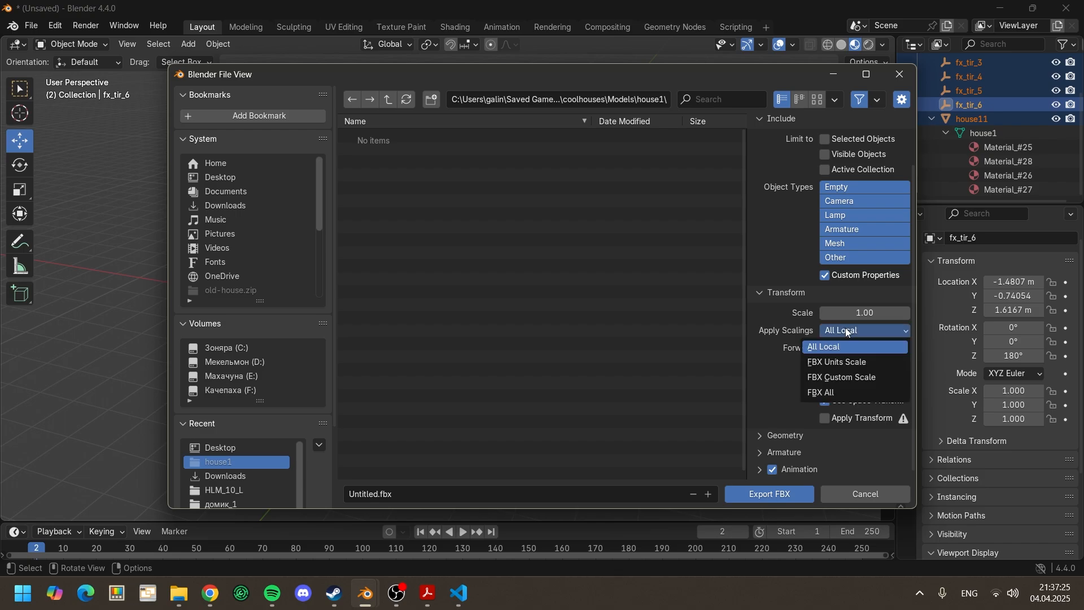
left_click(828, 393)
left_click(839, 350)
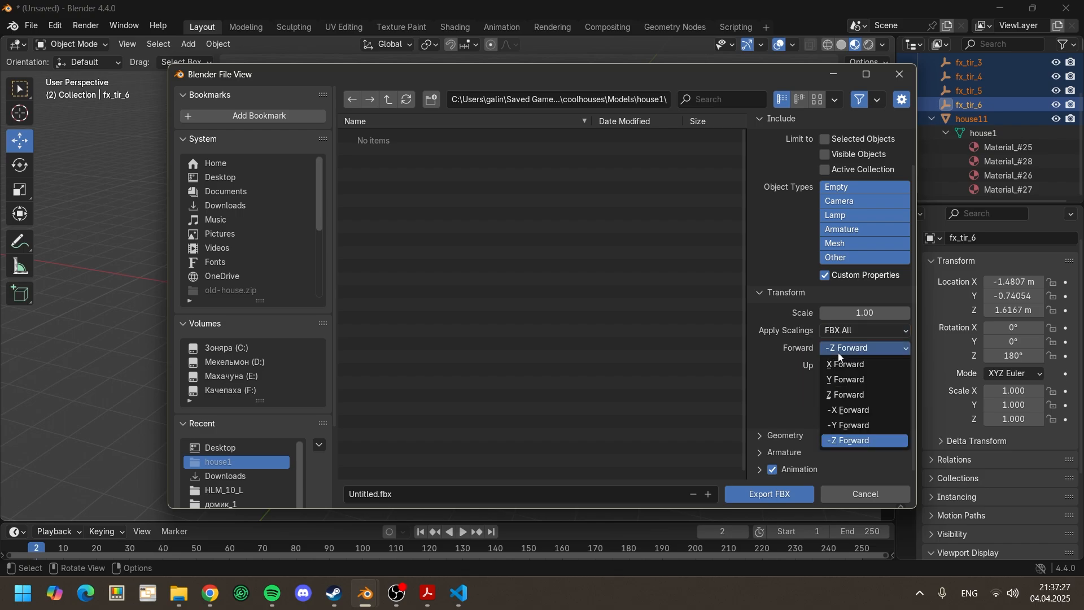
left_click(855, 382)
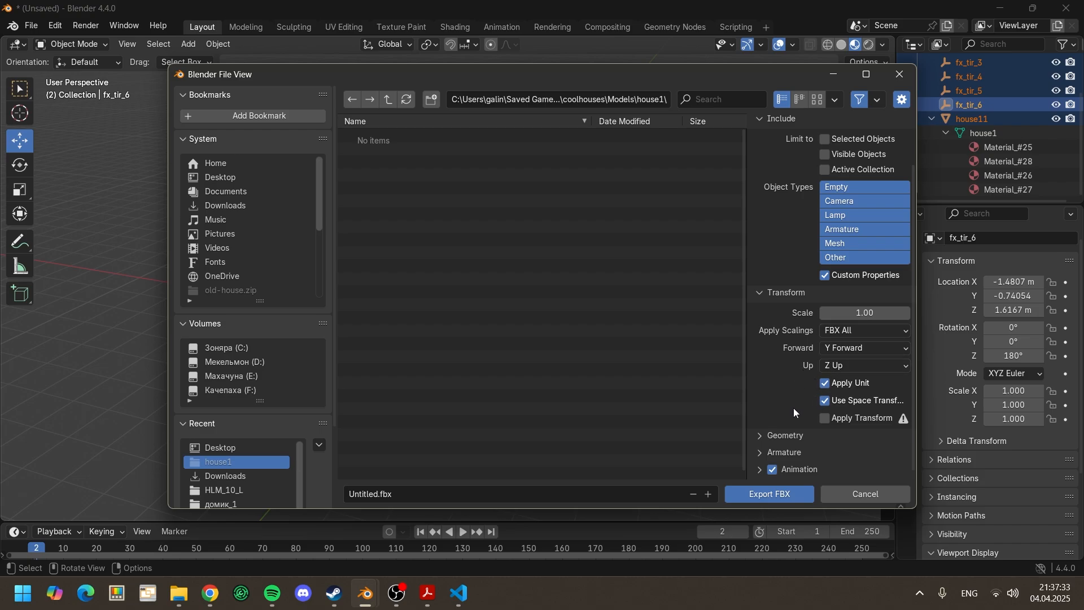
Step: Enable Triangulate Faces for the FBX export and turn off Add Leaf Bones and Animation
left_click(784, 436)
scroll(801, 401, "down", 5)
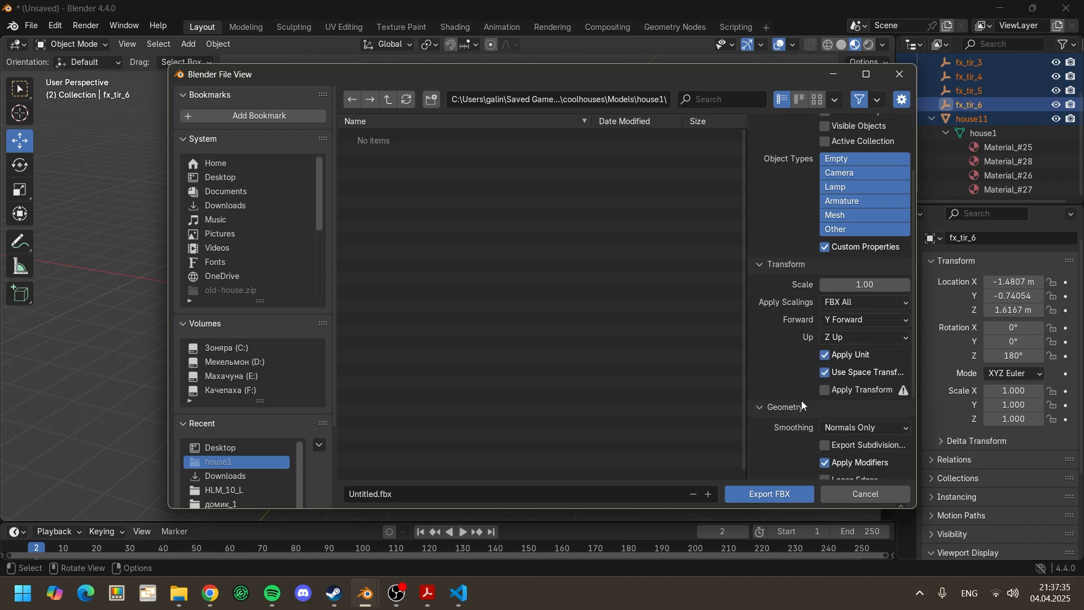
left_click(837, 384)
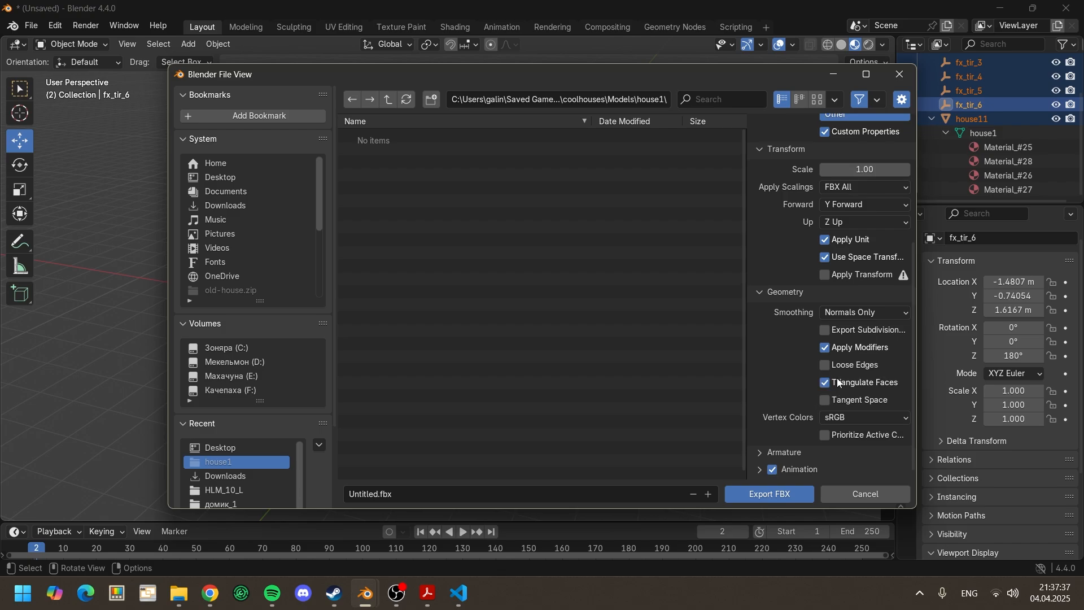
left_click(784, 449)
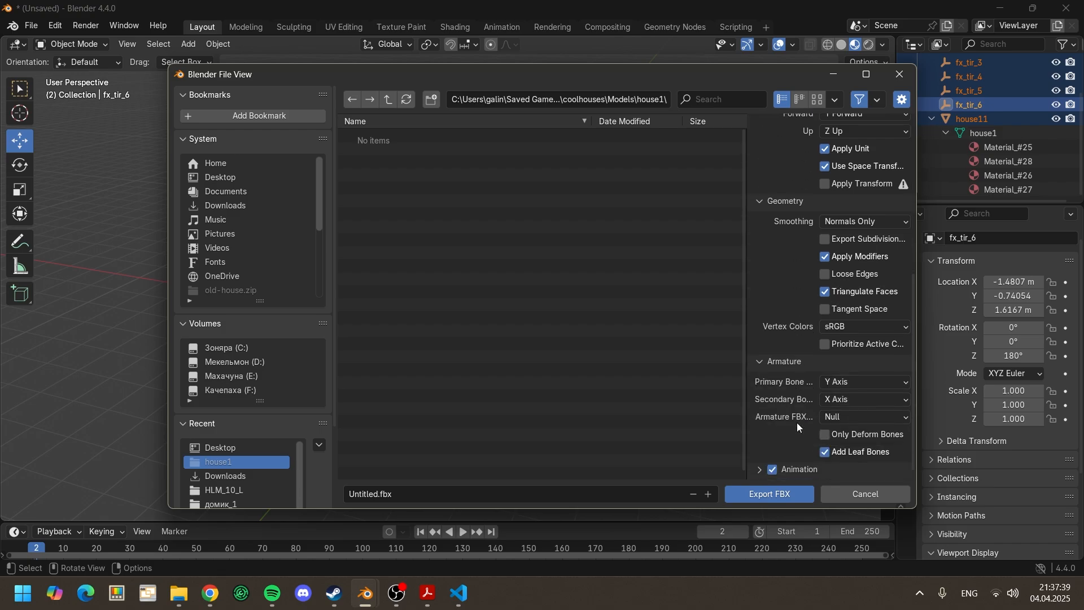
left_click(773, 469)
Step: Name the FBX file house1_high.fbx and export it
left_click(437, 492)
type("hoouse1_hi")
key("BackSpace")
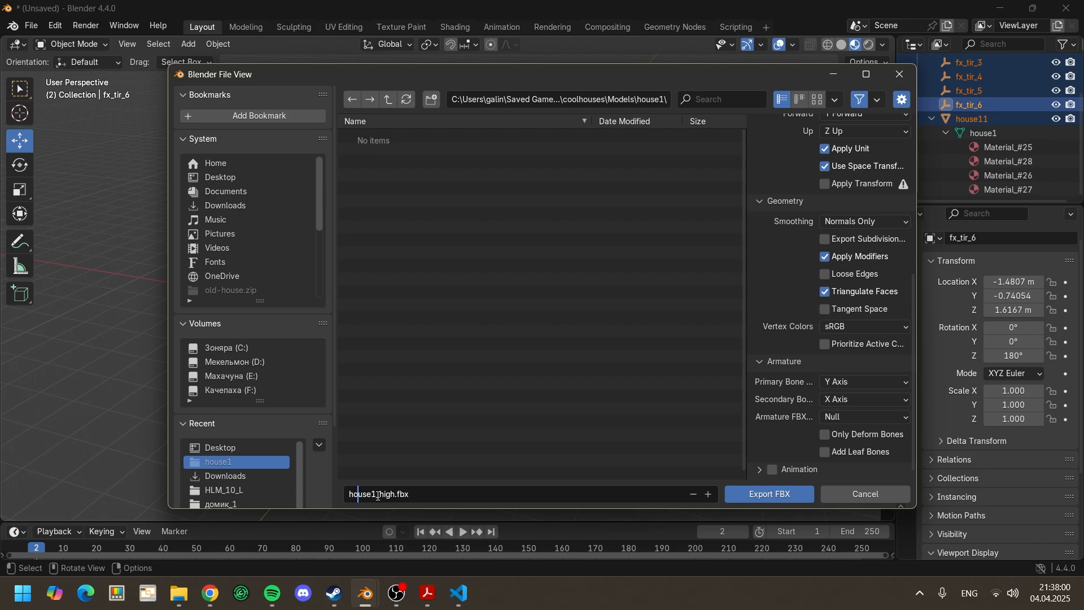
left_click(786, 495)
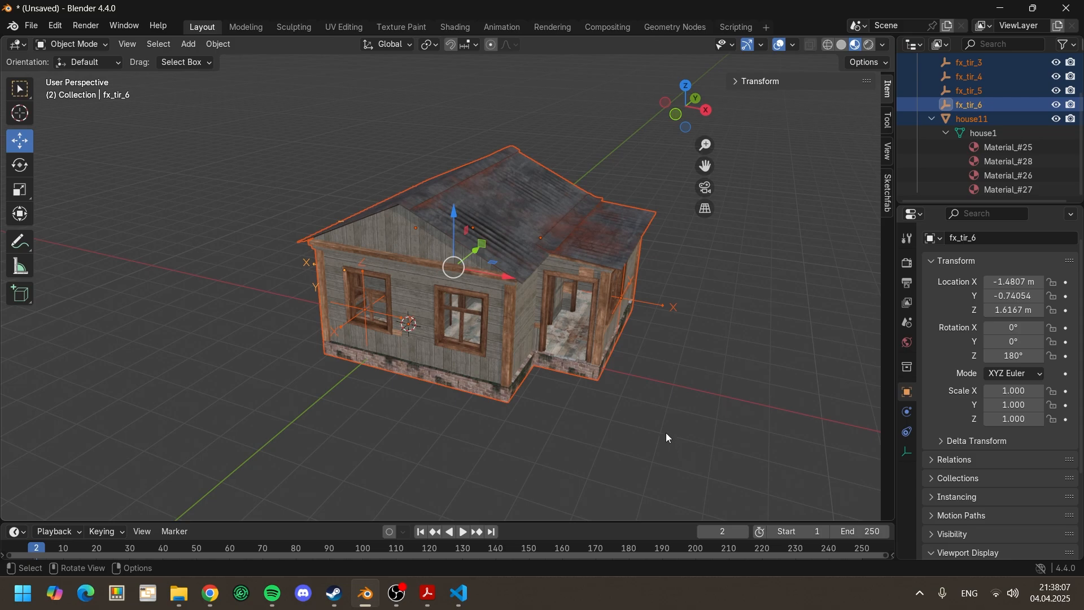
Step: Simplify the house11 mesh with a Planar Decimate modifier at a 27.3° angle limit and apply it
left_click(654, 421)
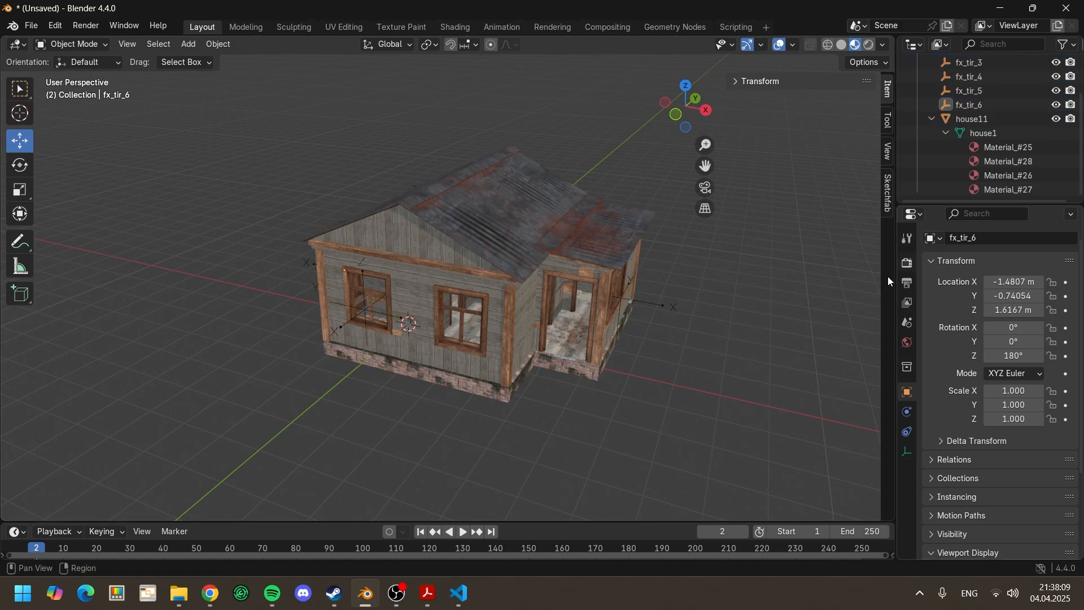
middle_click_drag(836, 291, 791, 307)
left_click(997, 134)
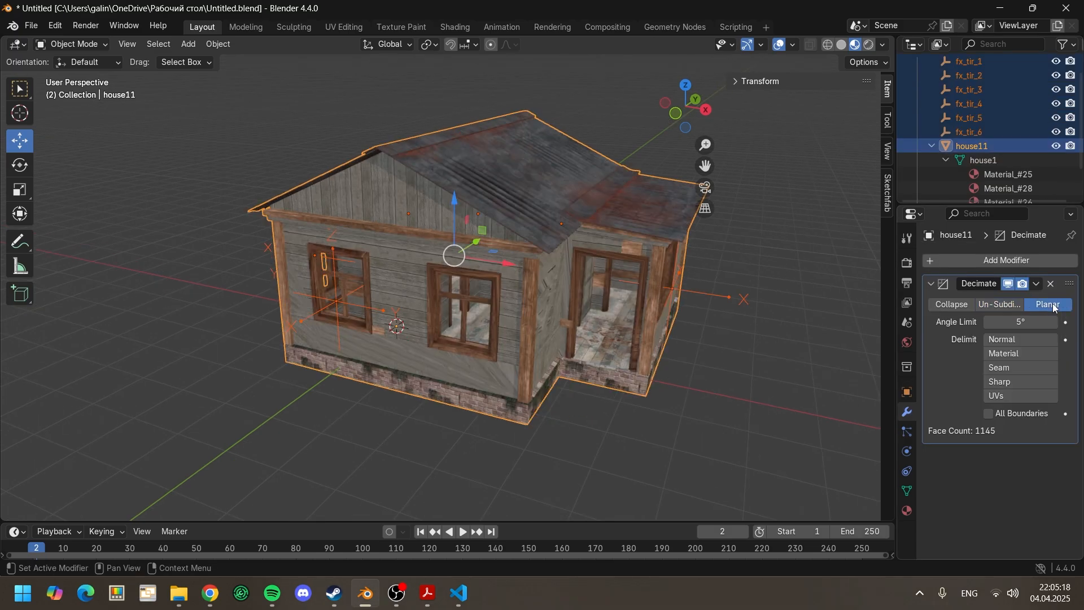
left_click_drag(1021, 322, 996, 321)
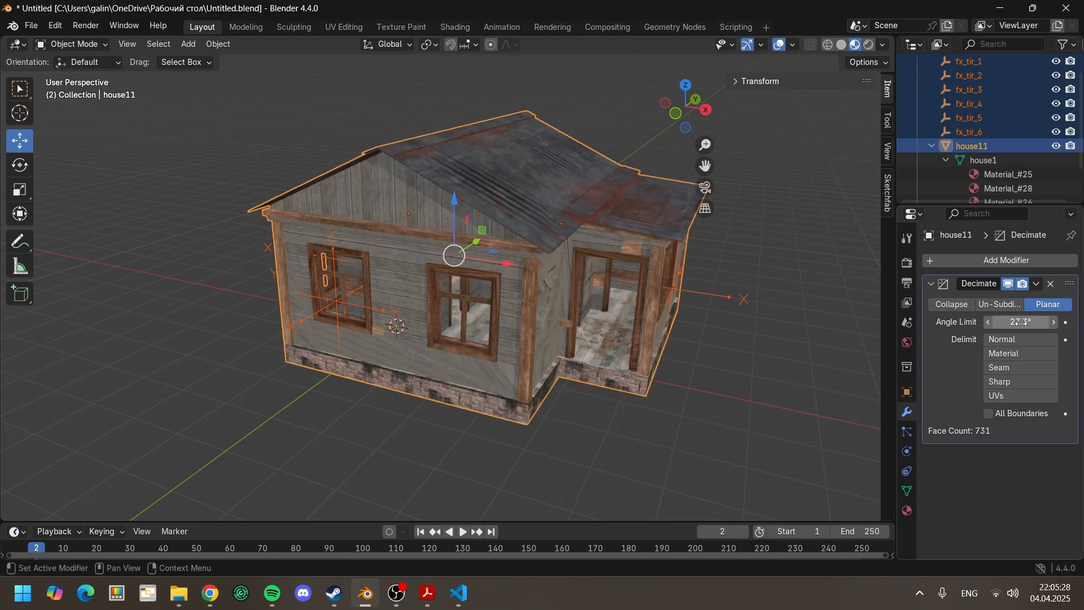
left_click(769, 378)
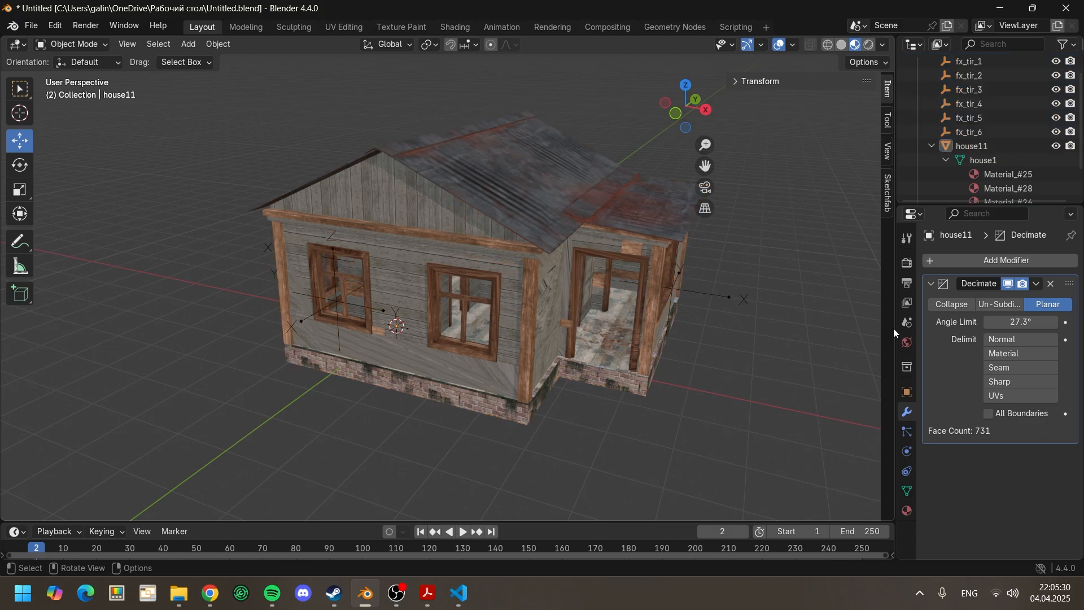
left_click(1038, 286)
left_click(1011, 297)
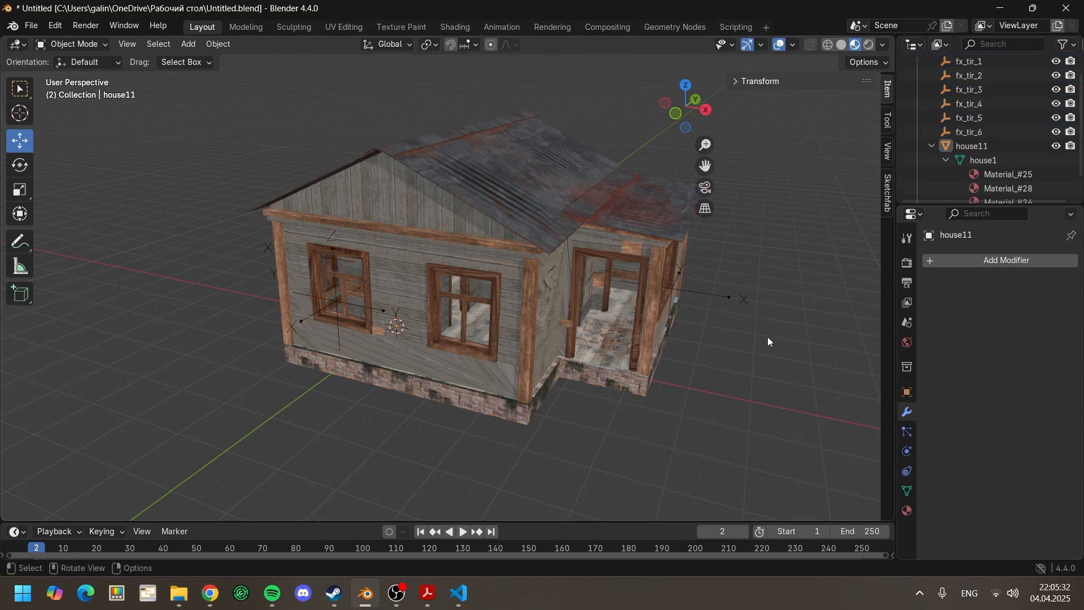
Step: Select all of the house11 mesh's geometry in Edit Mode and clean it up with Delete Loose
middle_click_drag(767, 337, 750, 336)
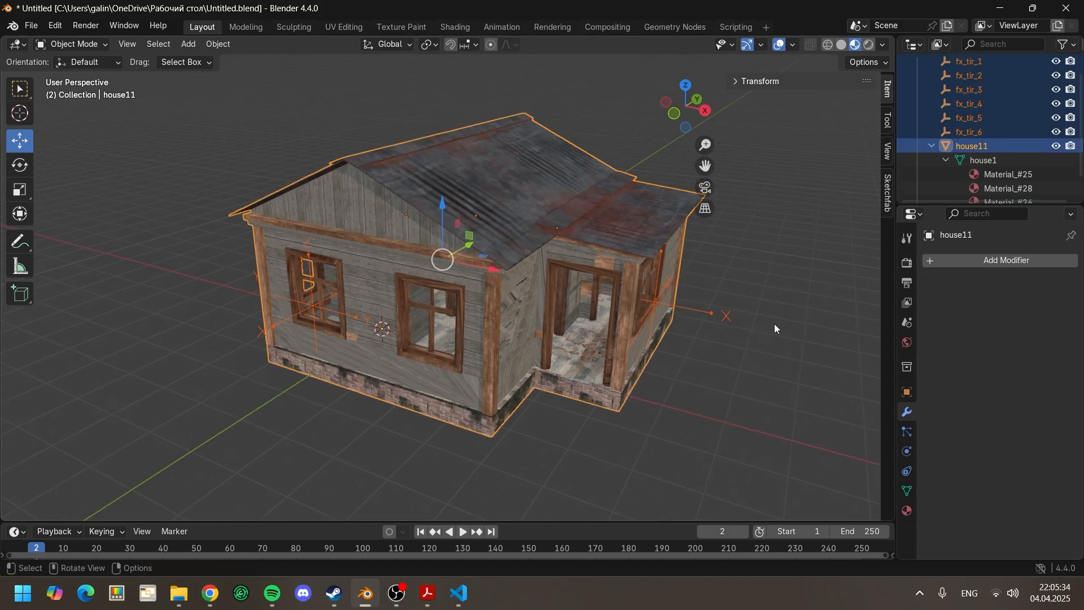
left_click(970, 147)
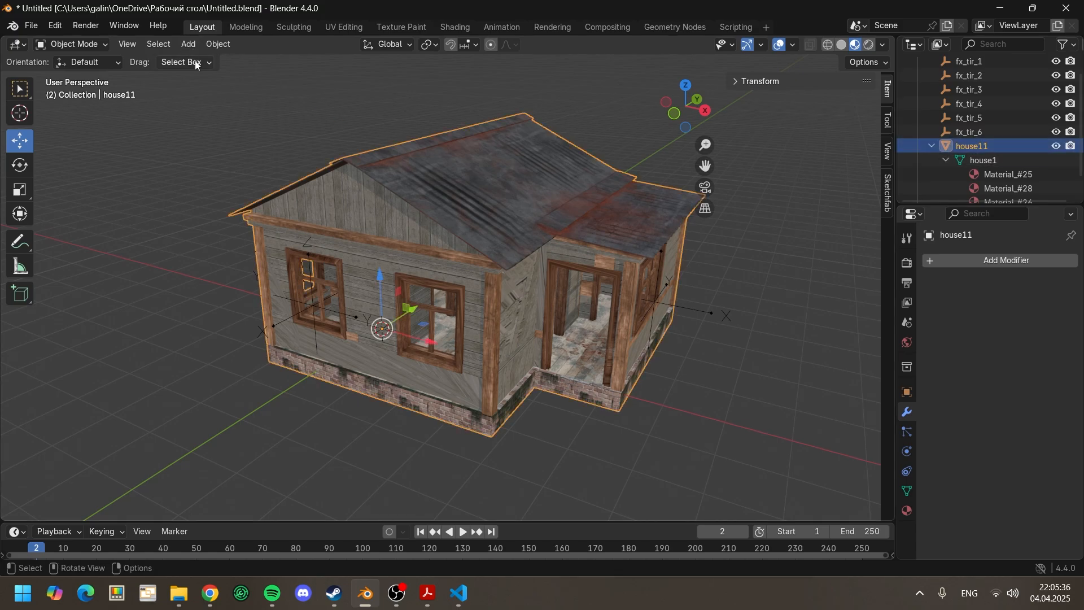
key("Tab")
key("a")
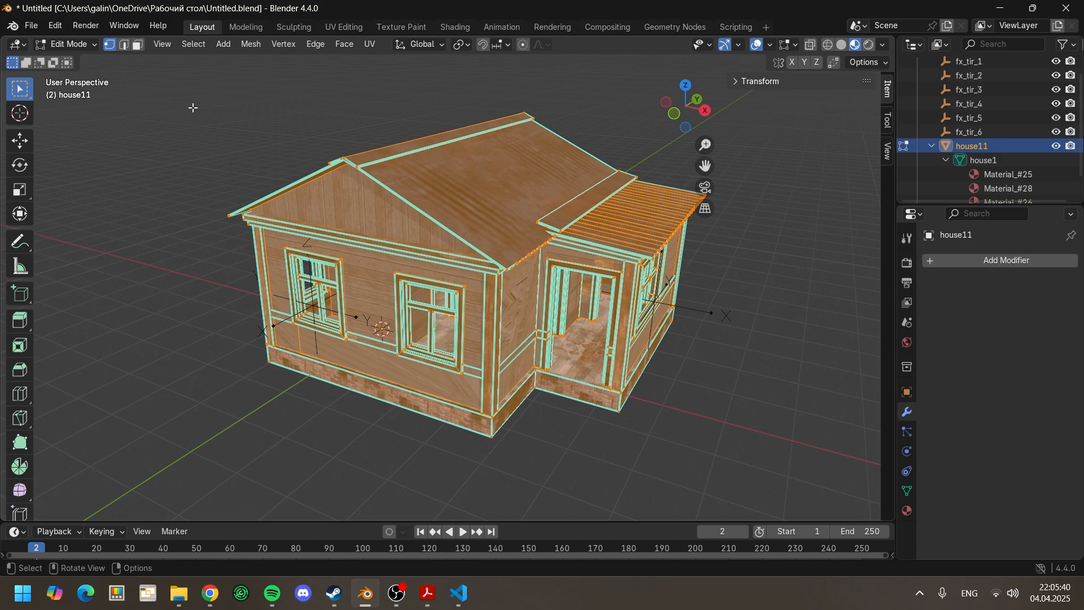
left_click(251, 47)
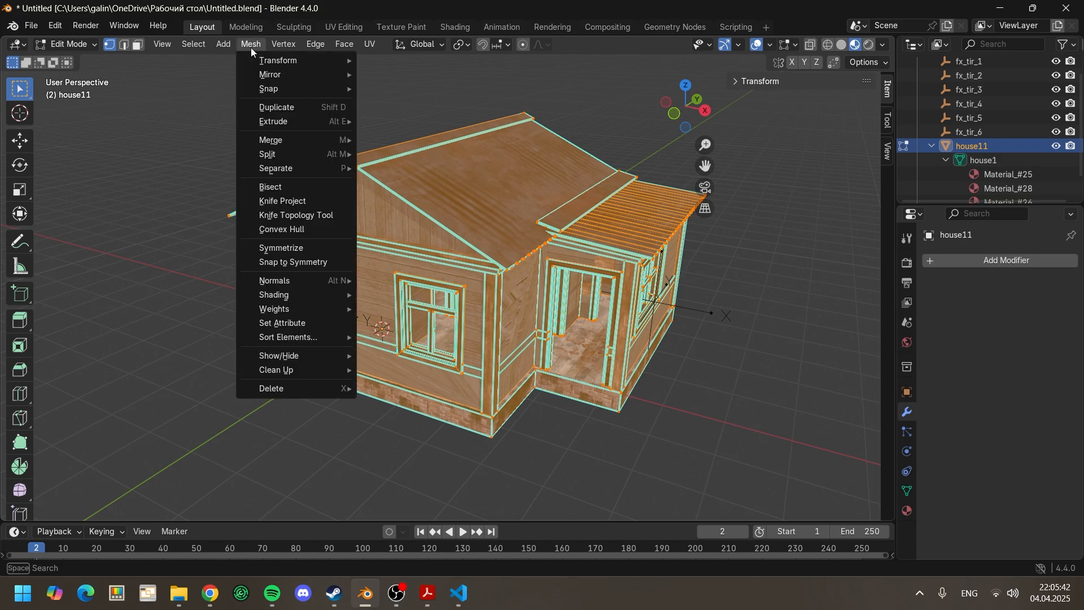
mouse_move(311, 369)
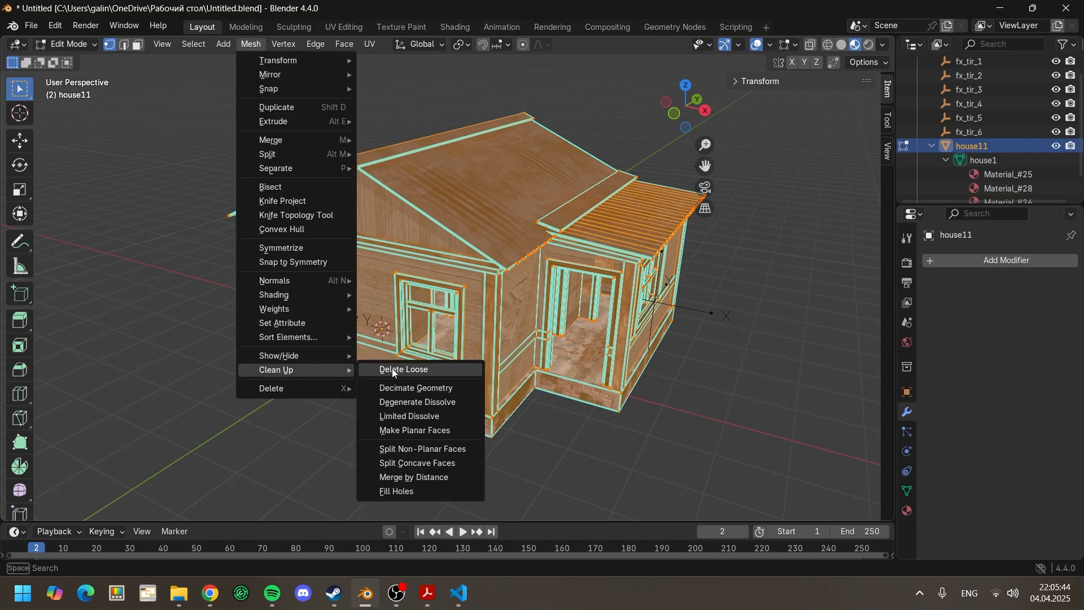
left_click(393, 370)
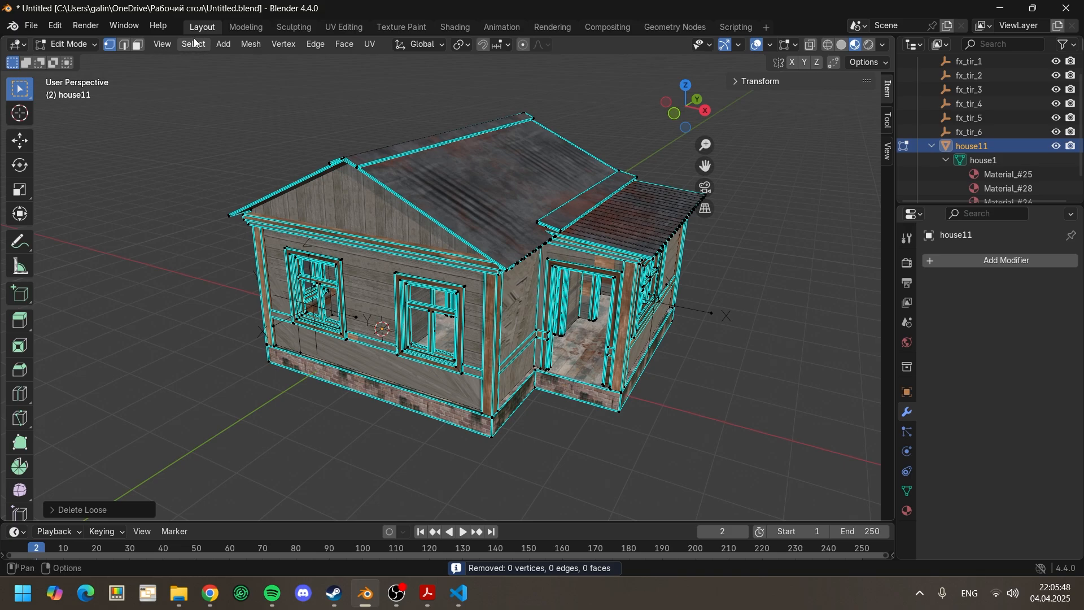
Step: Run Merge by Distance on the house11 mesh and recalculate its normals to the outside
left_click(251, 44)
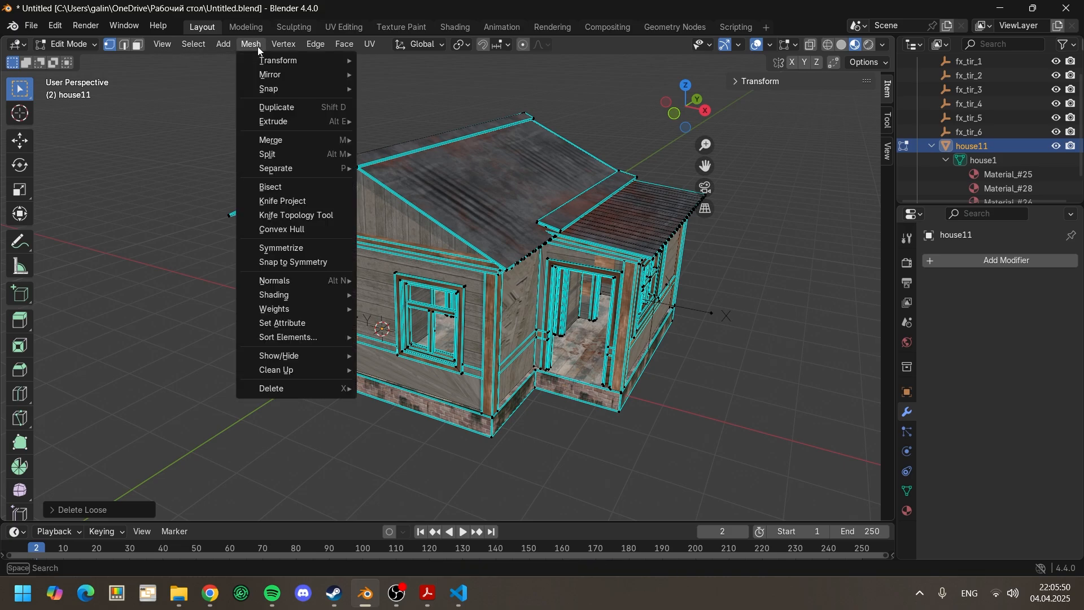
mouse_move(266, 64)
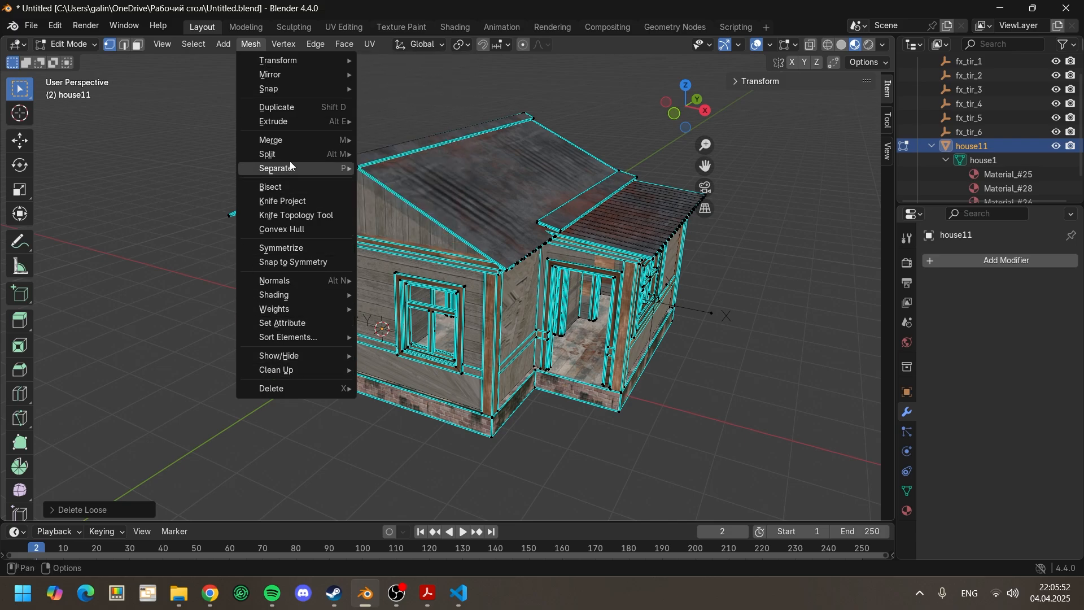
mouse_move(286, 138)
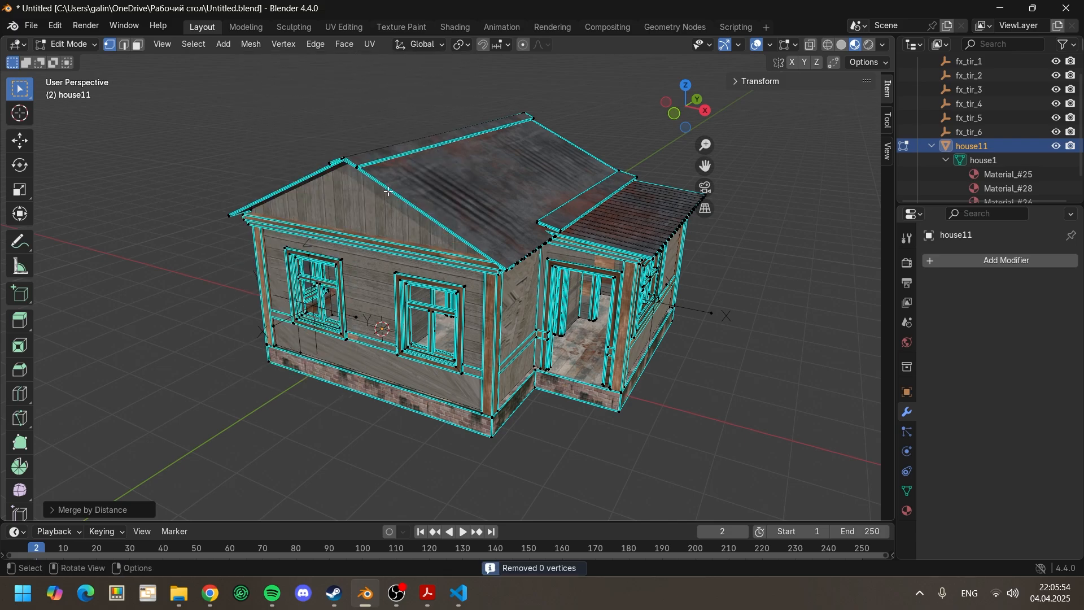
left_click(248, 45)
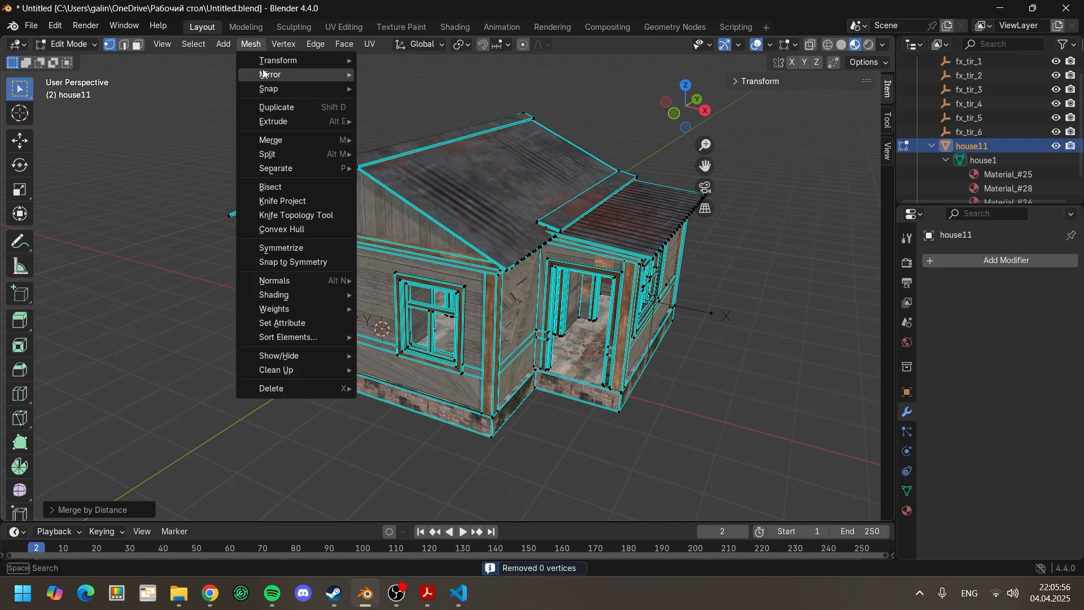
mouse_move(270, 61)
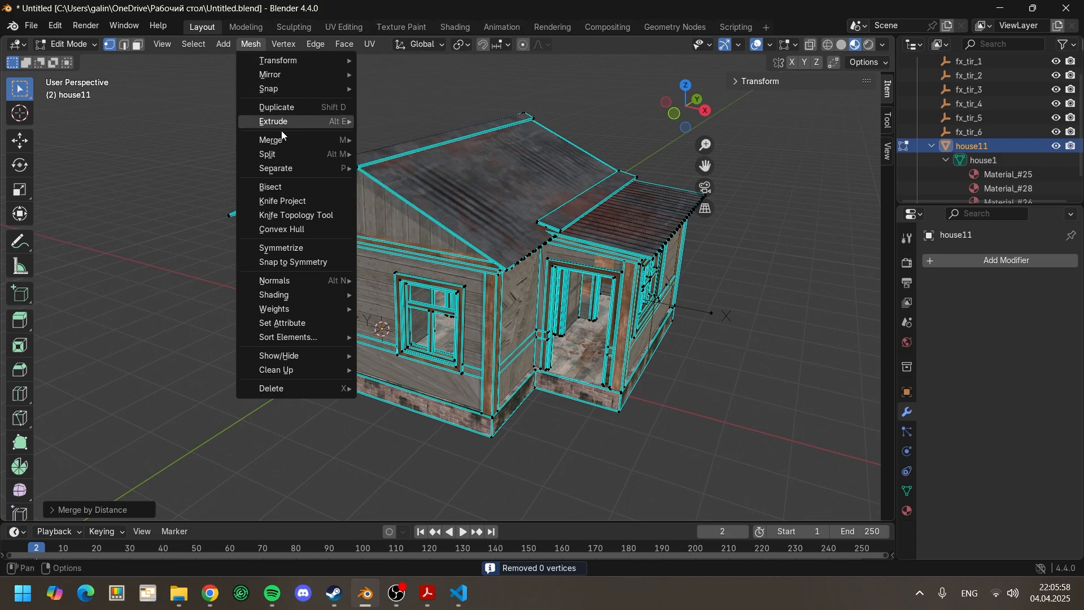
mouse_move(287, 158)
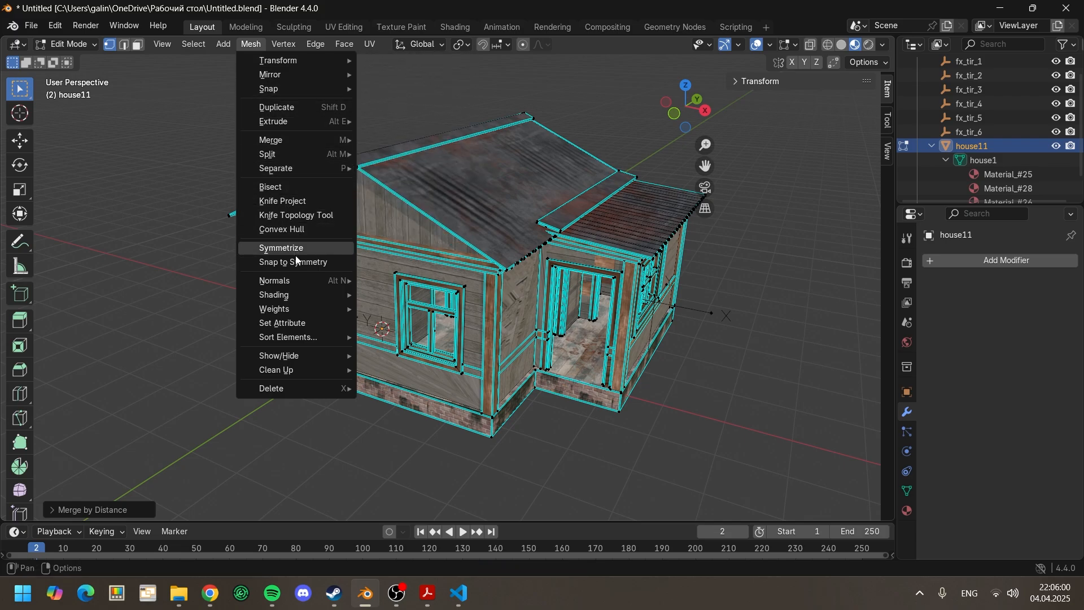
mouse_move(294, 282)
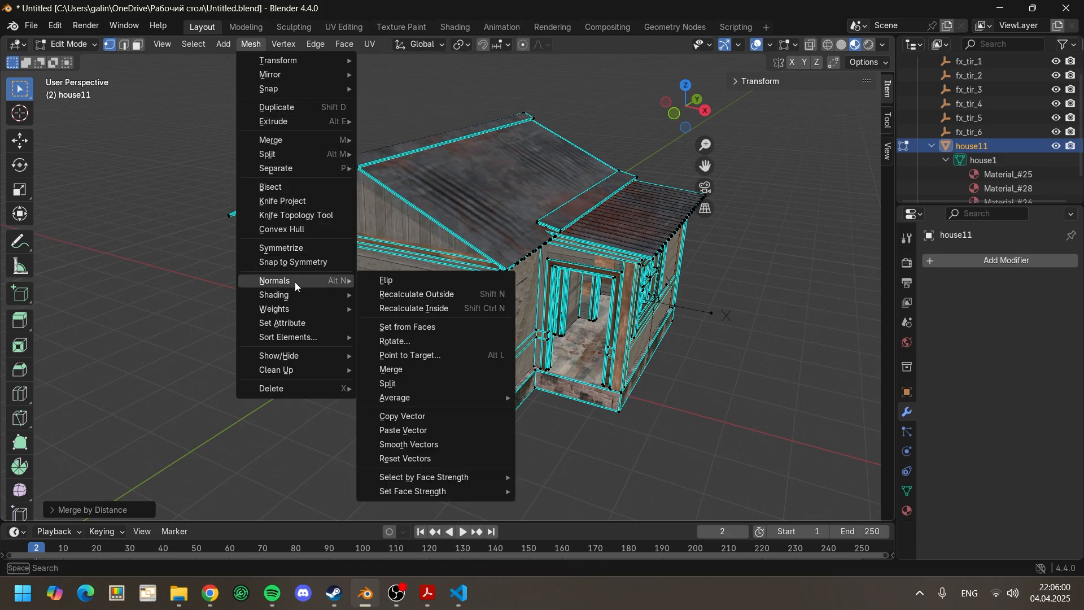
left_click(393, 296)
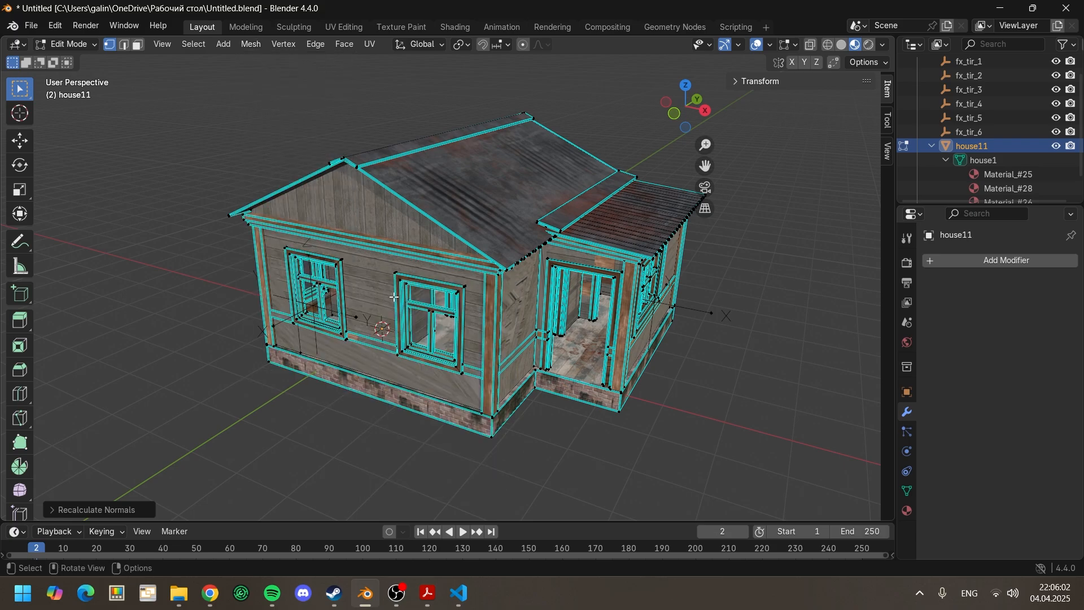
Step: Run the Delete Loose cleanup on the house11 mesh once more
left_click(251, 45)
mouse_move(333, 367)
left_click(374, 370)
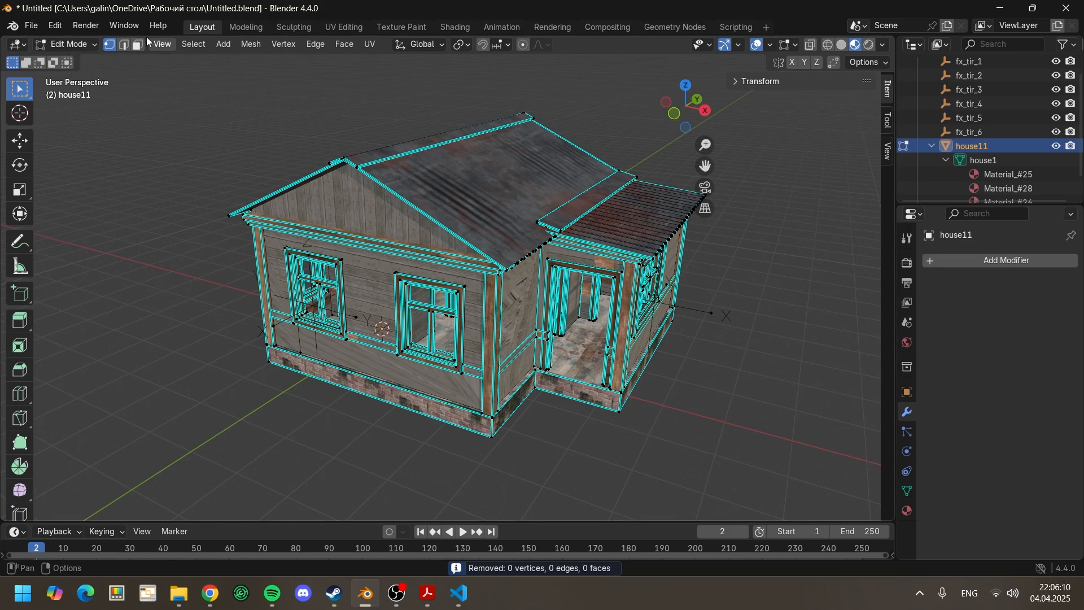
left_click(243, 27)
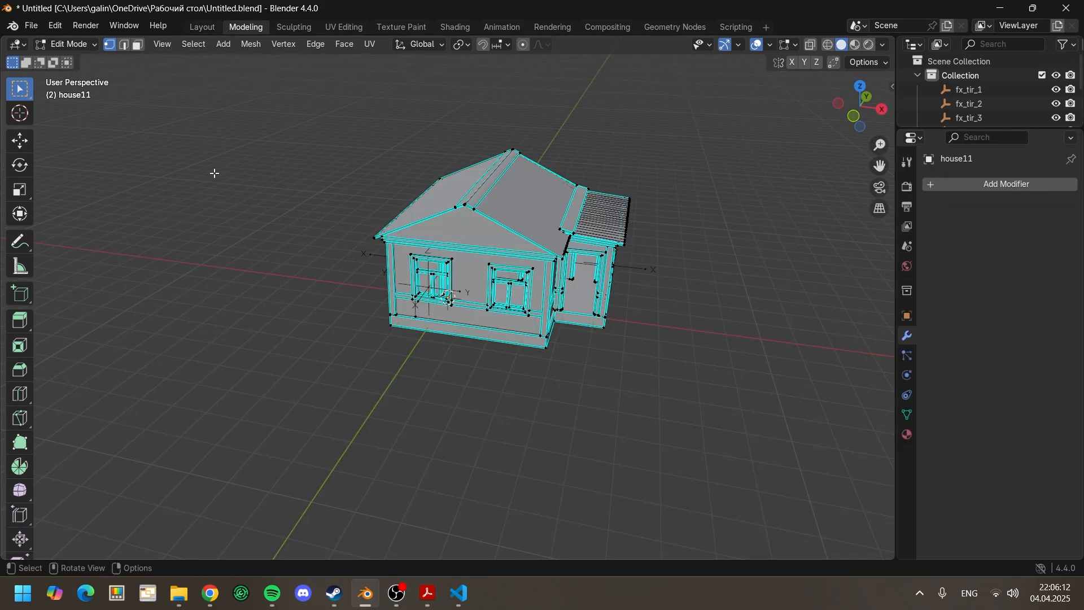
middle_click_drag(215, 174, 211, 42)
left_click(203, 27)
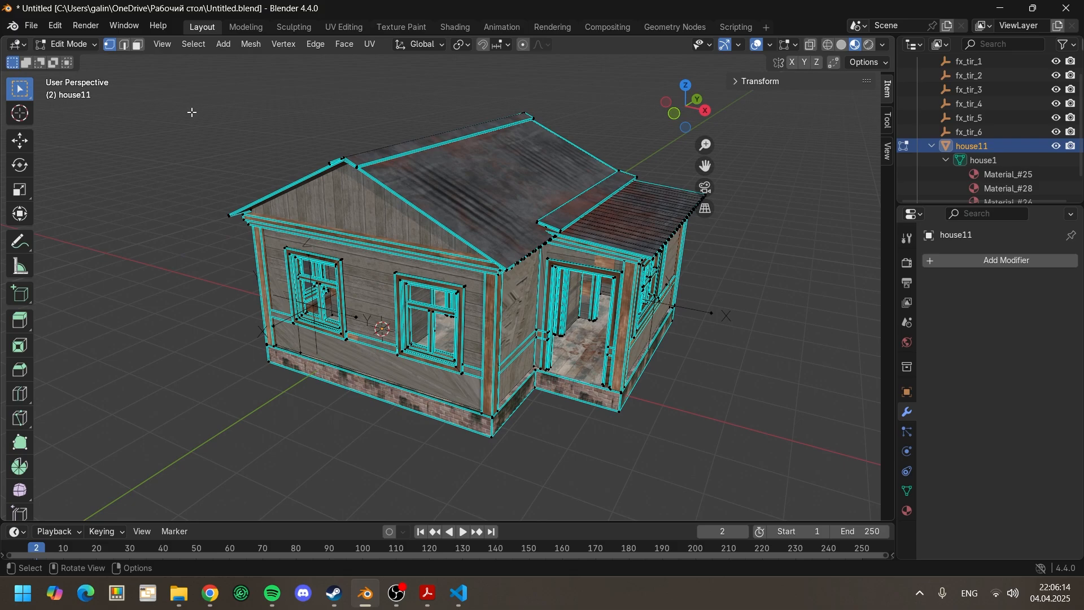
Step: Leave Edit Mode and export the simplified house model as FBX, overwriting house1_mid.fbx in Models\house1
key("Tab")
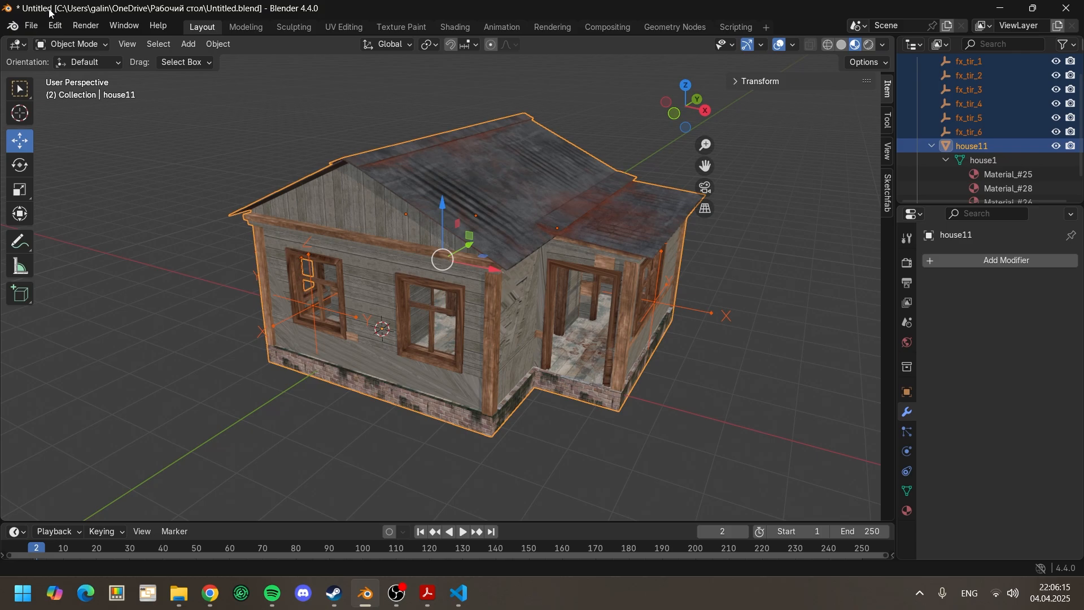
left_click(33, 25)
mouse_move(83, 238)
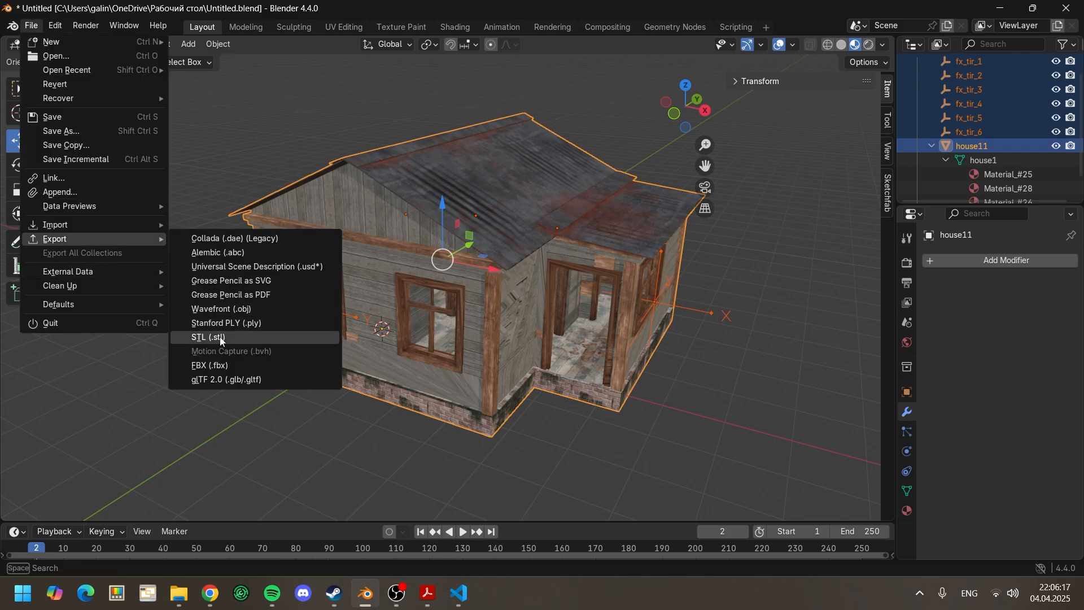
left_click(231, 366)
left_click(390, 162)
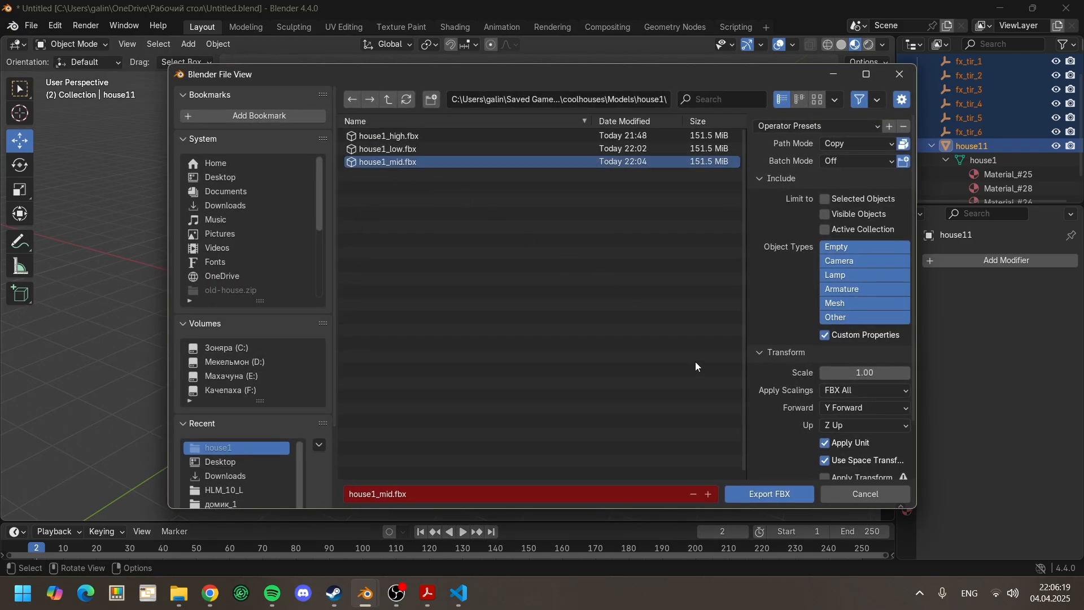
left_click(770, 494)
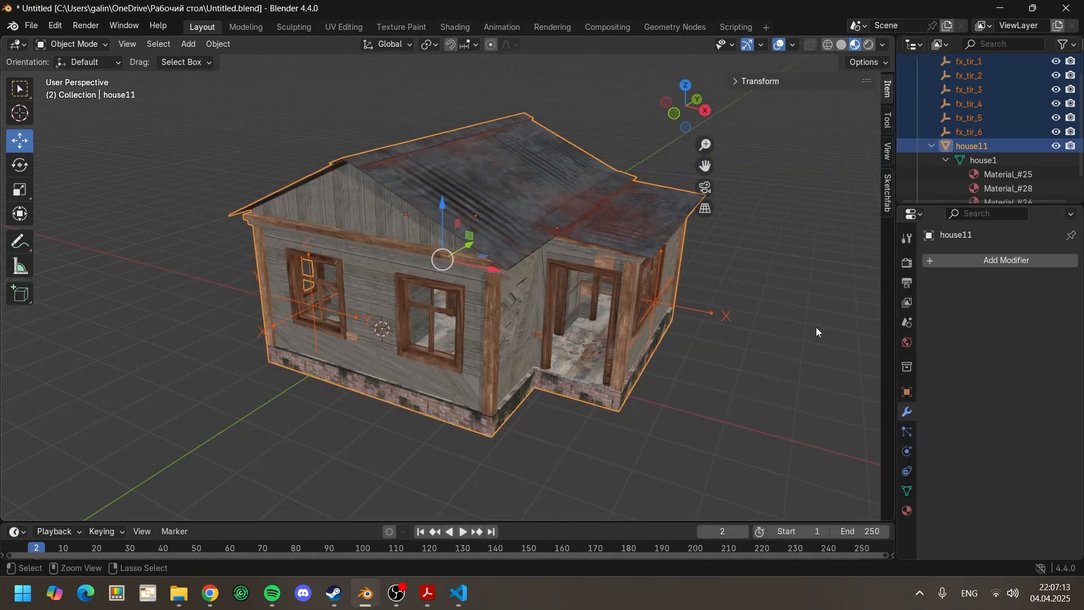
Step: Undo the house11 mesh cleanup and the application of its Planar Decimate modifier
key("ctrl+z")
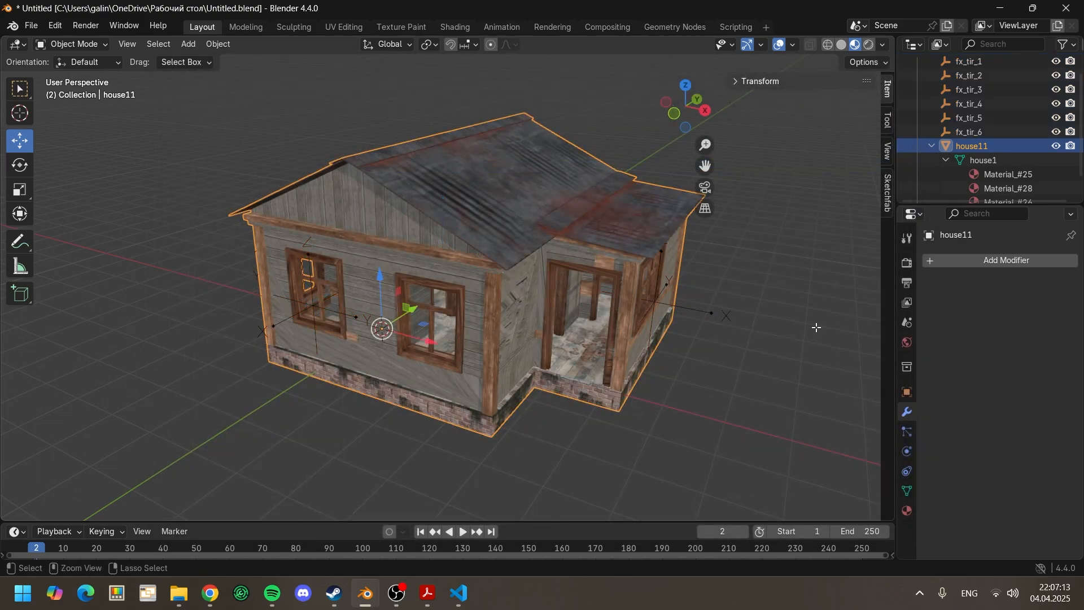
key("Tab")
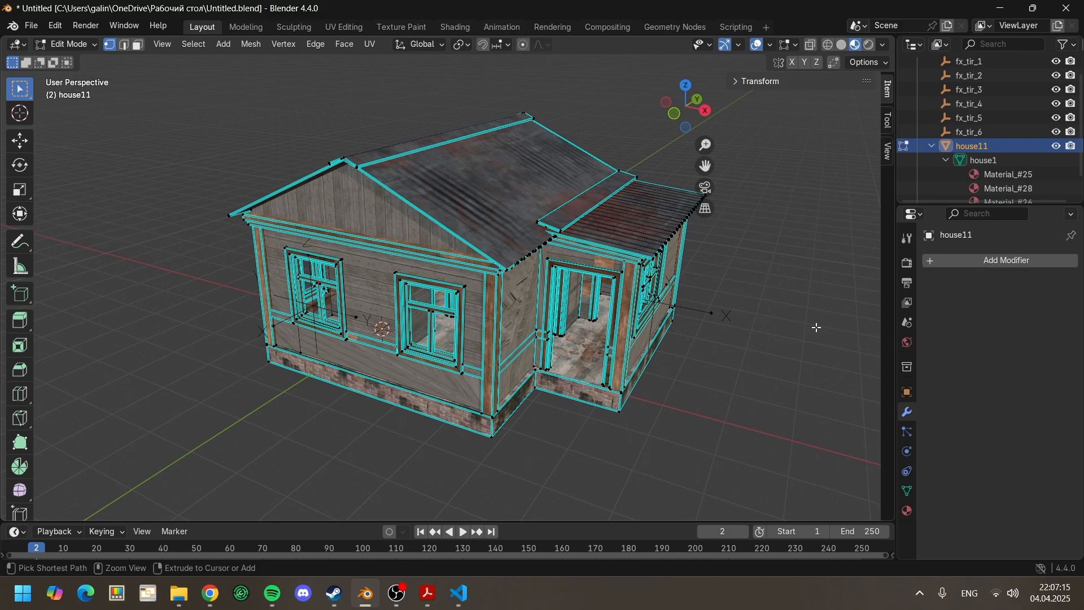
key("ctrl+z")
key("ctrl+z")
key("ctrl+z")
key("ctrl+z")
key("ctrl+z")
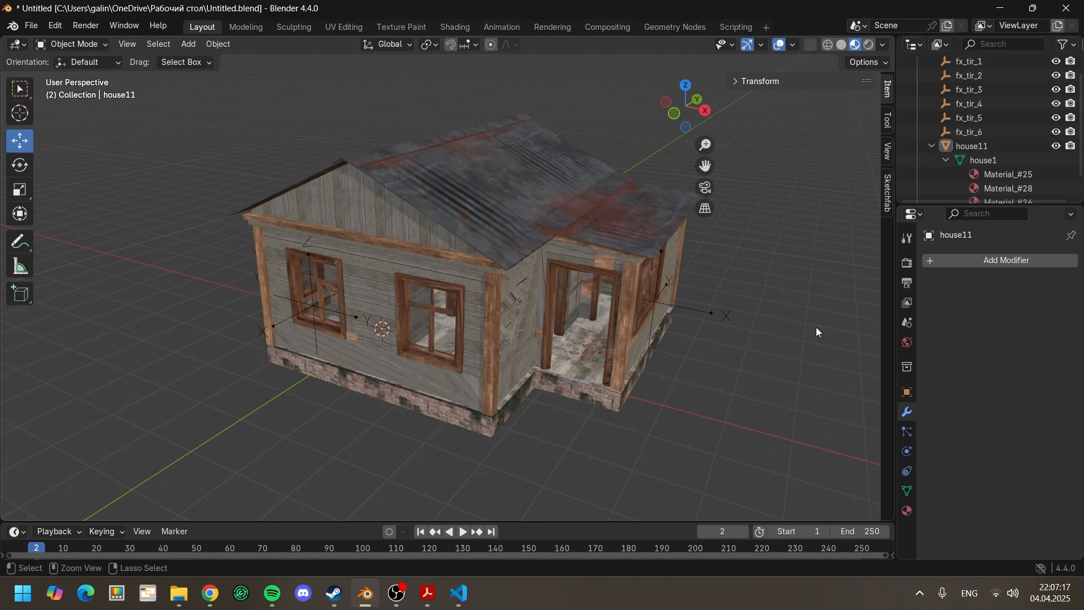
key("ctrl+z")
key("ctrl+z")
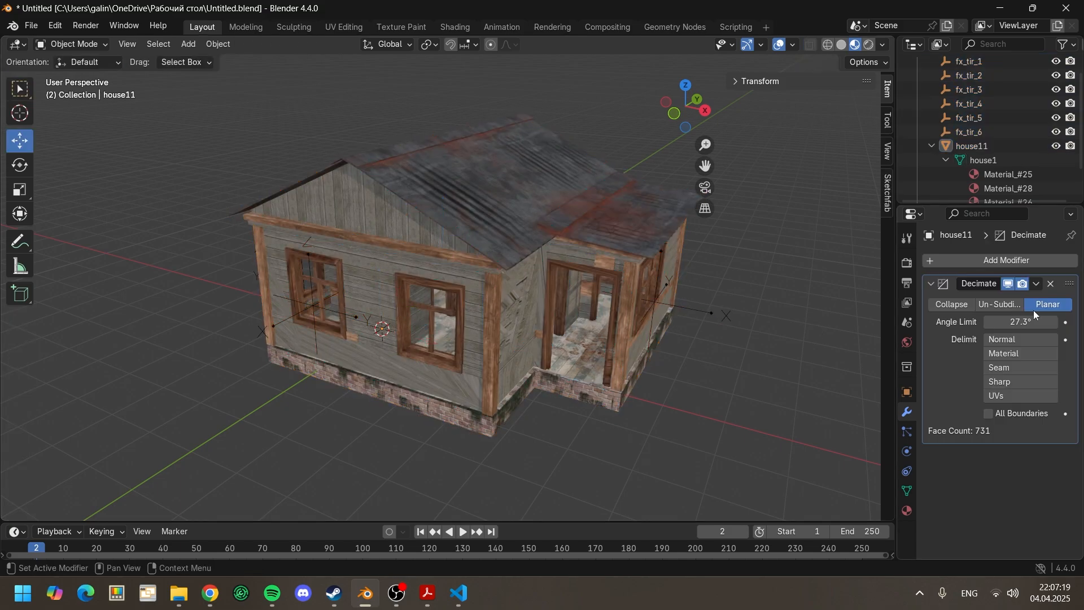
Step: Try larger Planar Decimate angle limits such as 62.8° and 50.7° on the house11 mesh
mouse_move(1022, 321)
left_mouse_down()
mouse_move(1075, 321)
mouse_move(1035, 322)
left_mouse_up()
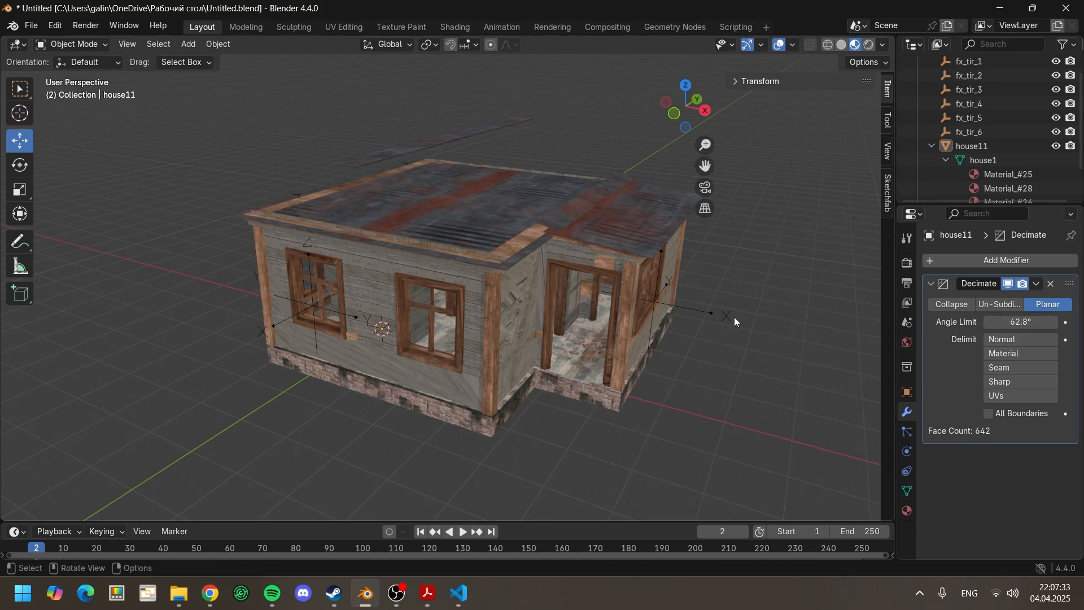
middle_click_drag(734, 316, 776, 341)
double_click(1020, 321)
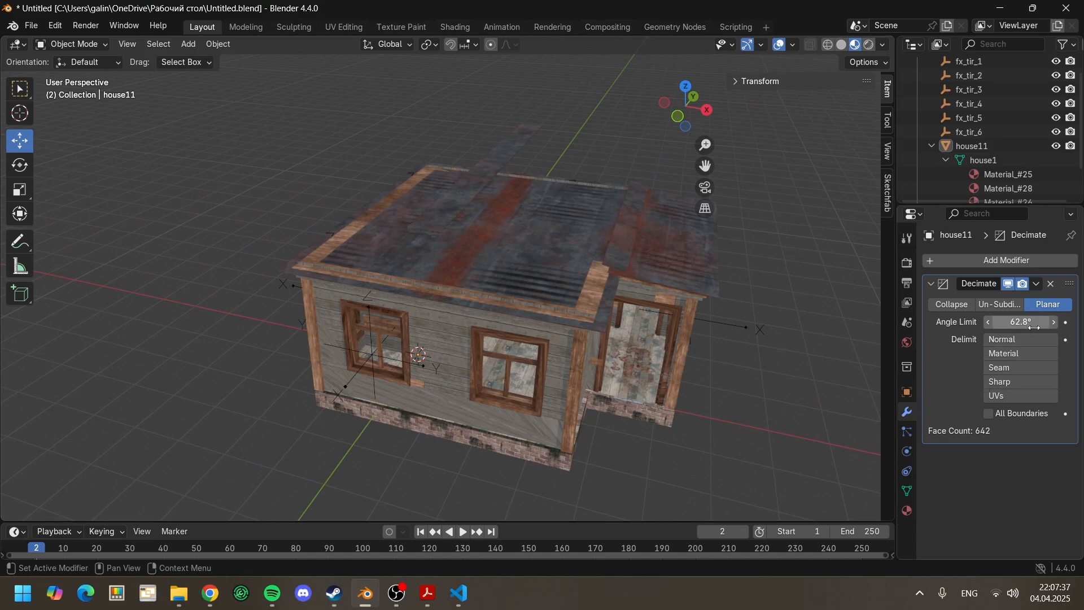
type("47")
key("Return")
left_click_drag(1020, 322, 1025, 322)
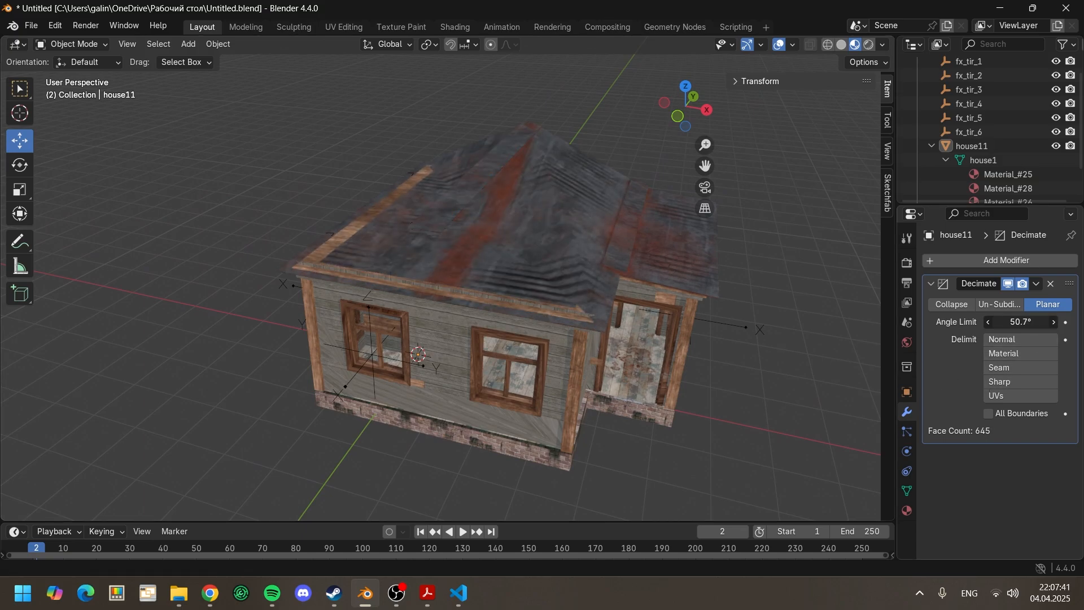
middle_click_drag(705, 365, 661, 347)
Step: Set the Planar Decimate angle limit to 49.3° on the house11 mesh and apply the modifier
left_click_drag(1028, 322, 1018, 322)
middle_click_drag(607, 339, 629, 351)
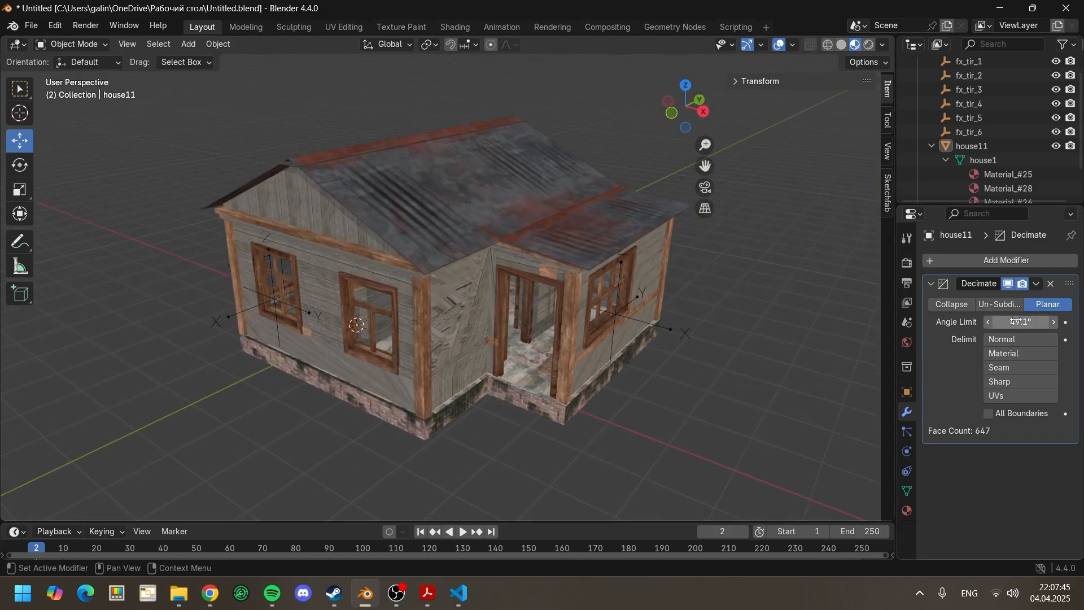
left_click_drag(1015, 322, 1017, 322)
middle_click_drag(598, 379, 679, 410)
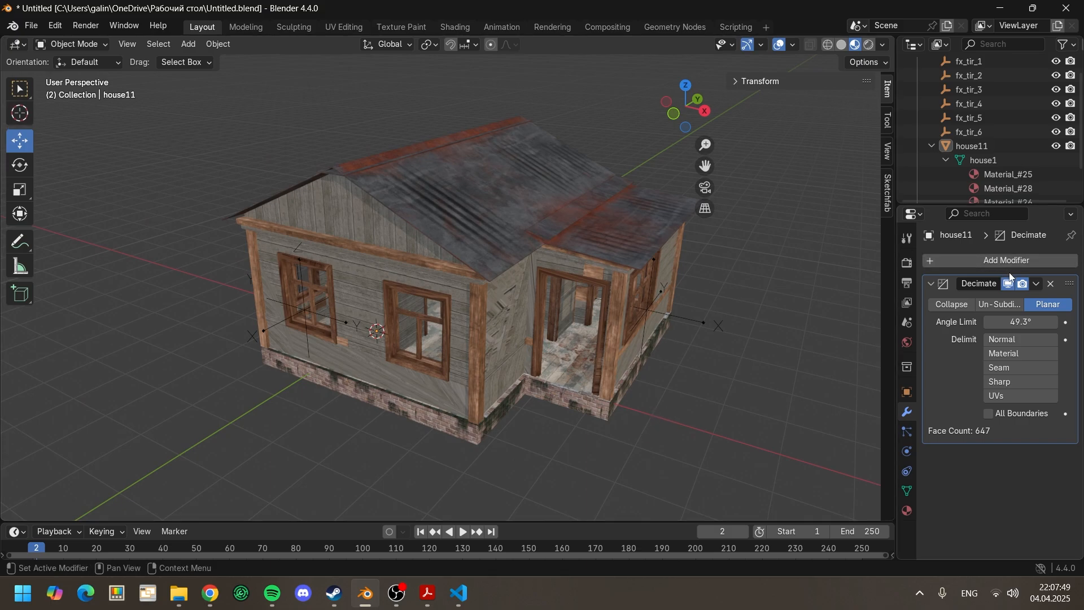
left_click(1038, 283)
left_click(1009, 301)
key("a")
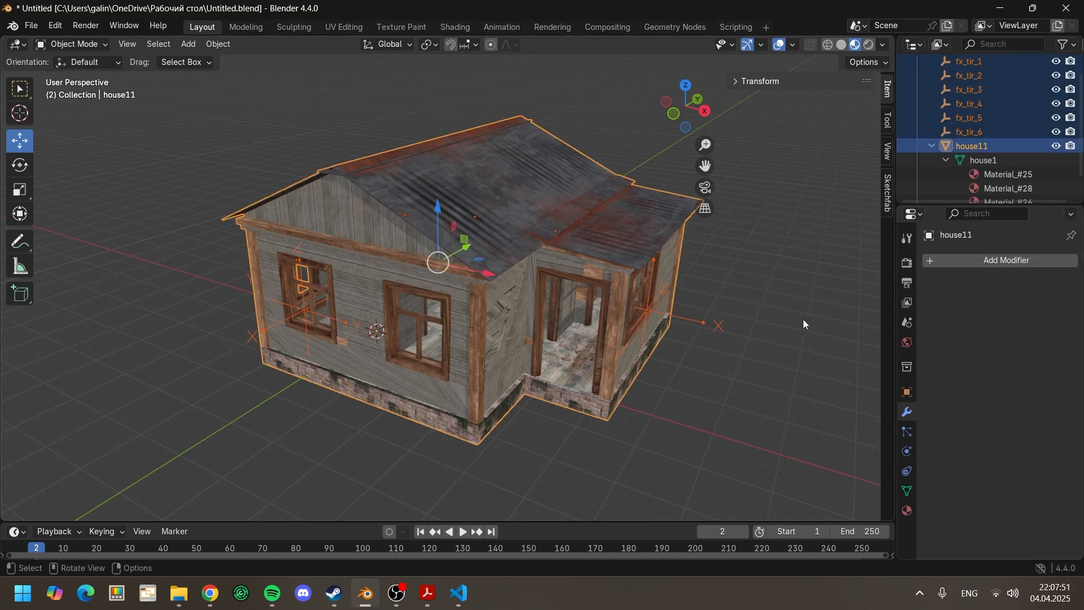
key("g")
left_click(810, 328)
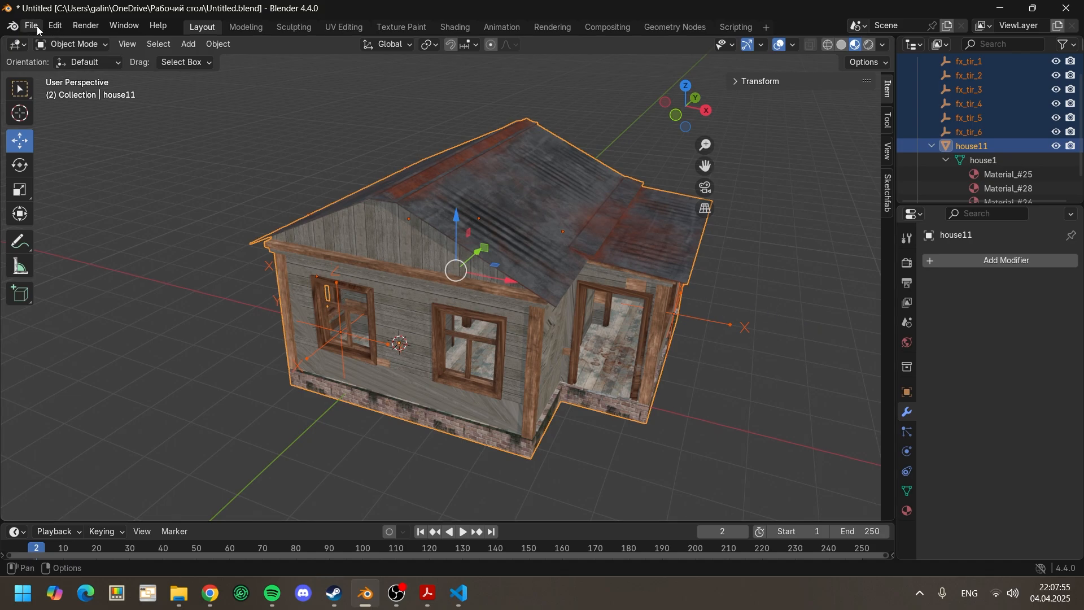
left_click(173, 97)
Step: Select all geometry of the house11 mesh in Edit Mode and clean it up with Delete Loose
left_click(973, 161)
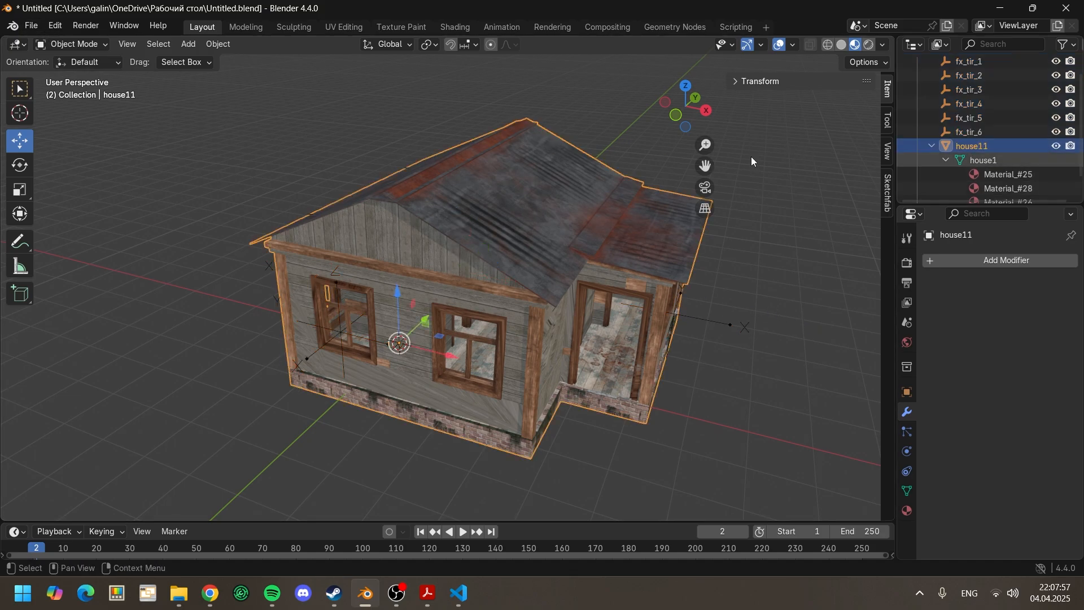
key("Tab")
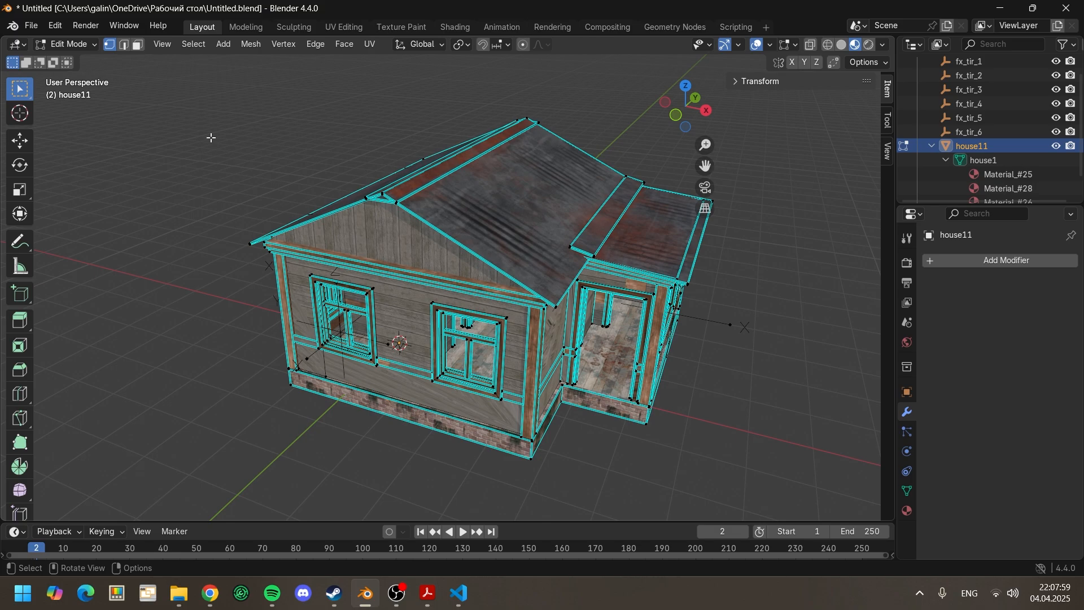
middle_click_drag(211, 138, 197, 140)
key("a")
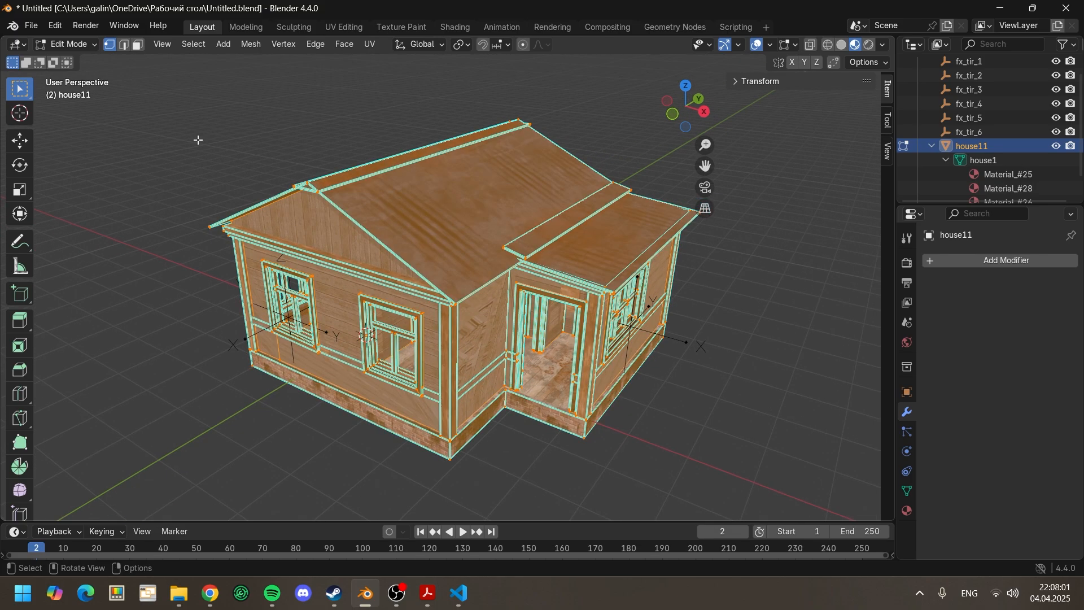
left_click(244, 45)
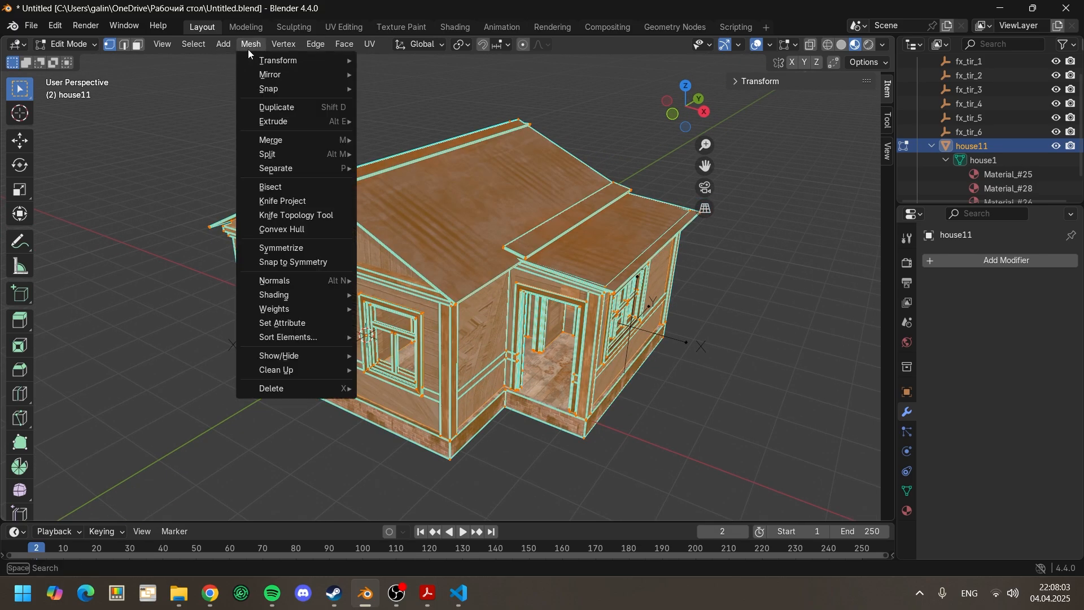
mouse_move(317, 370)
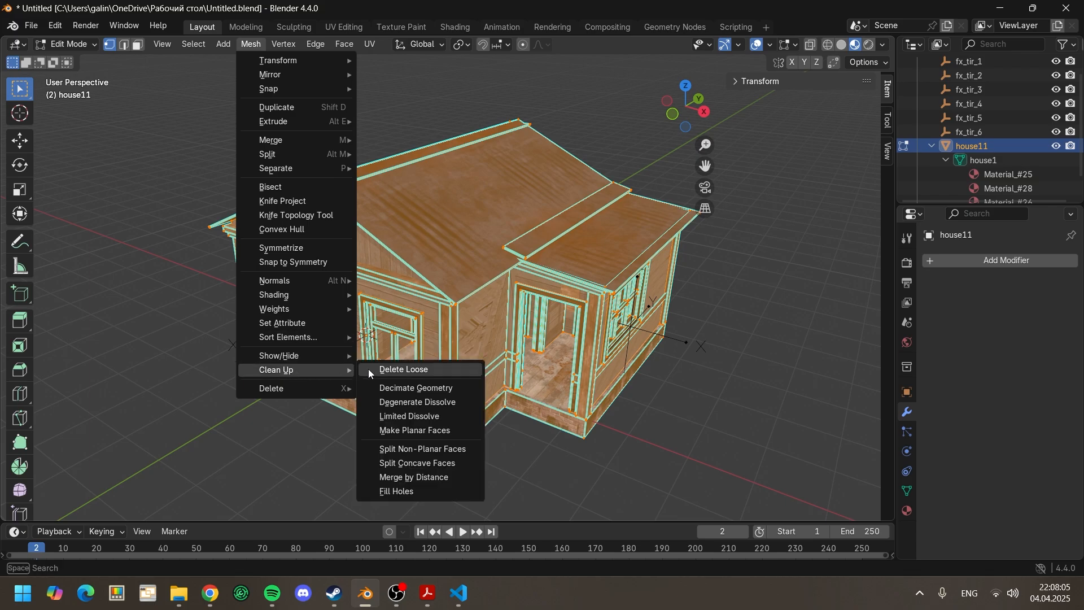
left_click(402, 370)
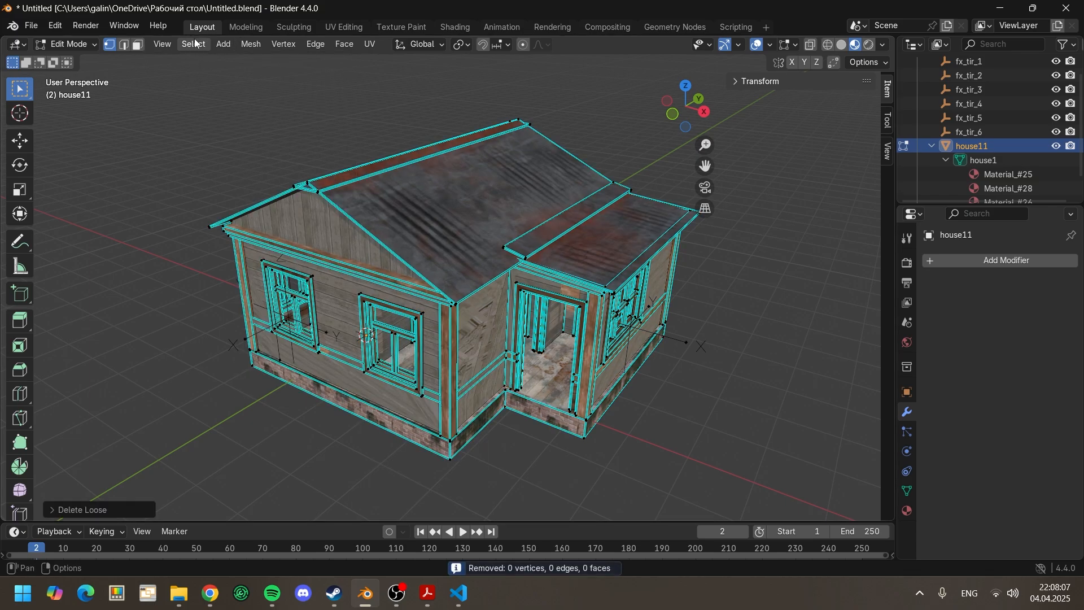
Step: Recalculate the house11 mesh's normals to the outside and run Merge by Distance on it
left_click(252, 46)
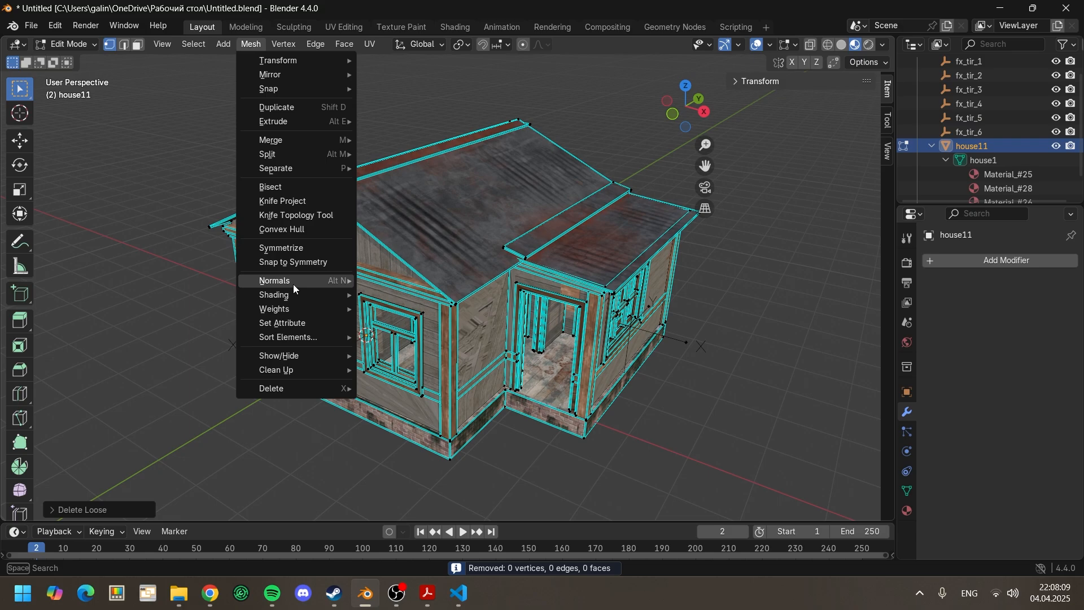
mouse_move(293, 283)
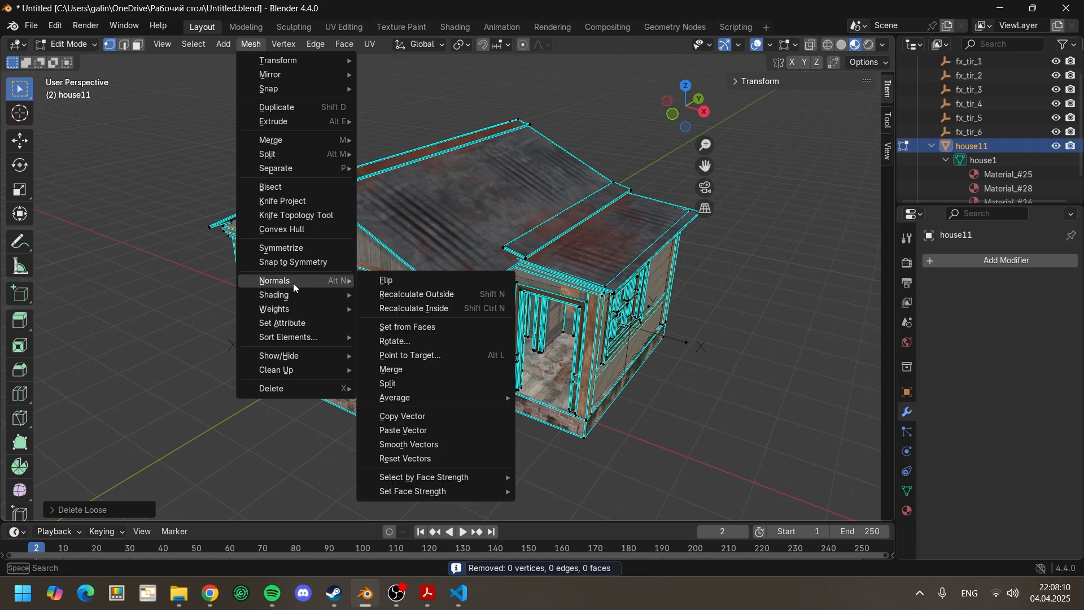
left_click(387, 294)
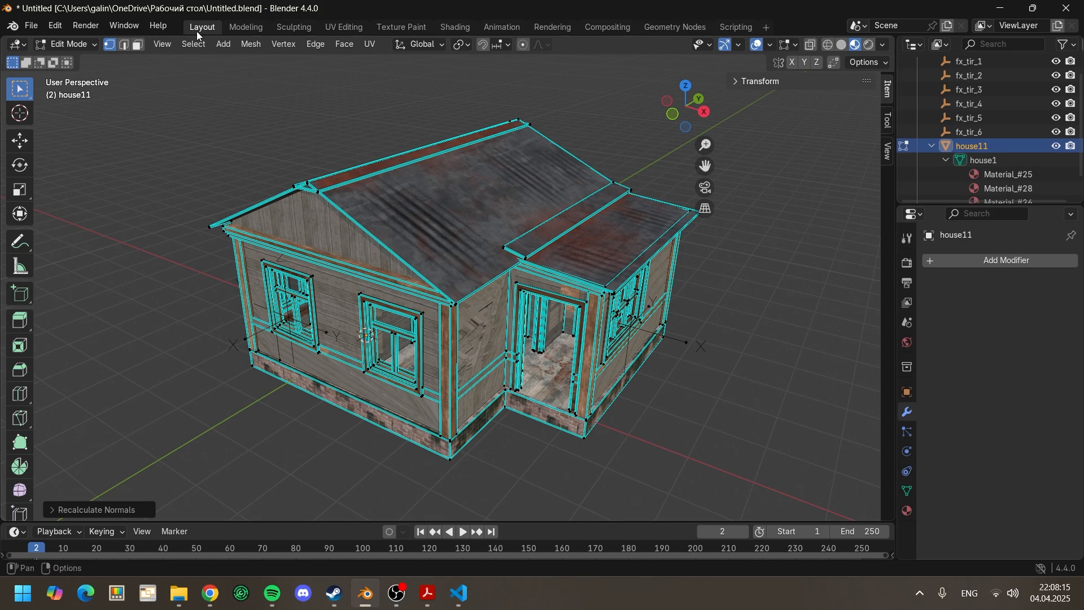
left_click(252, 43)
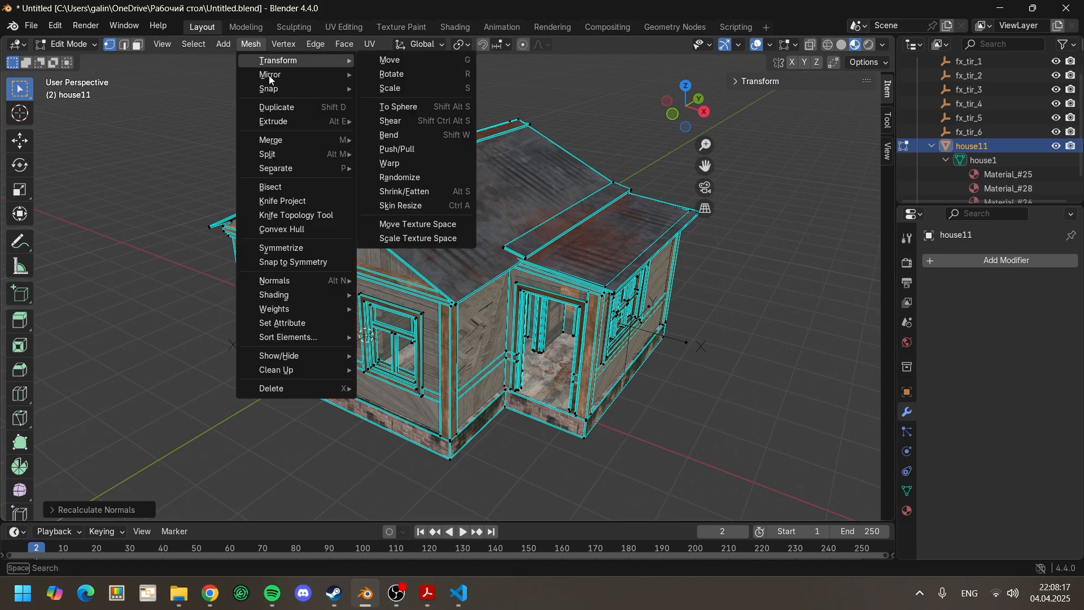
mouse_move(278, 139)
left_click(401, 189)
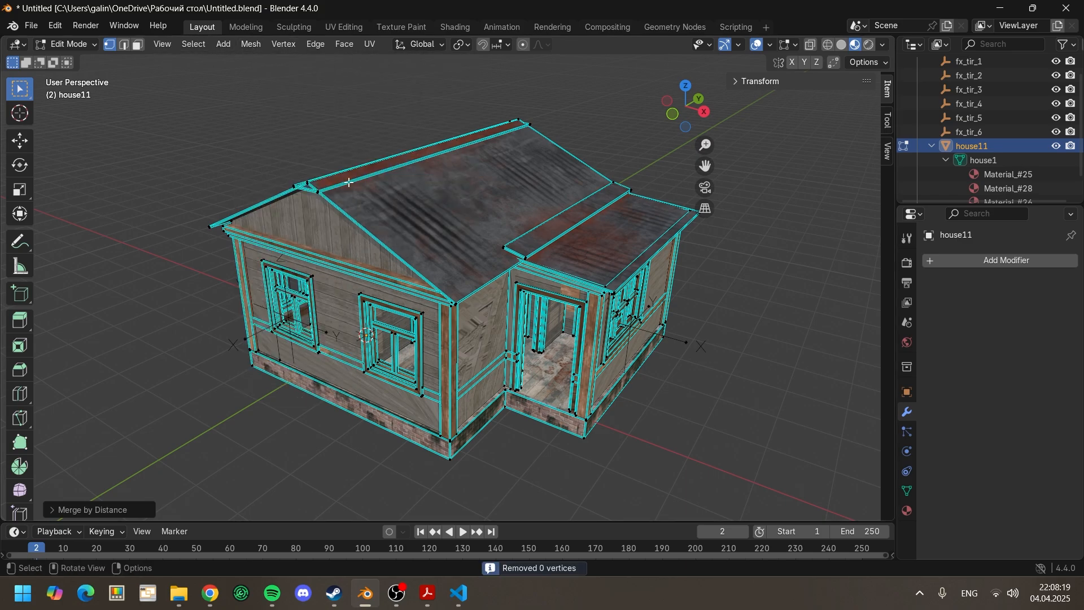
middle_click_drag(231, 169, 159, 88)
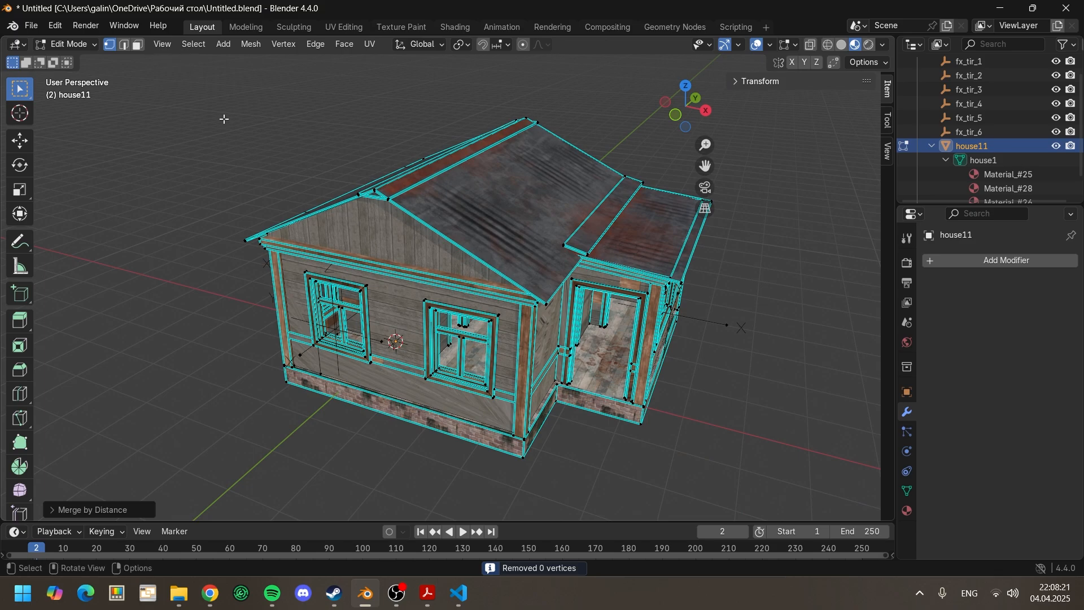
left_click(235, 26)
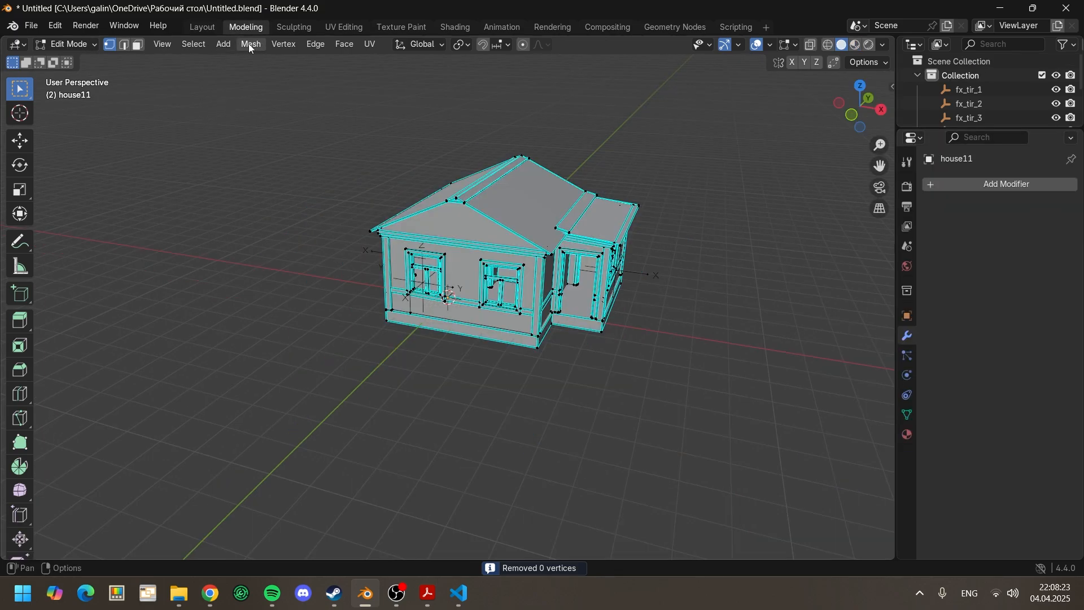
left_click(195, 28)
Step: Select all objects in Object Mode and export them as FBX, overwriting house1_low.fbx in Models\house1
scroll(178, 154, "up", 1)
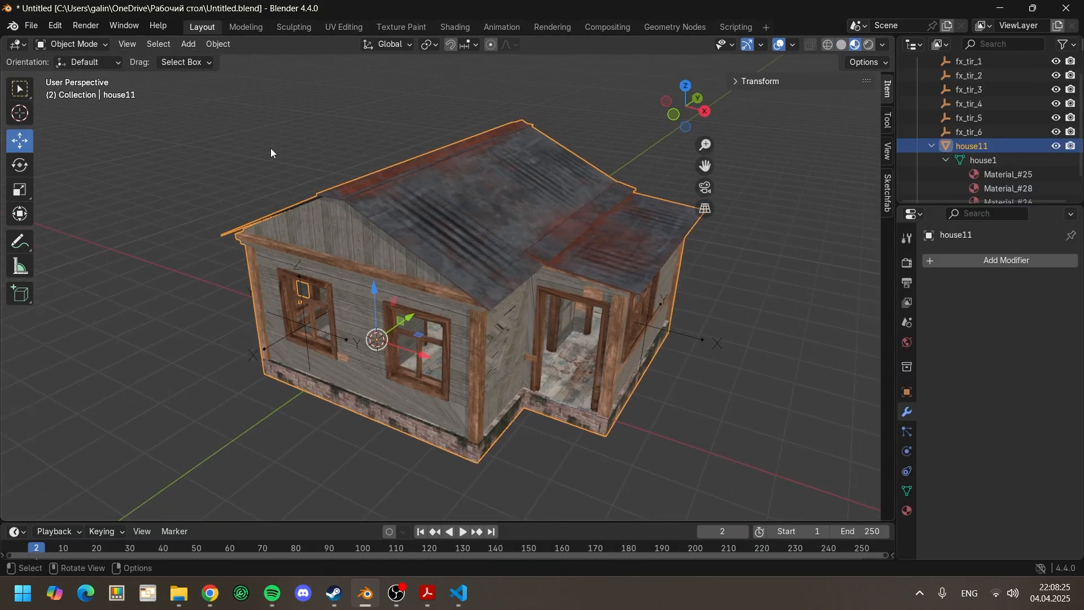
key("a")
left_click(31, 26)
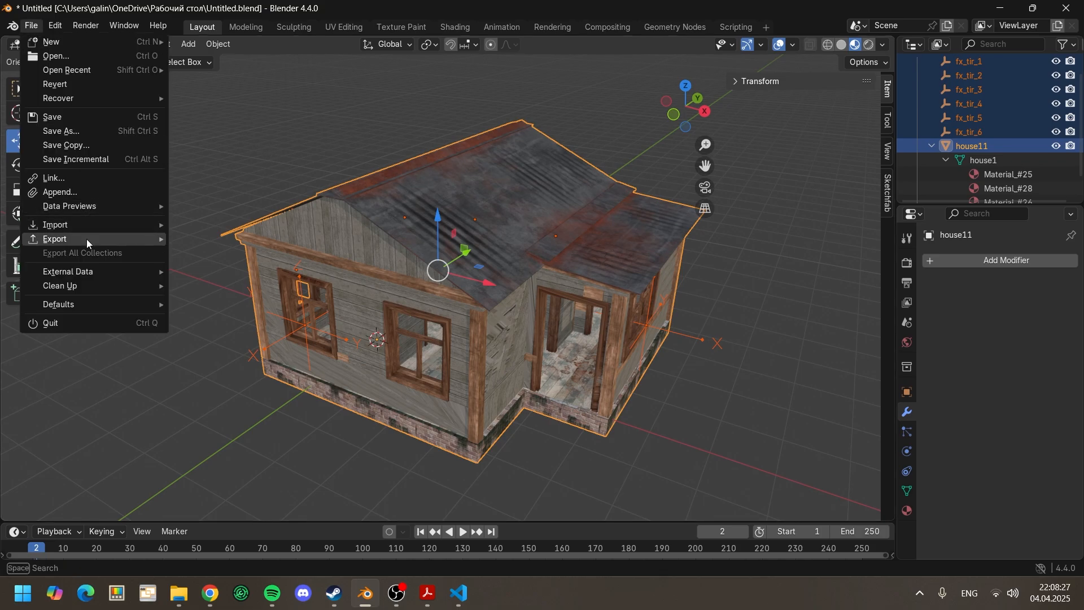
mouse_move(87, 239)
left_click(226, 366)
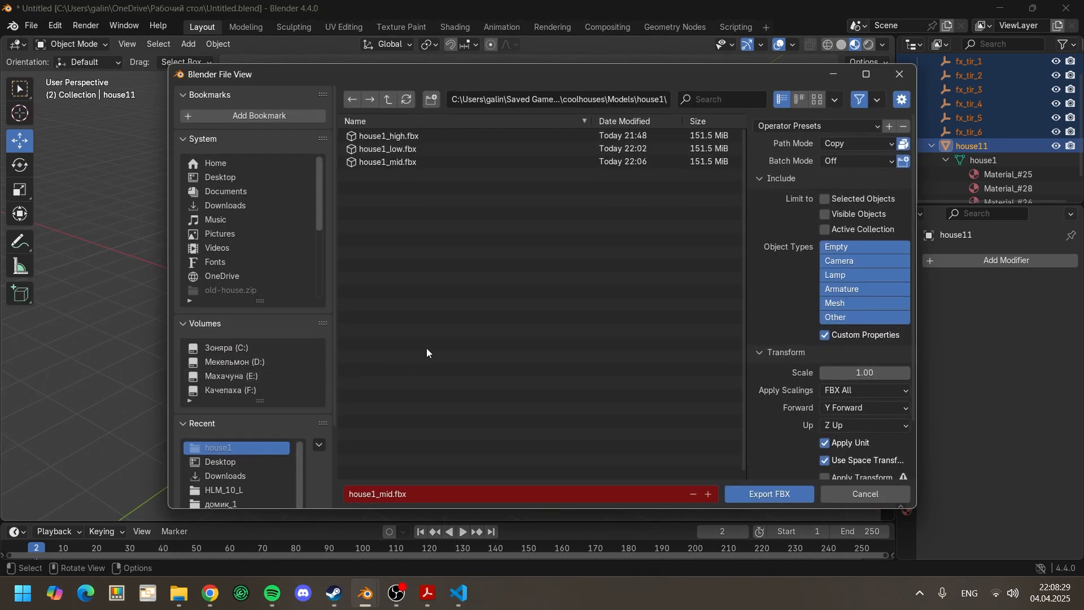
left_click(419, 148)
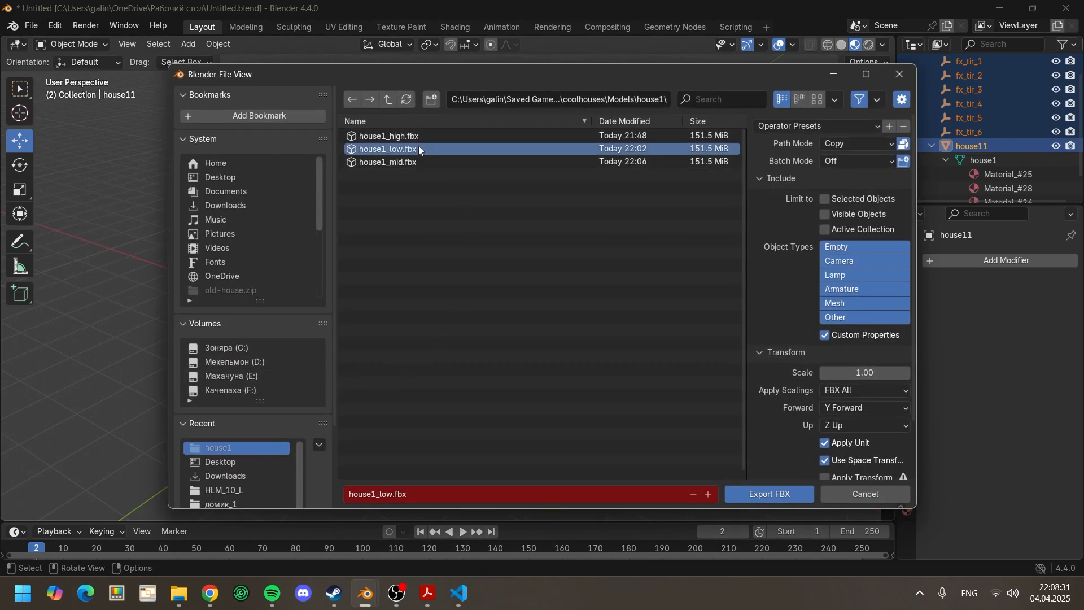
left_click(831, 130)
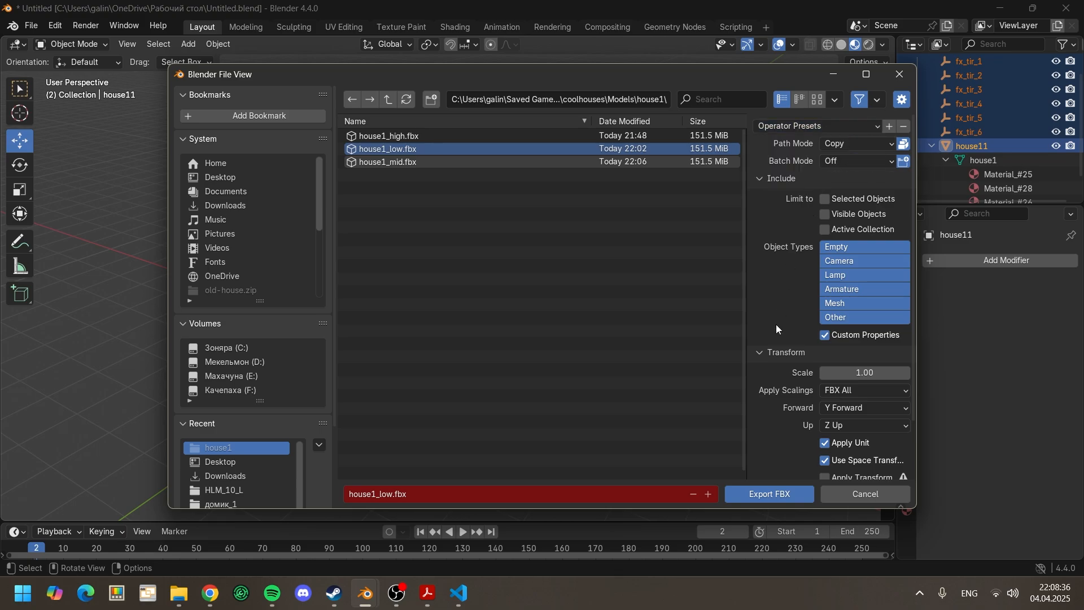
left_click(767, 495)
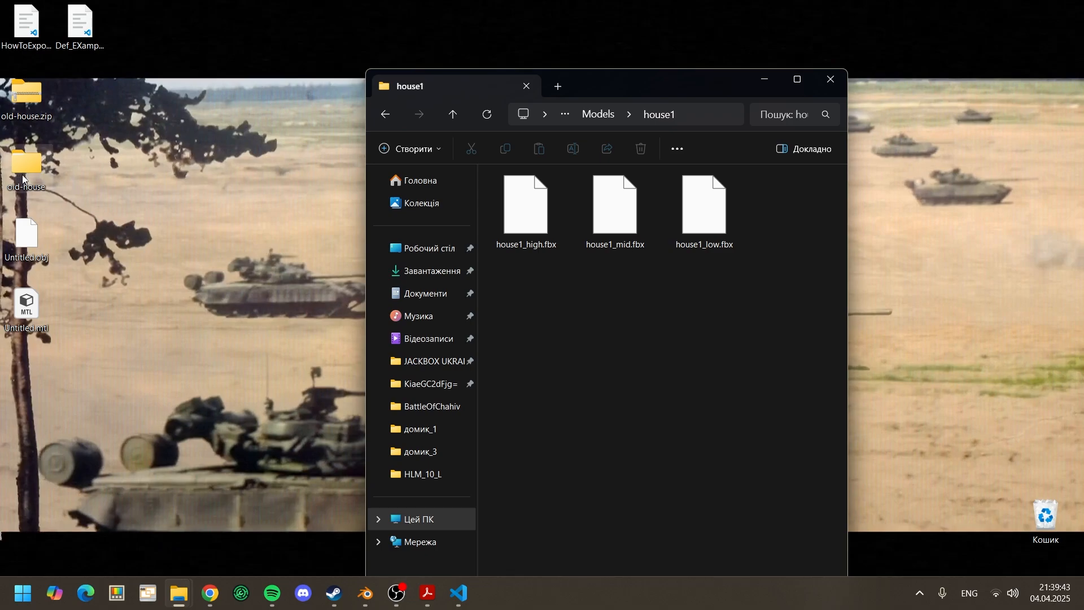
Step: Copy all the PNG textures from the old-house\textures folder into the coolhouses Models\house1 folder
double_click(23, 175)
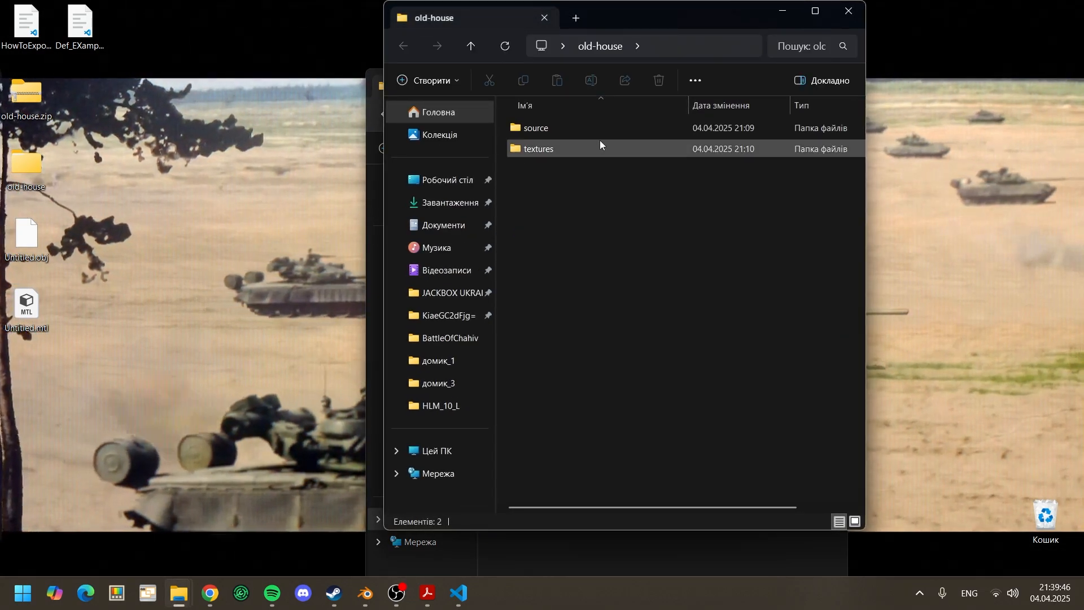
double_click(596, 148)
scroll(627, 181, "down", 2)
key("ctrl+a")
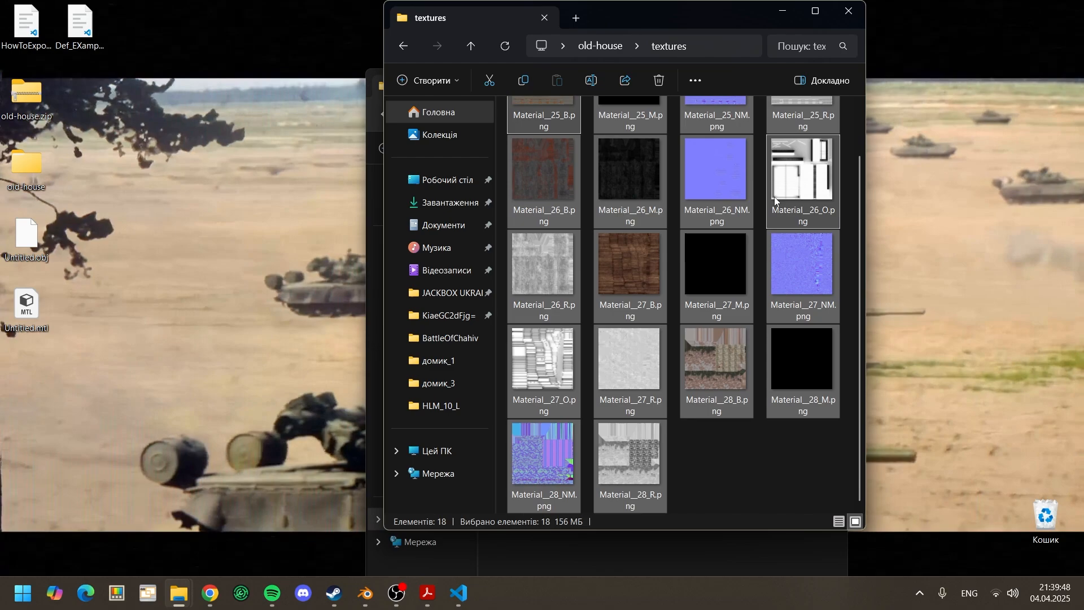
left_click(782, 13)
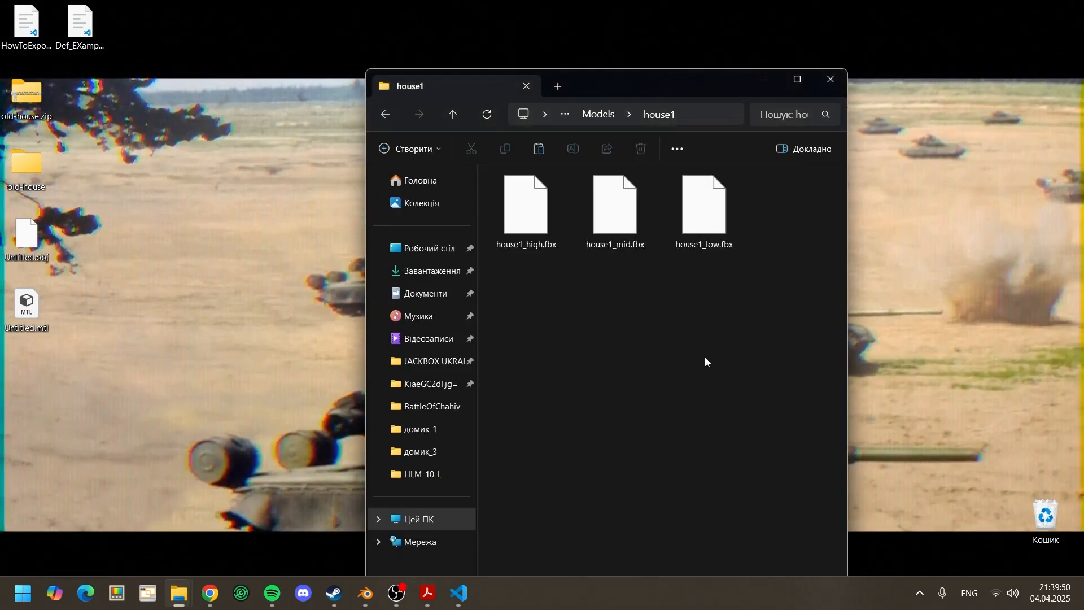
key("ctrl+v")
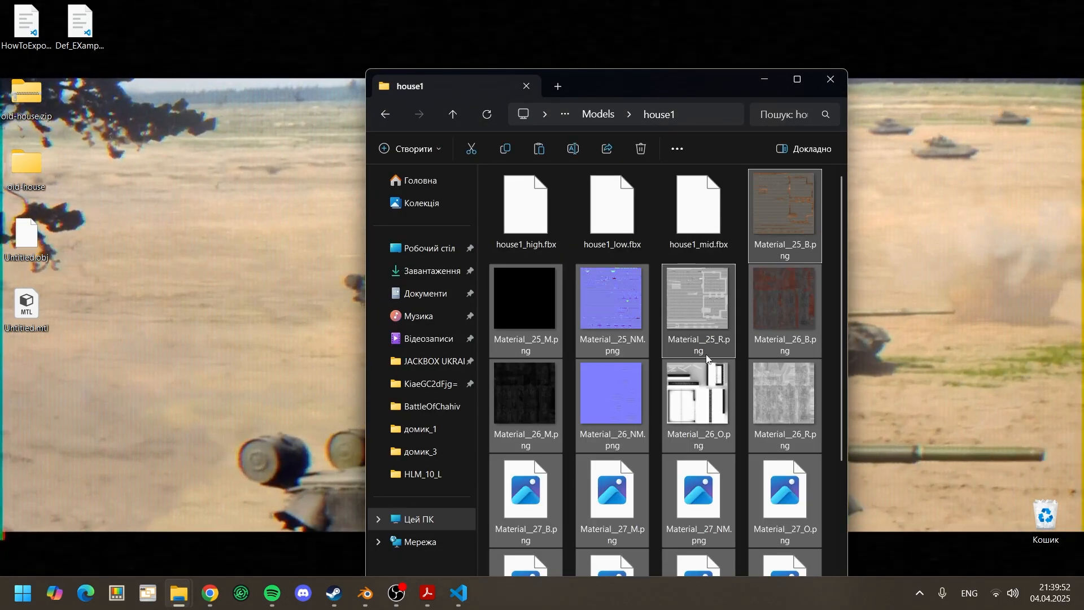
scroll(705, 355, "down", 3)
left_click(813, 78)
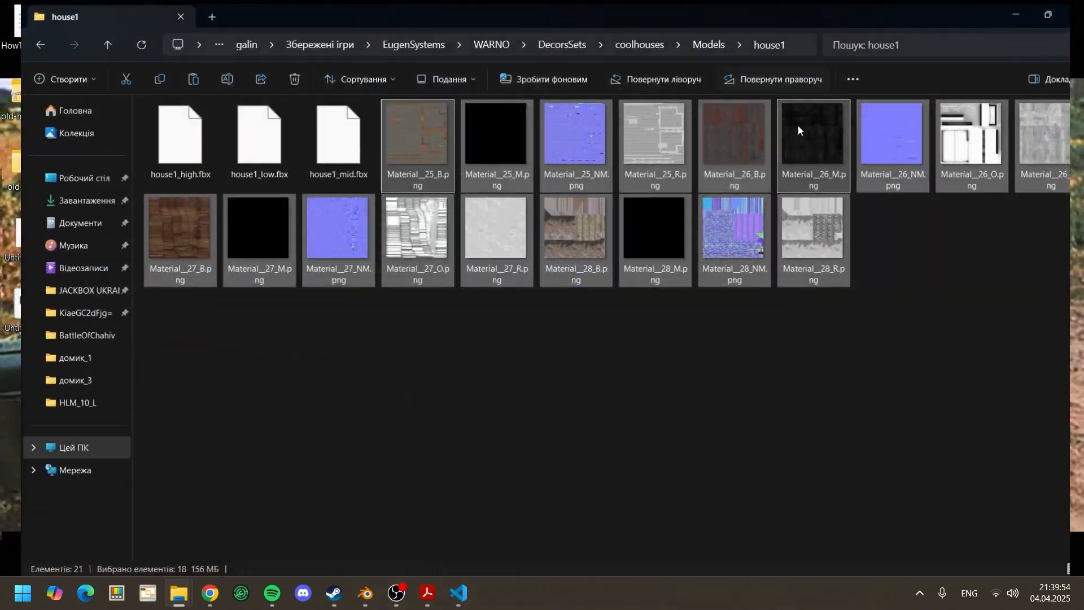
left_click(845, 304)
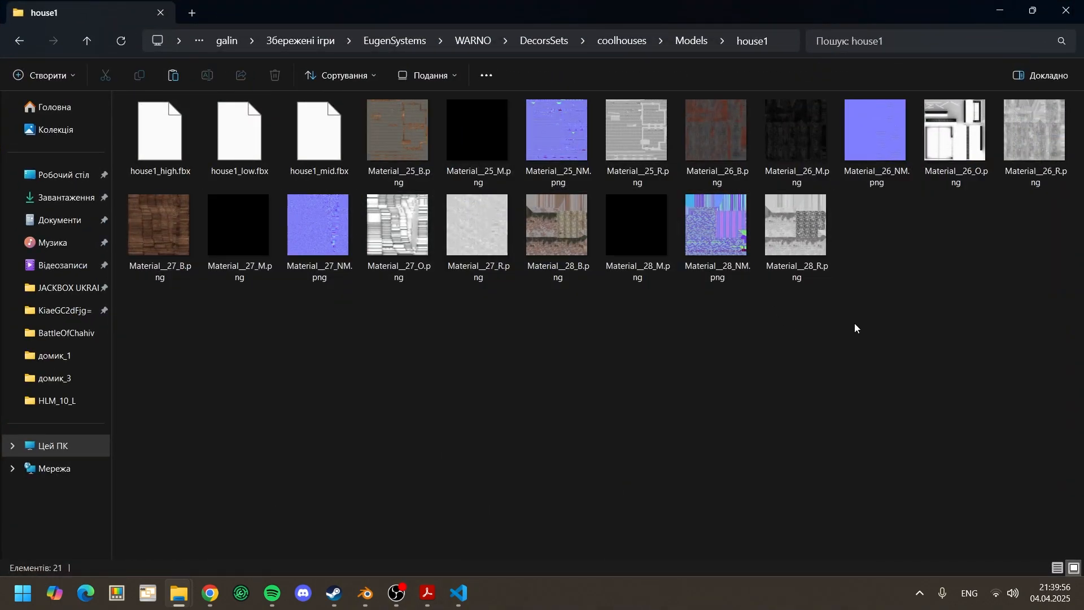
Step: Open Definitions.ndf from the coolhouses Definitions folder and set its RegistrationName to house1
left_click(690, 41)
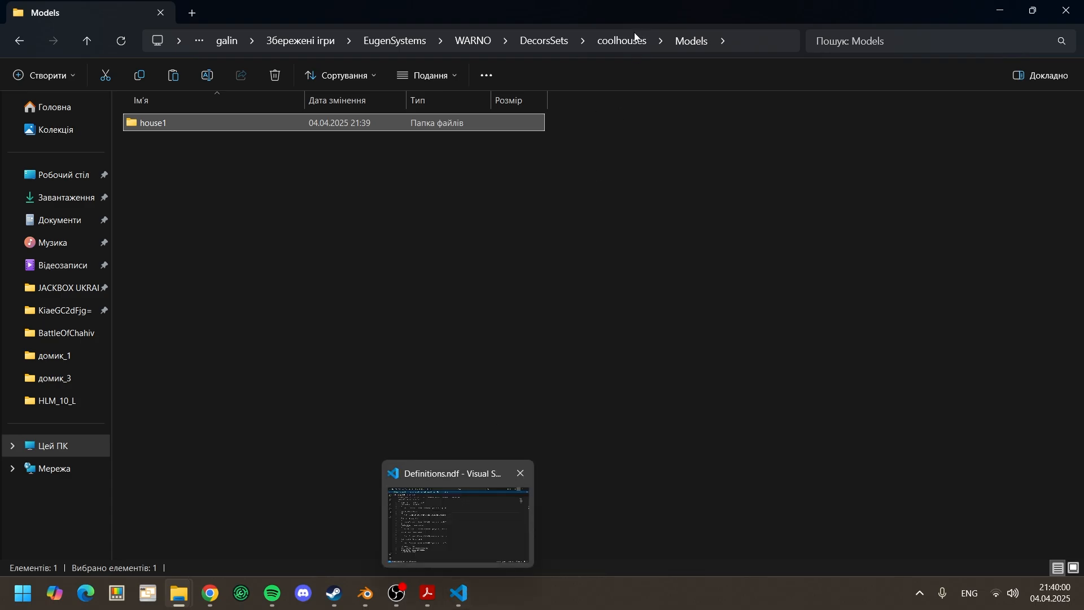
left_click(621, 40)
double_click(268, 124)
double_click(267, 123)
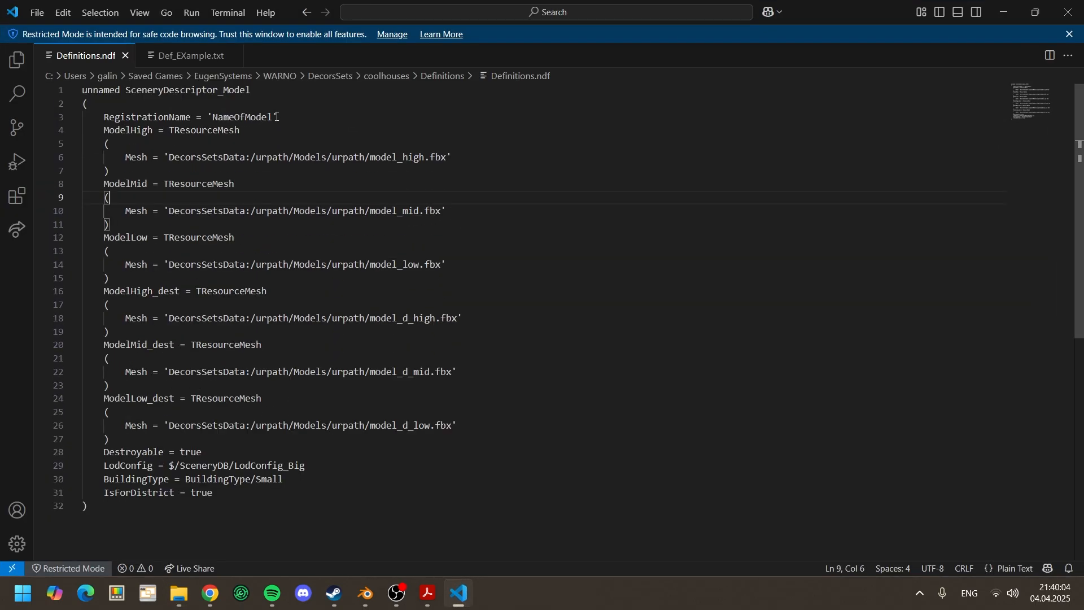
left_click_drag(276, 116, 215, 119)
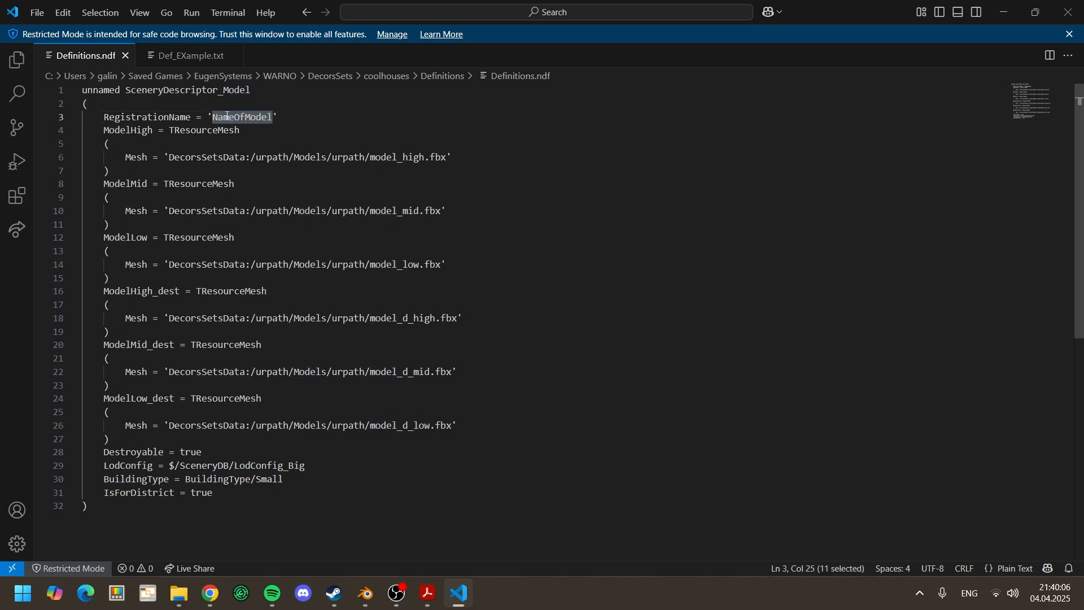
type("house")
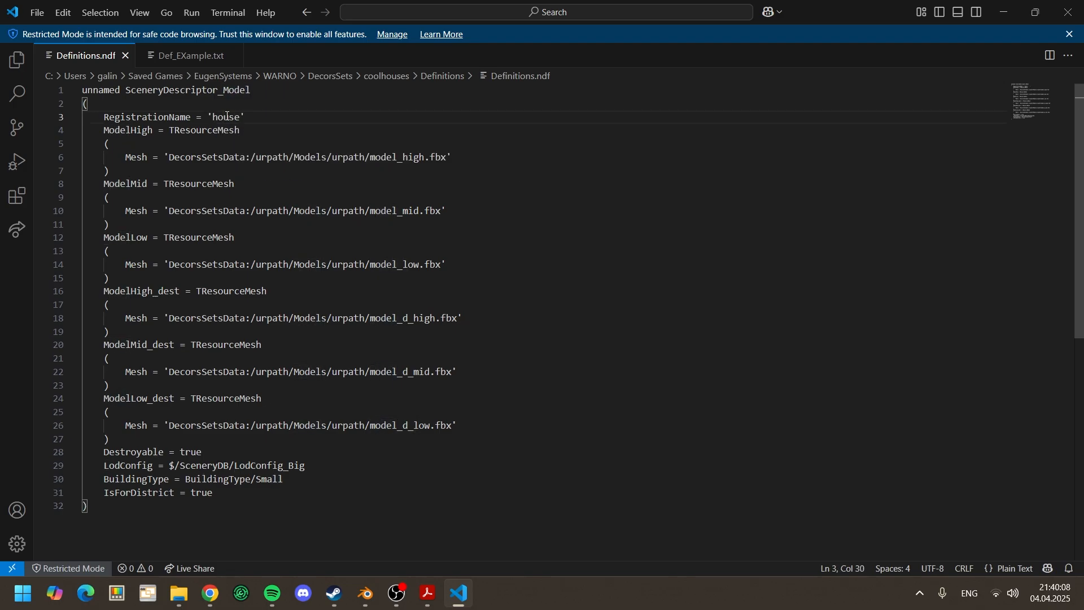
type("1")
Step: Open Models\house1 for reference and replace the first urpath in the ModelHigh mesh path with coolhouses
left_click_drag(256, 157, 369, 157)
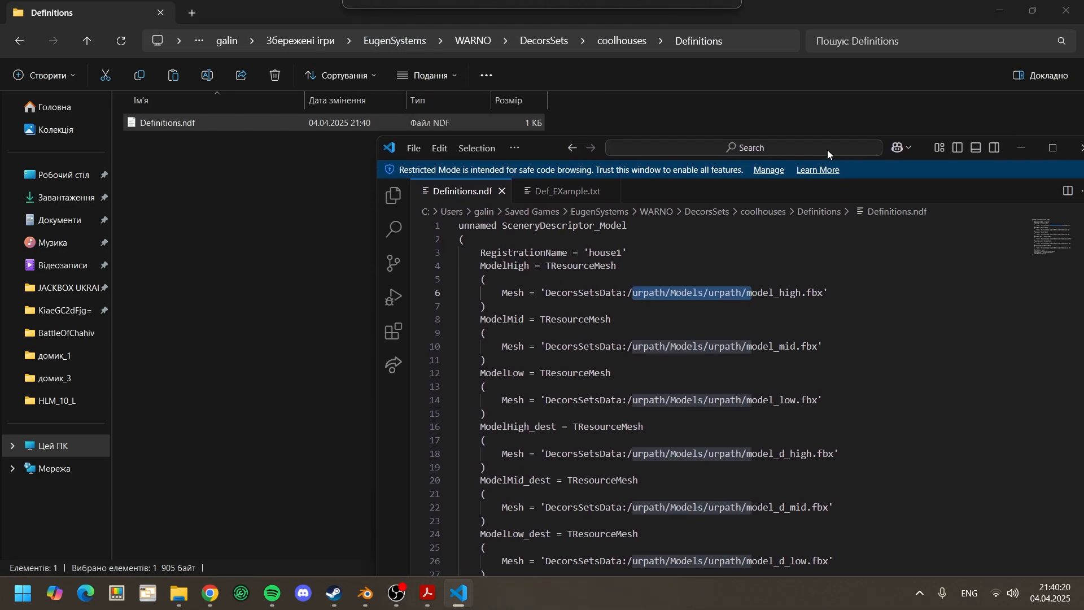
left_click(622, 41)
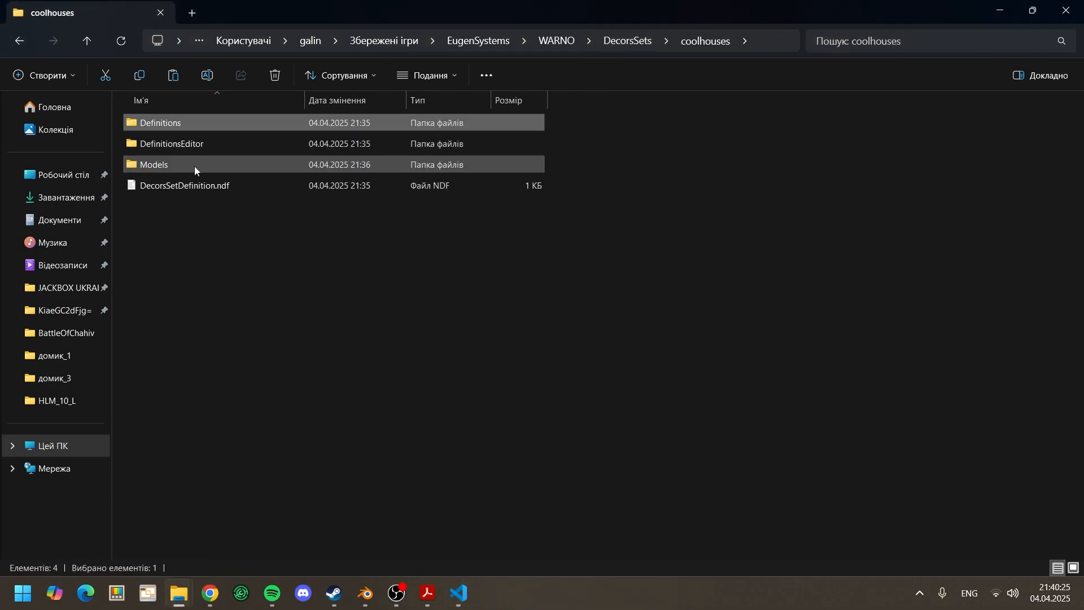
double_click(194, 166)
double_click(248, 125)
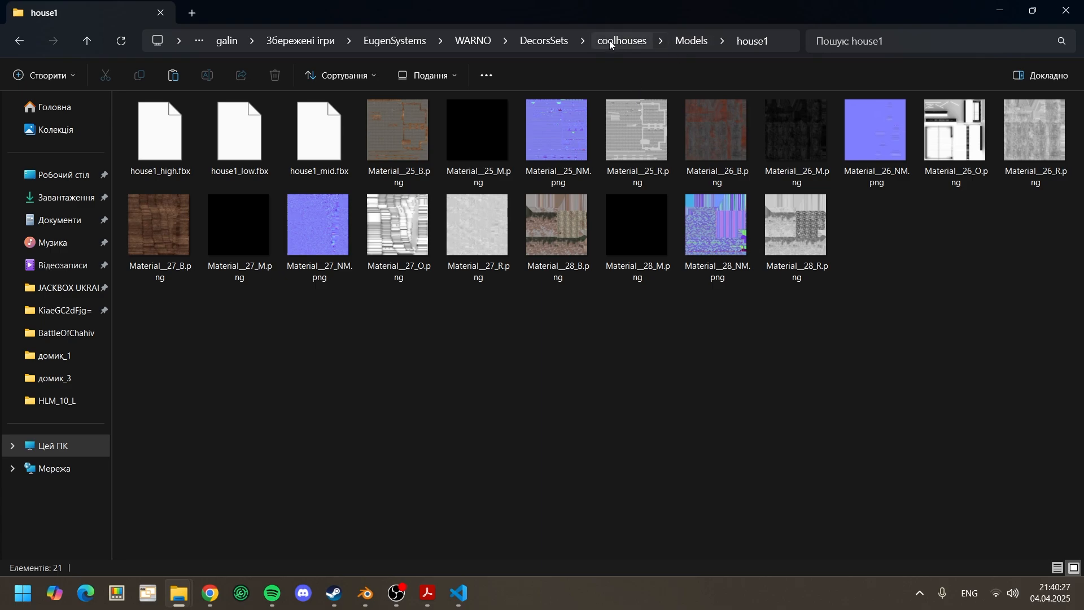
left_click(458, 592)
left_click(662, 293)
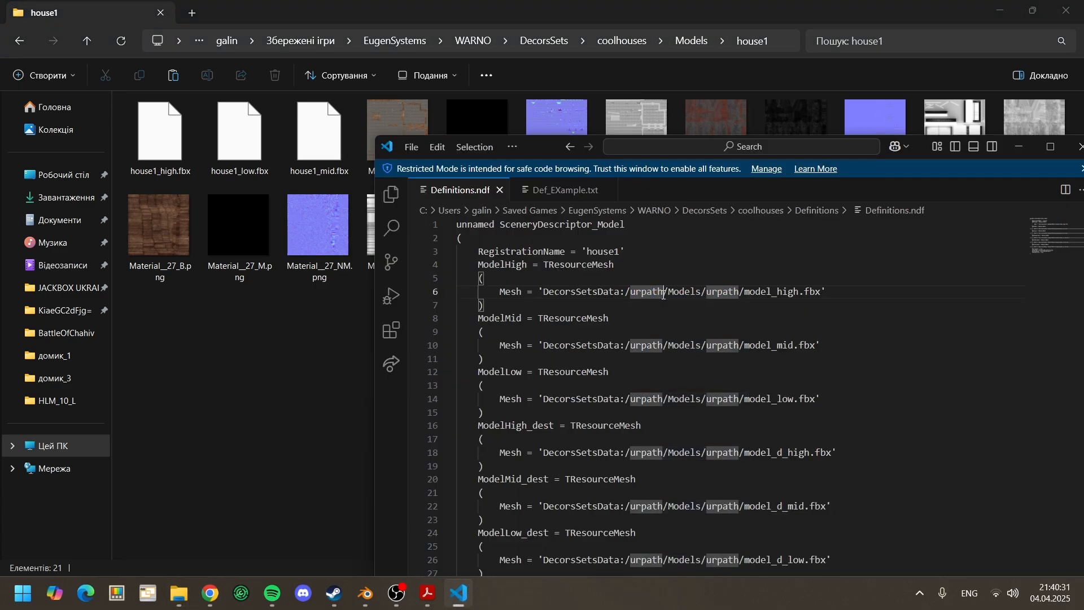
left_click_drag(664, 295, 631, 296)
type("c")
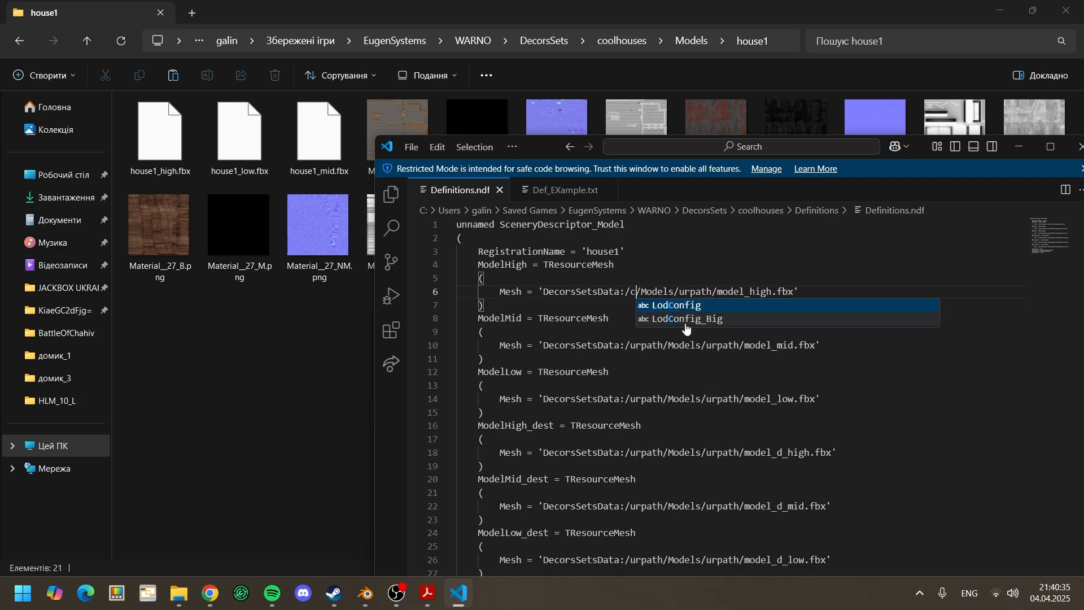
type("ool")
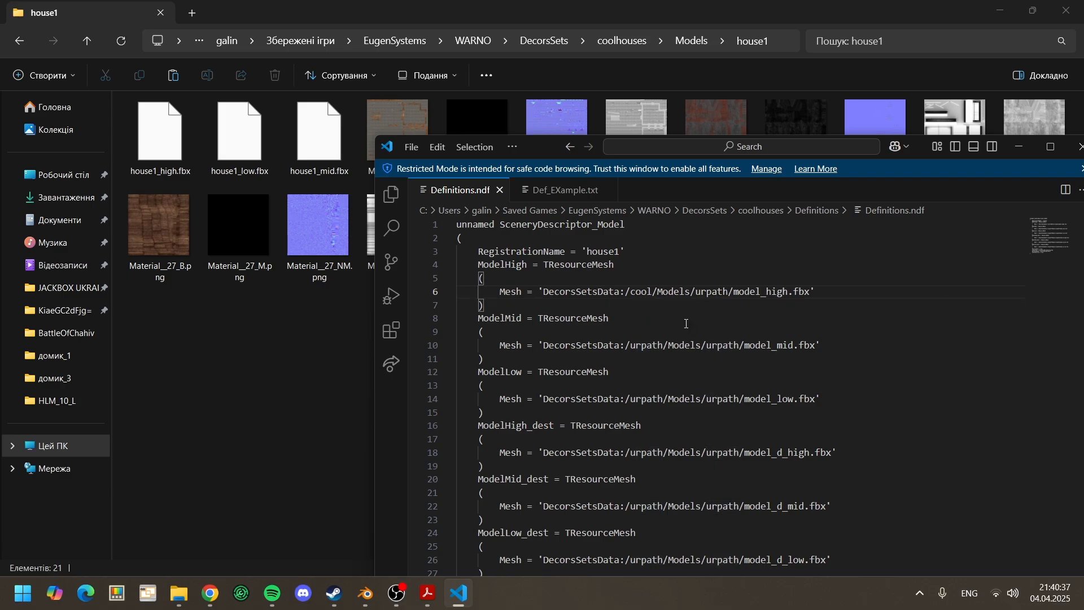
type("houses")
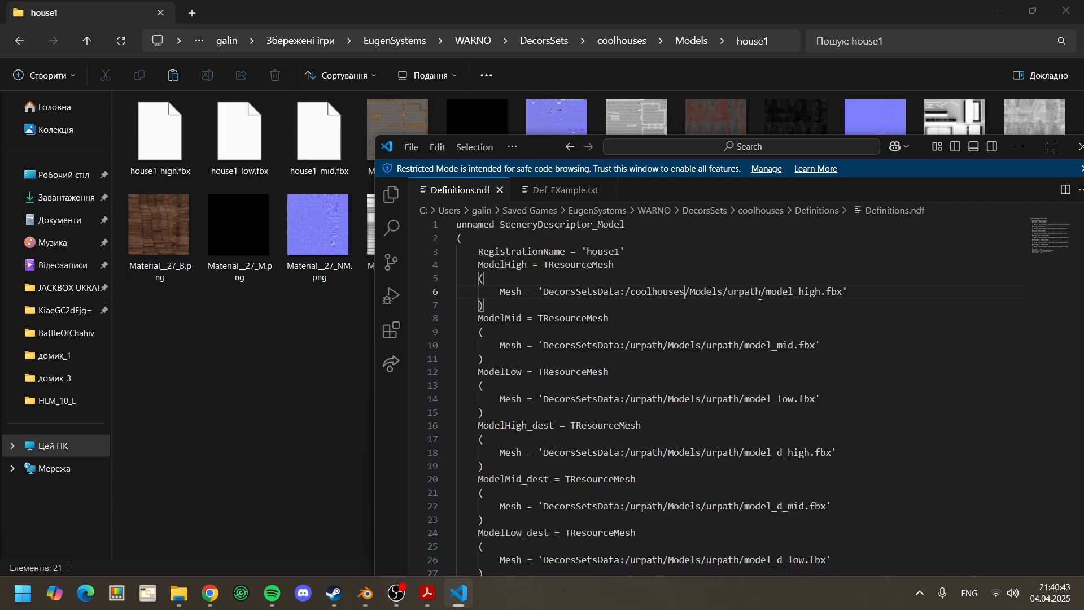
Step: Complete the ModelHigh mesh path with the folder house1 and the file name house1_high.fbx
double_click(734, 292)
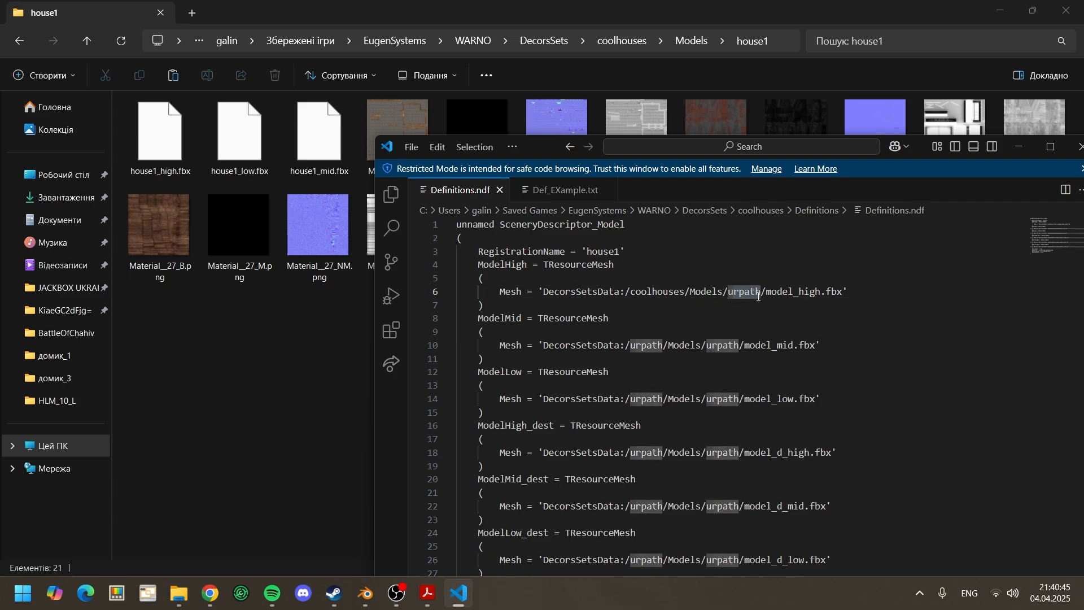
key("BackSpace")
type("house1")
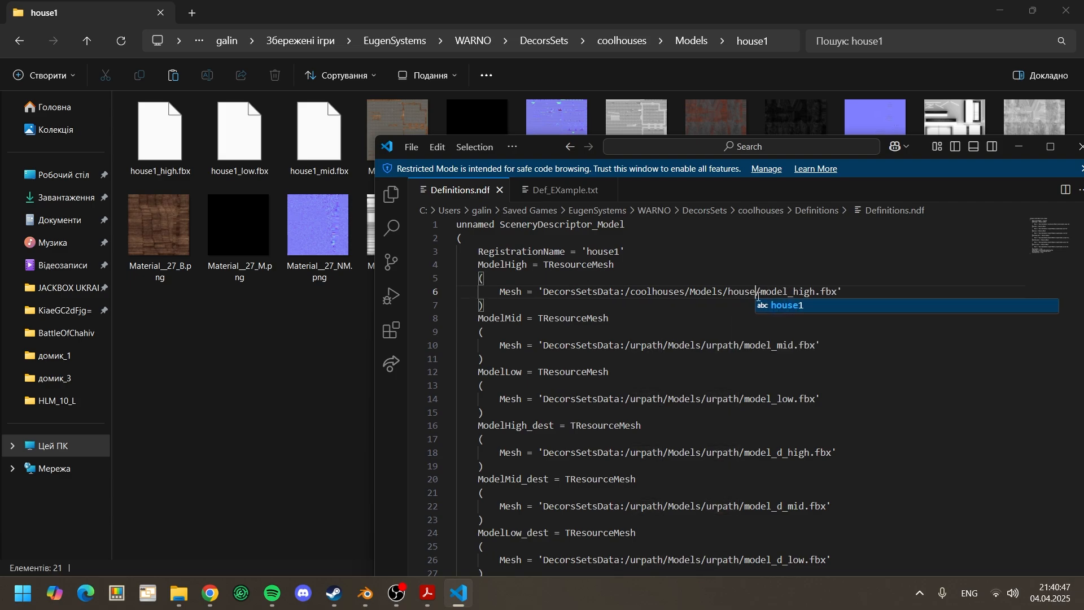
left_click(779, 278)
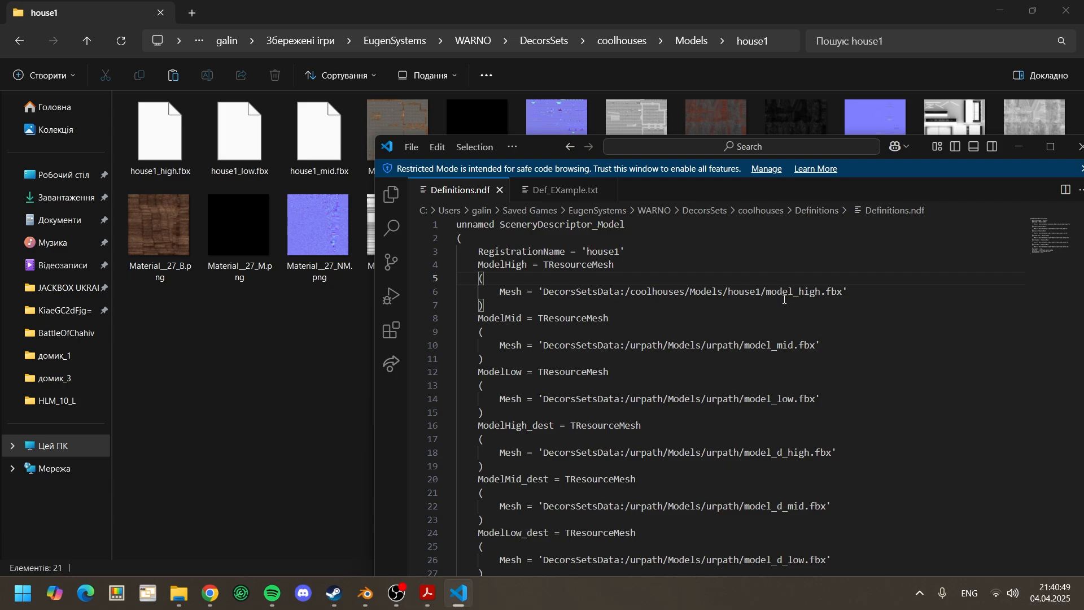
double_click(794, 293)
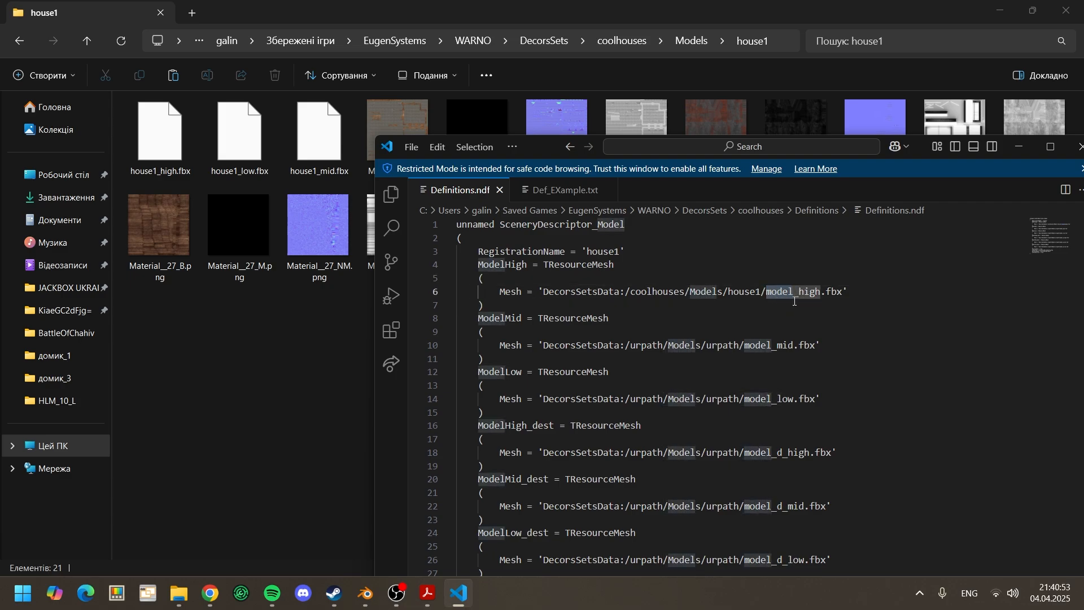
type("house1")
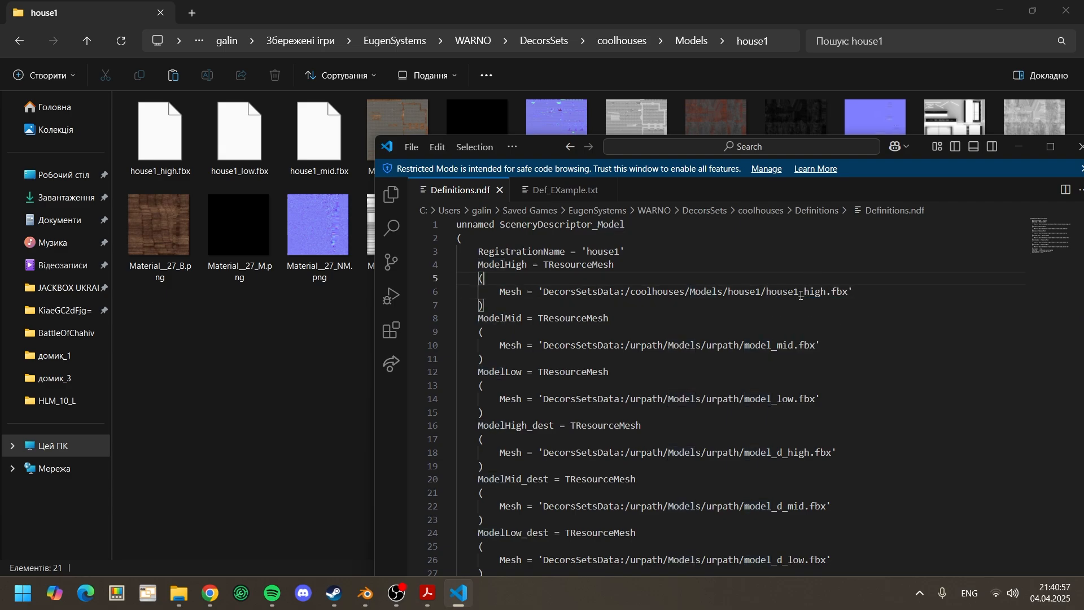
Step: Copy the ModelHigh path prefix DecorsSetsData:/coolhouses/Models/house1/house1 over the placeholder prefixes in the ModelMid and ModelLow mesh paths
left_click_drag(799, 291, 720, 305)
left_click_drag(537, 300, 543, 295)
key("ctrl+c")
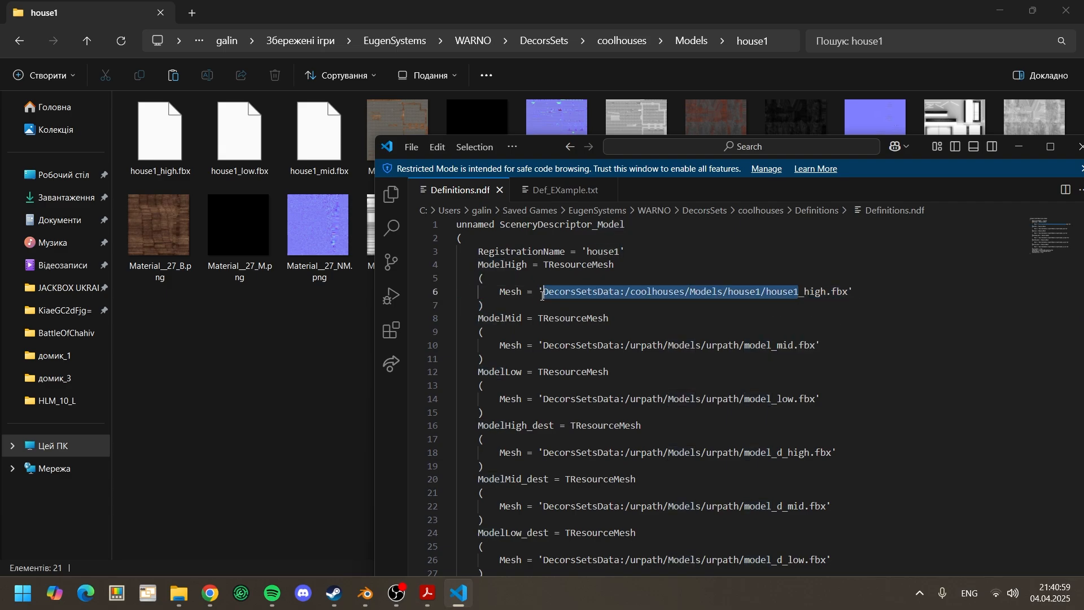
left_click_drag(543, 338, 772, 346)
key("ctrl+v")
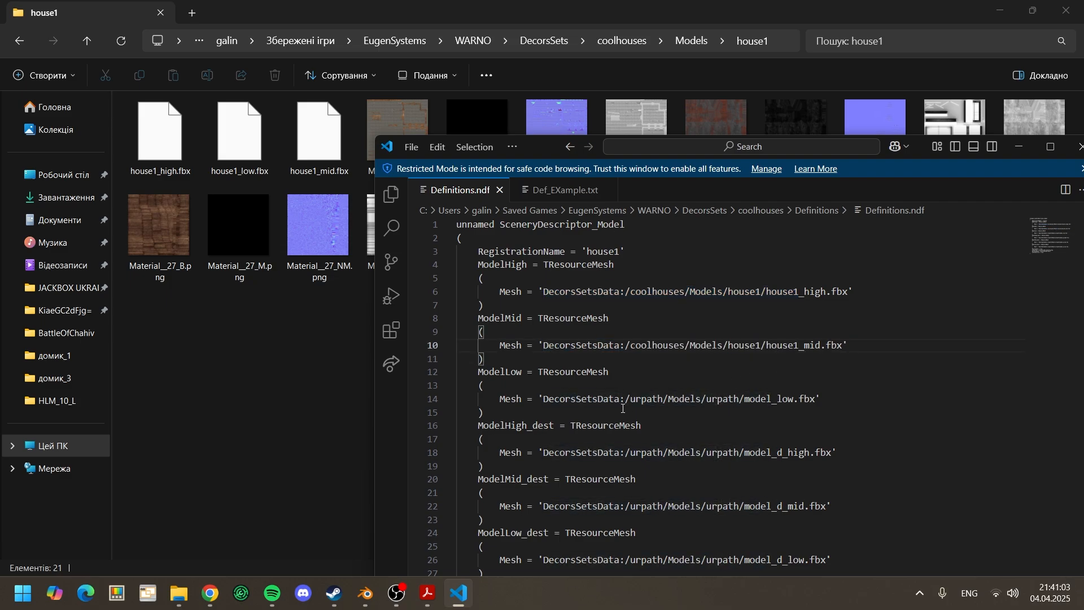
left_click_drag(544, 401, 772, 400)
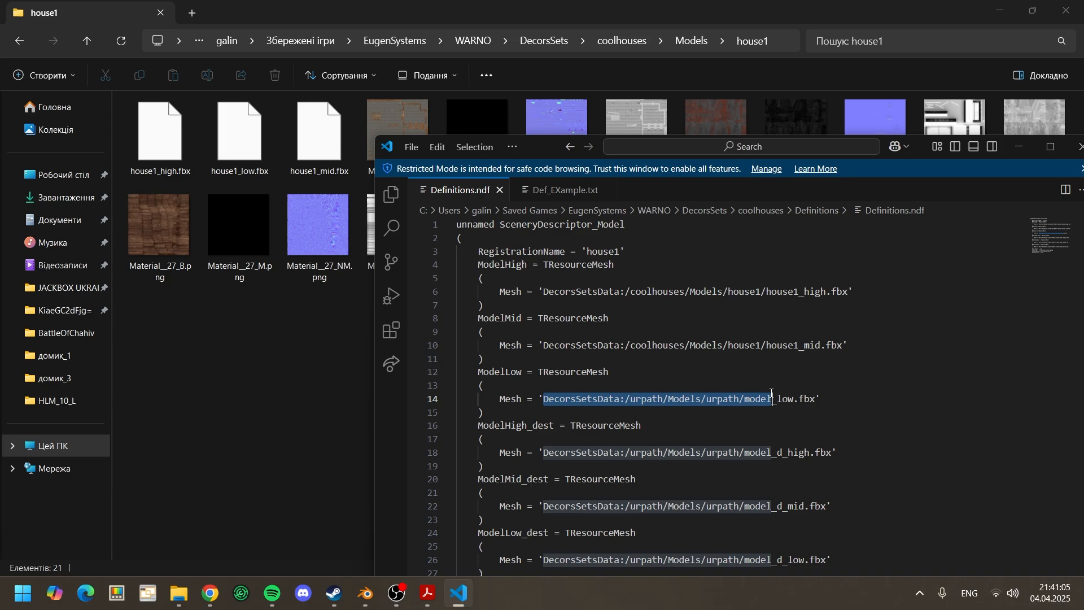
key("ctrl+v")
Step: Review the destroyed-model entries and open WARNO's example HLM_10_L_Dest_Animation.blend from the HLM_10_L_Dest folder in Blender
scroll(779, 383, "down", 2)
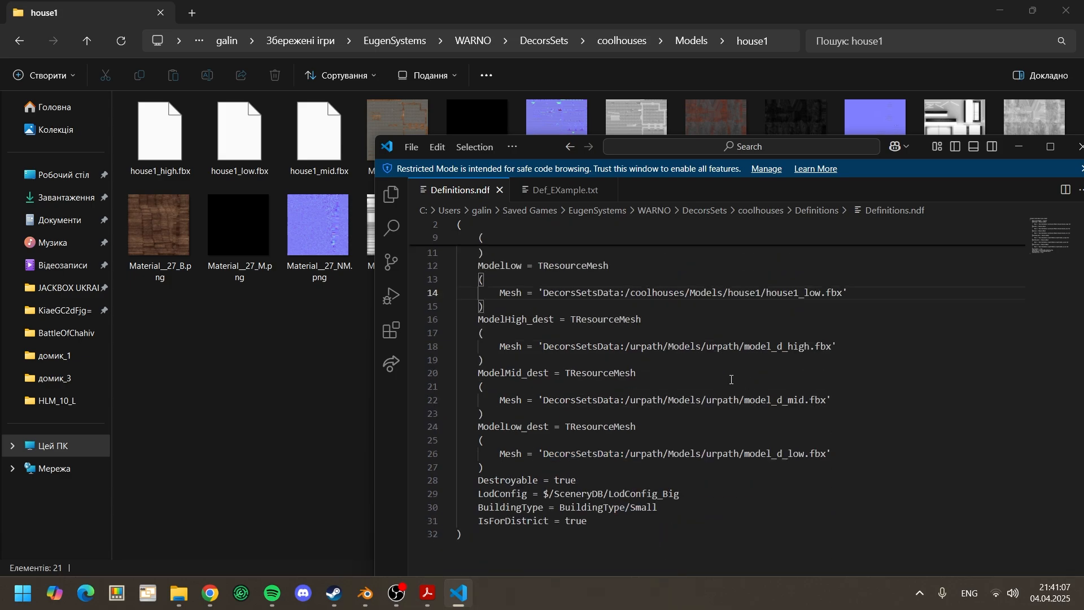
double_click(533, 356)
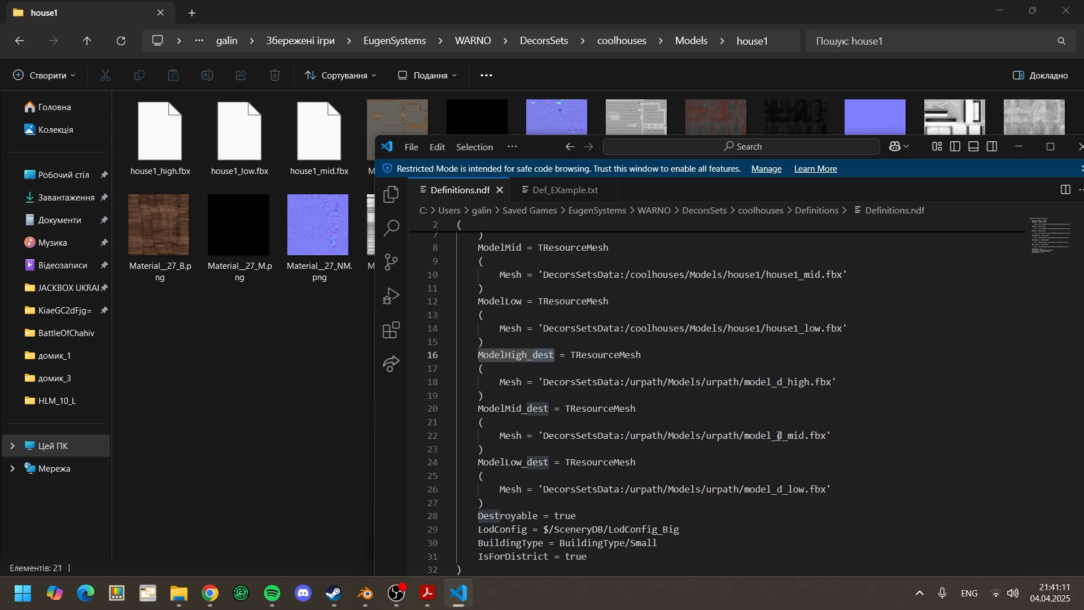
double_click(782, 436)
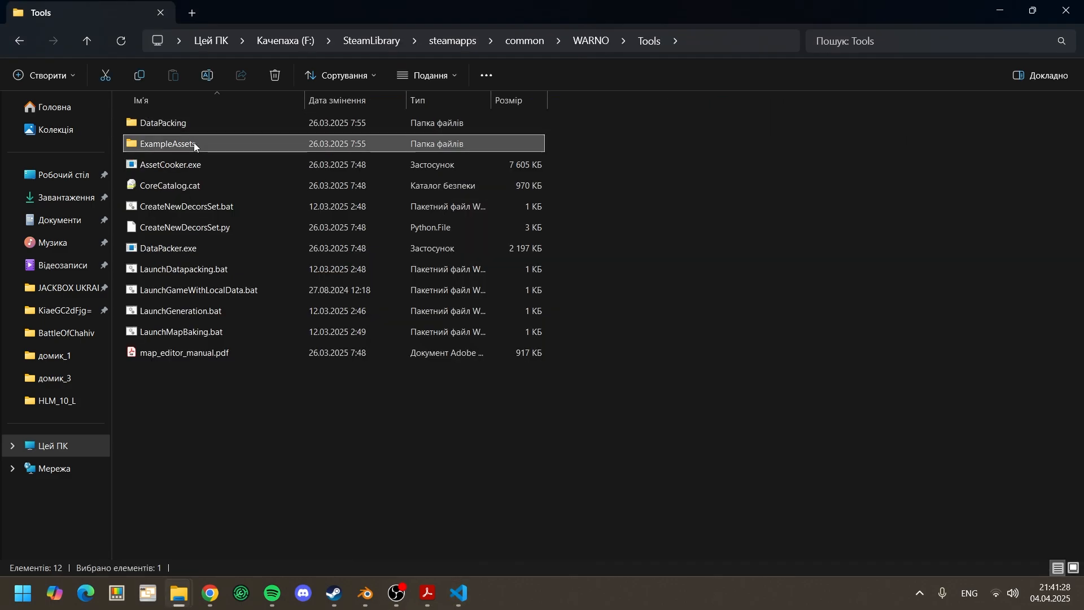
double_click(194, 142)
double_click(198, 130)
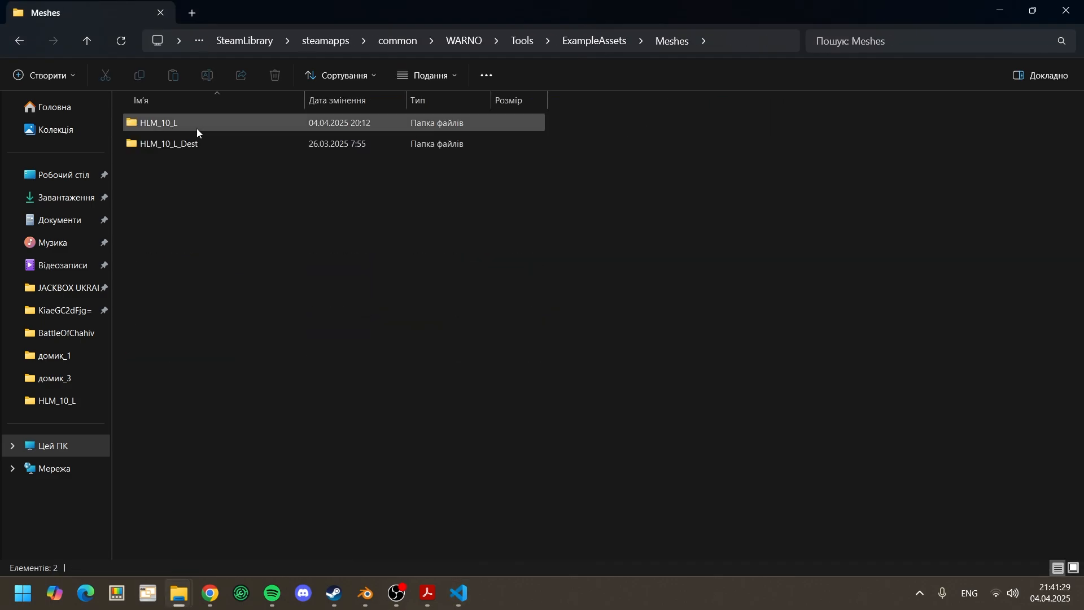
double_click(169, 144)
left_click_drag(160, 141, 419, 395)
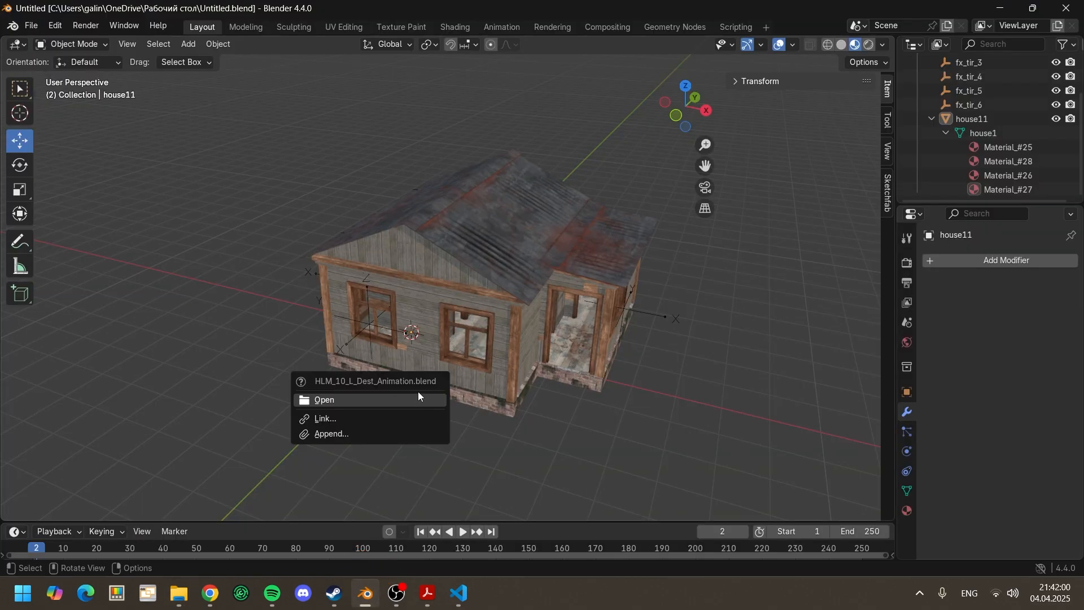
left_click(416, 399)
Step: Enlarge the 3D viewport and play the example building's destruction animation
scroll(509, 353, "down", 2)
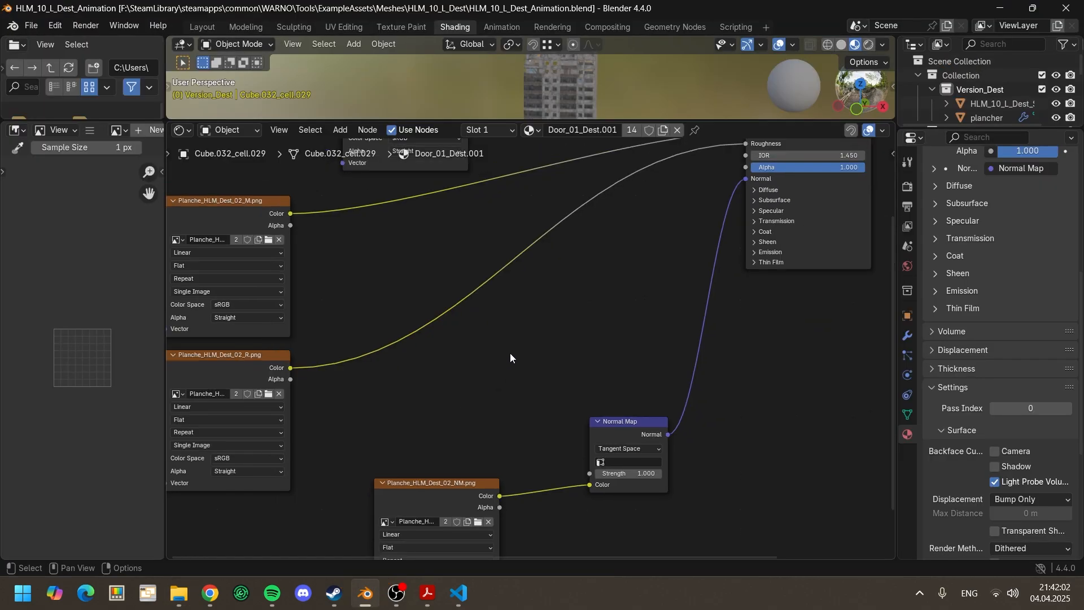
left_click_drag(542, 121, 542, 456)
middle_click_drag(645, 297, 610, 381)
key("space")
scroll(694, 312, "up", 2)
left_click(624, 321)
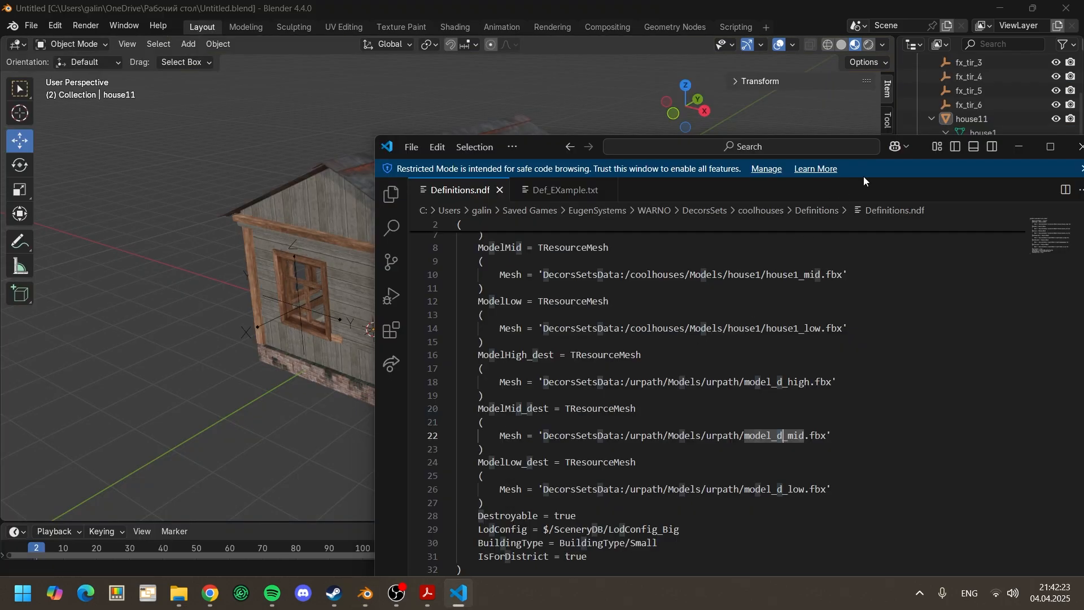
Step: Copy the ModelHigh path prefix DecorsSetsData:/coolhouses/Models/house1/house1 over the placeholder prefixes in the ModelHigh_dest, ModelMid_dest and ModelLow_dest mesh paths
left_click(1045, 148)
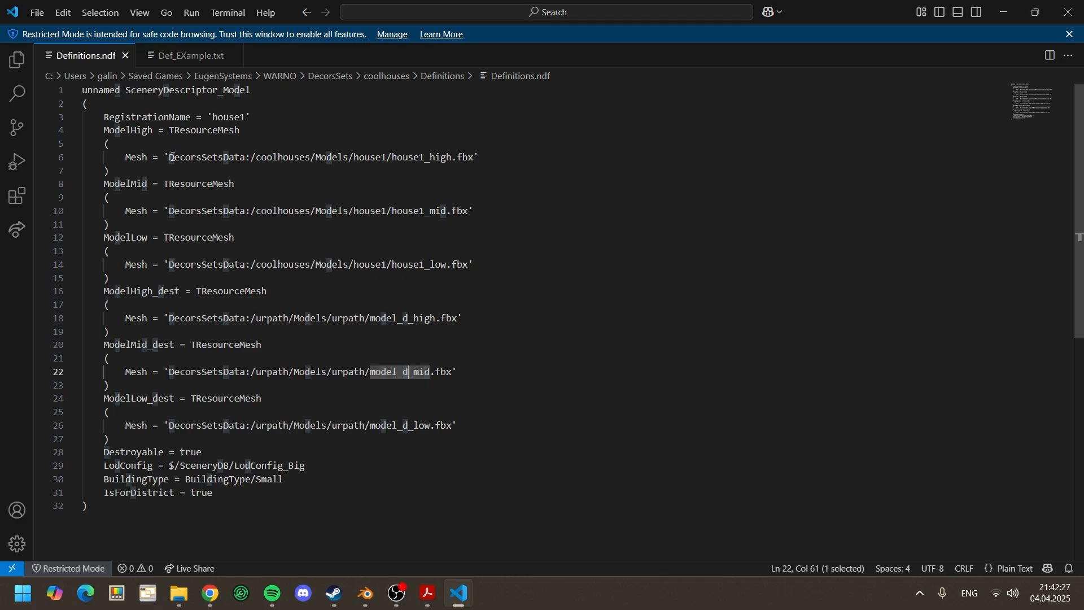
left_click_drag(172, 157, 426, 159)
key("ctrl+c")
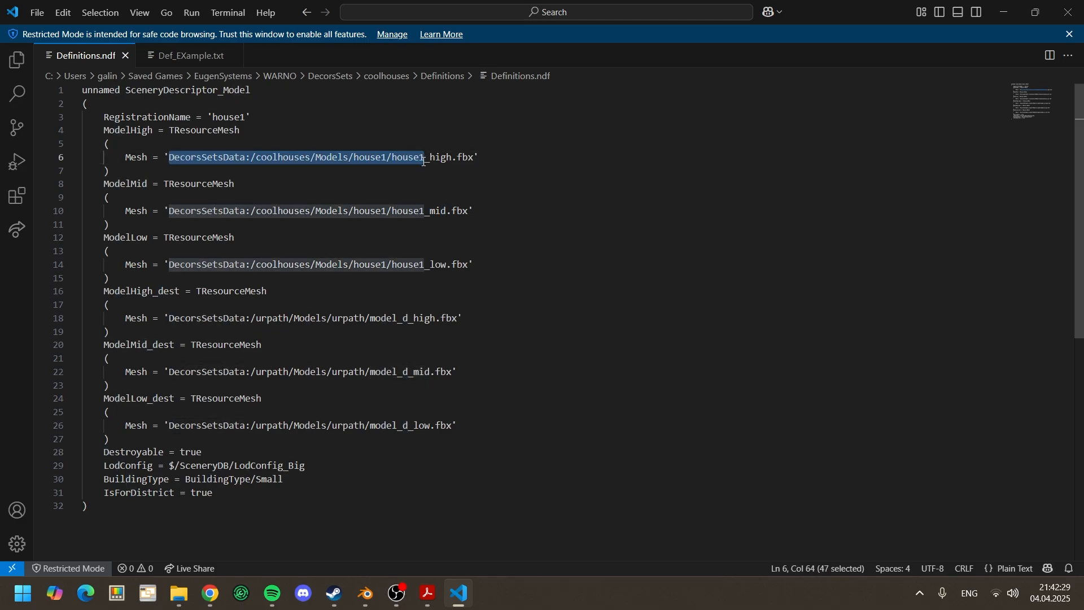
left_click_drag(405, 318, 167, 318)
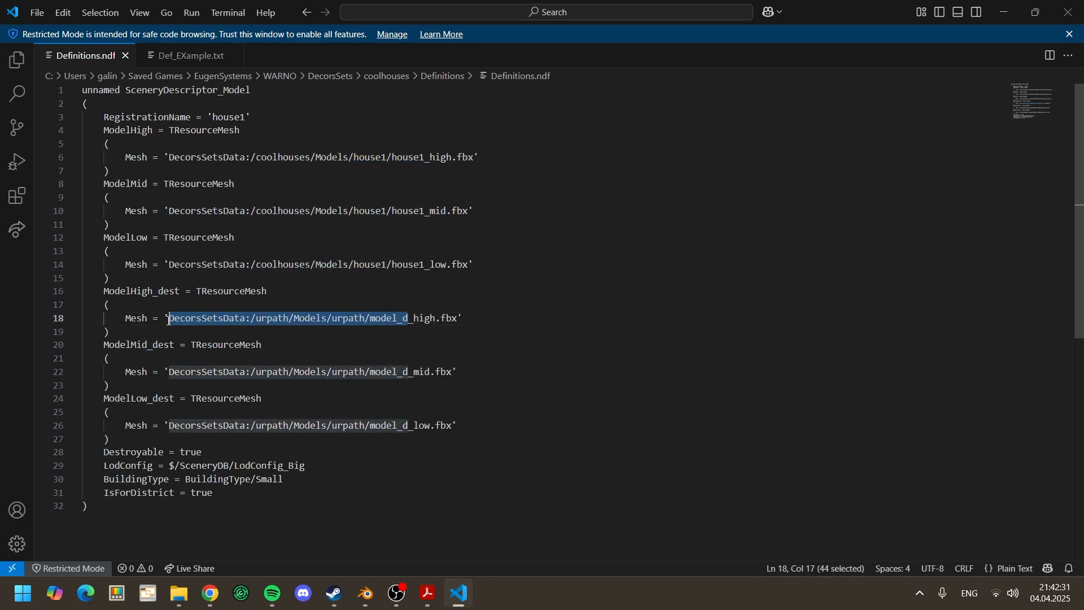
key("ctrl+v")
left_click_drag(407, 373, 168, 372)
key("ctrl+v")
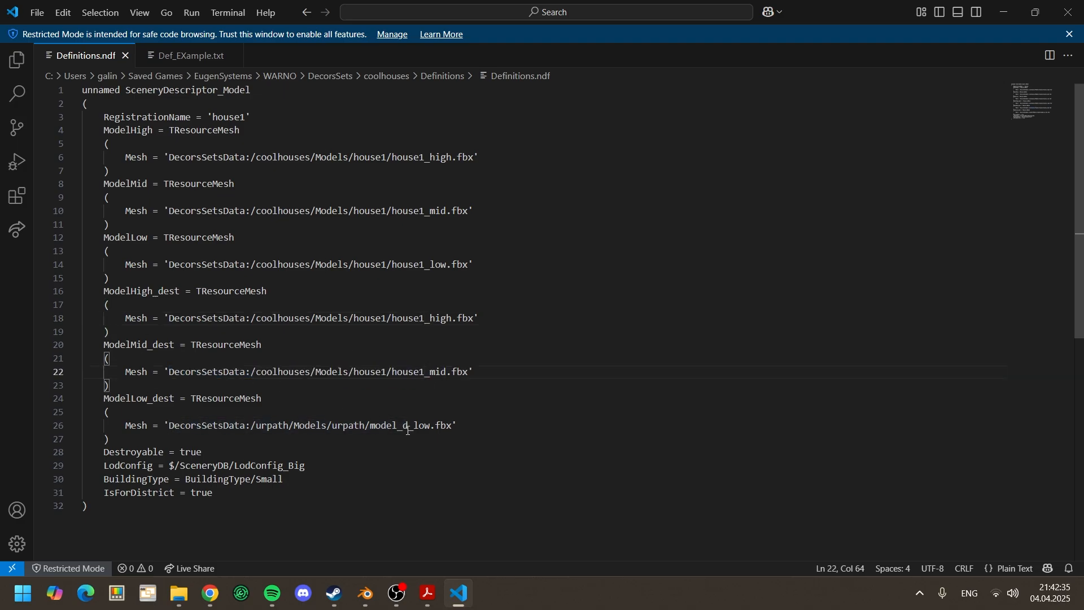
left_click_drag(409, 430, 168, 428)
key("ctrl+v")
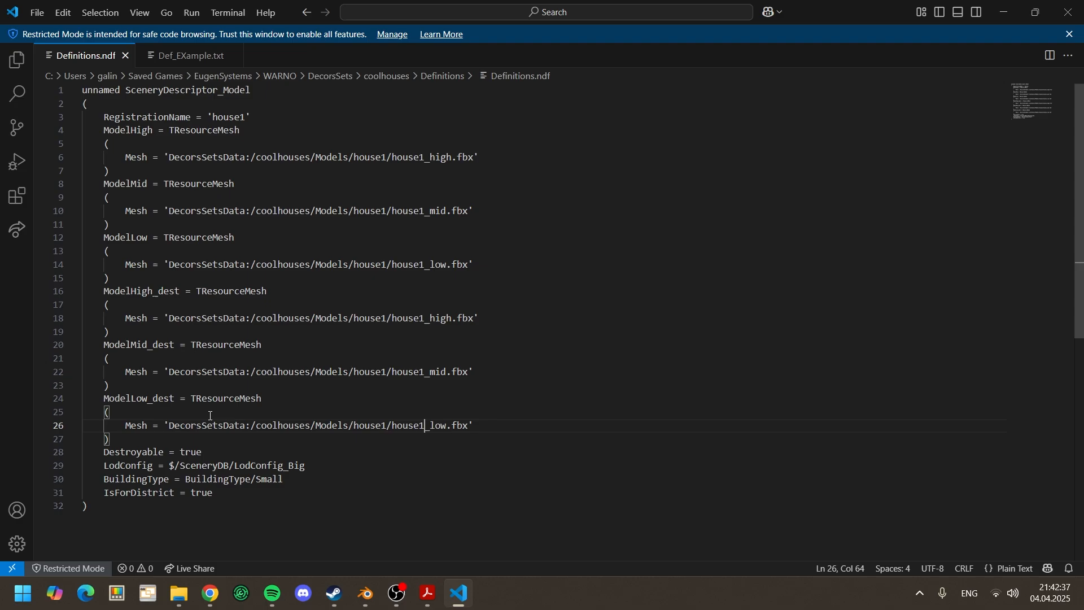
Step: Review the Destroyable setting and look up LodConfig_Big in the Warno Map Editor Manual to compare the available LodConfig options
scroll(195, 443, "down", 1)
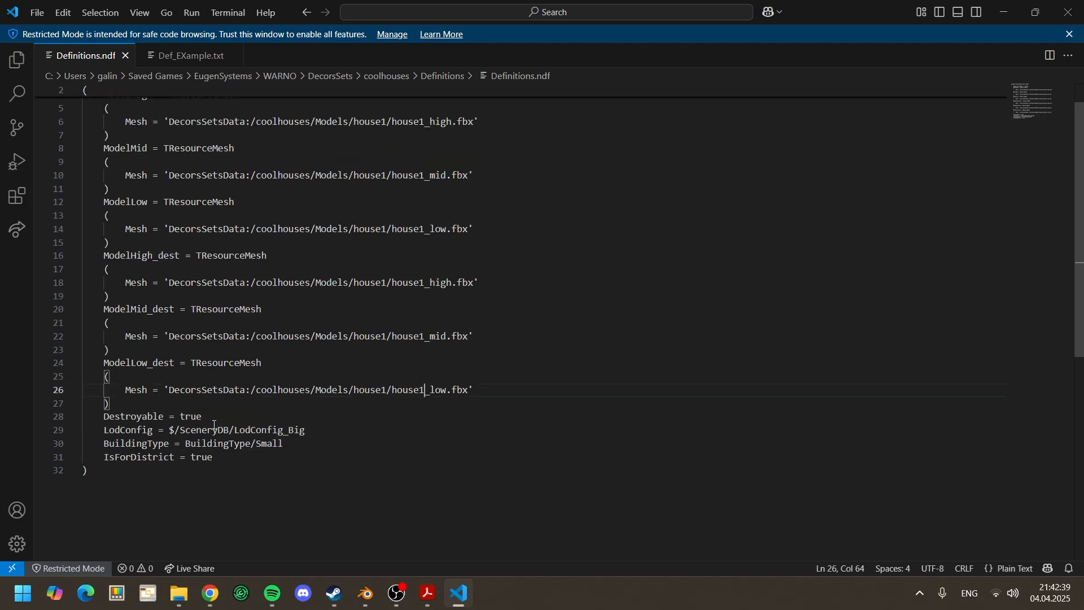
left_click_drag(205, 418, 181, 417)
left_click(201, 417)
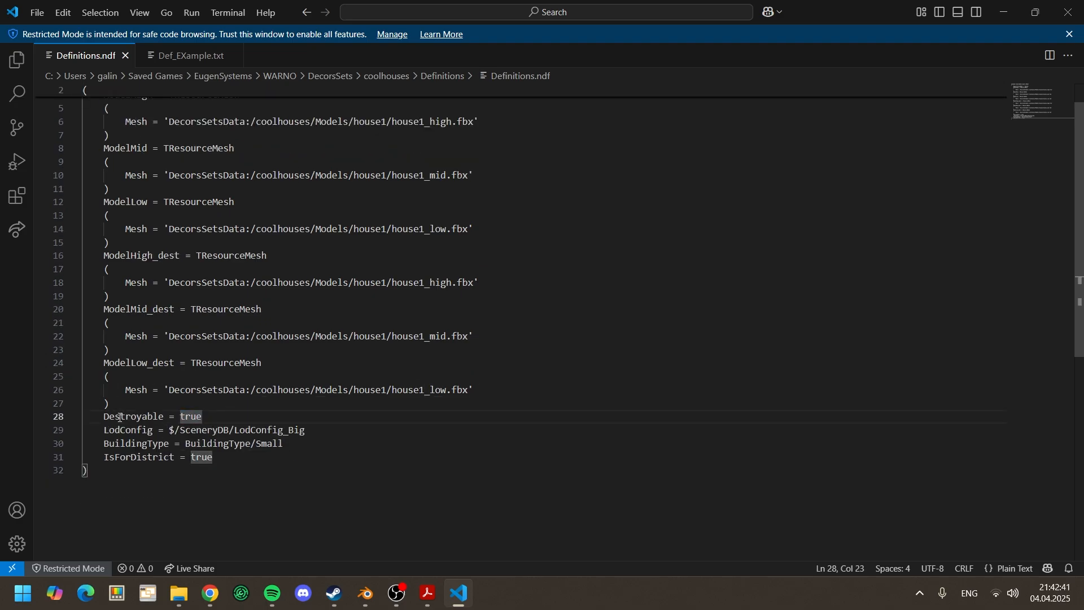
left_click_drag(274, 432, 236, 434)
key("ctrl+c")
mouse_move(428, 593)
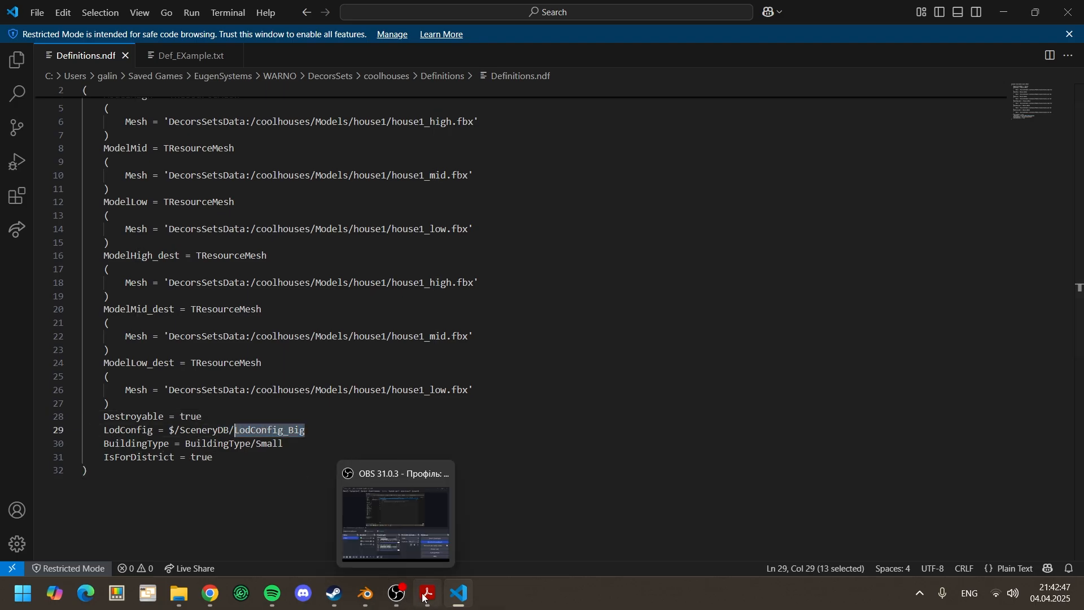
left_click(419, 536)
key("ctrl+f")
key("ctrl+v")
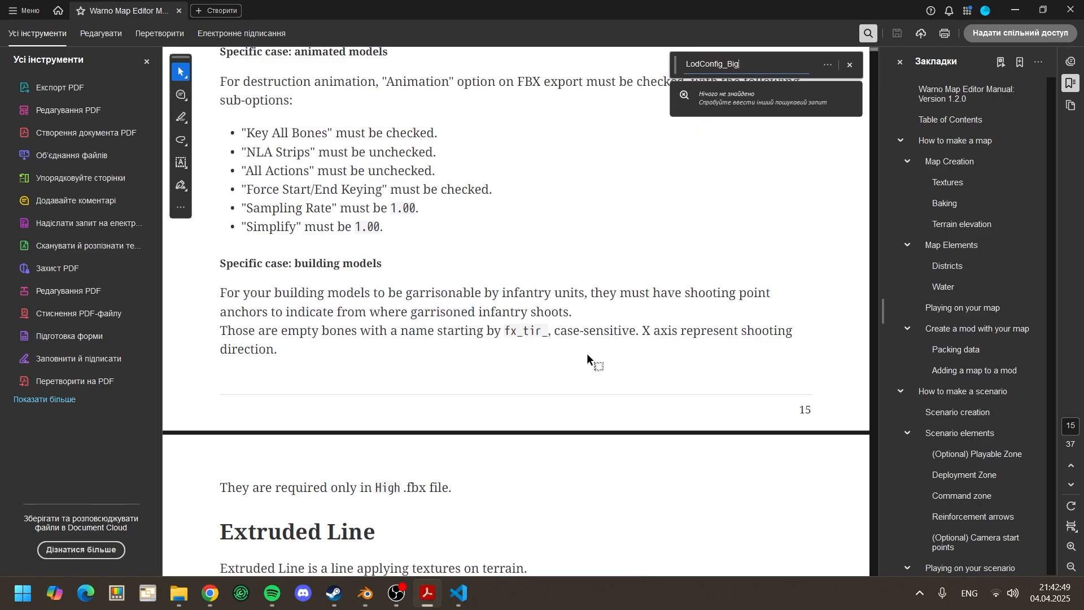
key("Return")
scroll(549, 361, "down", 2)
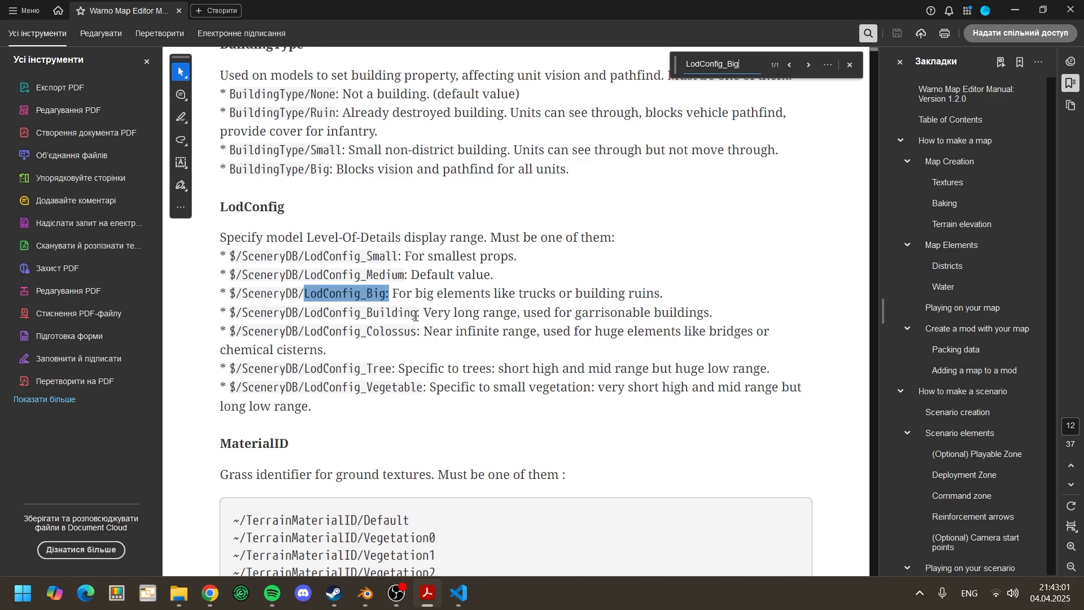
Step: Set the LodConfig value in Definitions.ndf to $/SceneryDB/LodConfig_Building
left_click_drag(416, 315, 367, 314)
key("ctrl+c")
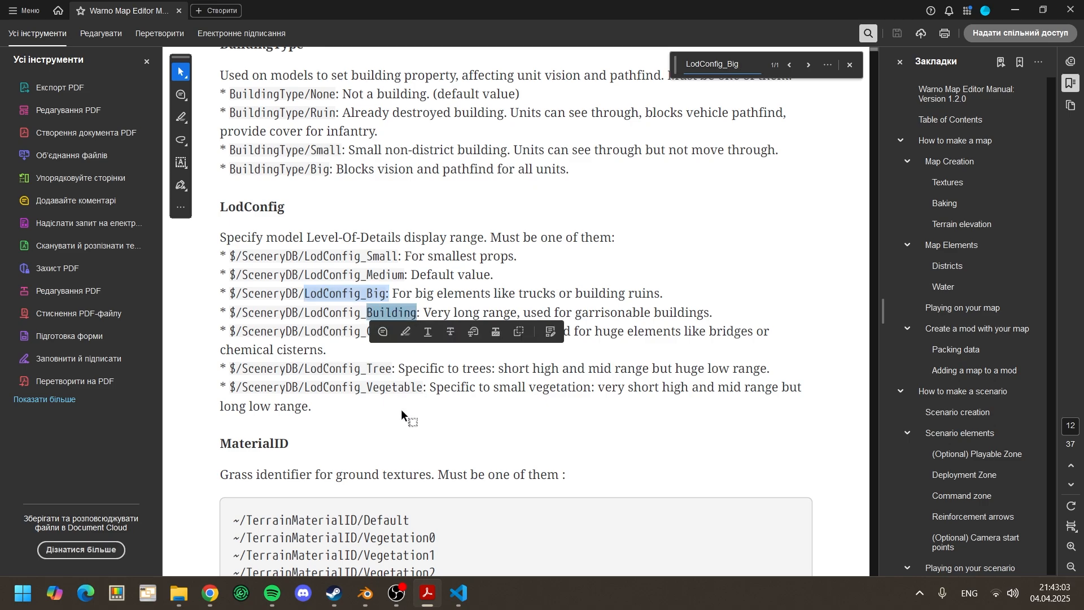
left_click(459, 593)
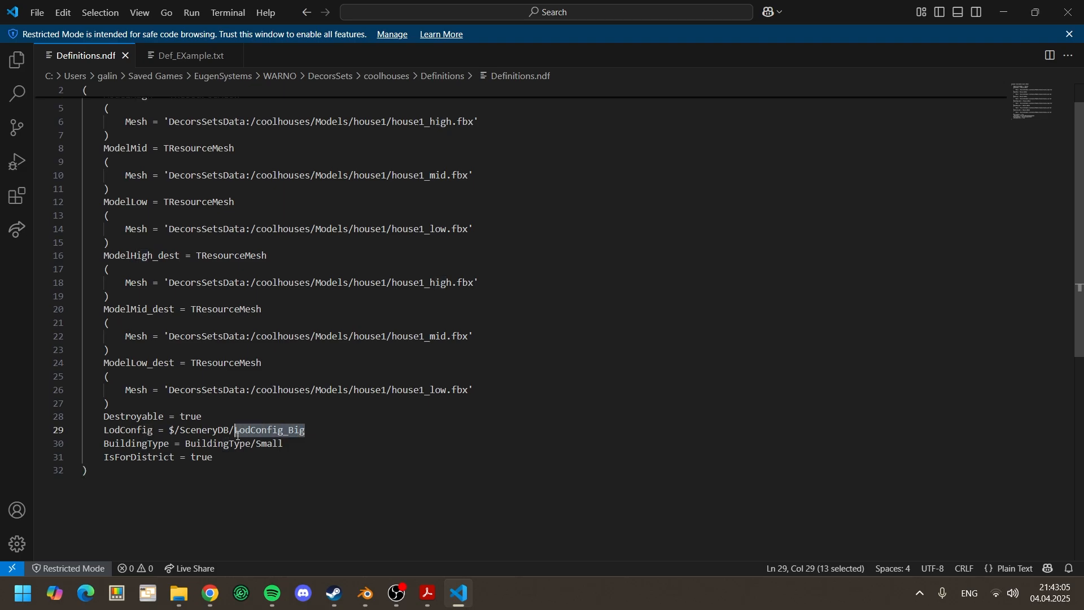
key("ctrl+v")
key("ctrl+z")
left_click_drag(331, 432, 294, 432)
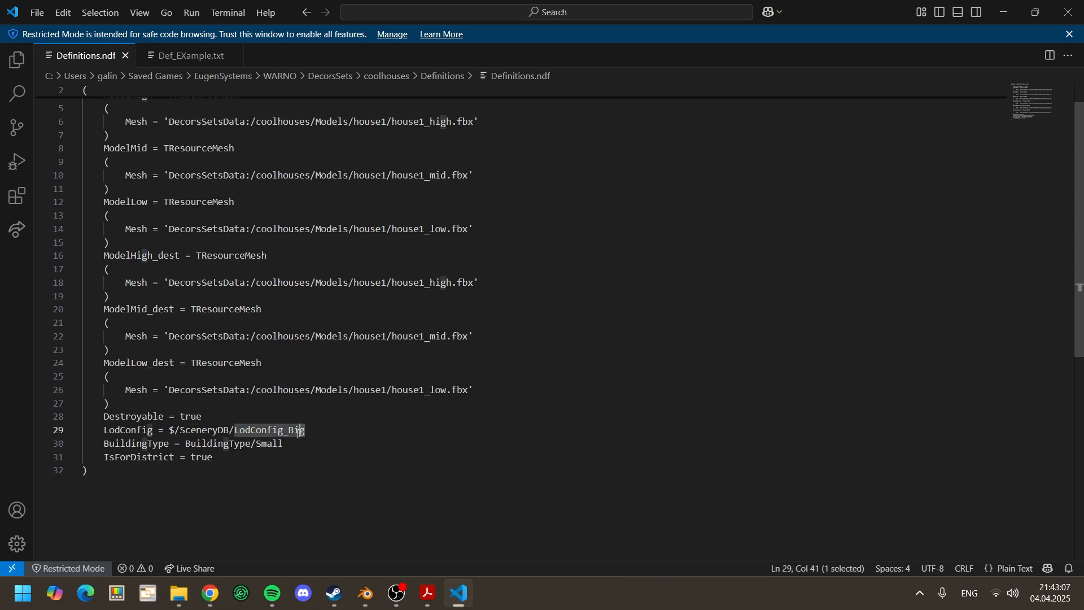
type("uilding")
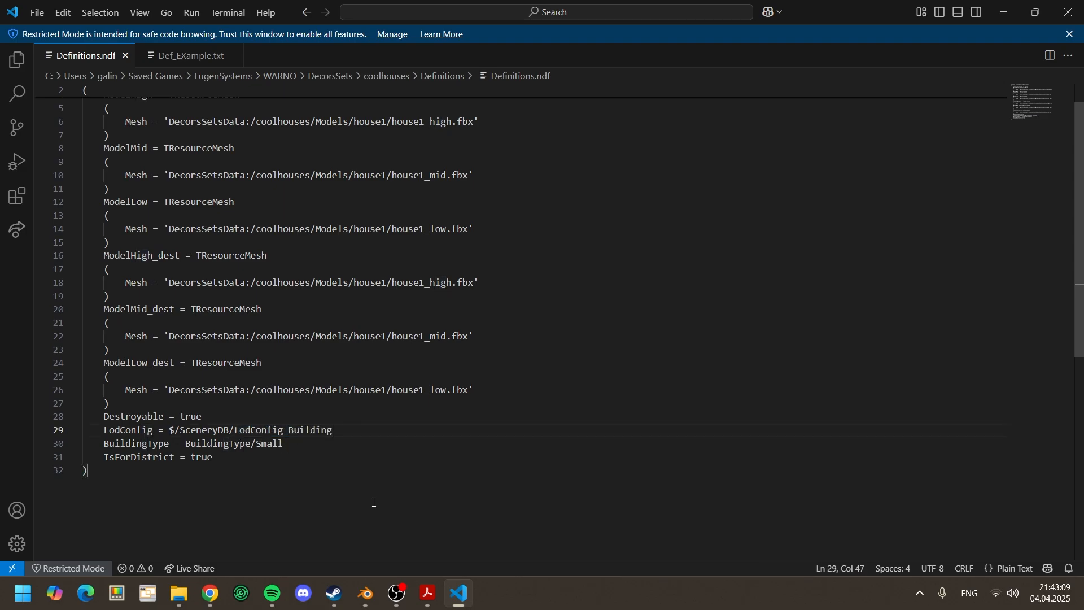
Step: Look up BuildingType/Small in the Warno Map Editor Manual to compare the available building types
left_click(288, 445)
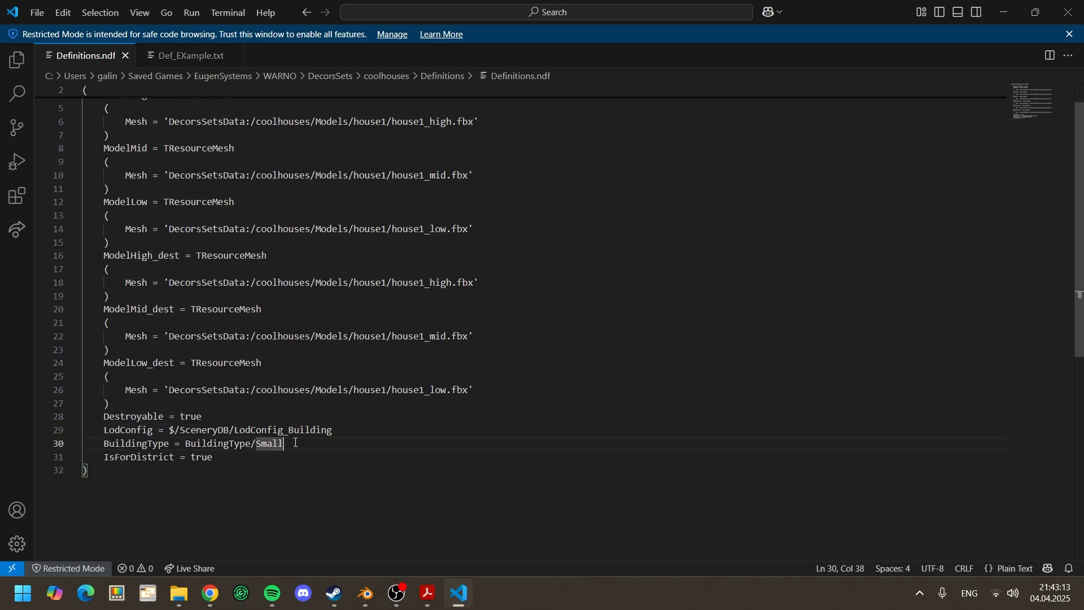
left_click_drag(293, 443, 186, 441)
key("ctrl+c")
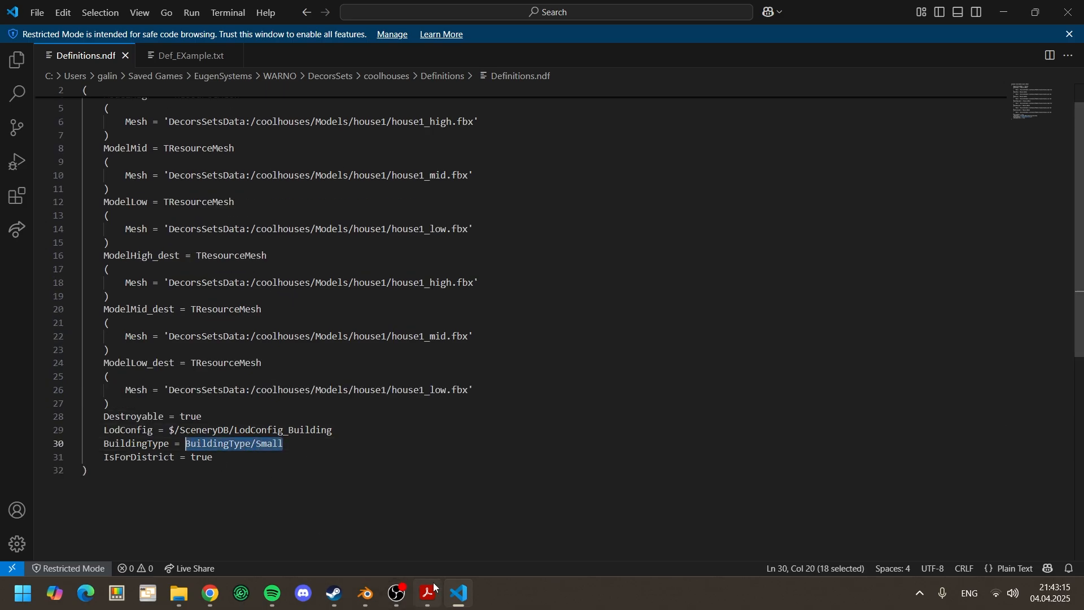
left_click(428, 593)
left_click(637, 304)
key("ctrl+f")
key("ctrl+v")
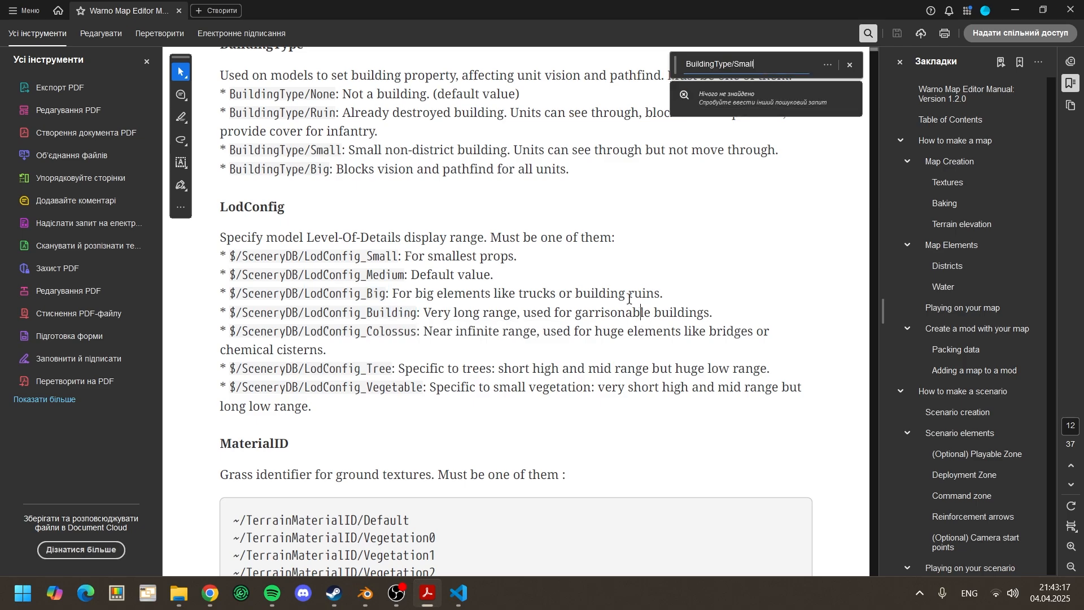
key("Return")
scroll(493, 224, "up", 3)
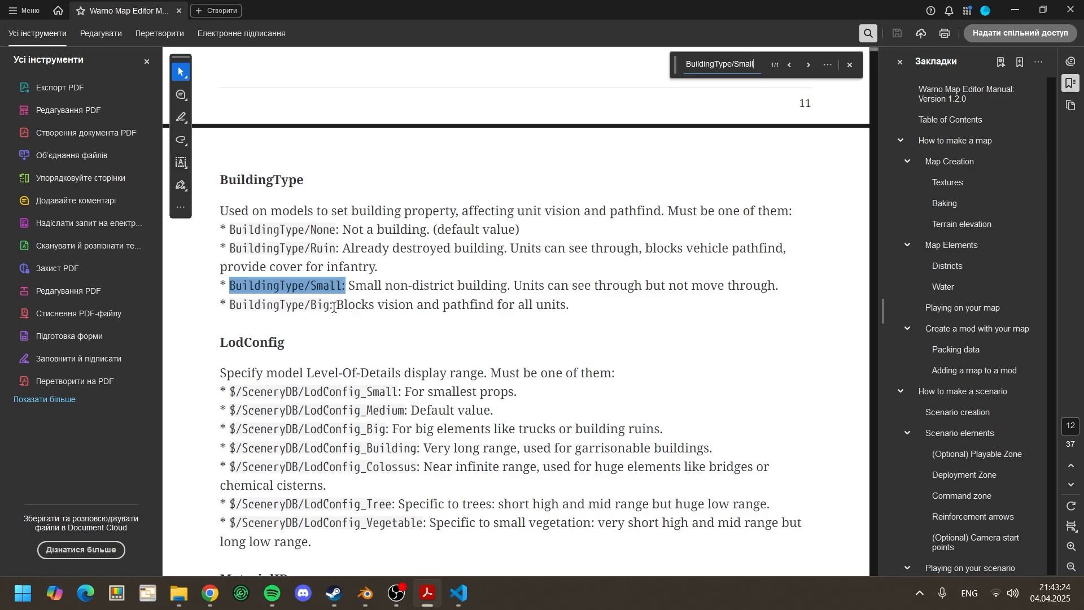
Step: Copy the option name Big from the manual and set BuildingType in Definitions.ndf to BuildingType/Big
mouse_move(335, 307)
left_mouse_down()
mouse_move(314, 306)
mouse_move(331, 305)
left_mouse_up()
key("ctrl+c")
left_click(314, 306)
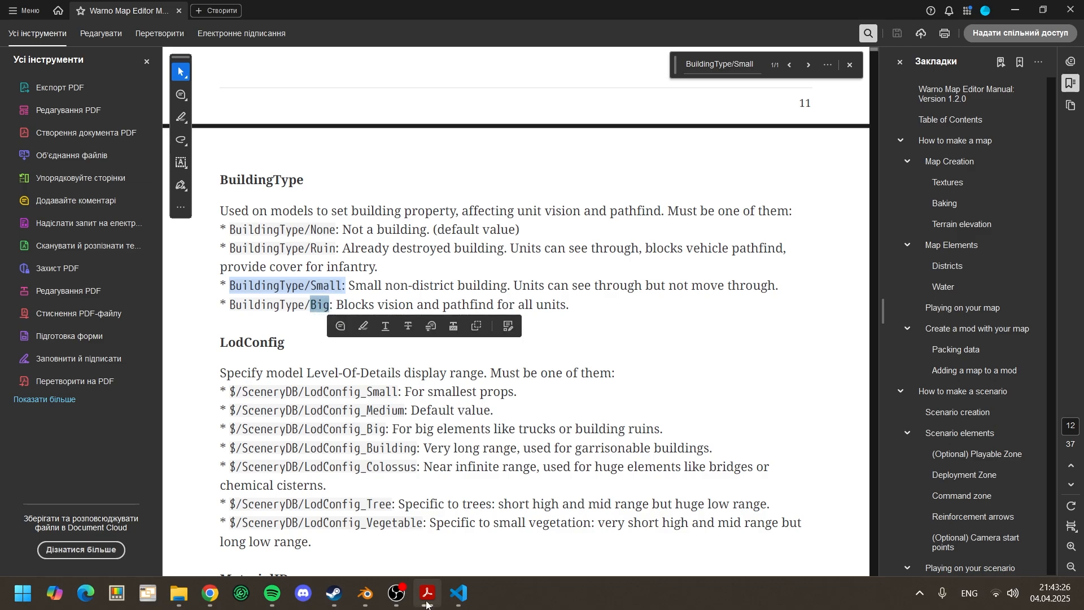
left_click(452, 603)
left_click(293, 450)
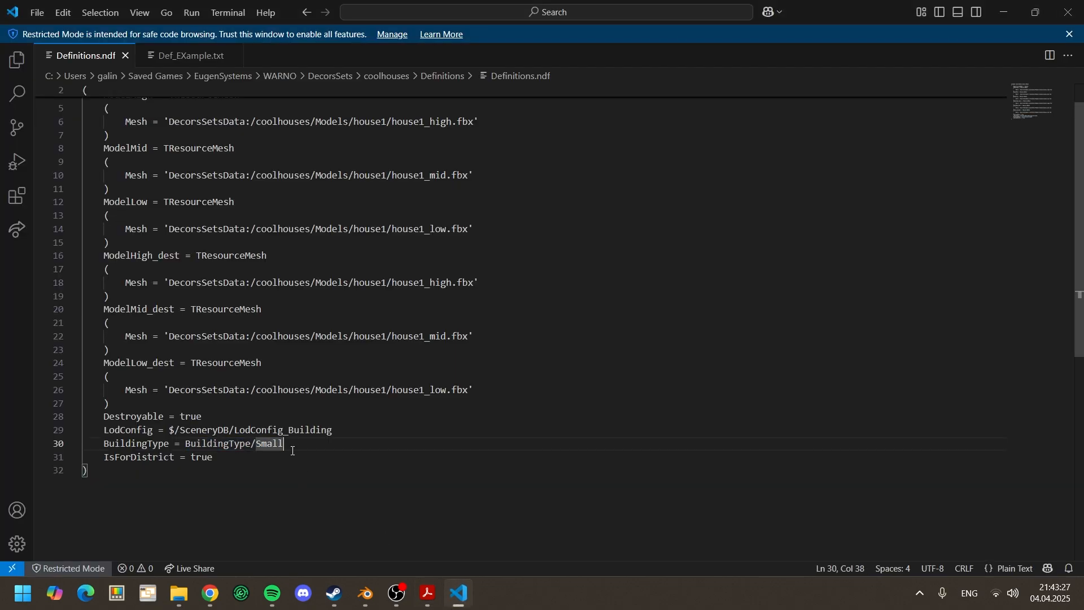
left_click_drag(296, 447, 261, 447)
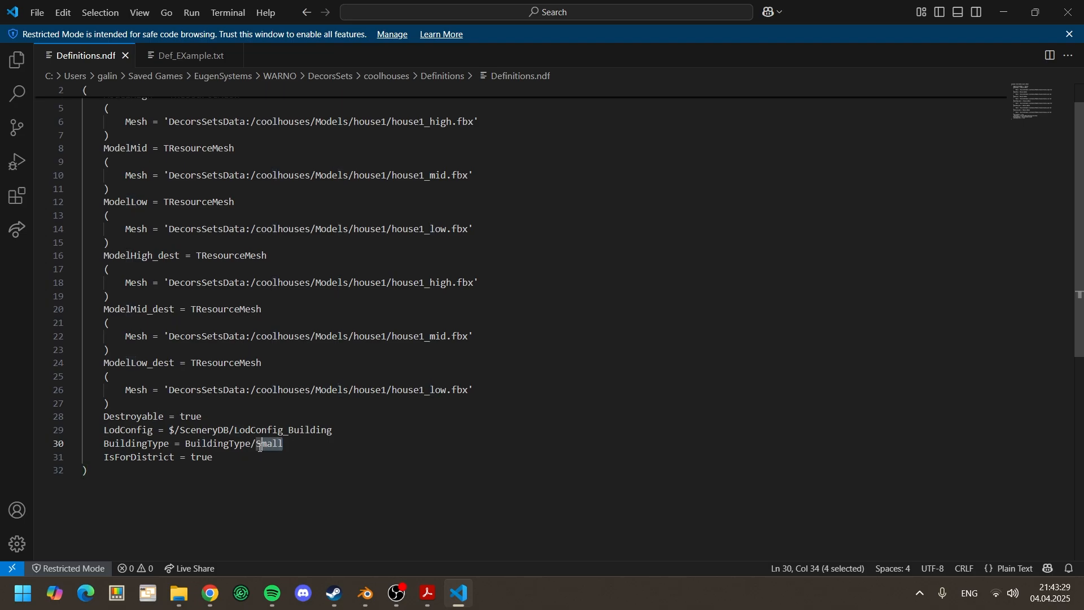
key("ctrl+v")
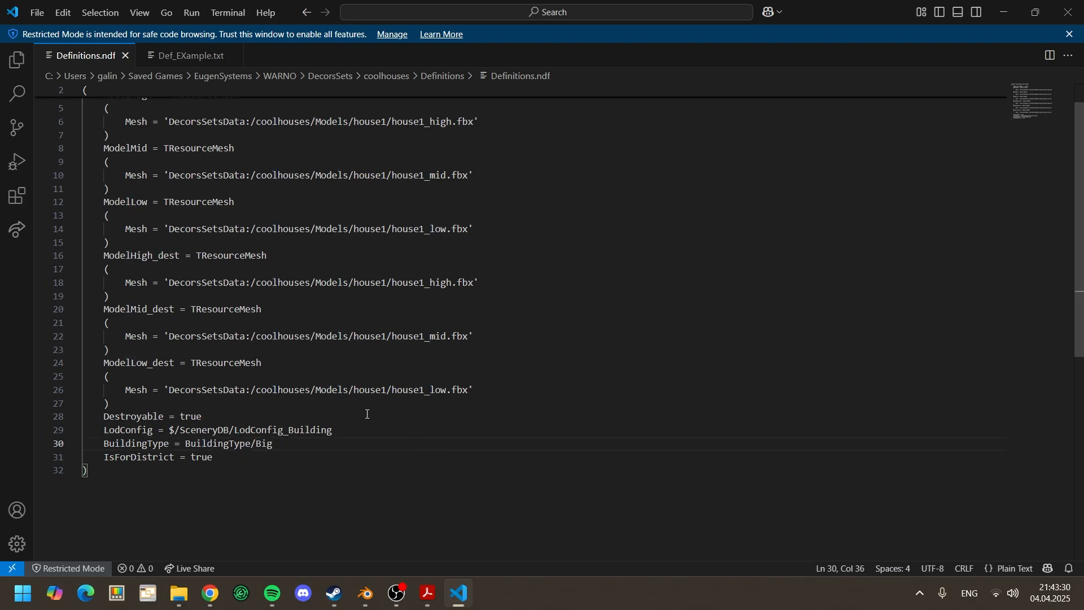
Step: Copy the set name coolhouses from the ModelHigh mesh path and open Map.ndf from WARNO's LevelBuild/BattleOfChahiv folder
scroll(292, 377, "up", 1)
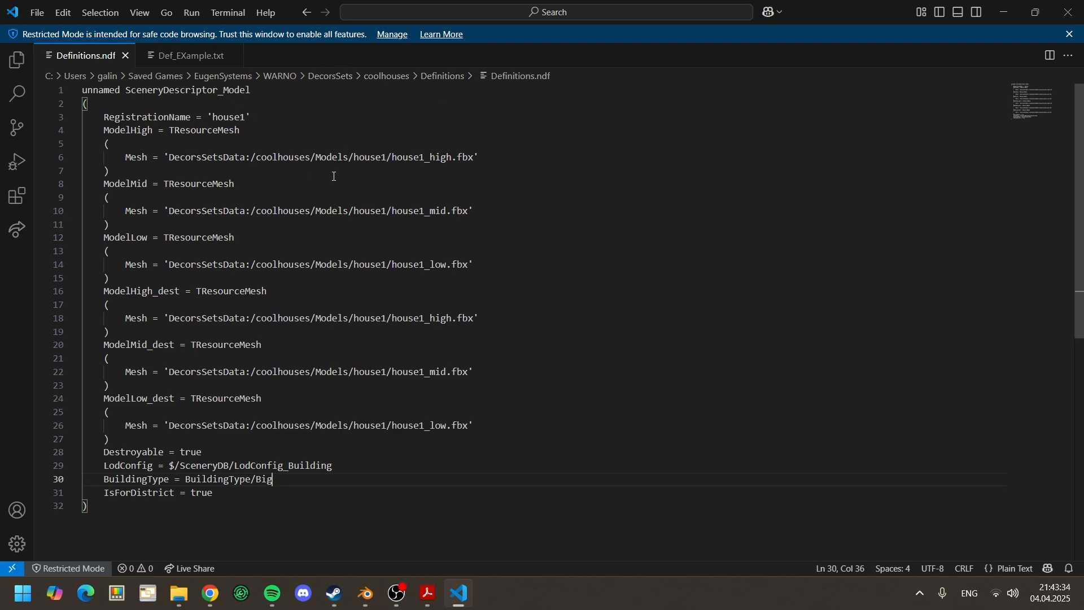
left_click_drag(258, 157, 309, 159)
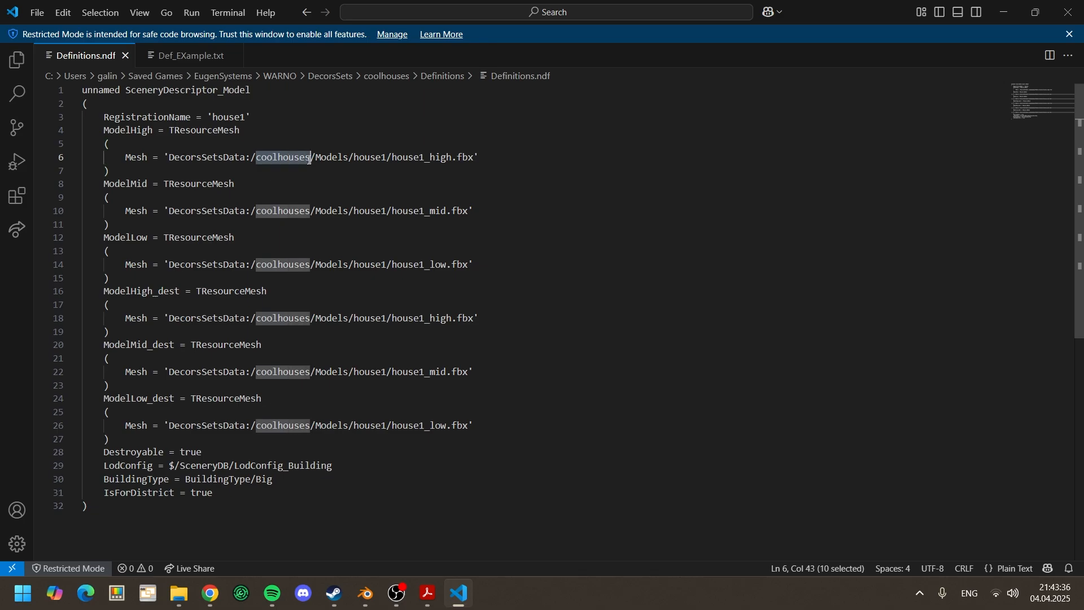
left_click(1007, 12)
left_click(553, 41)
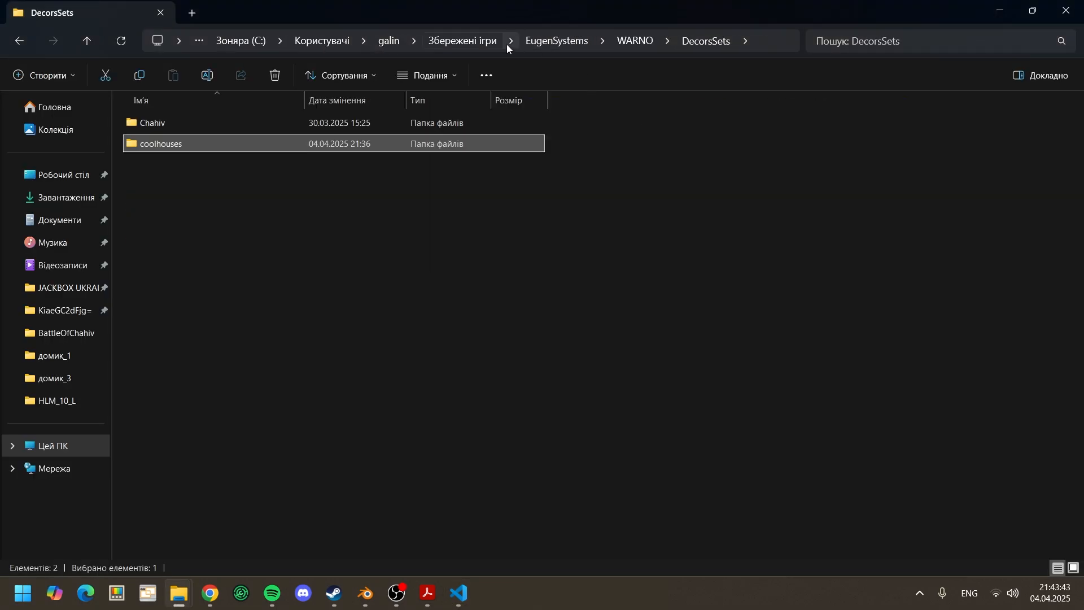
left_click(624, 41)
double_click(171, 188)
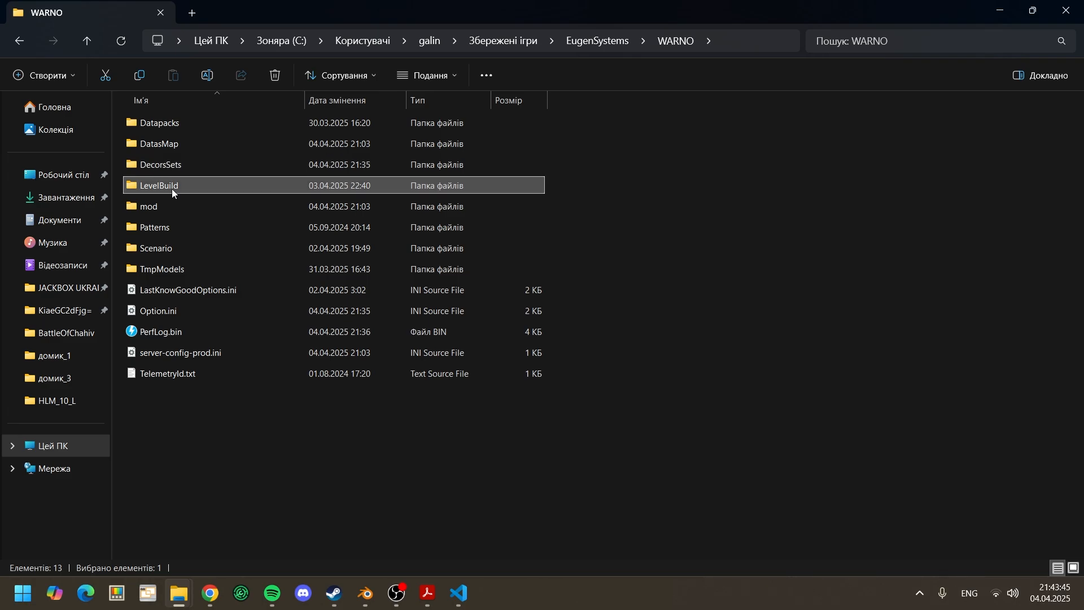
double_click(181, 169)
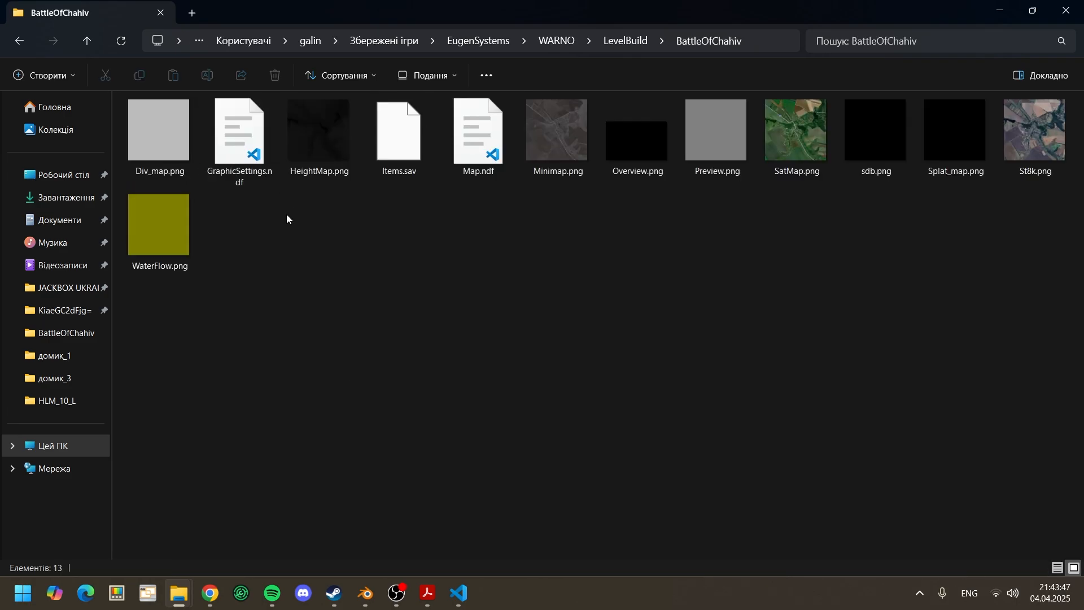
left_click(465, 149)
double_click(464, 150)
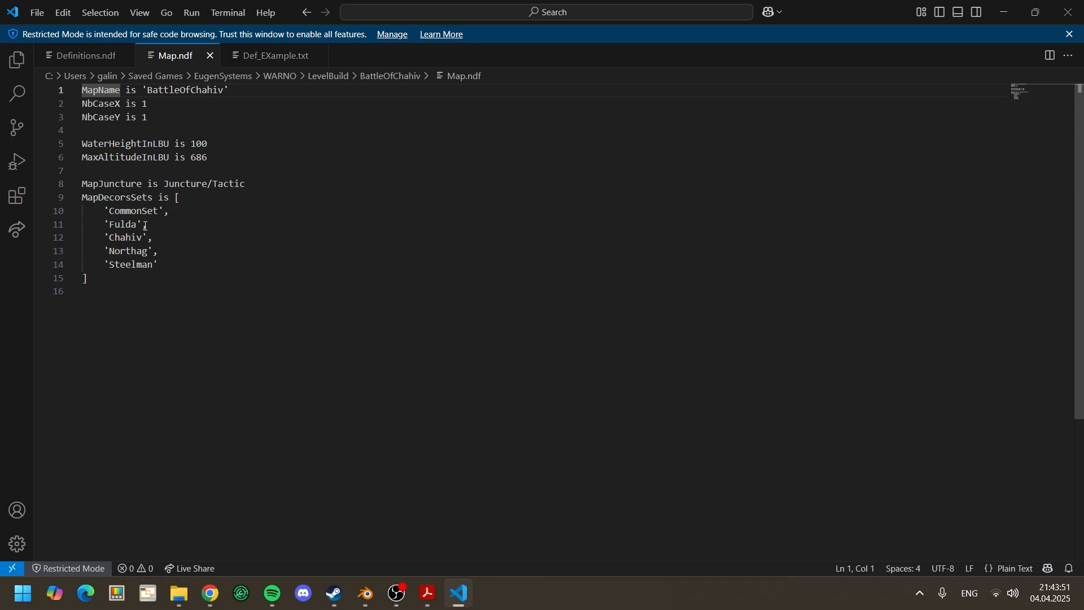
Step: Add a 'coolhouses' entry on a new line after 'Fulda' in the MapDecorsSets list
left_click(173, 231)
key("Return")
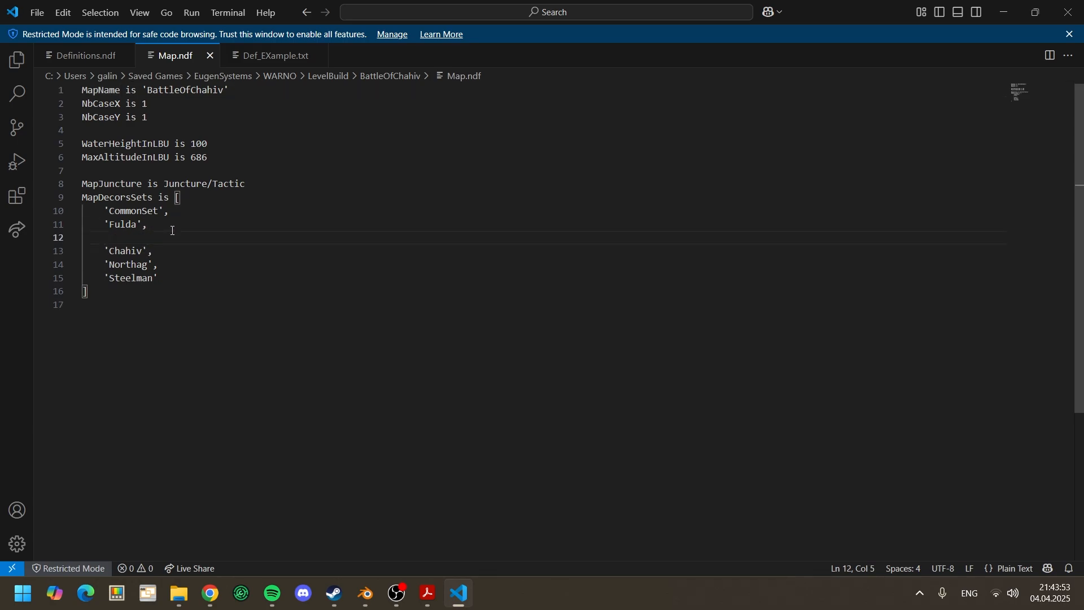
type("'coolhouses',")
Step: Run LaunchGeneration.bat and LaunchDatapacking.bat from WARNO's Tools folder in File Explorer, closing each console window
left_click(1008, 11)
mouse_move(178, 593)
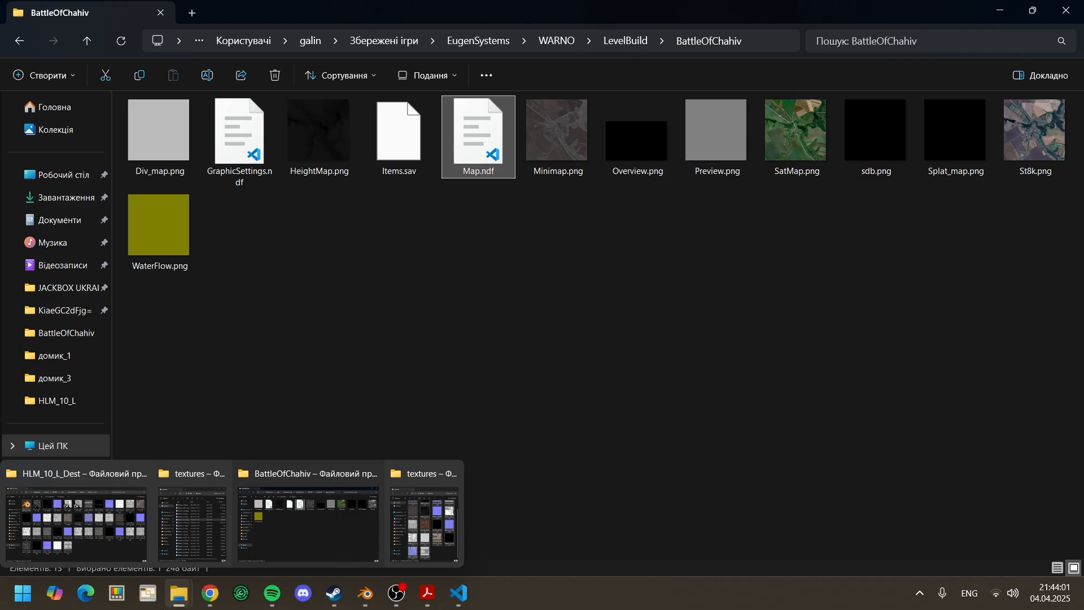
left_click(67, 522)
left_click(437, 44)
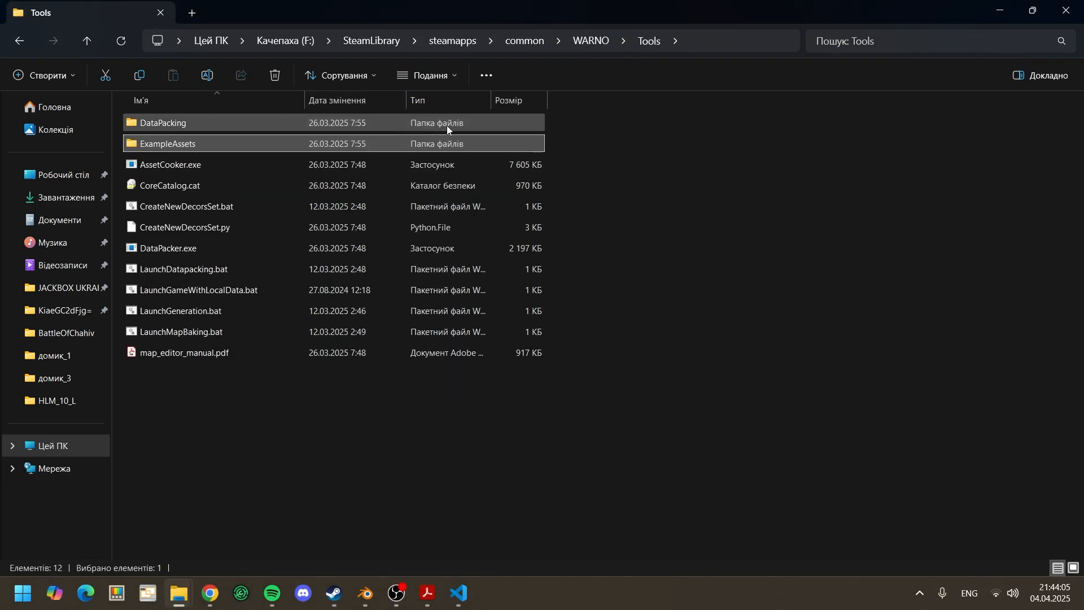
double_click(262, 314)
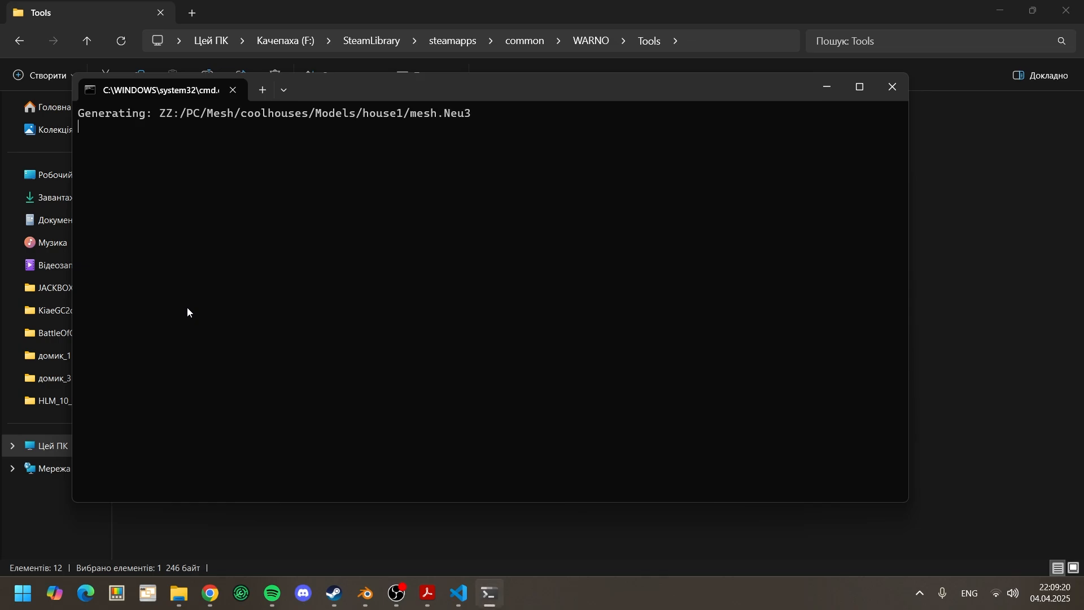
left_click(907, 90)
double_click(194, 268)
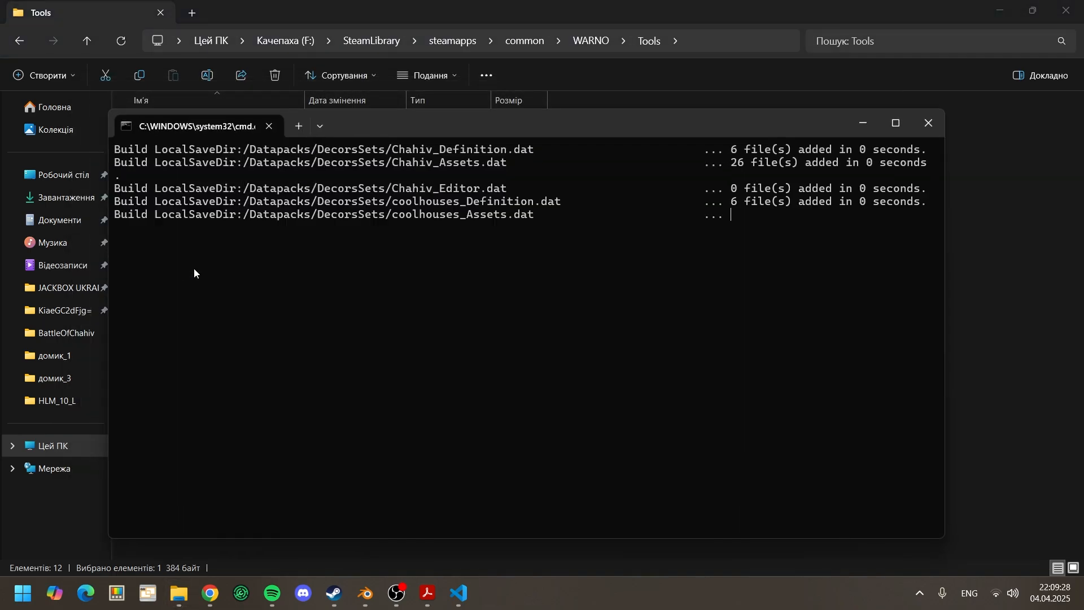
left_click(928, 124)
Step: Switch to Steam and launch WARNO with the Map Editor (Beta) option
mouse_move(330, 596)
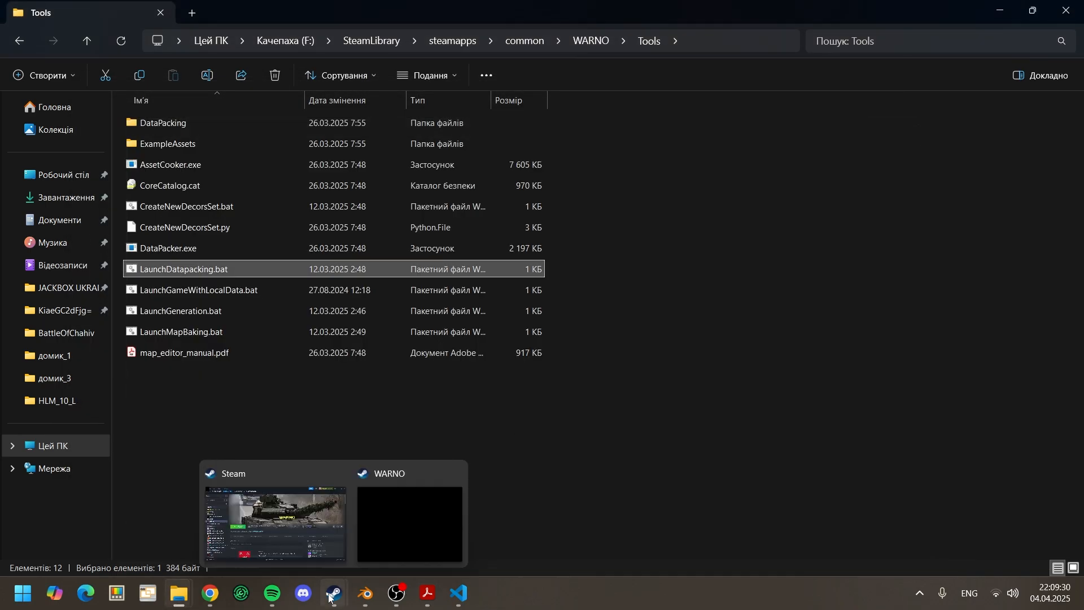
left_click(301, 550)
left_click(144, 386)
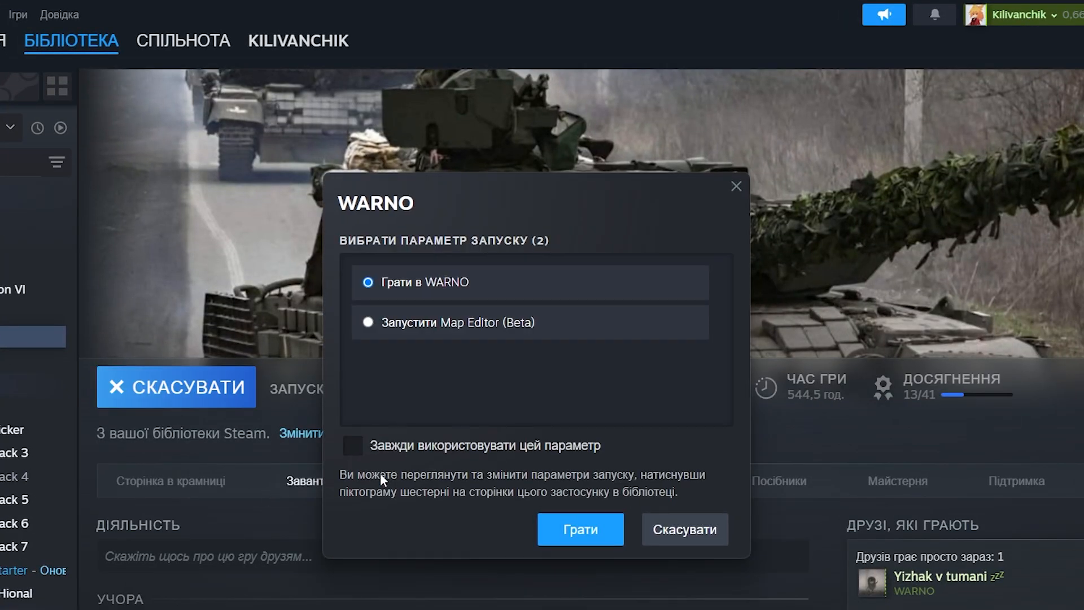
left_click(451, 332)
left_click(577, 531)
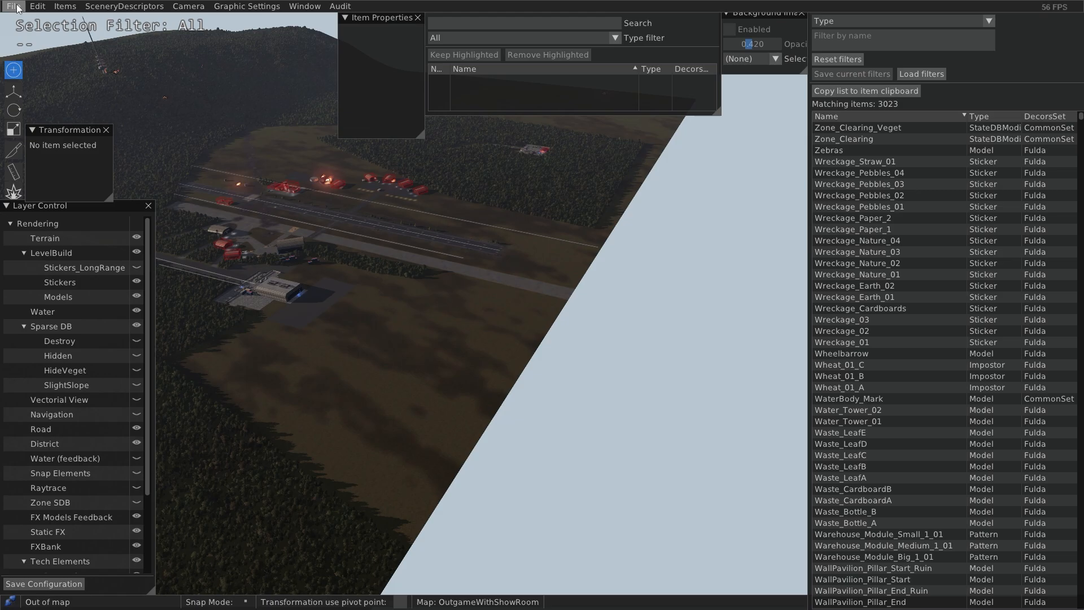
Step: Open the BattleOfChahiv map in the Map Editor
left_click(14, 5)
mouse_move(84, 44)
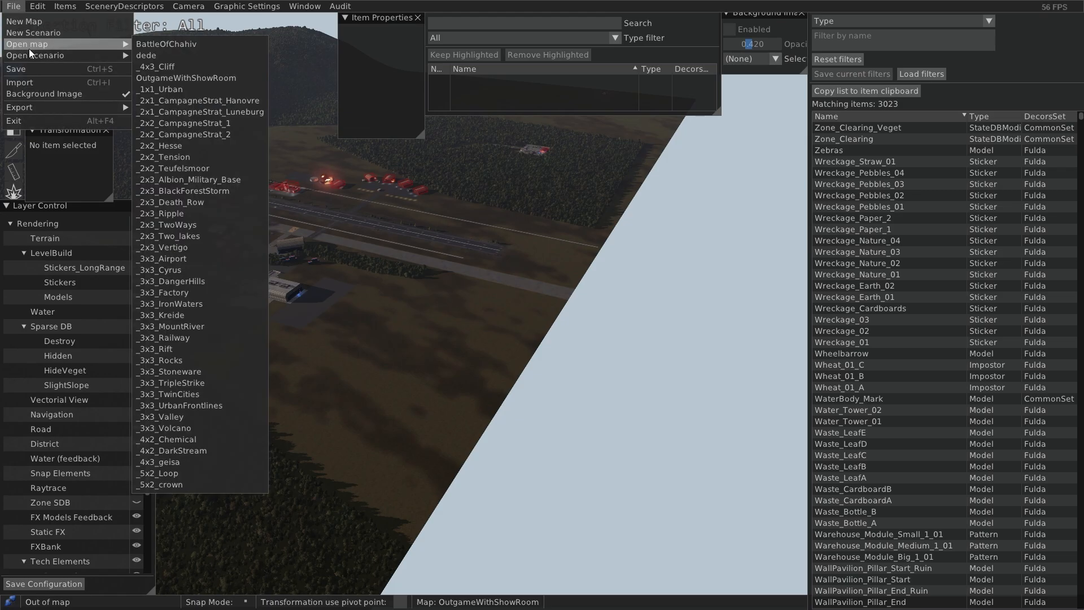
left_click(150, 44)
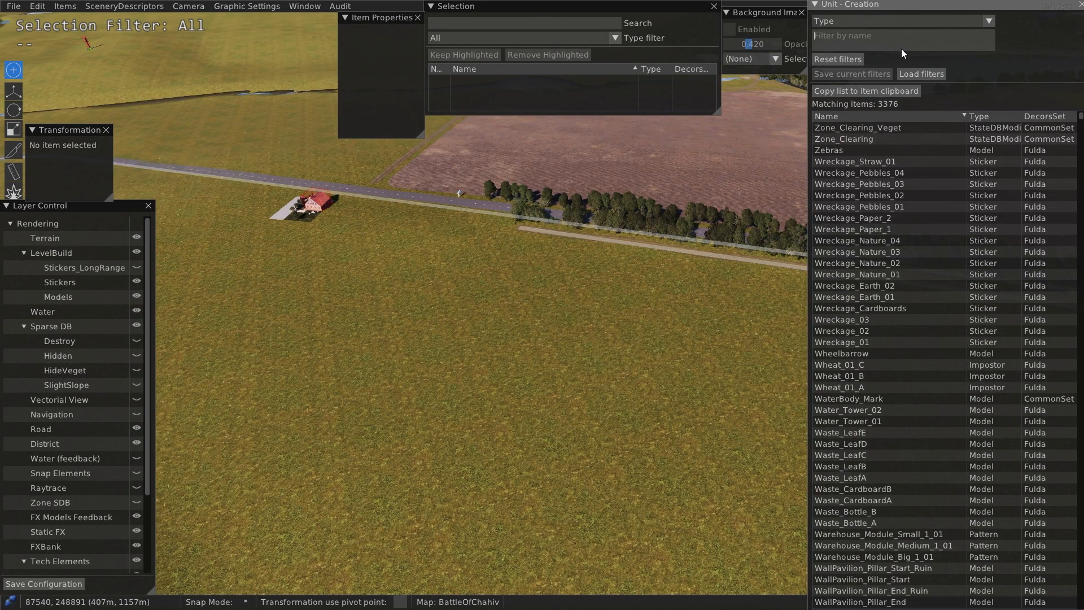
Step: Filter the unit creation list by "house" and place the house1 model from coolhouses on the open field
left_click(901, 48)
type("house")
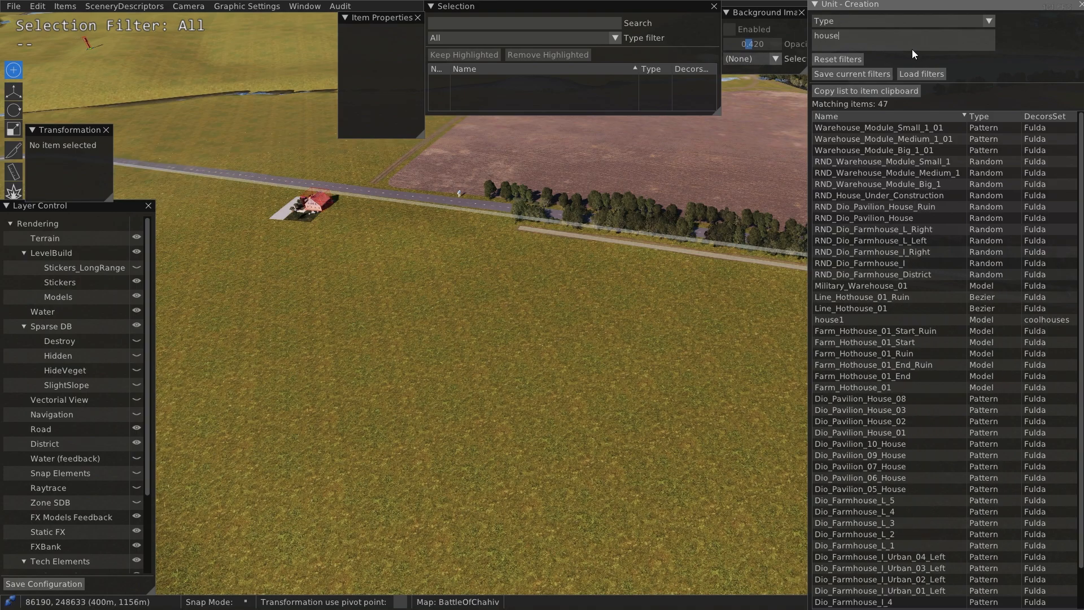
left_click(859, 320)
left_click(499, 362)
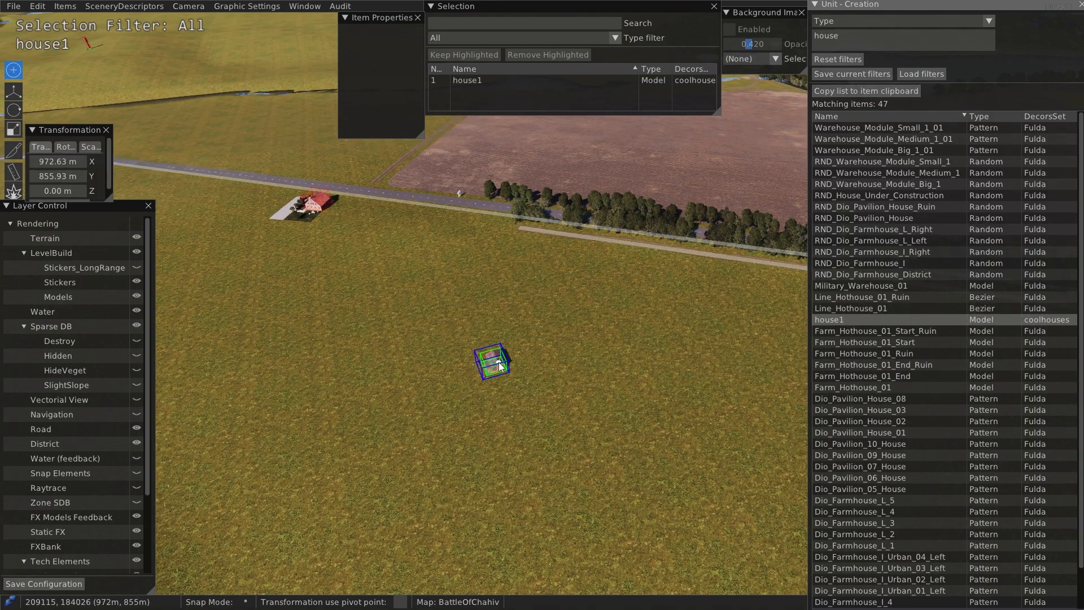
Step: Move the placed house1 model vertically to a Z position of 0.04 m and deselect it
scroll(495, 371, "up", 10)
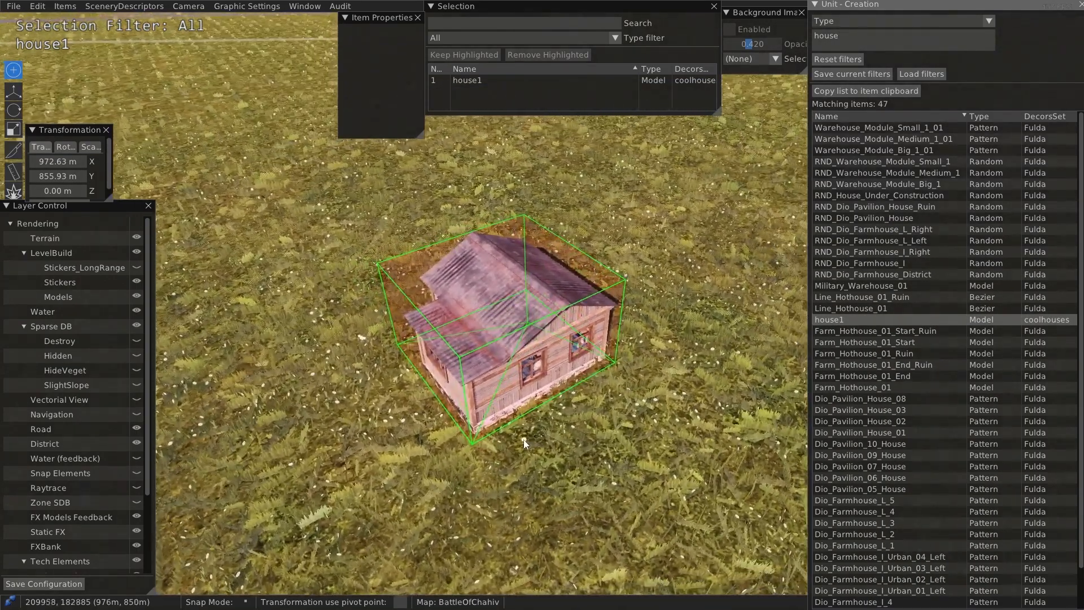
scroll(524, 444, "up", 3)
middle_click_drag(523, 444, 660, 418)
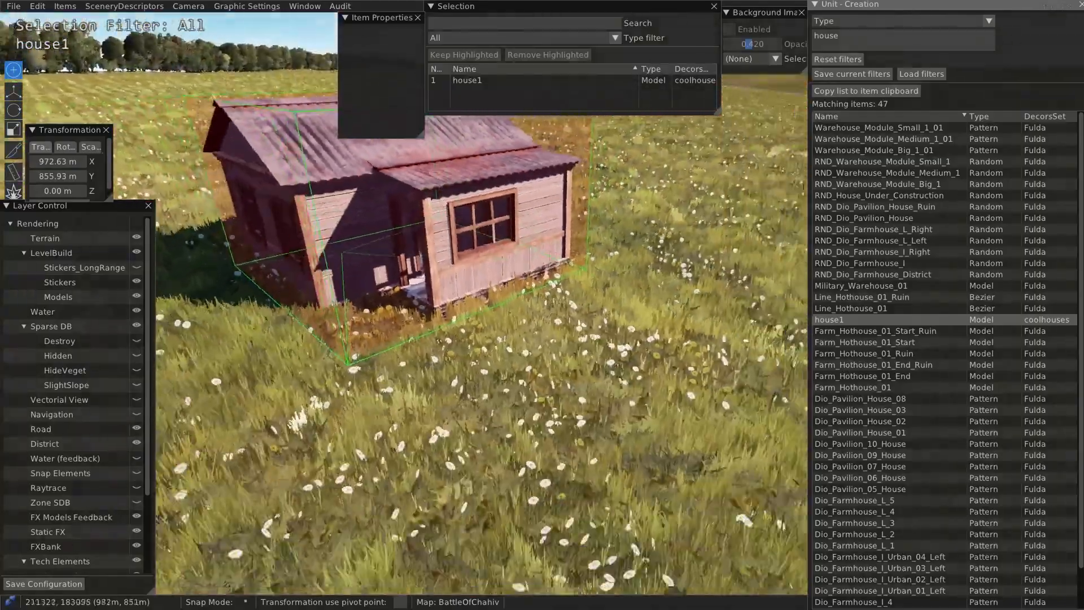
middle_click_drag(396, 271, 505, 265)
left_click(14, 92)
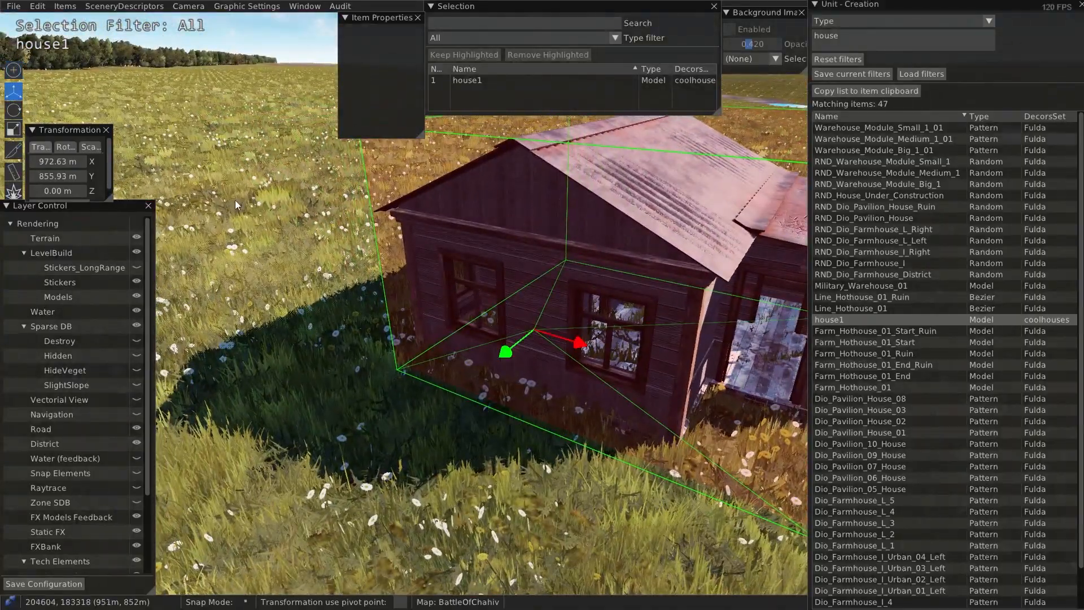
scroll(540, 365, "down", 8)
scroll(539, 364, "up", 1)
middle_click_drag(582, 364, 581, 392)
mouse_move(553, 305)
left_mouse_down()
mouse_move(558, 291)
mouse_move(559, 304)
left_mouse_up()
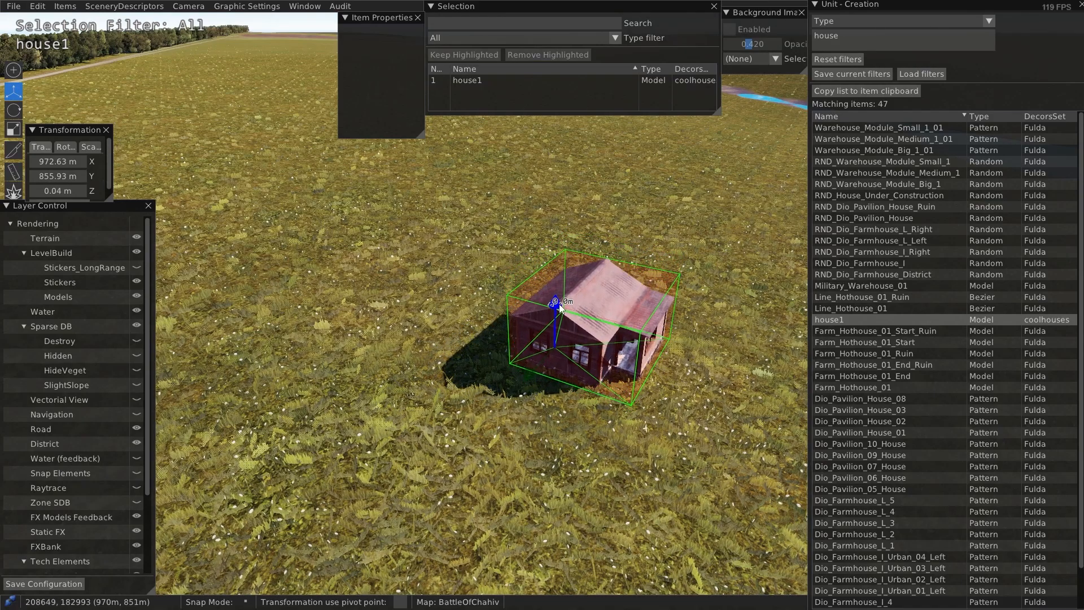
left_click(645, 453)
Step: Filter the unit creation list by "Selec" and choose the Selection_Zone filler for placement
scroll(637, 433, "up", 8)
middle_click_drag(598, 356, 542, 334)
scroll(458, 337, "down", 8)
scroll(508, 362, "up", 5)
left_click(866, 38)
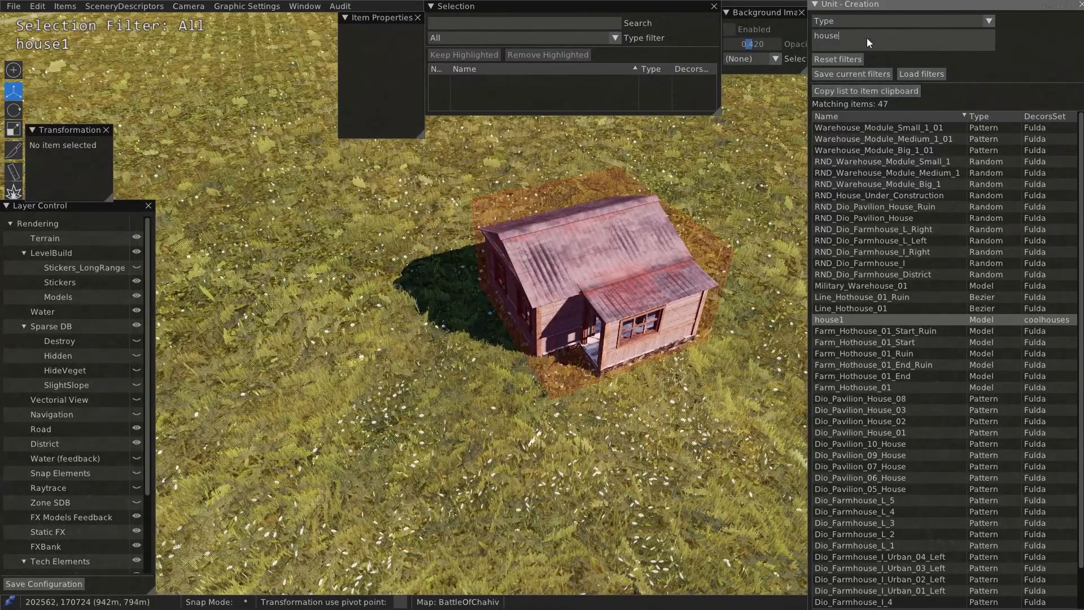
key("BackSpace")
key("BackSpace")
key("BackSpace")
key("BackSpace")
key("BackSpace")
type("Selec")
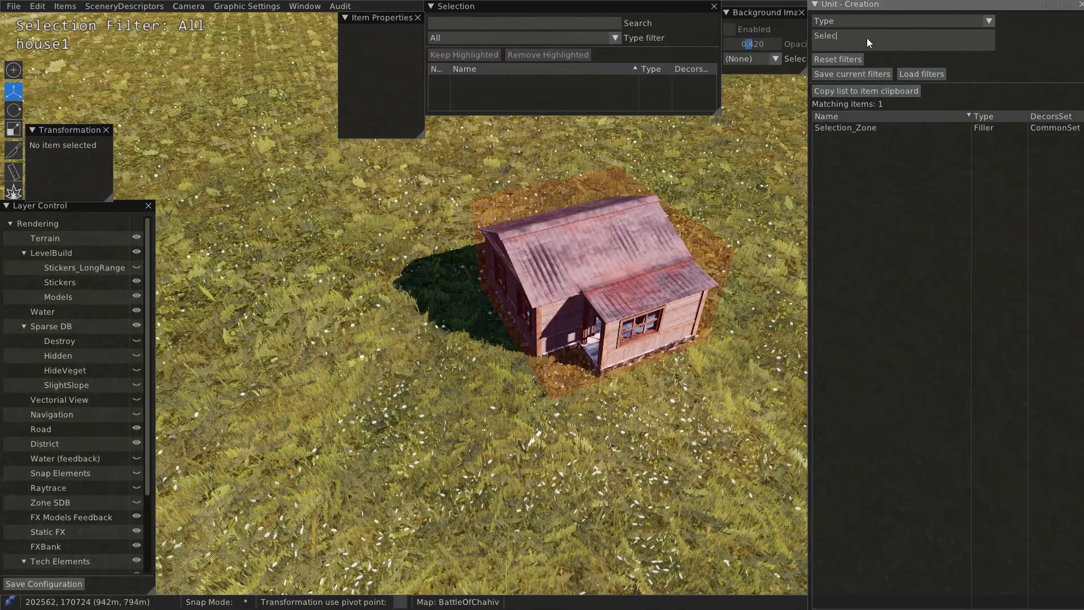
double_click(861, 129)
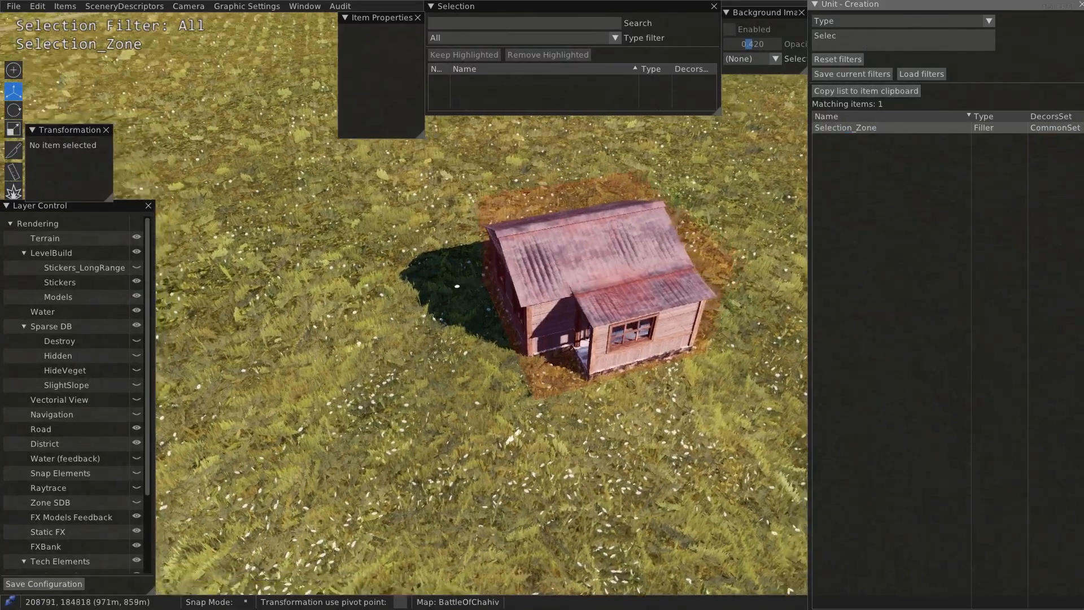
Step: Draw a closed four-corner Selection_Zone around the house from a top-down view
scroll(449, 317, "down", 5)
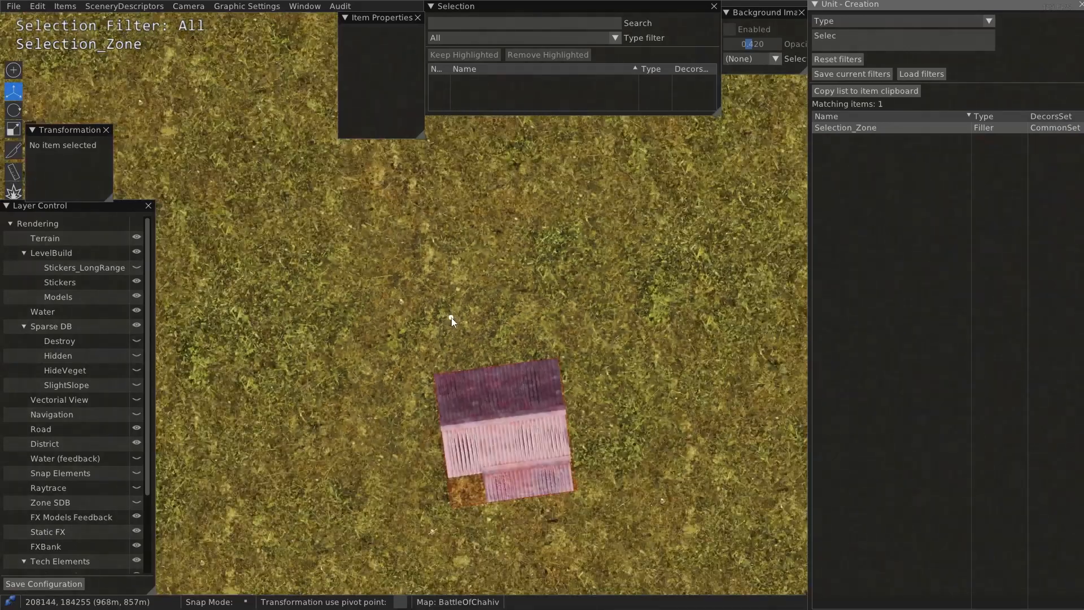
mouse_move(450, 318)
middle_mouse_down()
mouse_move(437, 329)
mouse_move(431, 312)
middle_mouse_up()
key("q")
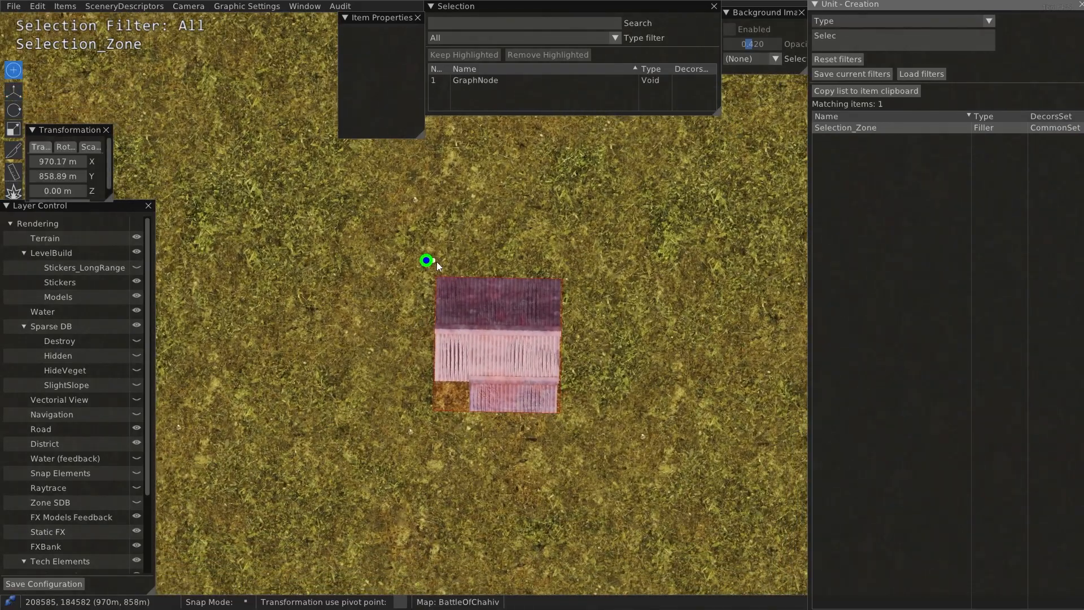
left_click(571, 264)
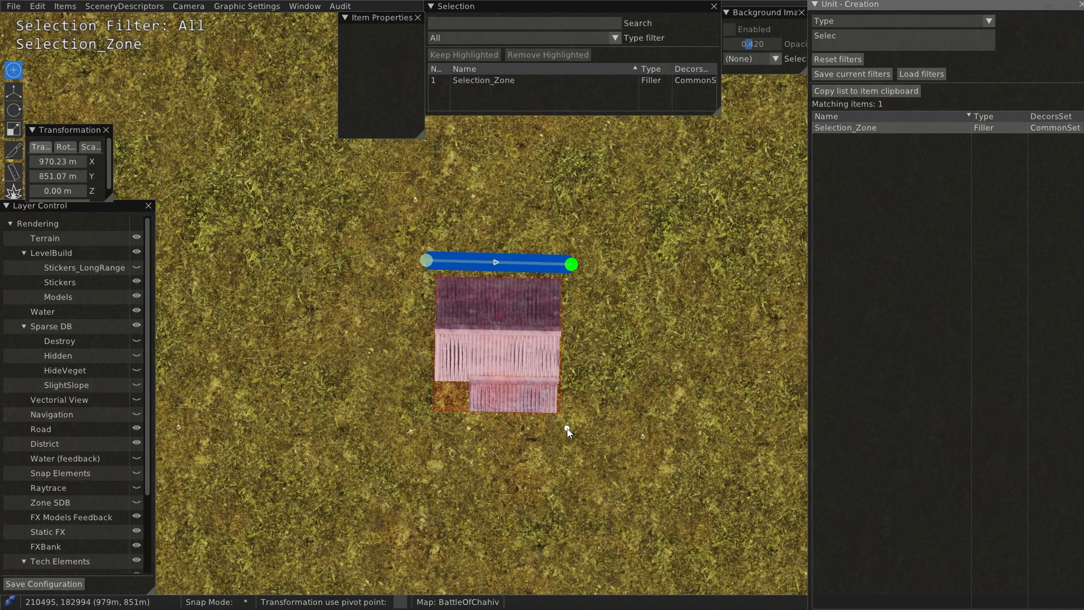
left_click(417, 426)
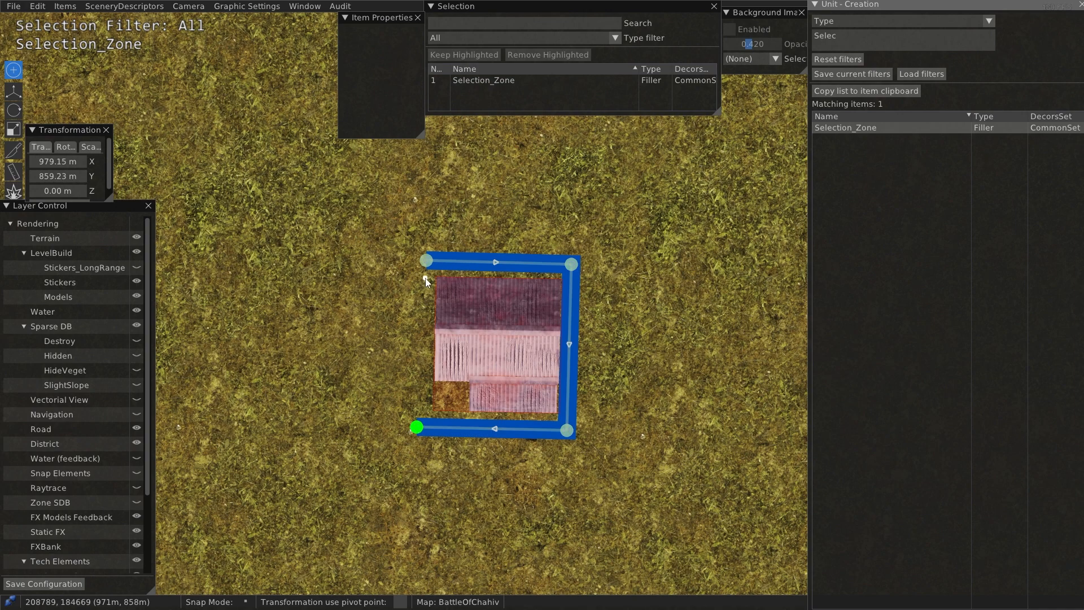
left_click(426, 261)
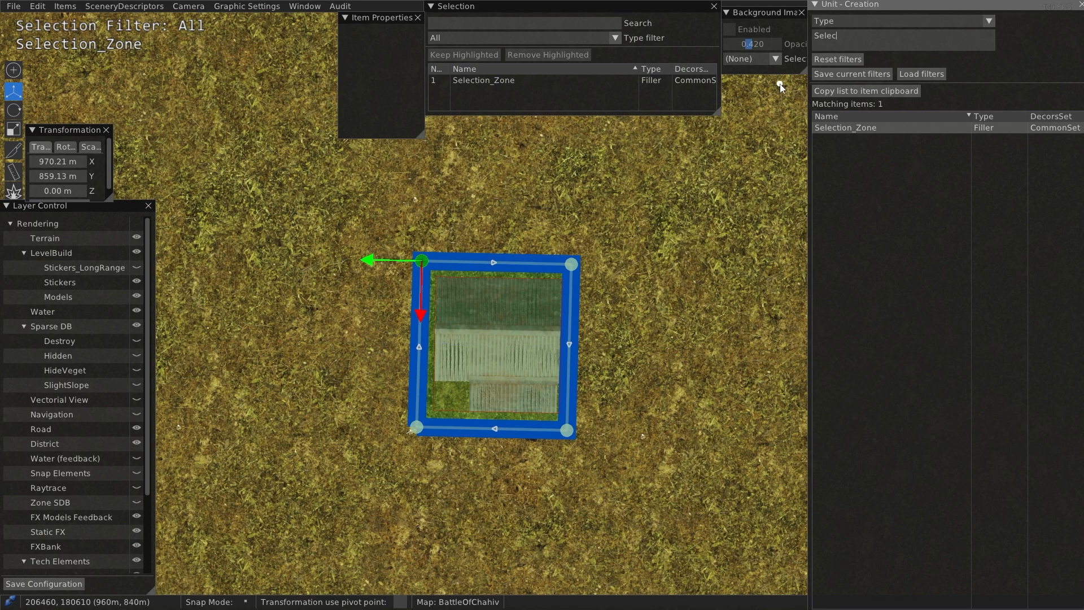
Step: Clear the name filter, limit the unit list to the Tag type and place tag_Small_District at the centre of the selection zone
key("BackSpace")
key("BackSpace")
key("BackSpace")
key("BackSpace")
key("BackSpace")
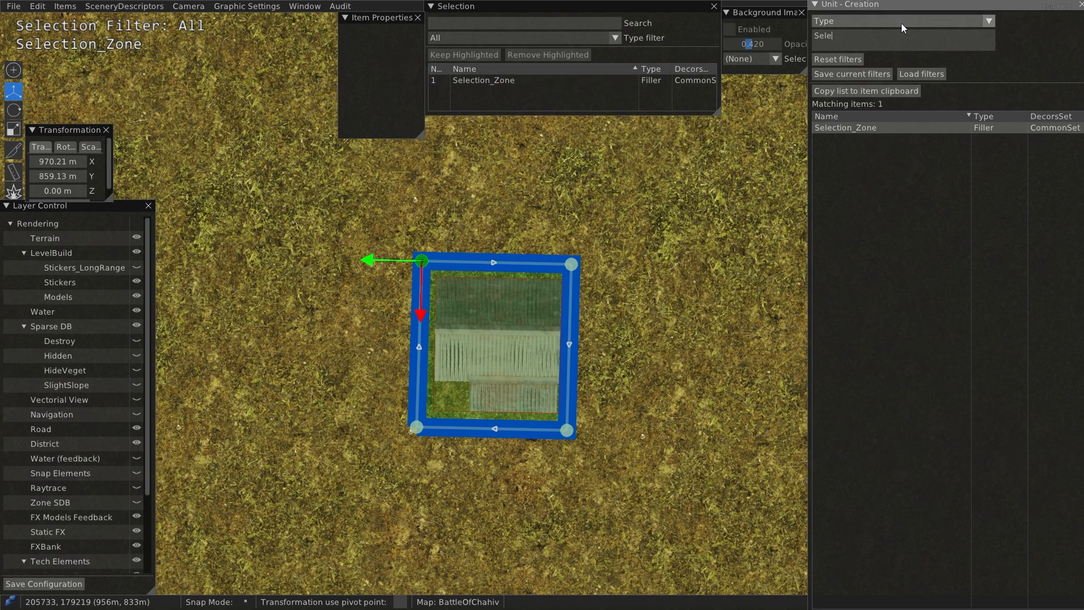
left_click(853, 21)
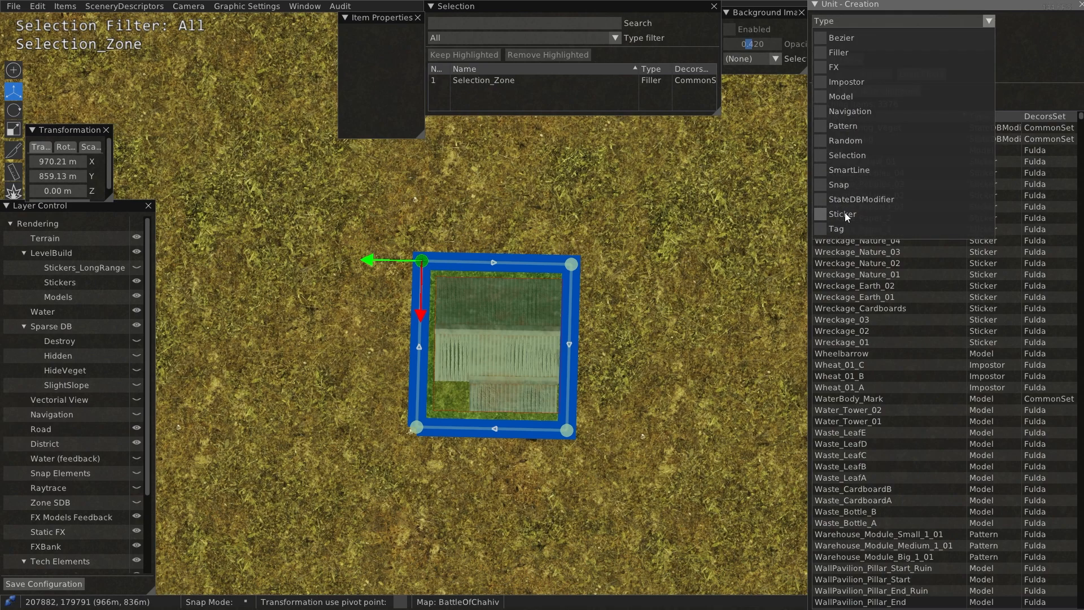
left_click(821, 229)
left_click(1026, 285)
left_click(885, 127)
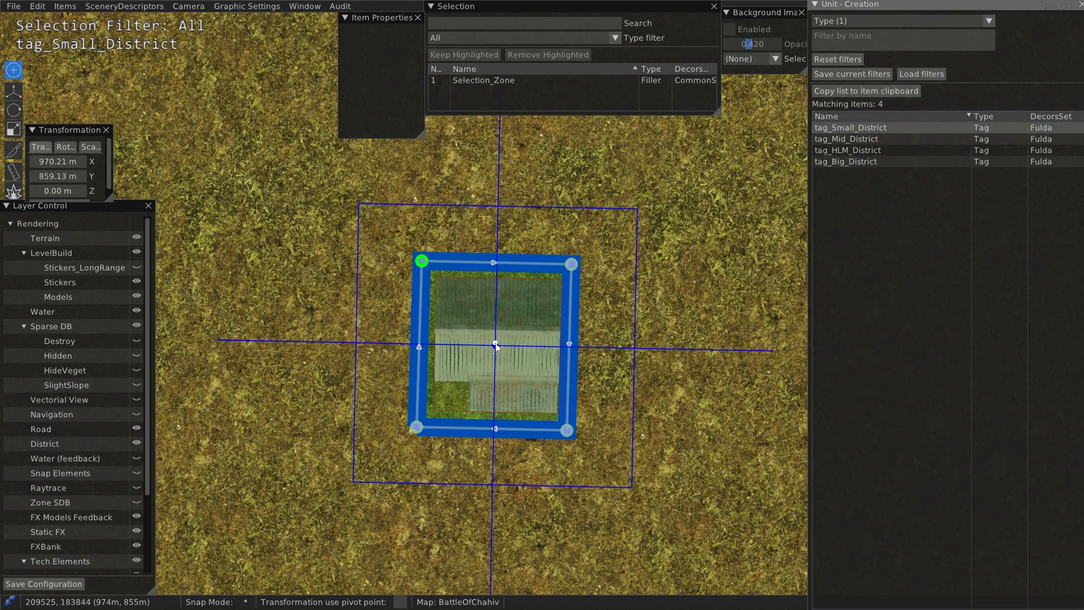
middle_click_drag(329, 192, 392, 215)
Step: Check and save the BattleOfChahiv map, and exit the Map Editor
left_click(340, 7)
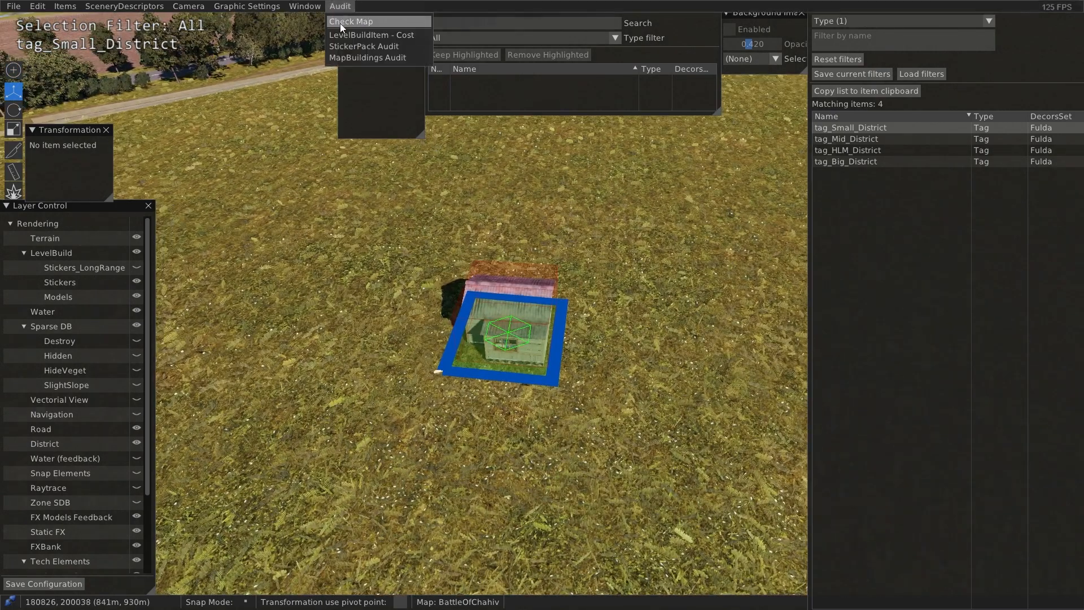
left_click(339, 23)
middle_click_drag(381, 137, 463, 228)
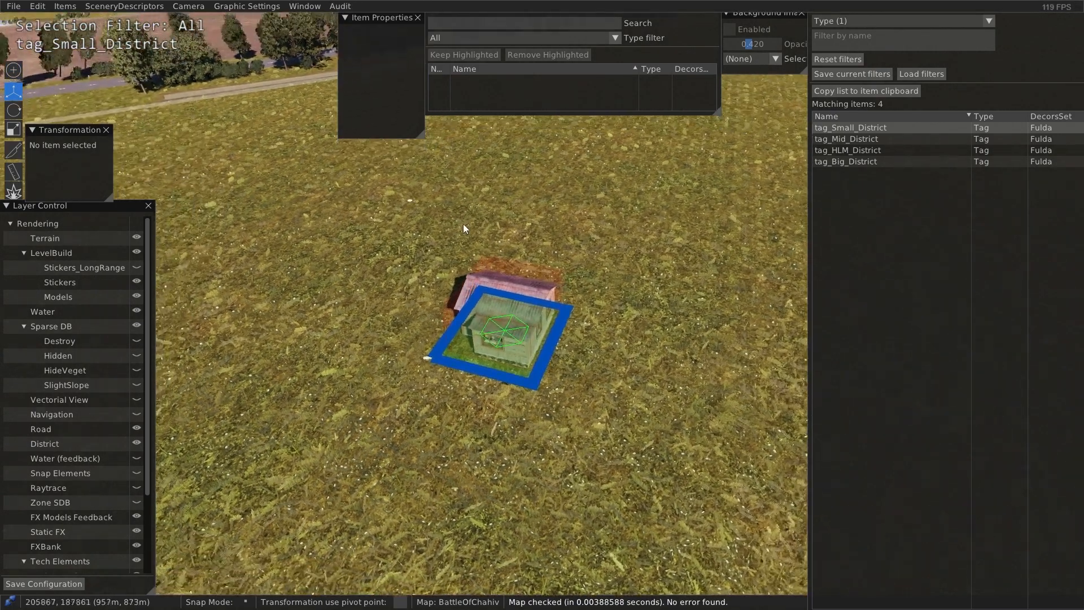
left_click(12, 7)
left_click(35, 122)
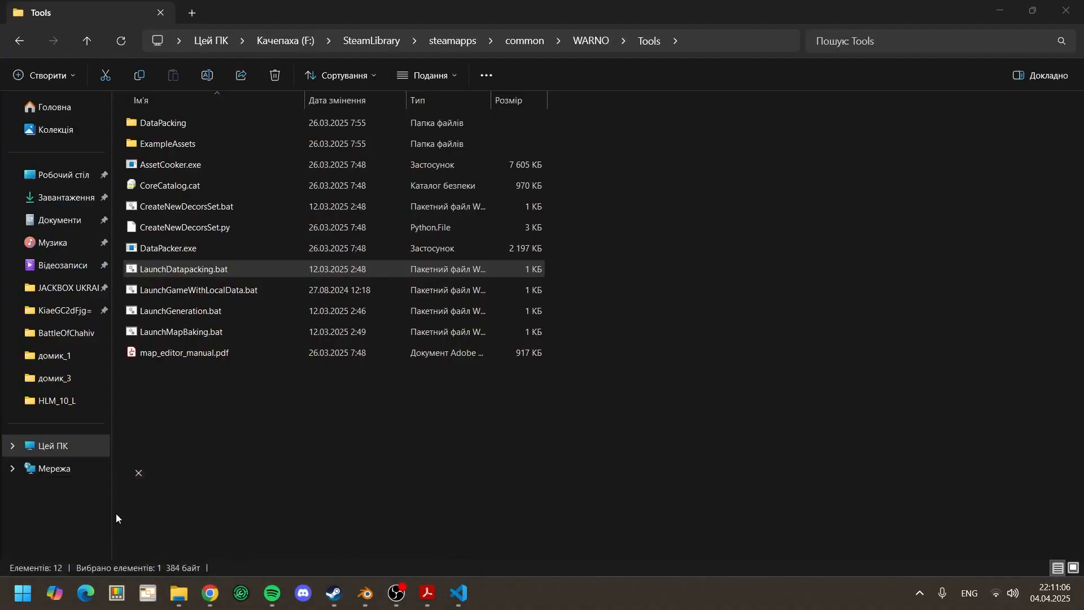
Step: Run LaunchMapBaking.bat from the Tools folder for the map name BattleOfChahiv
left_click(270, 330)
double_click(271, 331)
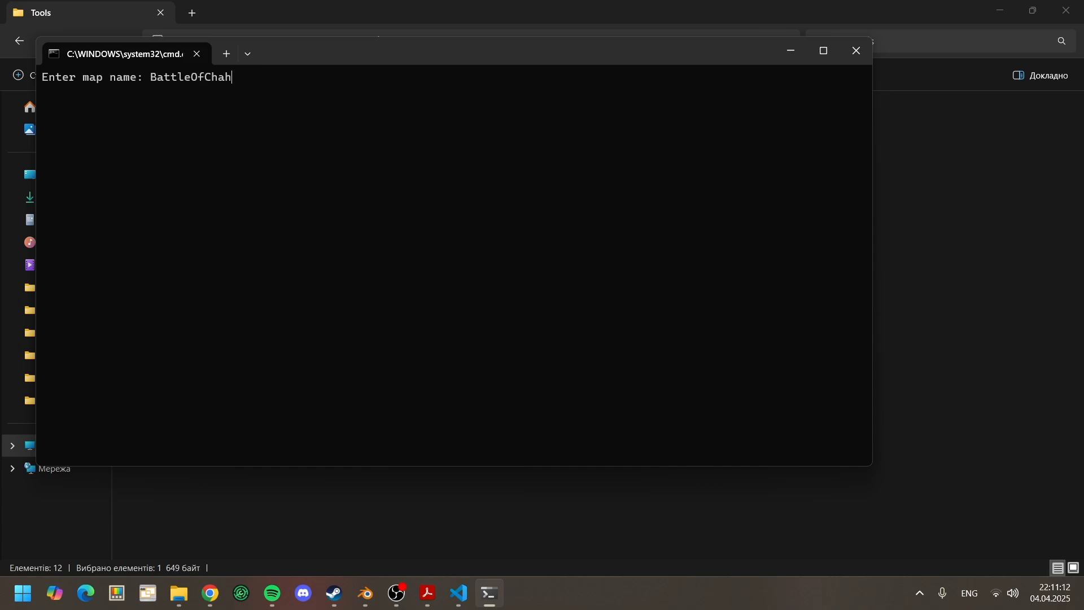
type("BattleOfChahiv")
key("Return")
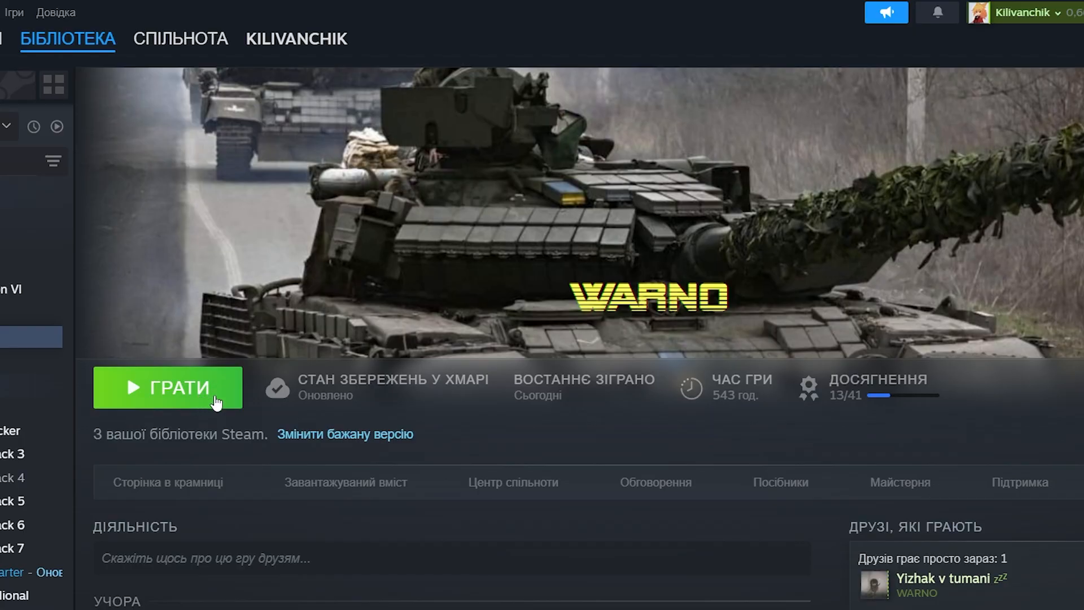
Step: Launch WARNO from Steam in normal play mode and start a Skirmish on the Battle of Chahiv battlefield
left_click(169, 387)
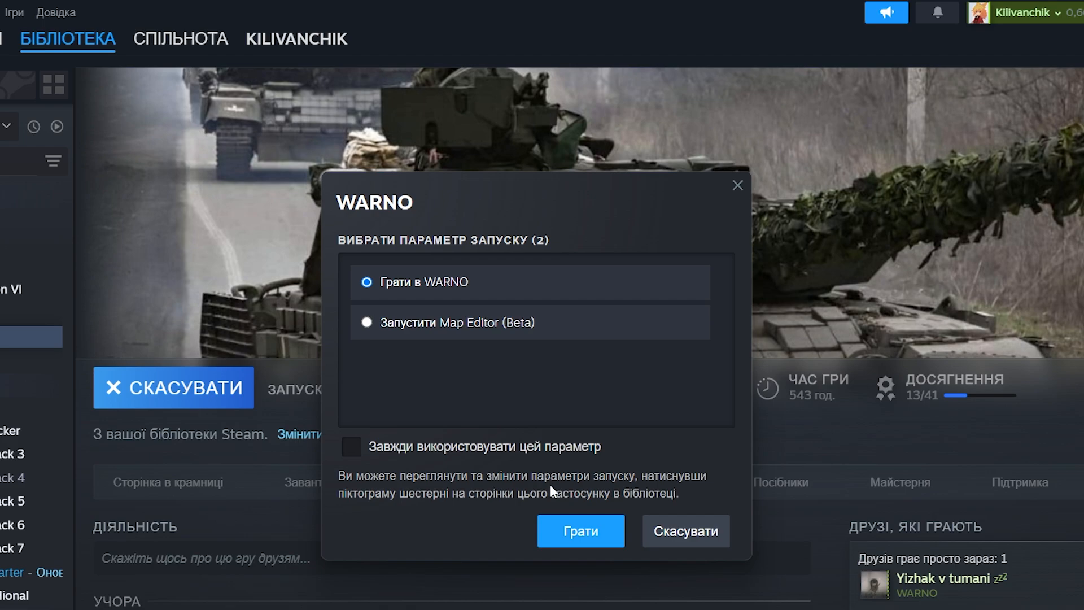
left_click(597, 528)
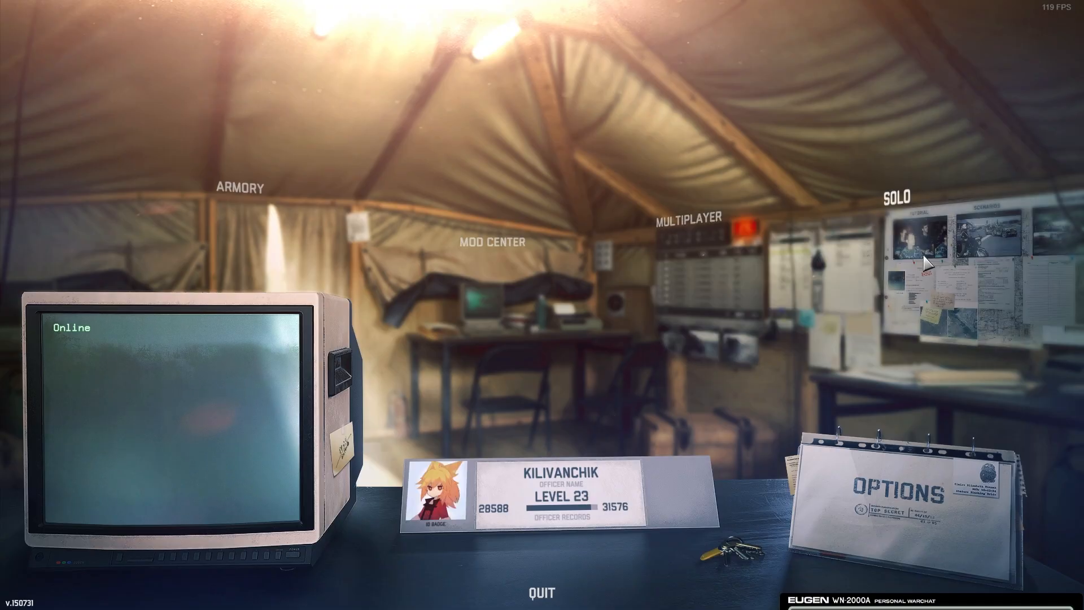
left_click(924, 257)
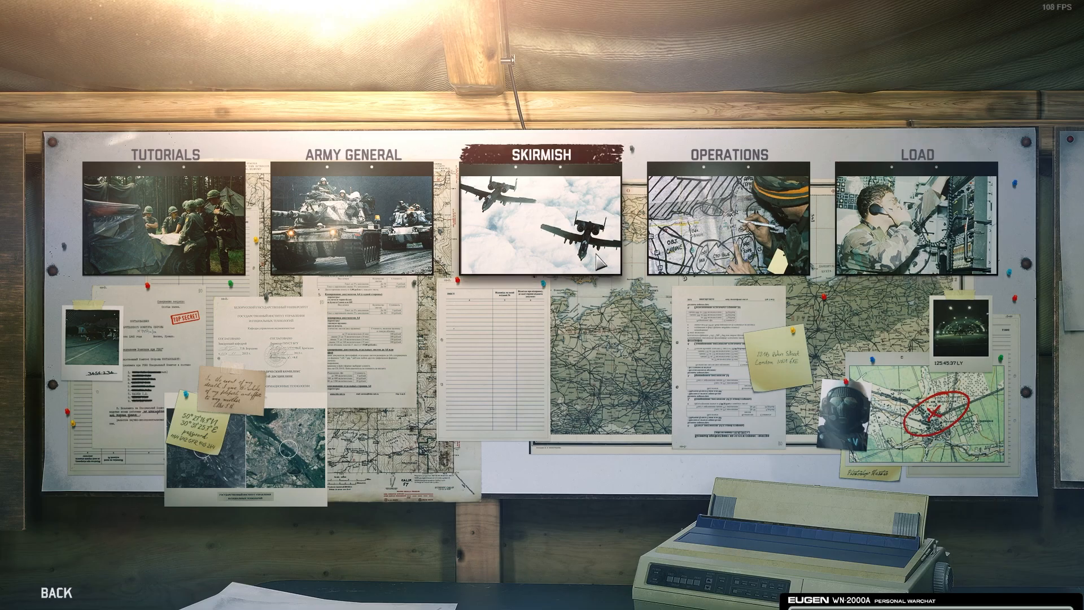
left_click(597, 257)
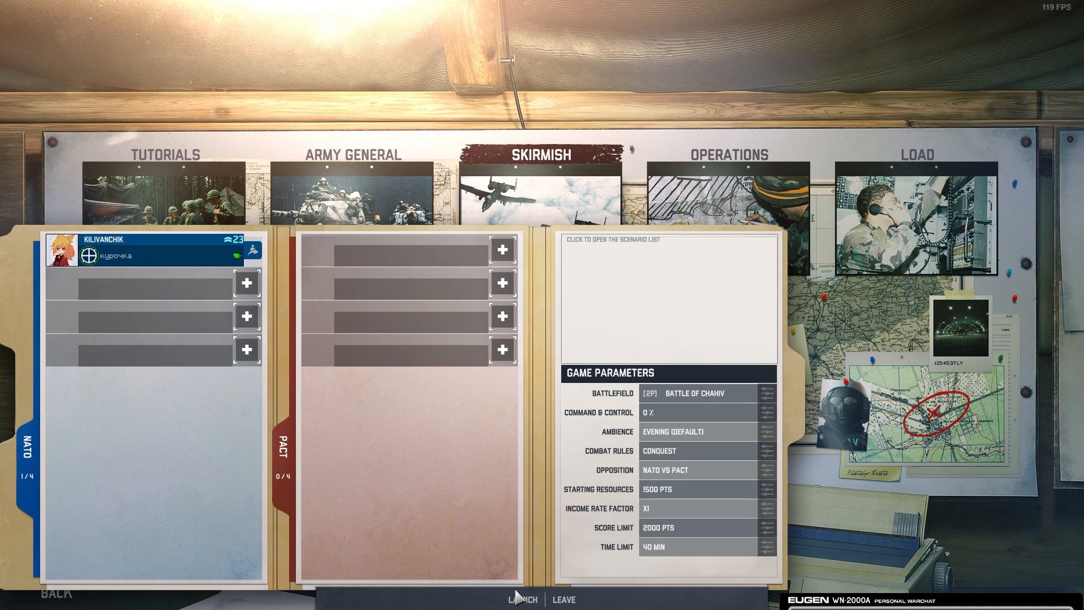
left_click(515, 598)
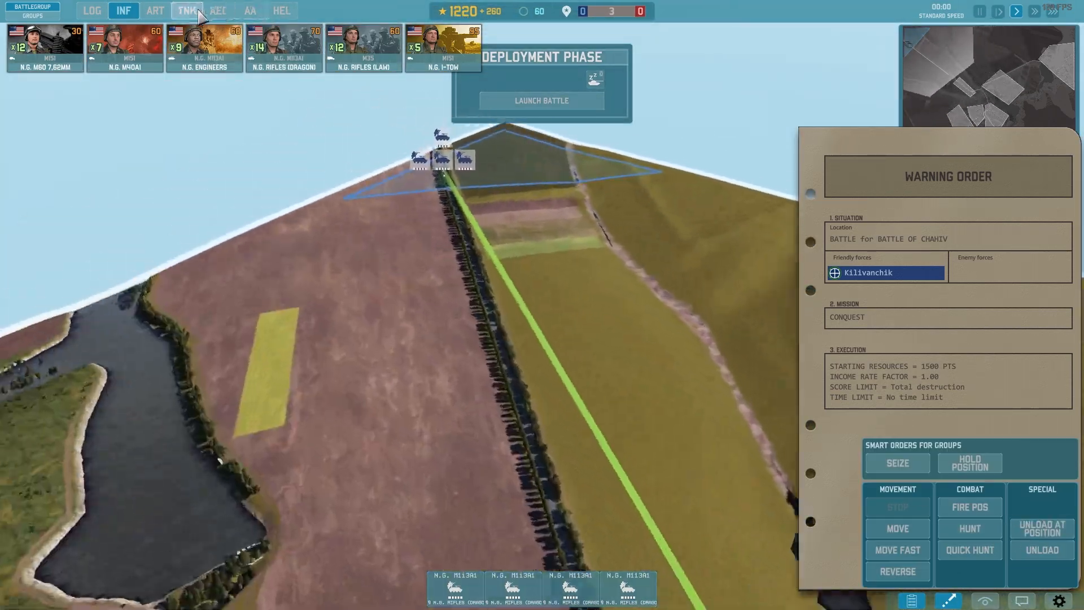
Step: Deploy artillery units in the deployment zone and show the line of sight beside the custom house during the battle
left_click(155, 10)
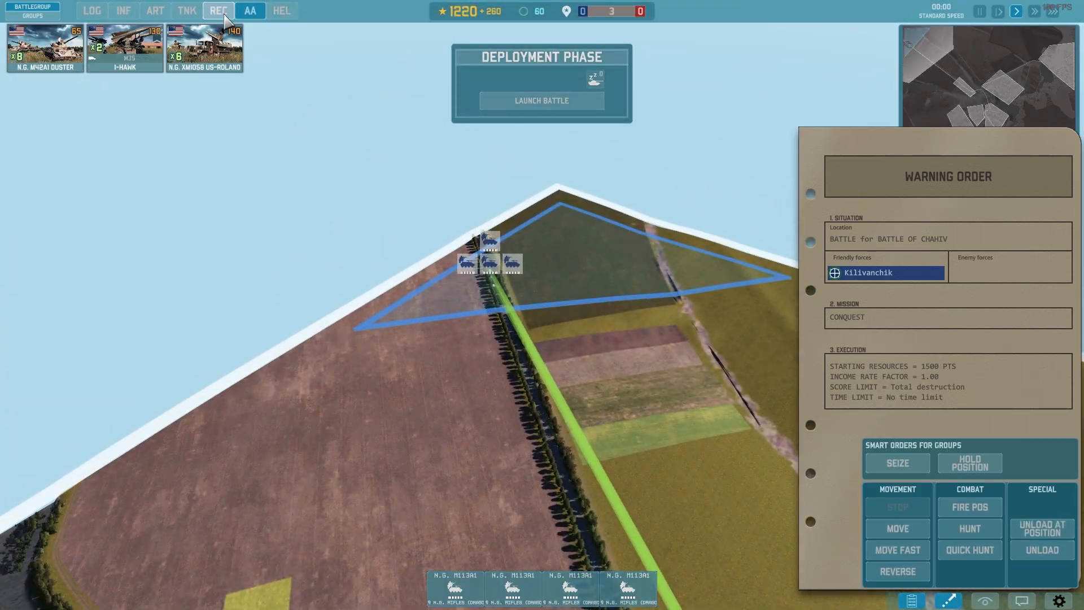
left_click(45, 48)
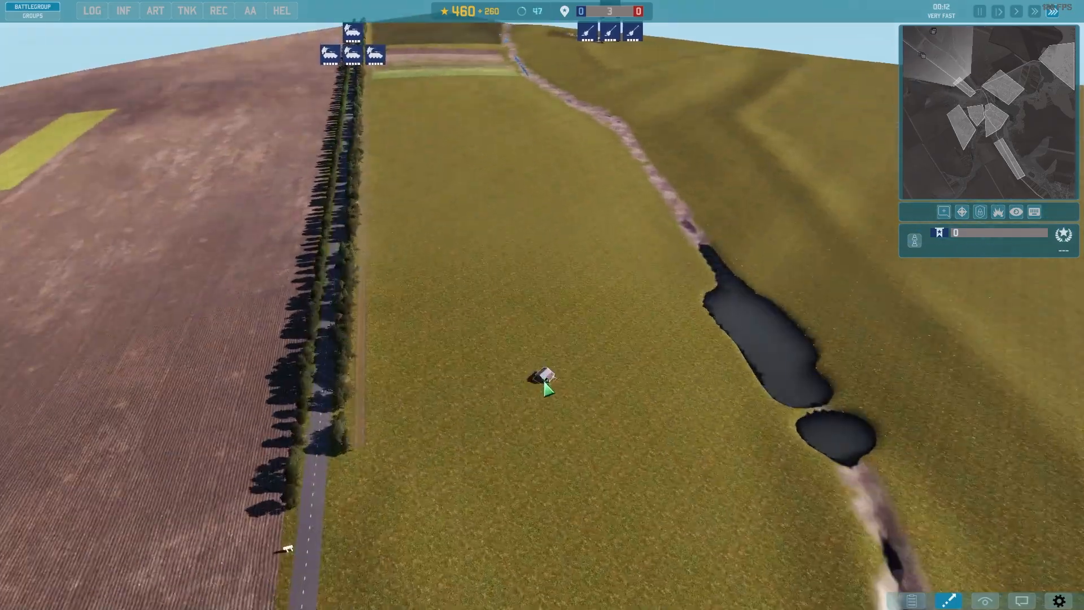
key("c")
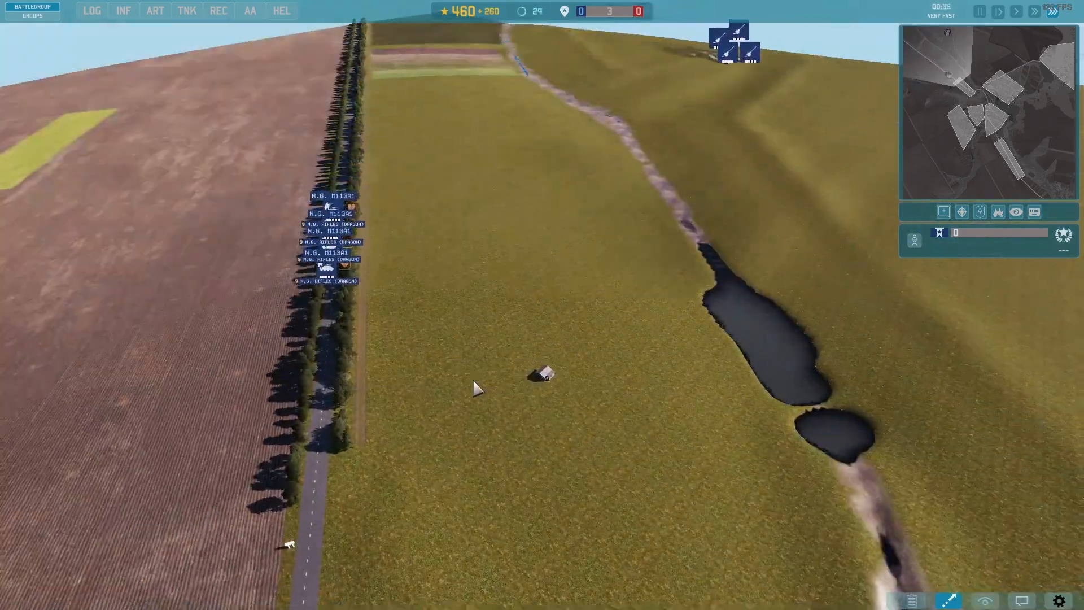
Step: Set the battle to standard speed and have the rifle squads in the custom house fire on the ground nearby
scroll(476, 387, "up", 3)
middle_click_drag(476, 387, 571, 350)
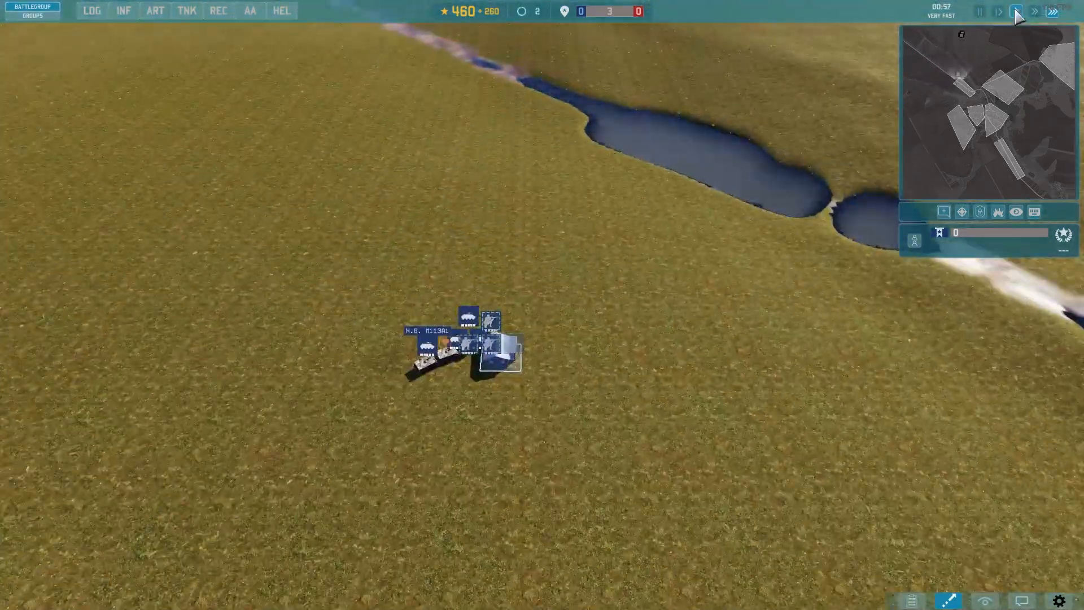
left_click(1016, 11)
scroll(542, 350, "up", 3)
left_click_drag(581, 266, 688, 367)
left_click(615, 414)
scroll(615, 414, "down", 3)
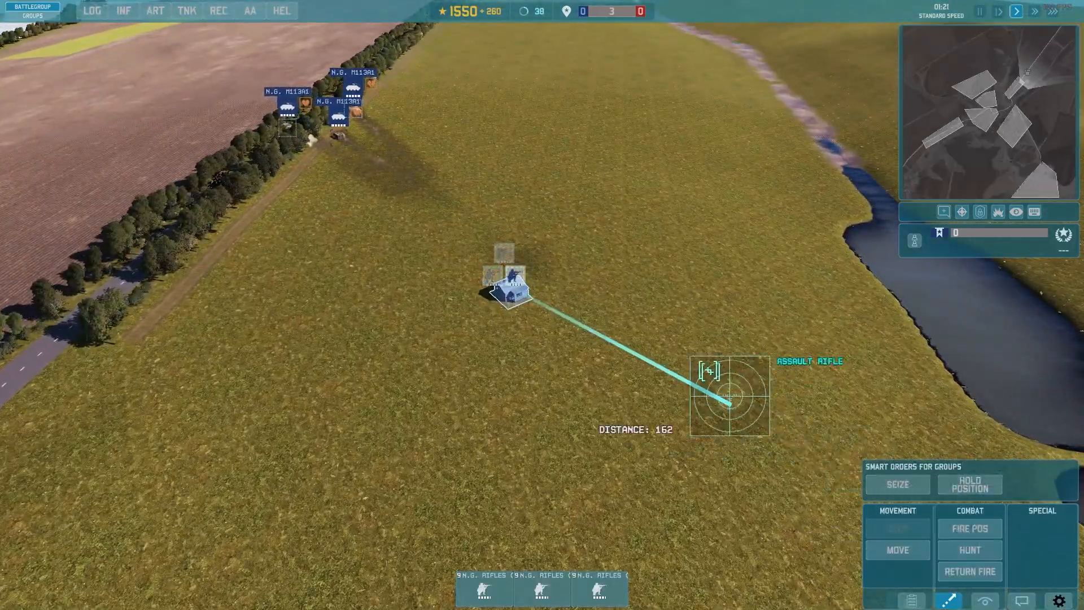
left_click(572, 339)
scroll(573, 338, "up", 10)
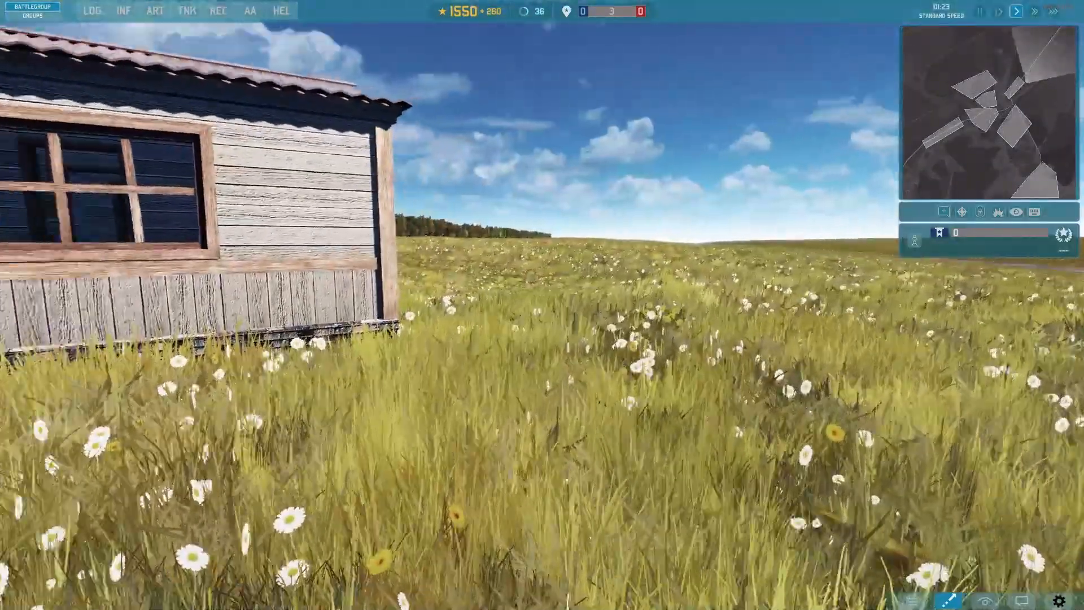
middle_click_drag(572, 339, 300, 333)
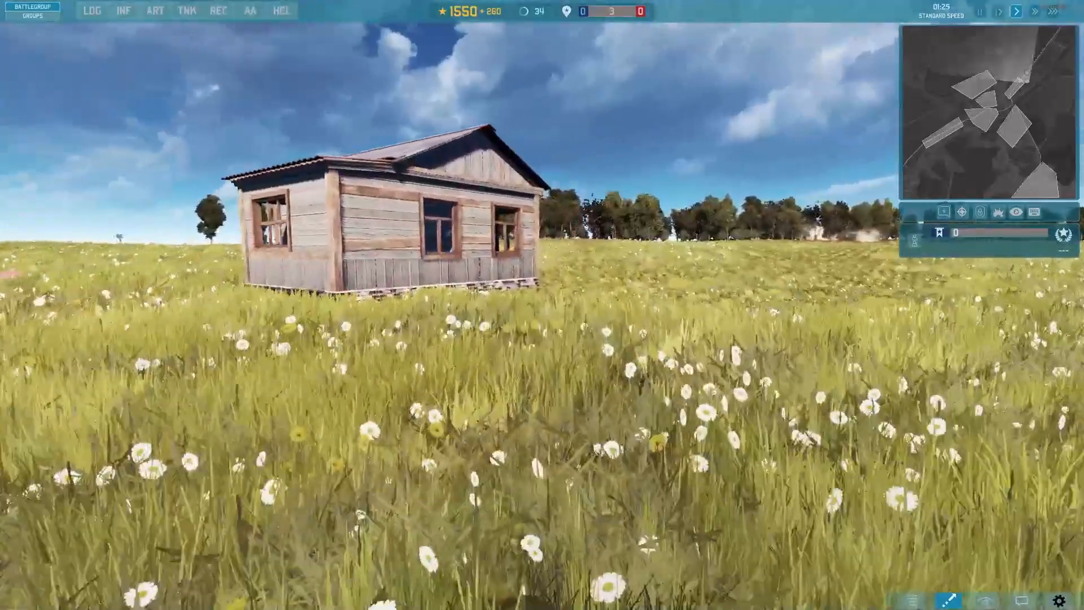
middle_click_drag(412, 197, 430, 194)
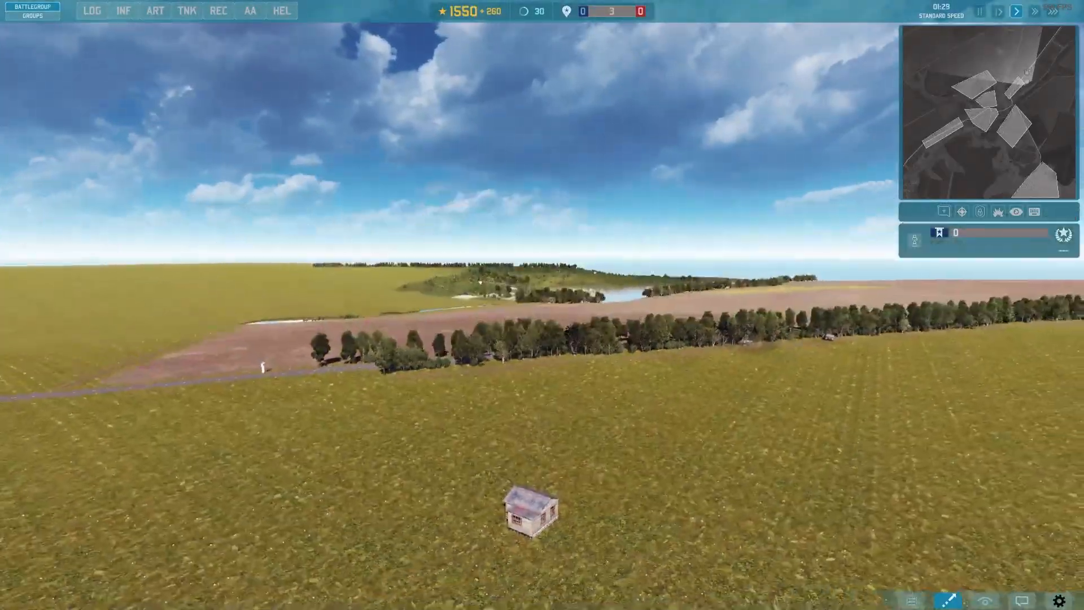
scroll(689, 430, "down", 10)
Step: Order an N.G. Rifles (Dragon) squad in the custom house to fire on the field toward the road, and watch the shooting up close
left_click(483, 244)
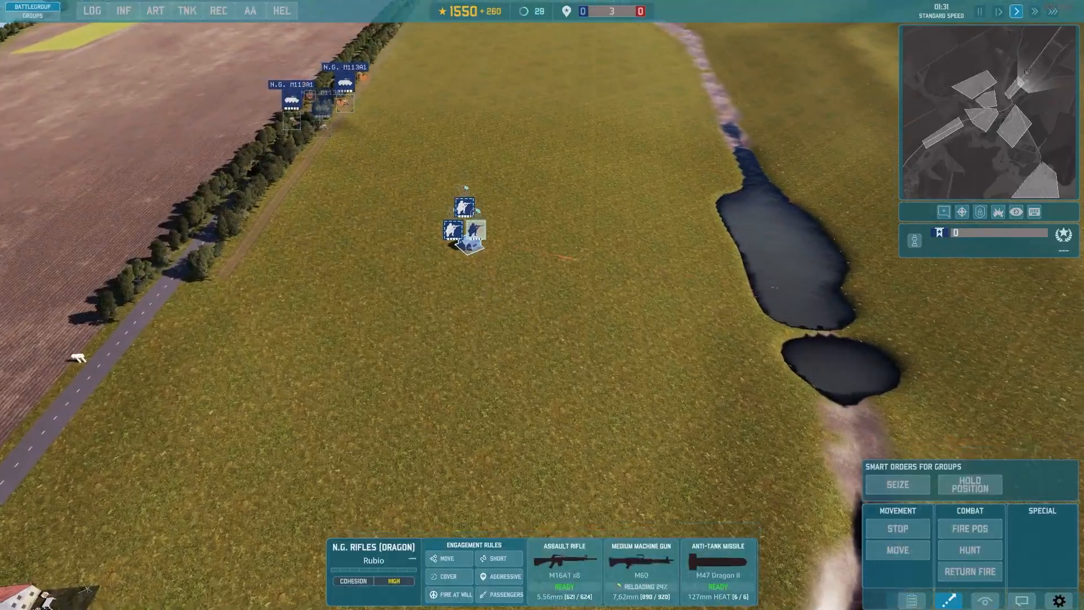
middle_click_drag(479, 232, 818, 395)
left_click(975, 533)
left_click(575, 331)
scroll(728, 397, "up", 10)
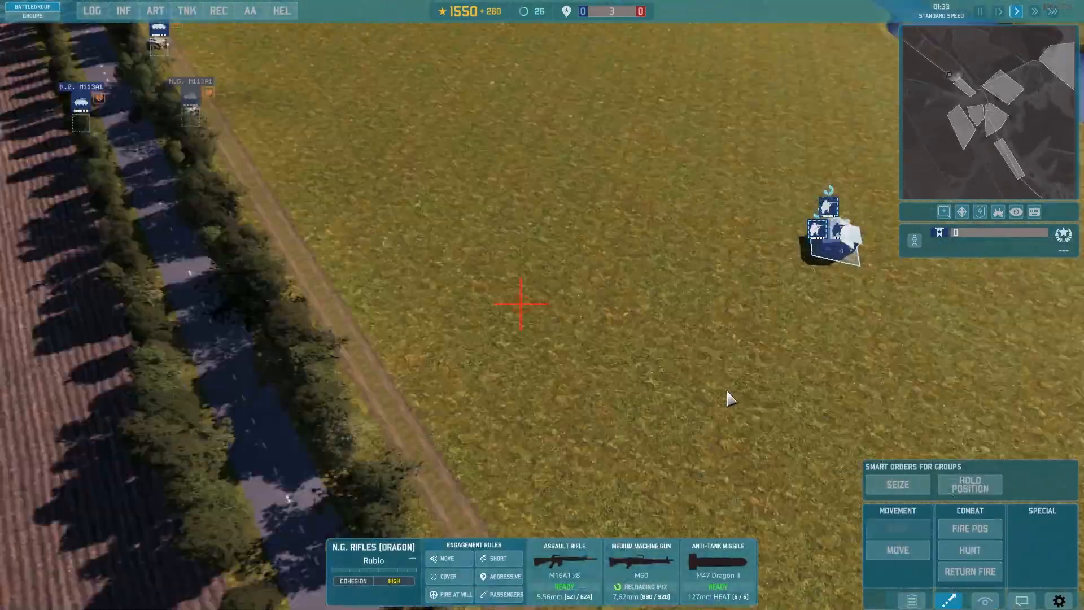
middle_click_drag(728, 397, 847, 389)
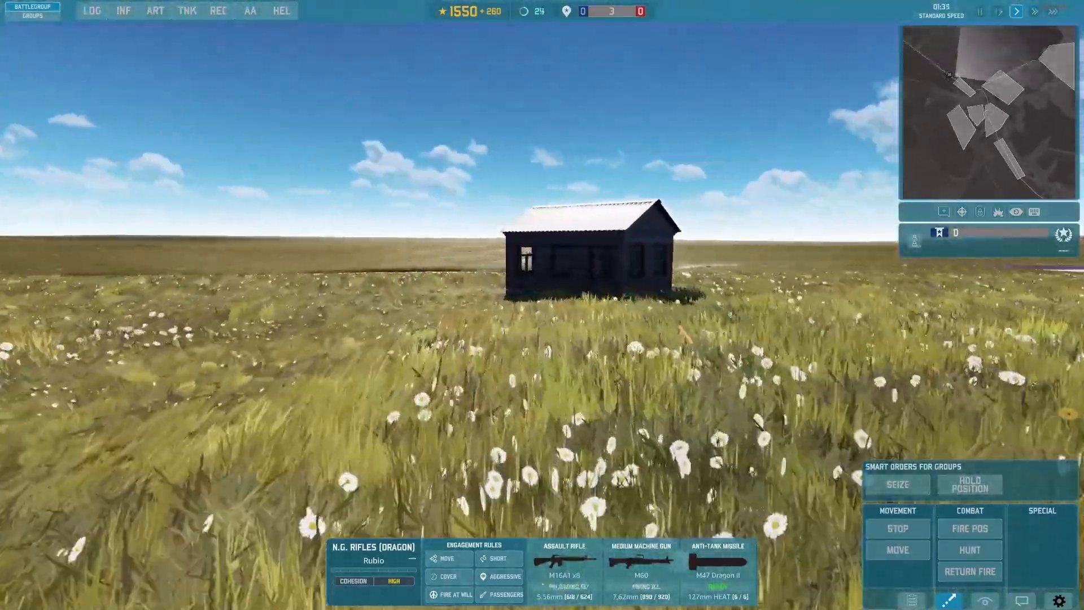
scroll(545, 268, "up", 3)
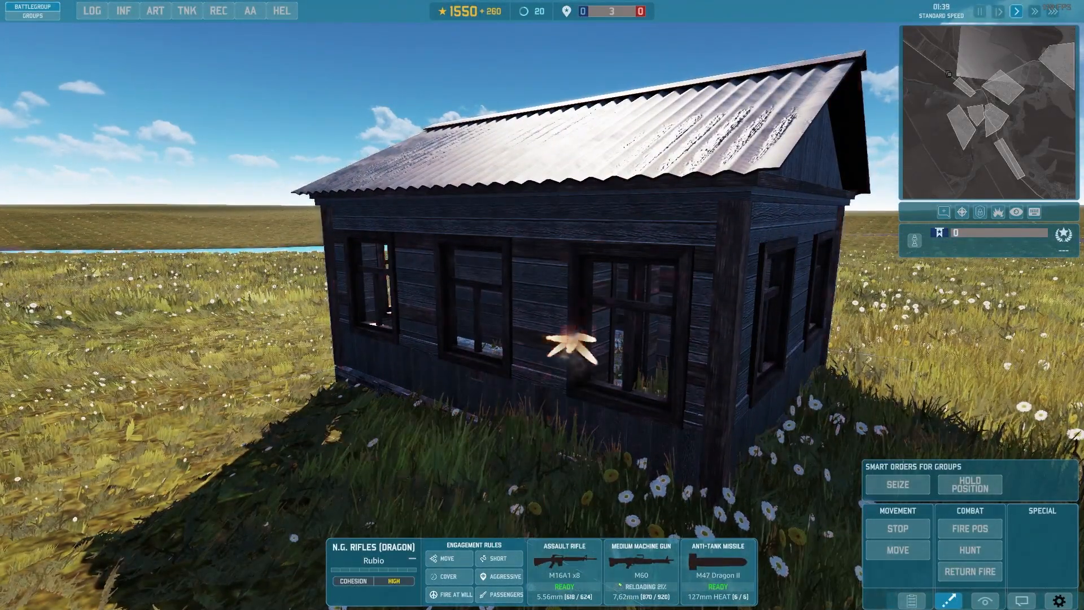
middle_click_drag(545, 305, 632, 313)
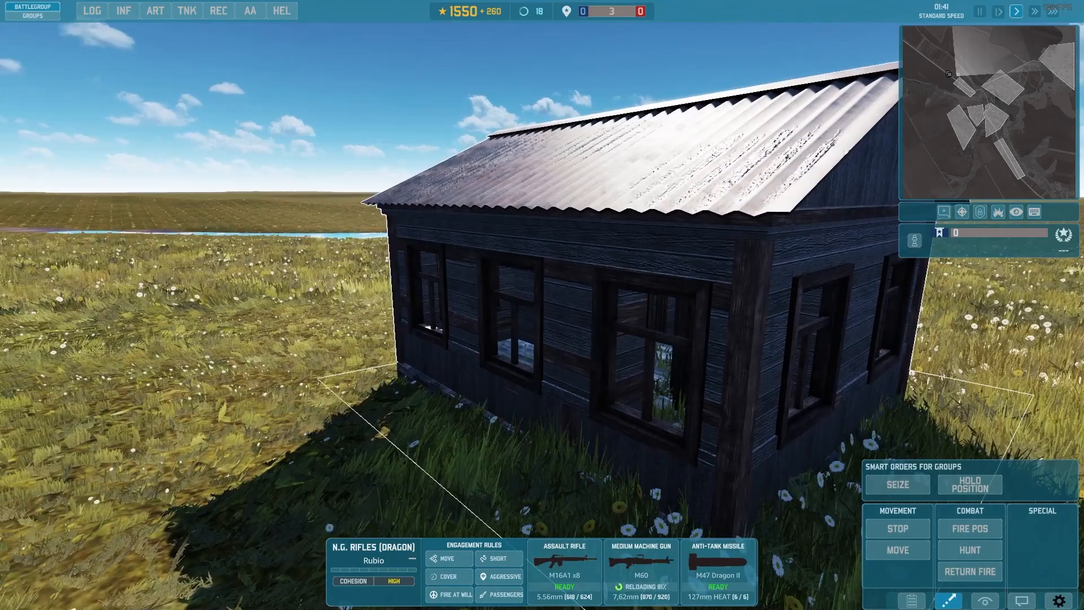
scroll(545, 304, "down", 3)
middle_click_drag(545, 305, 570, 300)
scroll(542, 305, "up", 2)
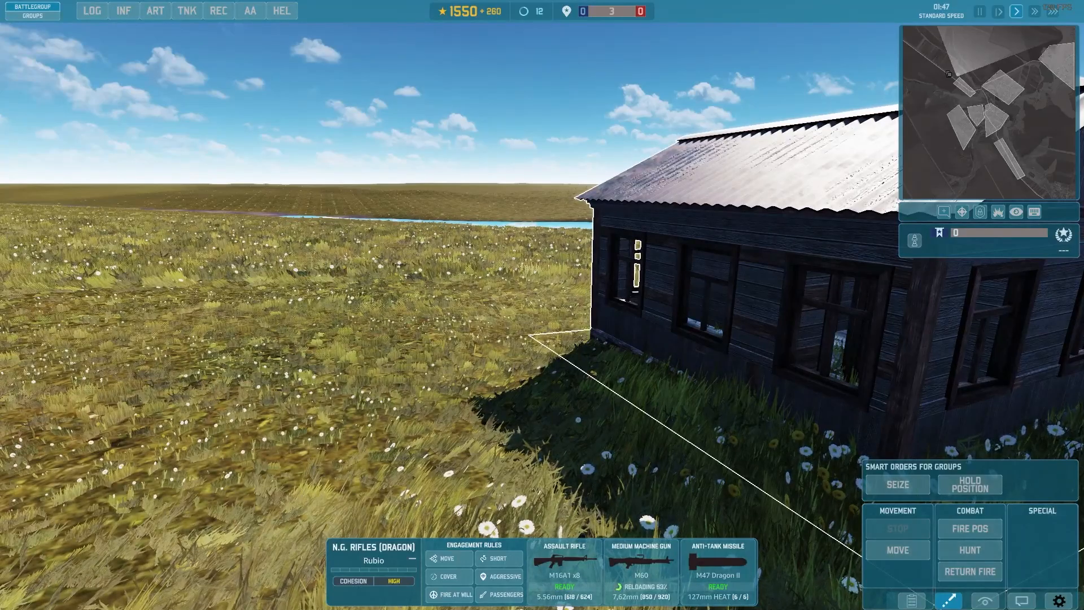
scroll(694, 374, "down", 10)
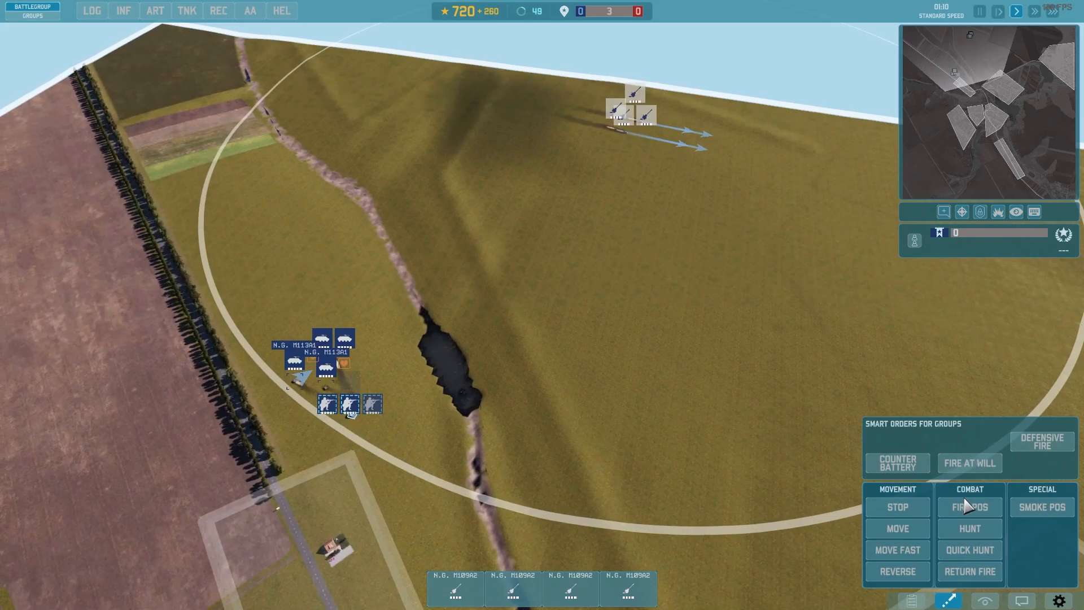
Step: Bombard the custom house with the four M109A2 howitzers, and order them to stop firing
key("t")
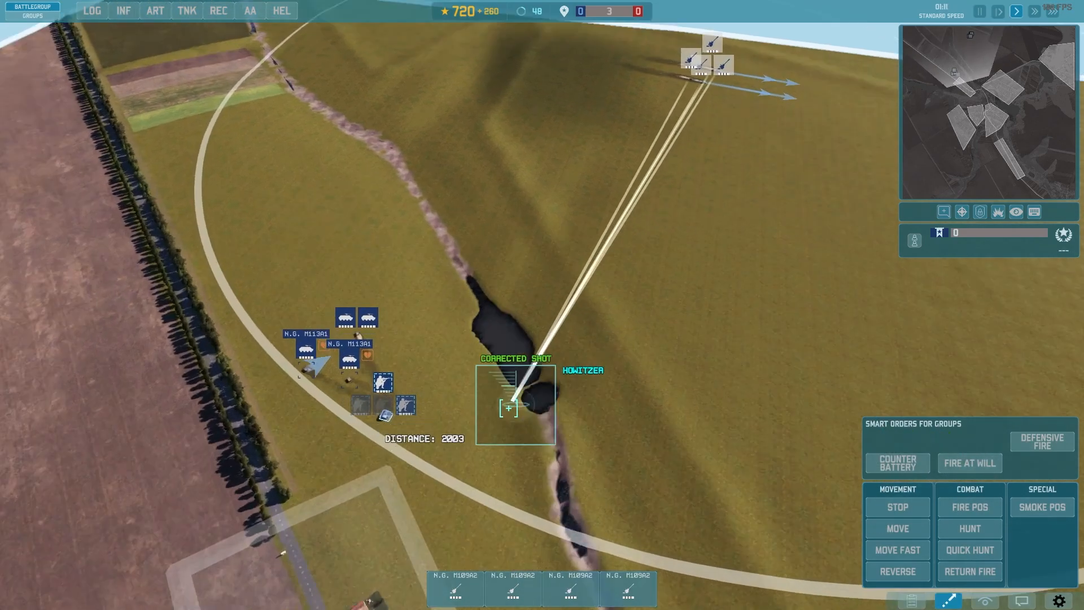
scroll(388, 412, "up", 3)
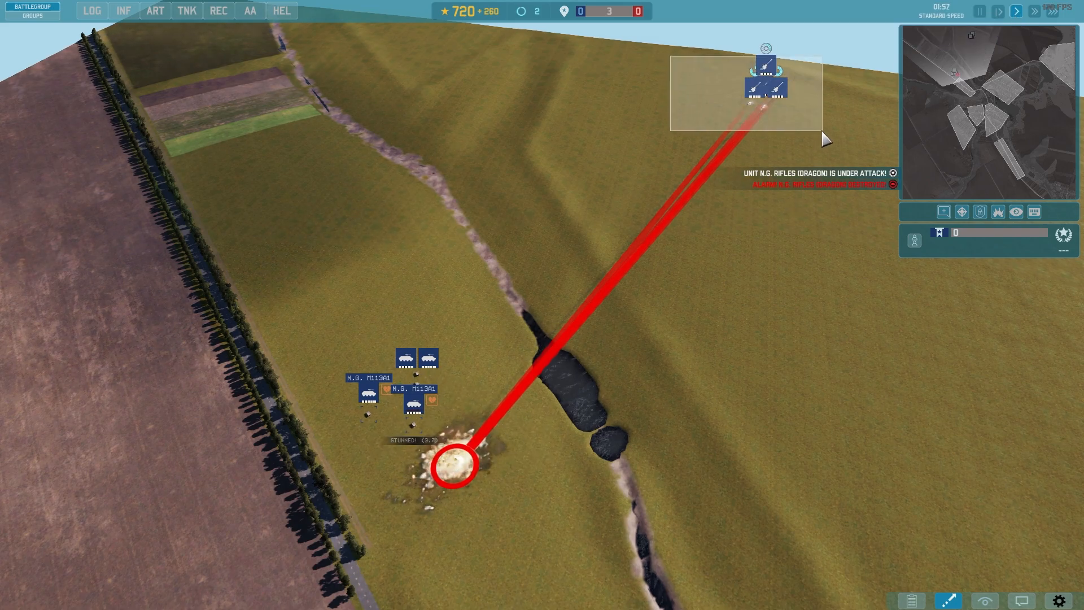
left_click_drag(822, 132, 822, 133)
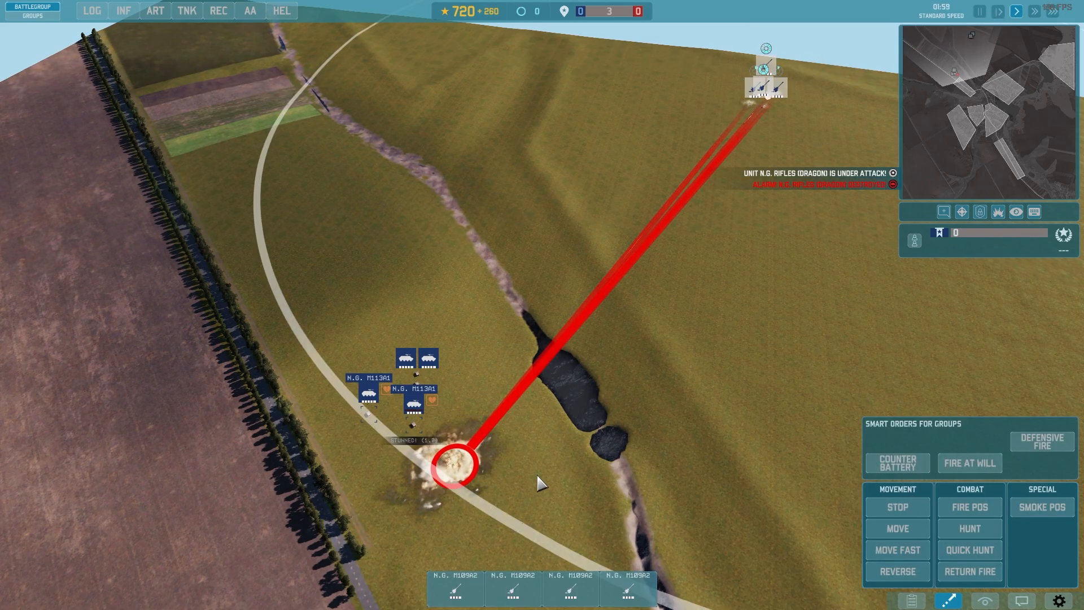
left_click(889, 510)
scroll(537, 448, "up", 3)
middle_click_drag(537, 447, 571, 390)
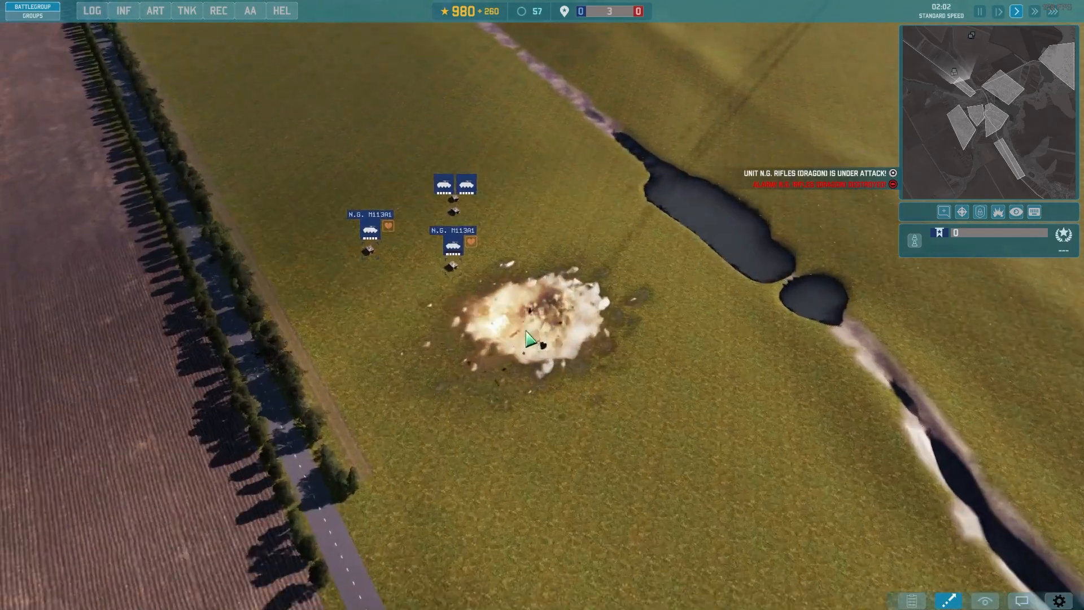
Step: Examine the bombarded custom house and the craters around it from close range
scroll(557, 357, "up", 6)
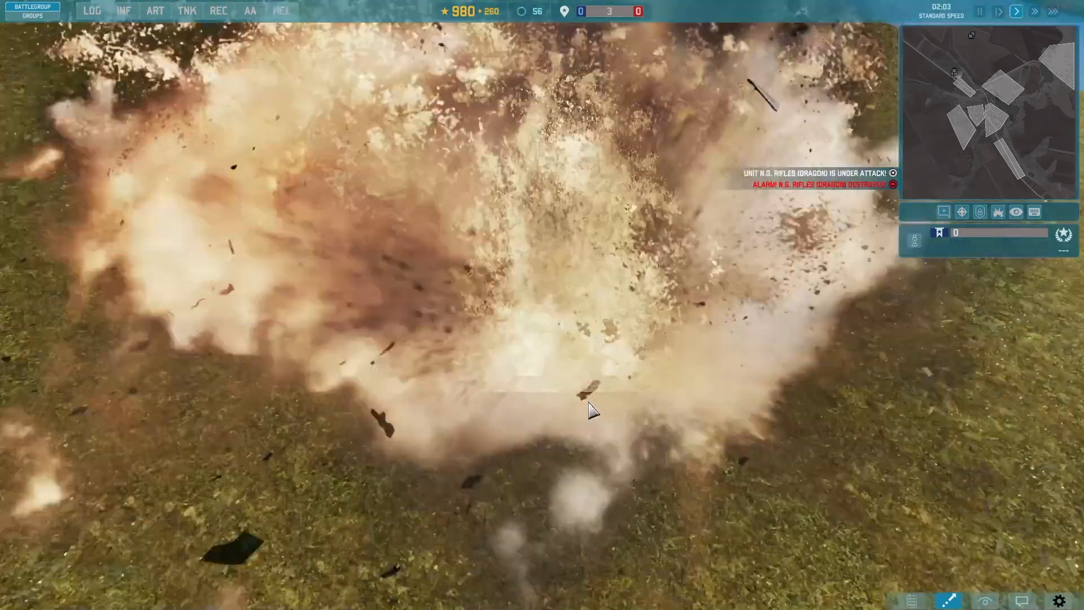
scroll(564, 367, "down", 5)
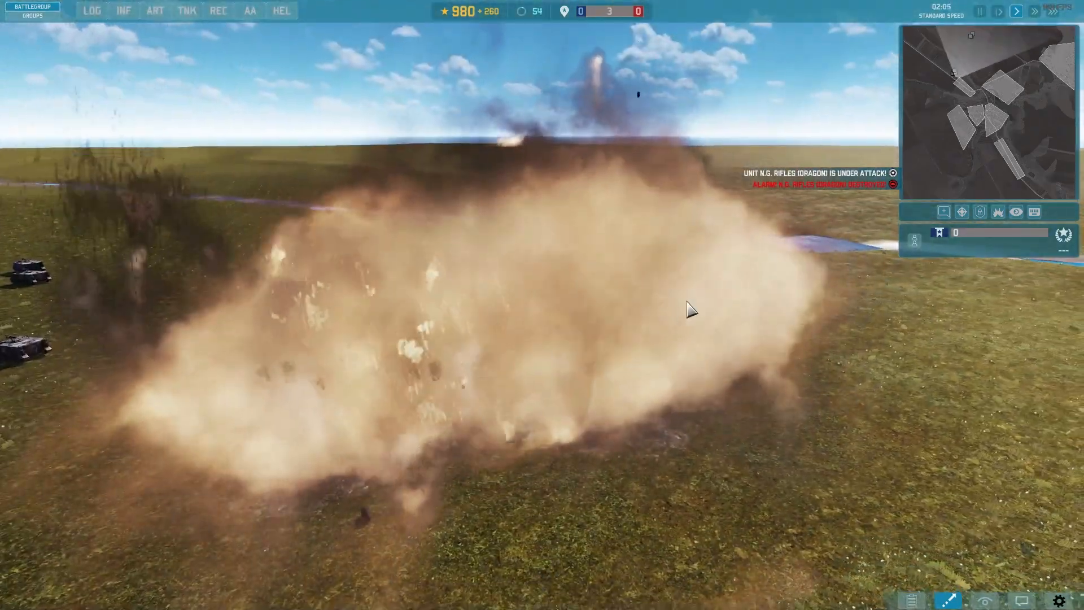
scroll(563, 385, "up", 5)
scroll(513, 446, "down", 5)
scroll(510, 446, "up", 5)
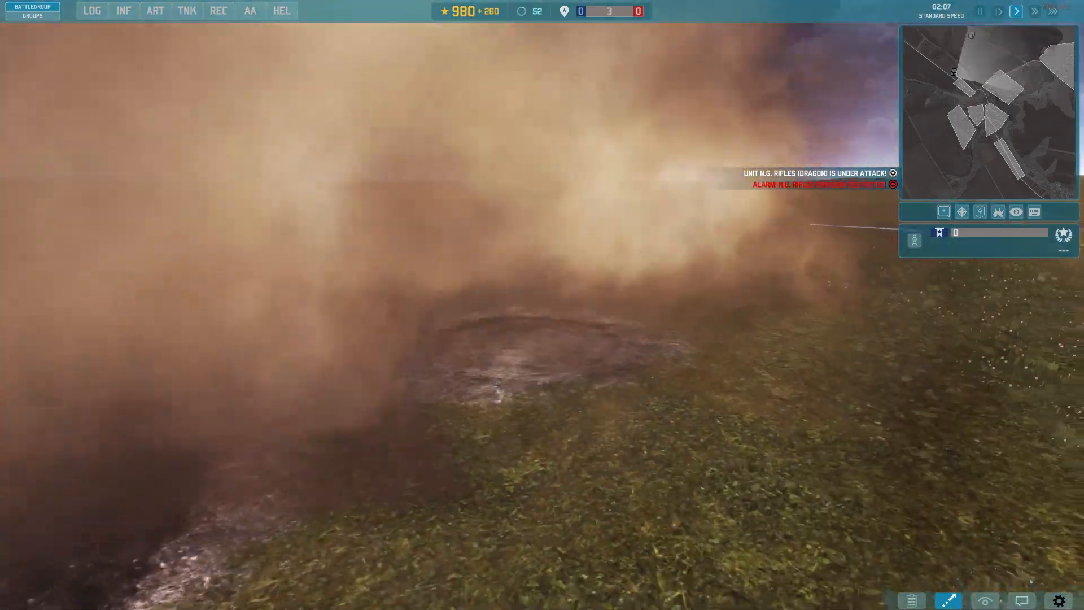
middle_click_drag(510, 446, 954, 463)
scroll(530, 428, "down", 4)
scroll(530, 429, "up", 5)
scroll(542, 316, "down", 8)
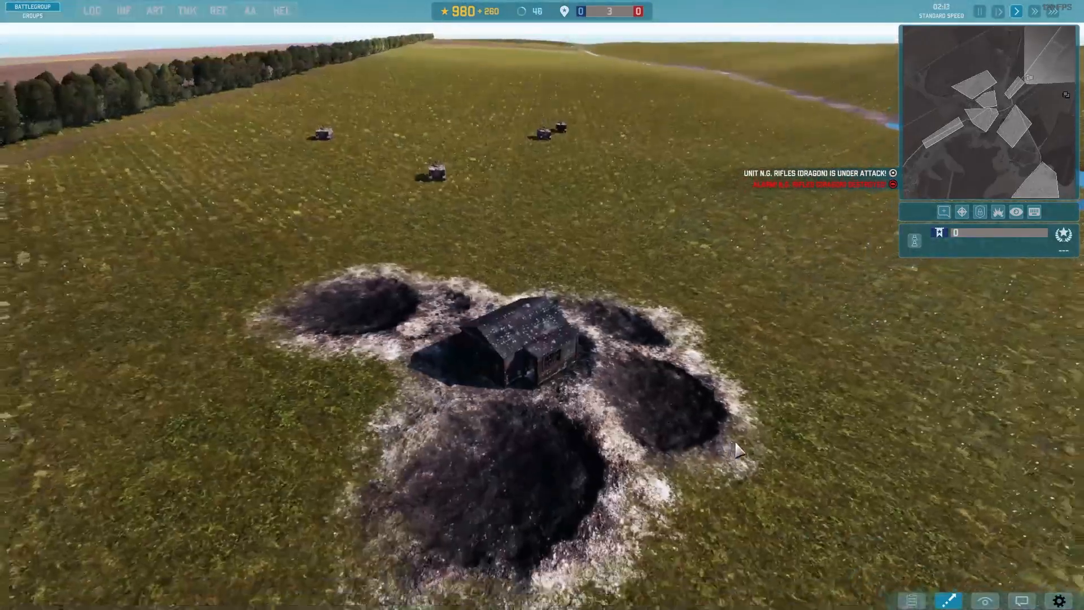
middle_click_drag(649, 395, 592, 390)
Step: Order the four M109A2 howitzers to fire on the distant tower, and inspect the tower after the shelling
scroll(591, 389, "down", 3)
key("d")
left_click_drag(446, 380, 533, 458)
key("a")
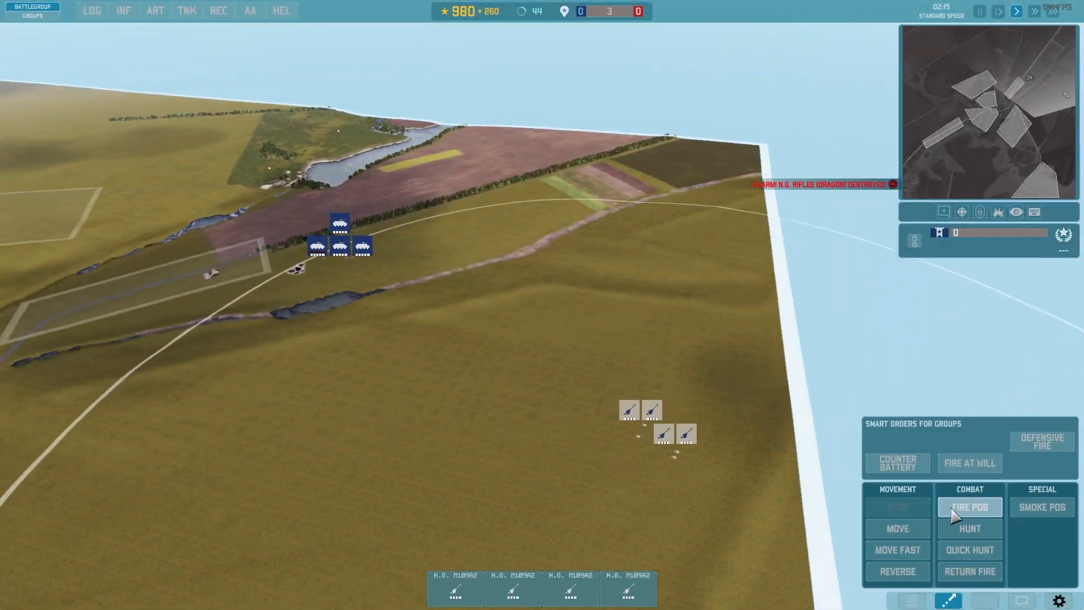
left_click(968, 508)
scroll(617, 355, "up", 5)
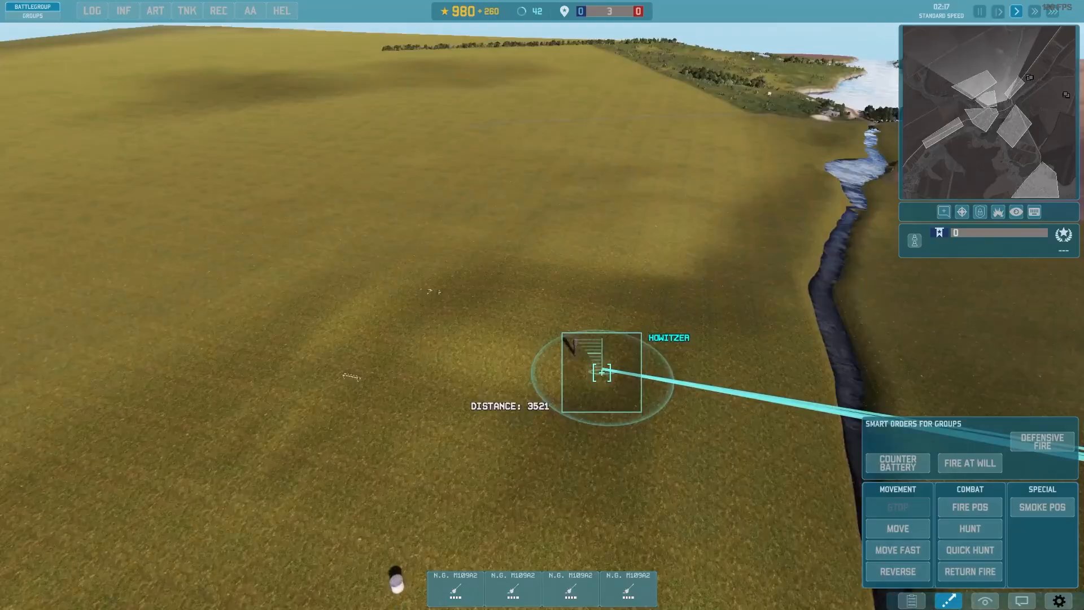
scroll(602, 373, "up", 3)
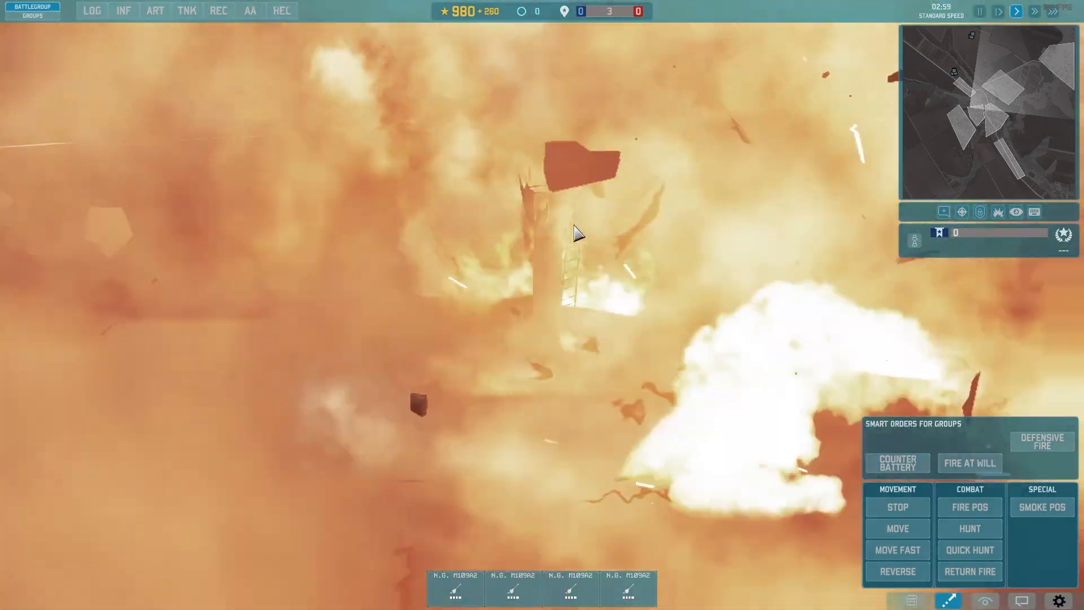
middle_click_drag(574, 231, 931, 254)
middle_click_drag(197, 261, 882, 310)
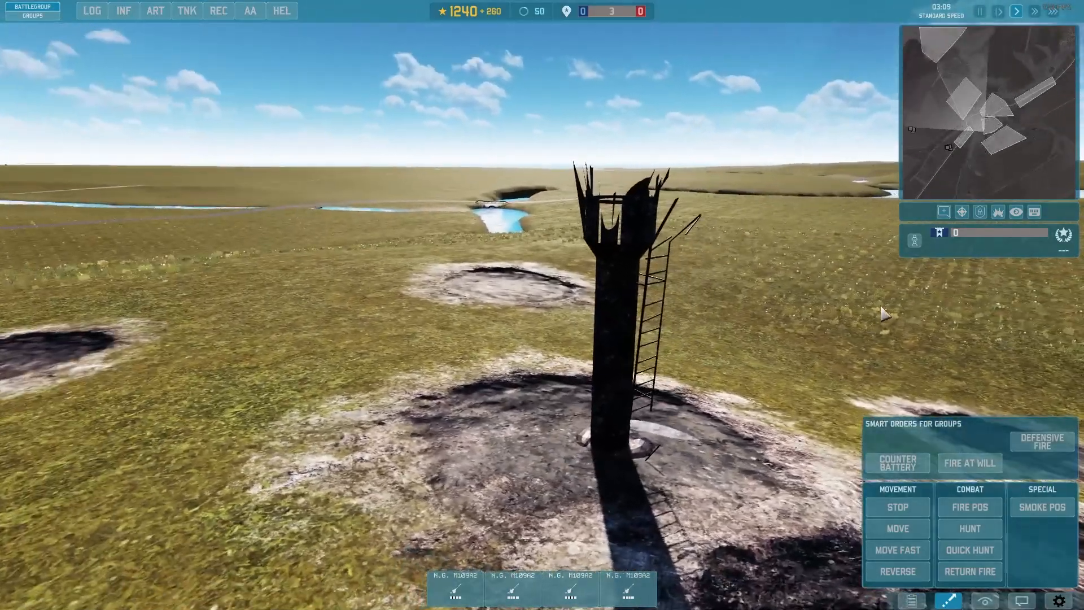
scroll(610, 439, "down", 5)
middle_click_drag(610, 438, 561, 469)
Step: Look over the rest of the map, including the roadside house, the lake and the road culvert between the river sections
scroll(561, 470, "down", 3)
key("a")
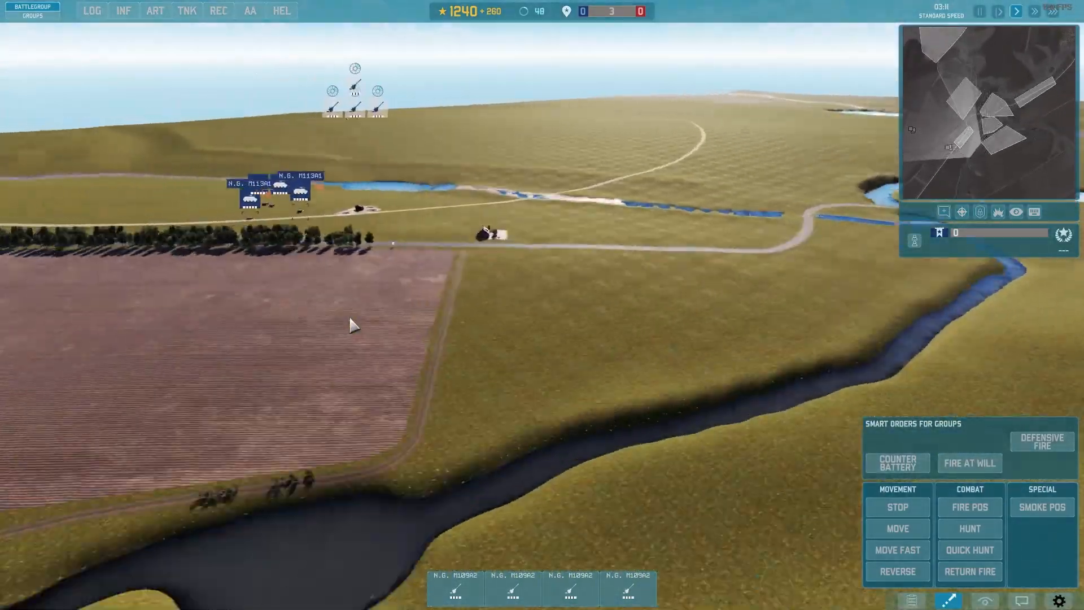
scroll(700, 362, "up", 6)
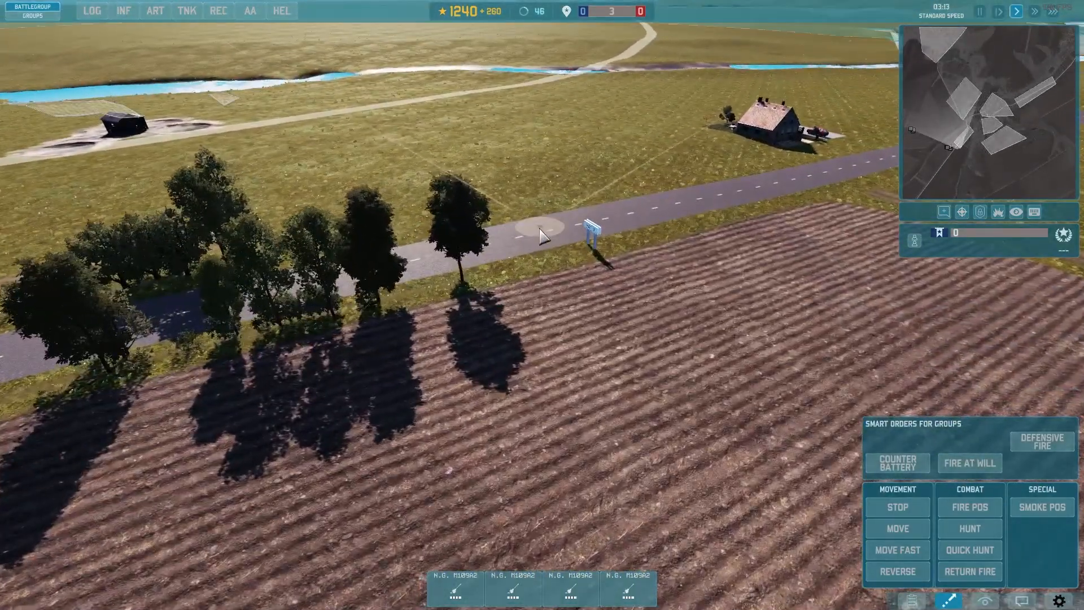
scroll(588, 271, "up", 5)
middle_click_drag(587, 271, 717, 158)
key("d")
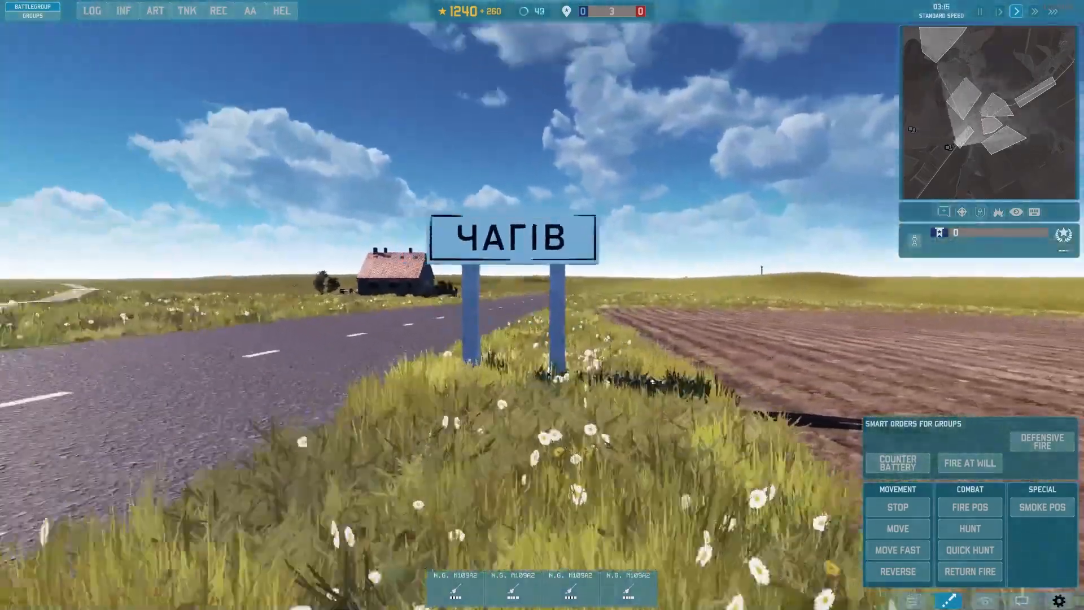
scroll(707, 423, "down", 5)
middle_click_drag(707, 423, 730, 552)
scroll(730, 552, "down", 4)
scroll(472, 460, "up", 5)
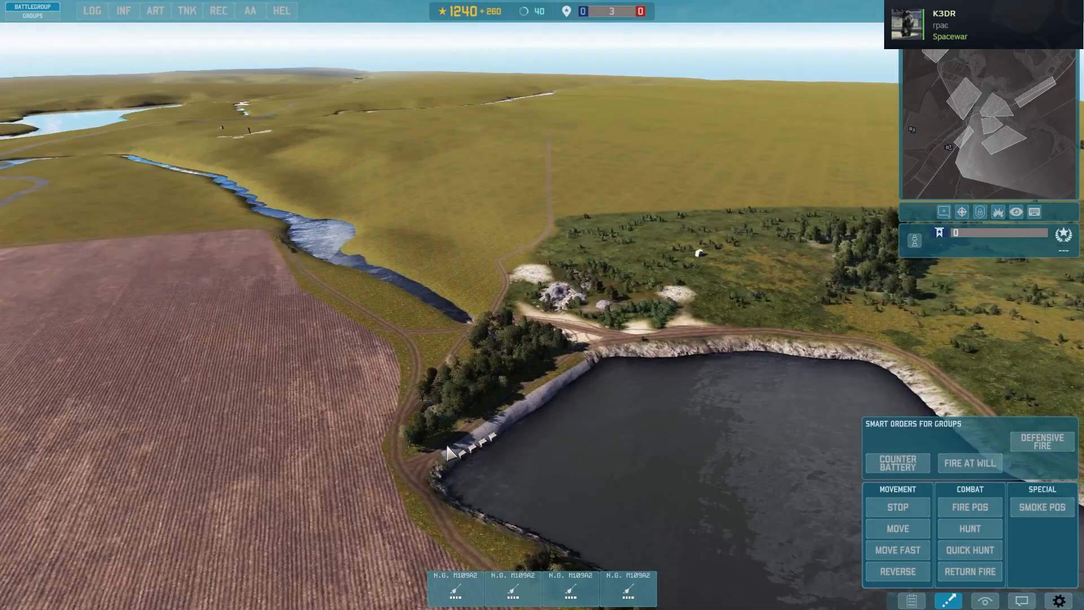
middle_click_drag(472, 460, 316, 452)
scroll(472, 459, "up", 8)
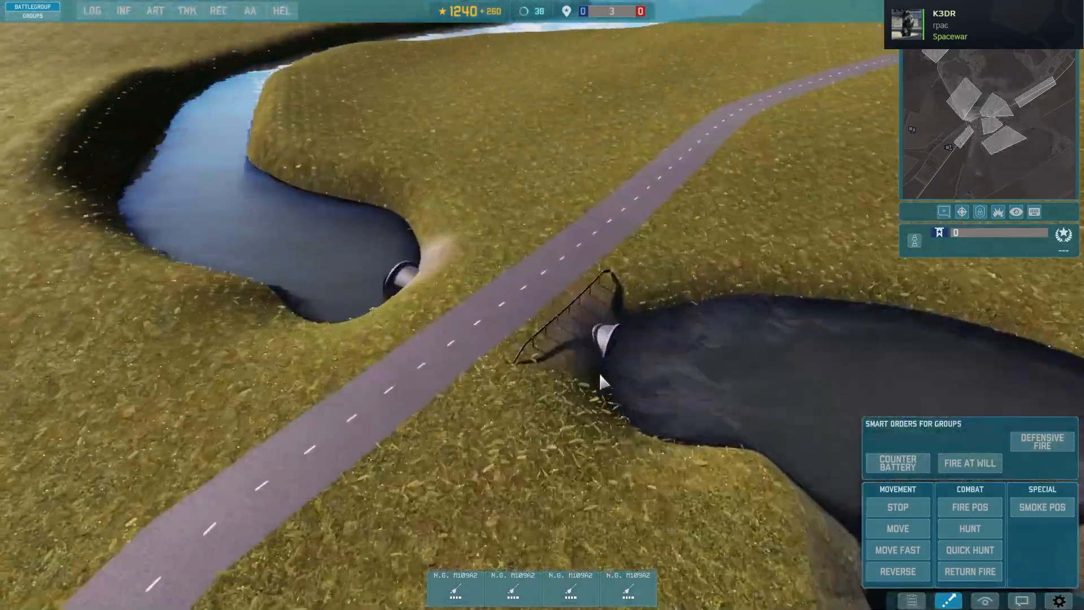
middle_click_drag(602, 380, 553, 355)
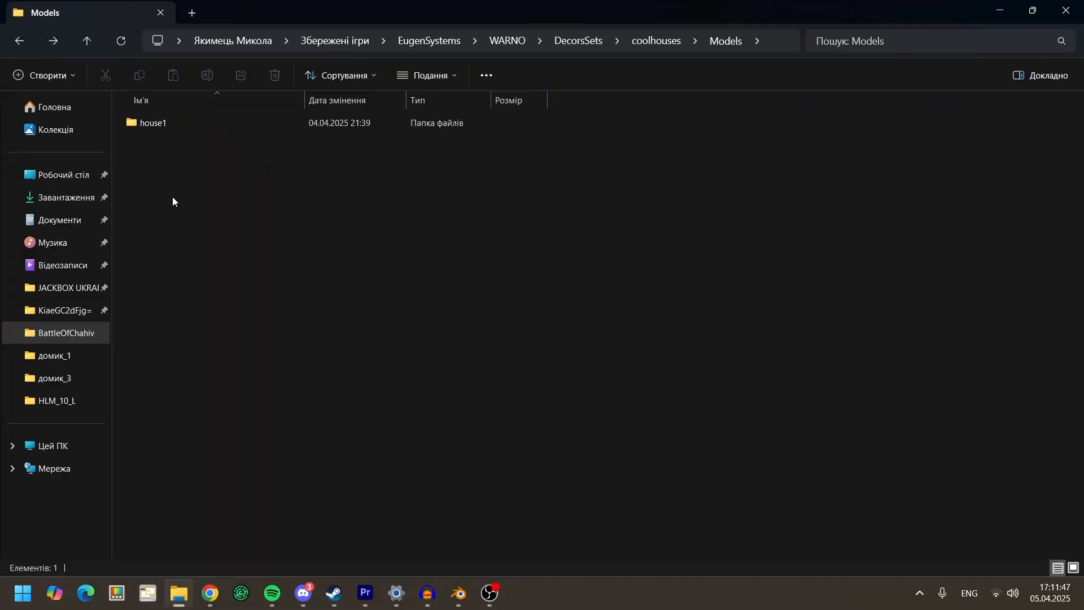
Step: Create a folder named house2 in the Models folder of the coolhouses decor set
right_click(171, 199)
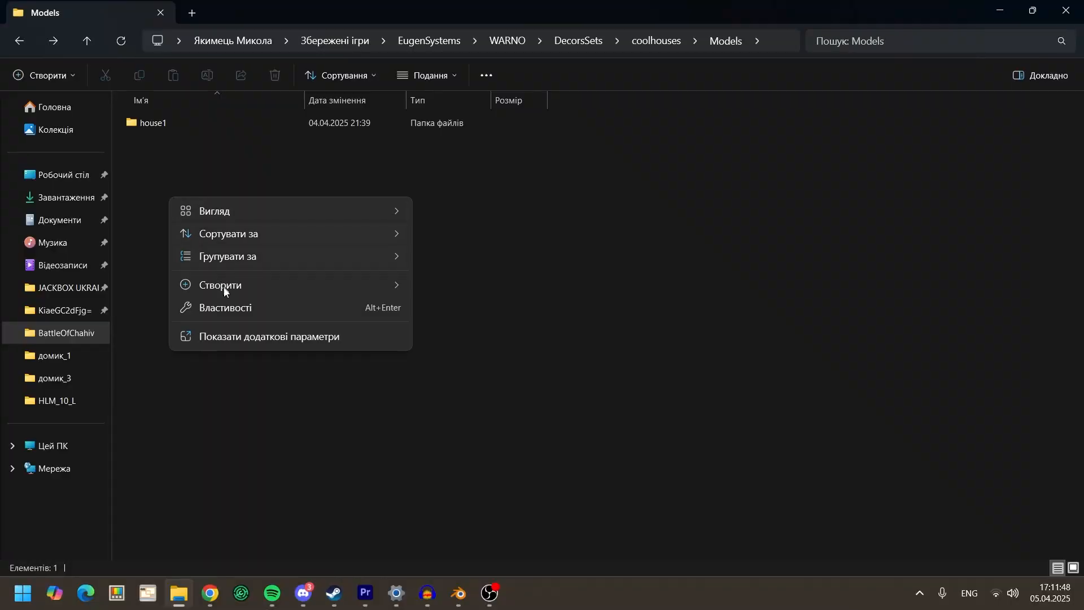
mouse_move(223, 286)
left_click(451, 288)
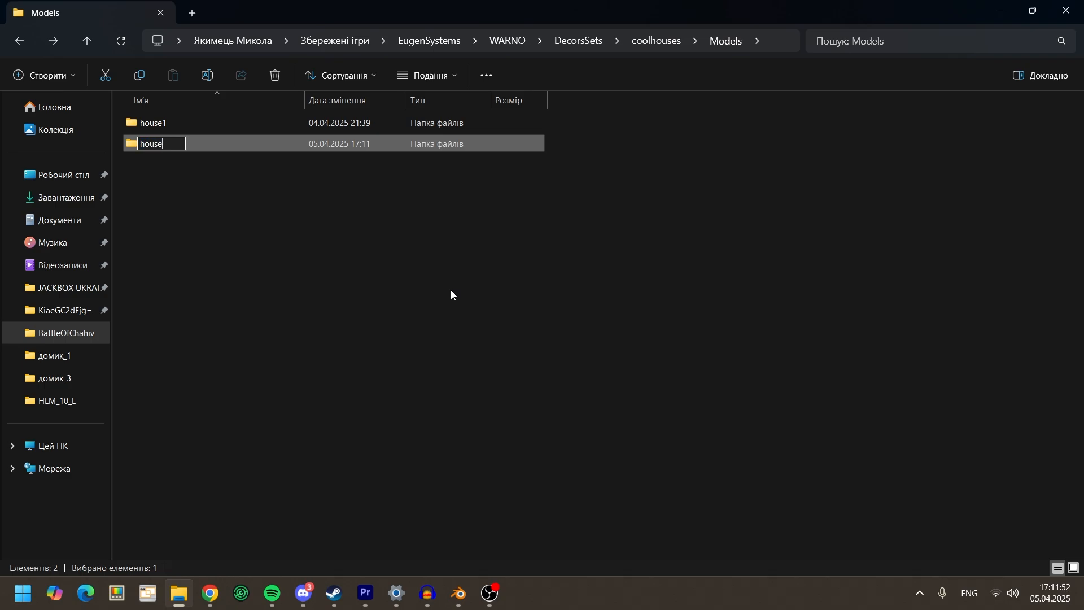
type("house2")
left_click(451, 290)
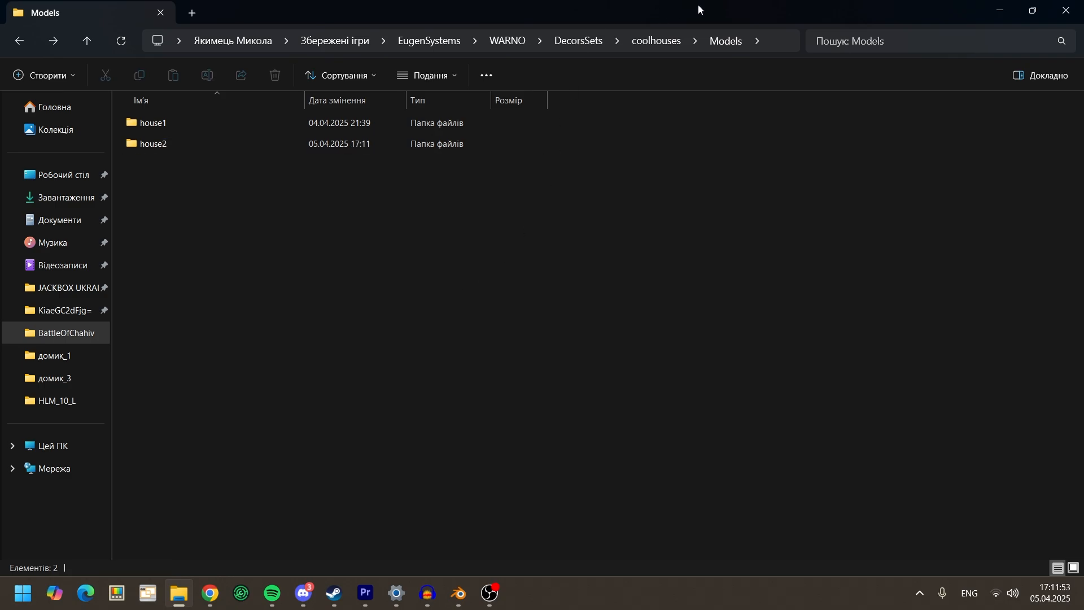
Step: Open Definitions.ndf from the coolhouses Definitions folder in the code editor and maximize the window
left_click(658, 41)
double_click(239, 124)
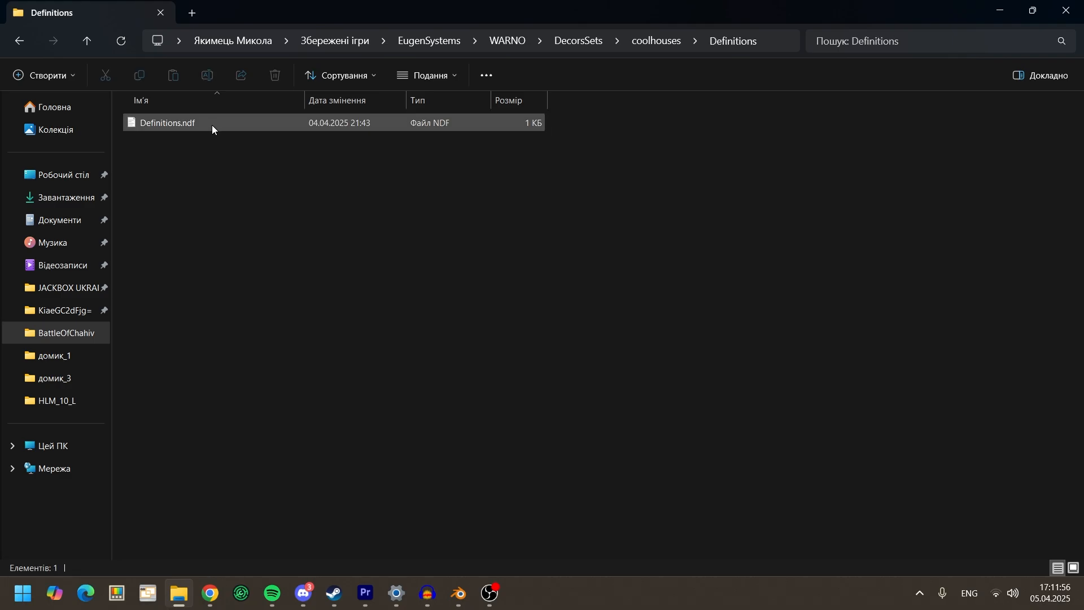
double_click(213, 124)
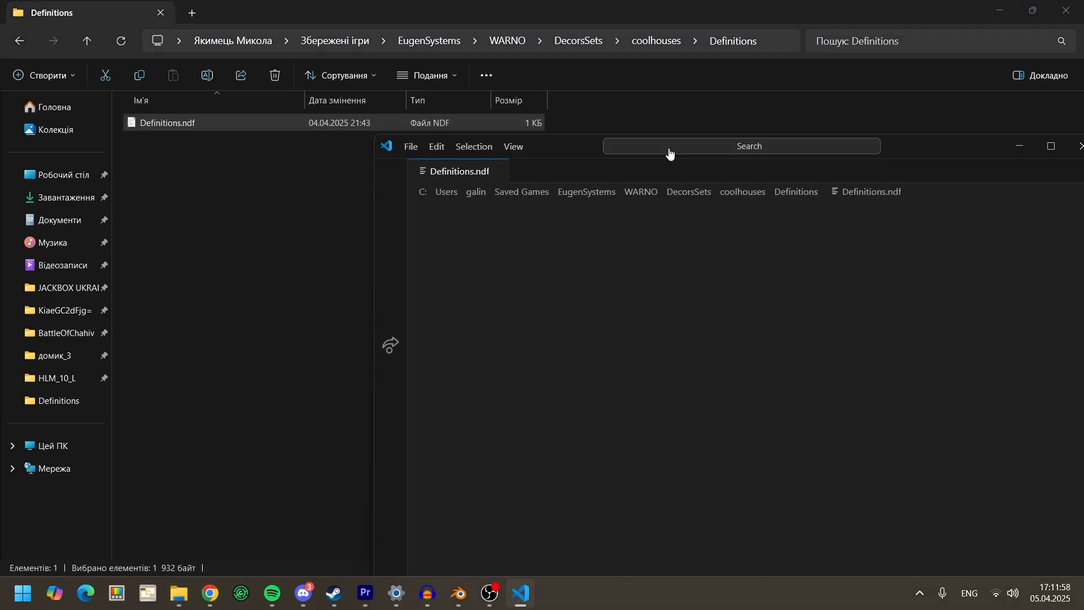
left_click(1051, 147)
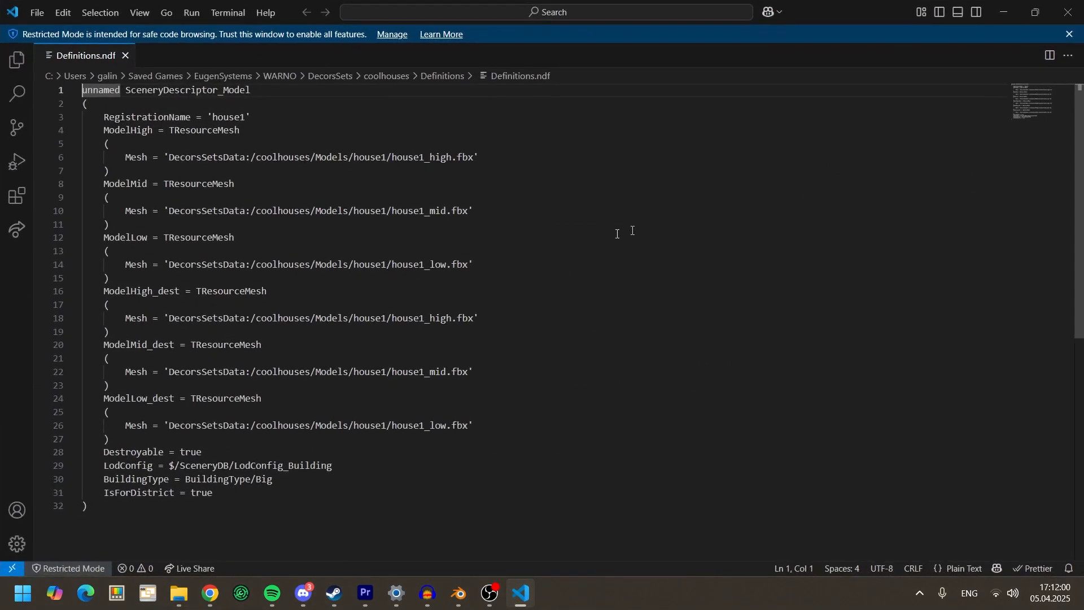
Step: Duplicate the whole house1 SceneryDescriptor_Model block below the original in Definitions.ndf, starting at line 34, and minimize the editor
scroll(293, 469, "down", 1)
left_click_drag(293, 469, 31, 1)
key("ctrl+c")
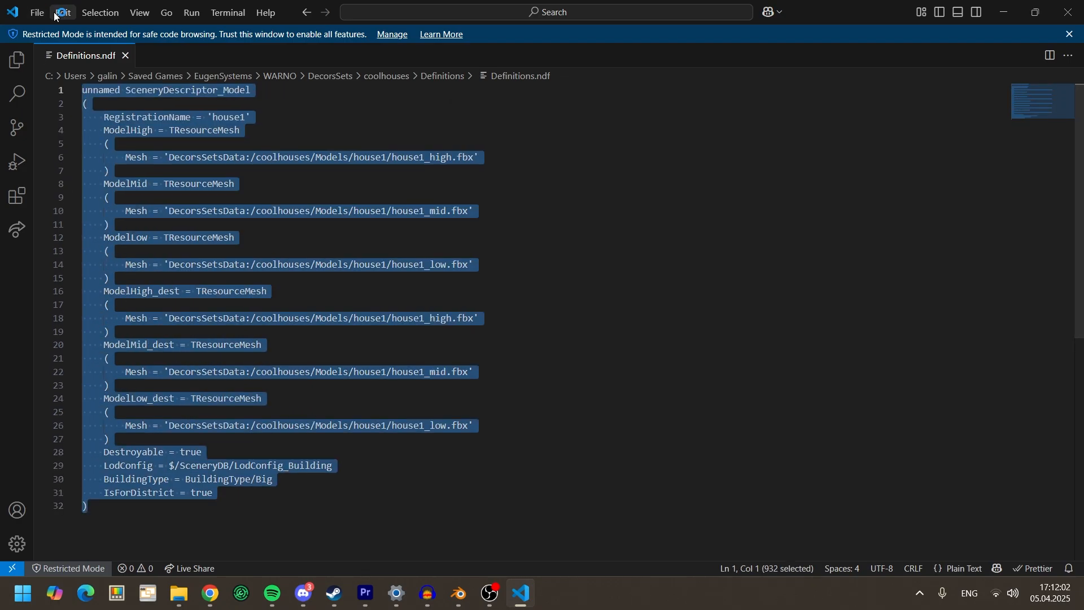
scroll(135, 268, "down", 1)
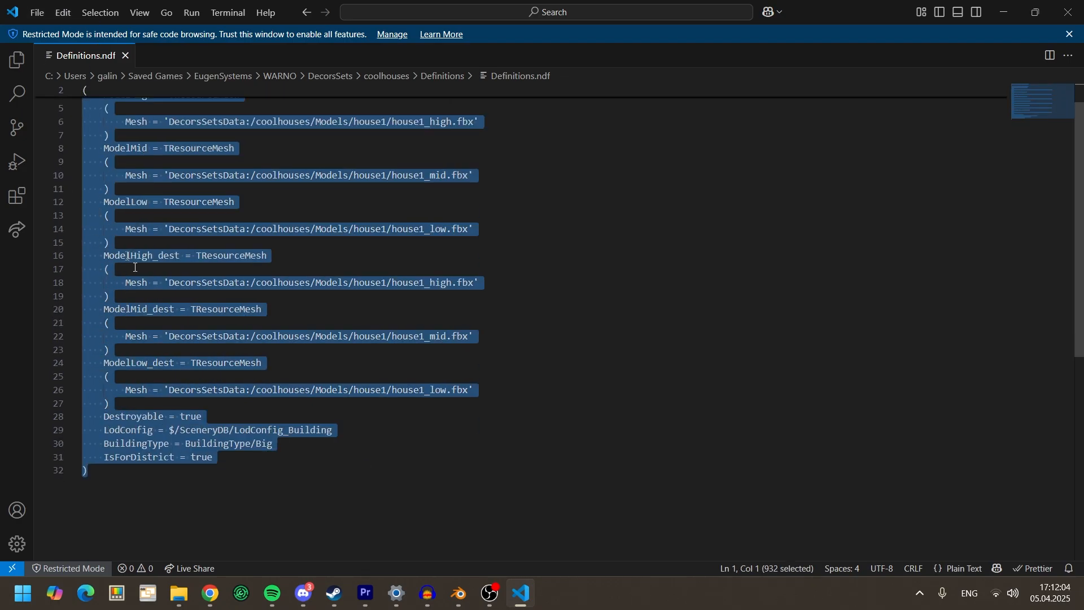
left_click(143, 489)
key("Return")
key("Return")
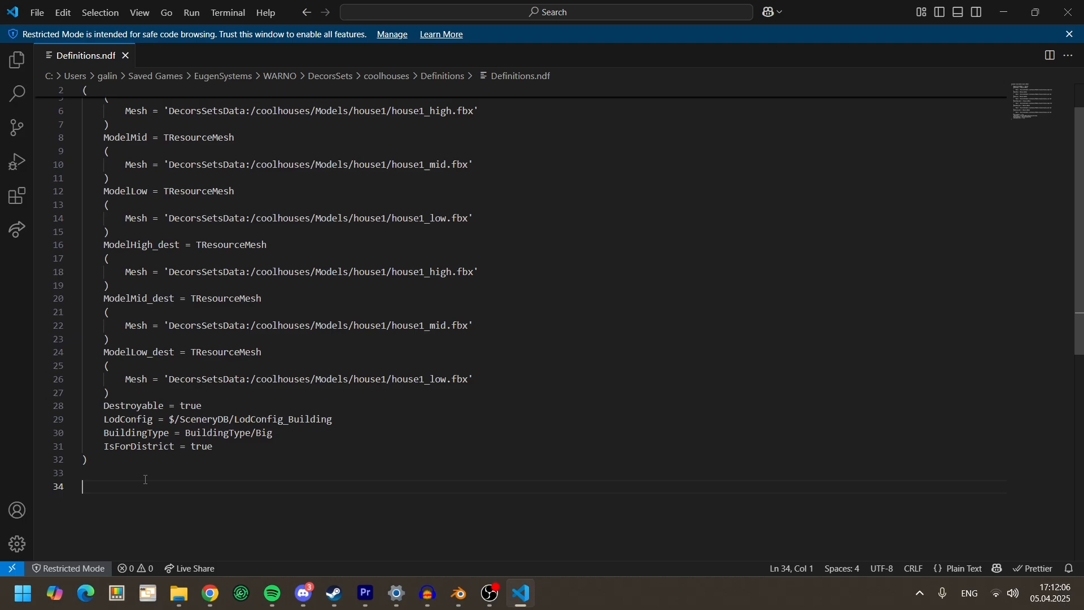
key("ctrl+v")
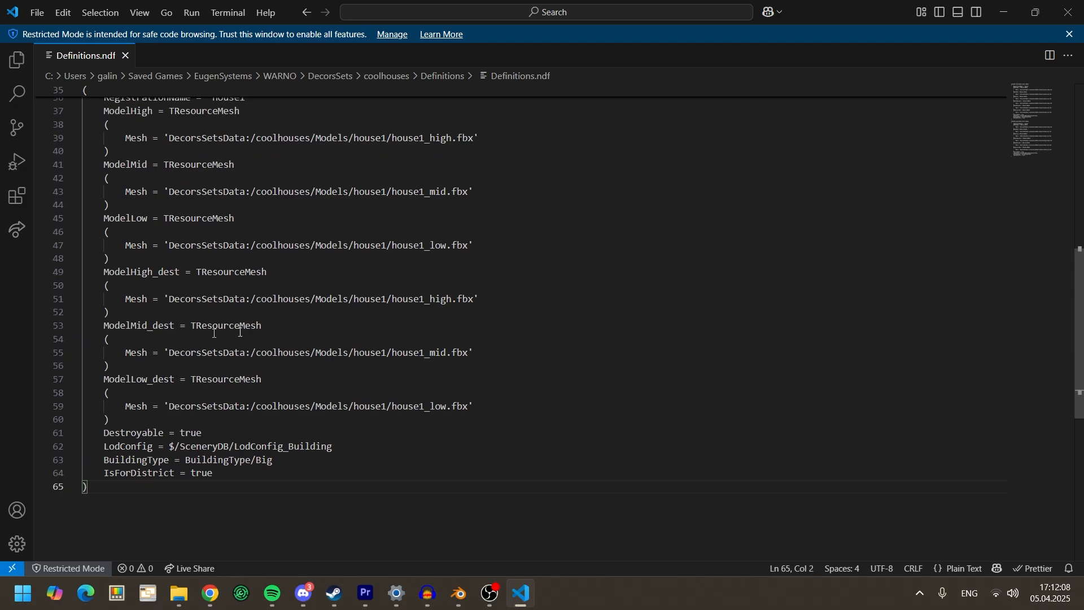
left_click(1011, 15)
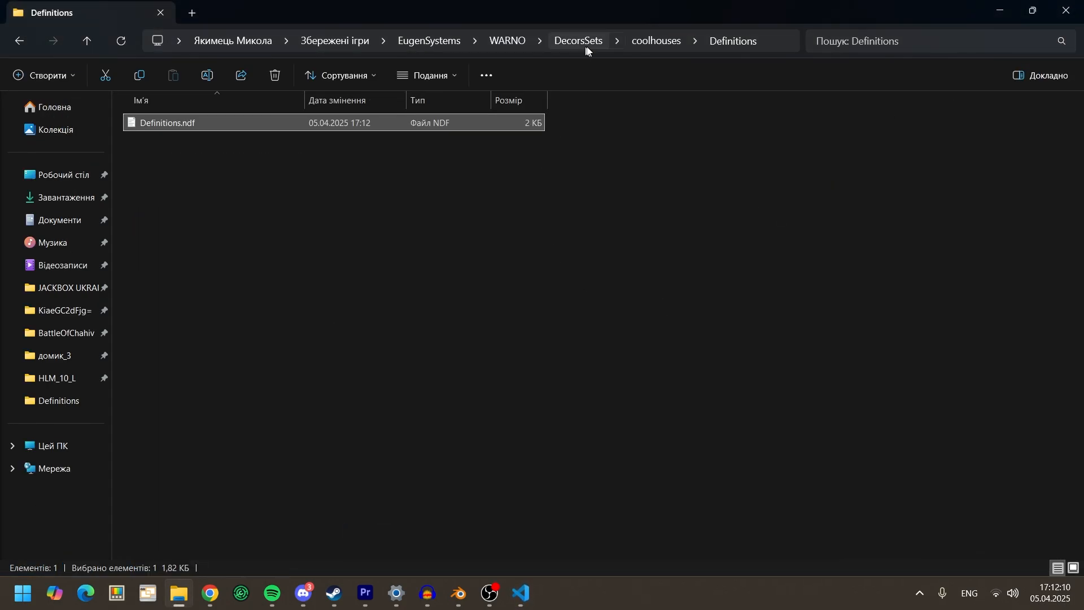
Step: Go back to the coolhouses decor set folder and open its third subfolder
left_click(649, 40)
double_click(331, 165)
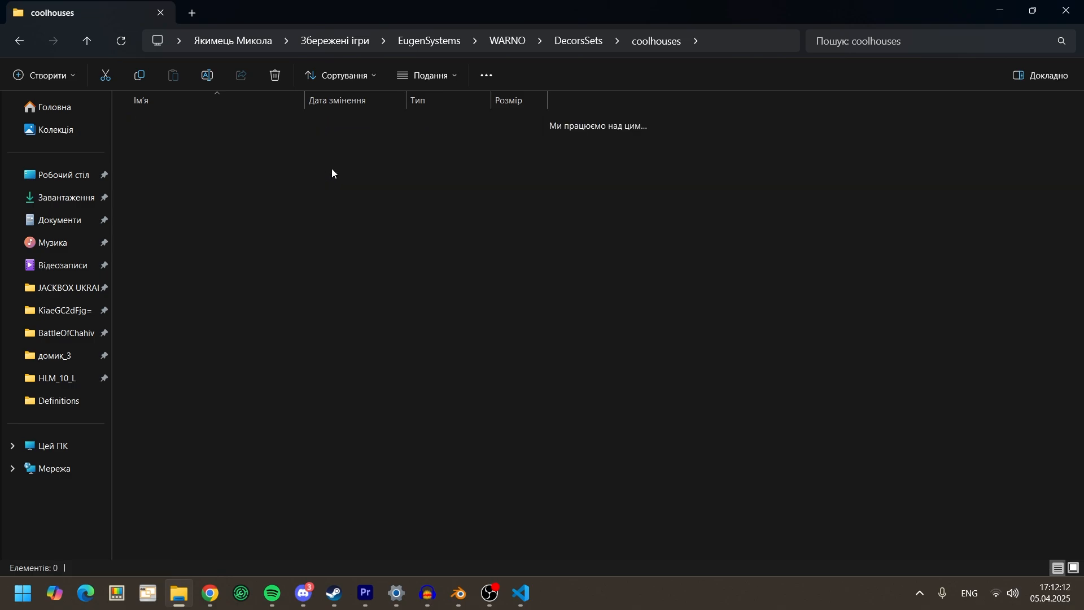